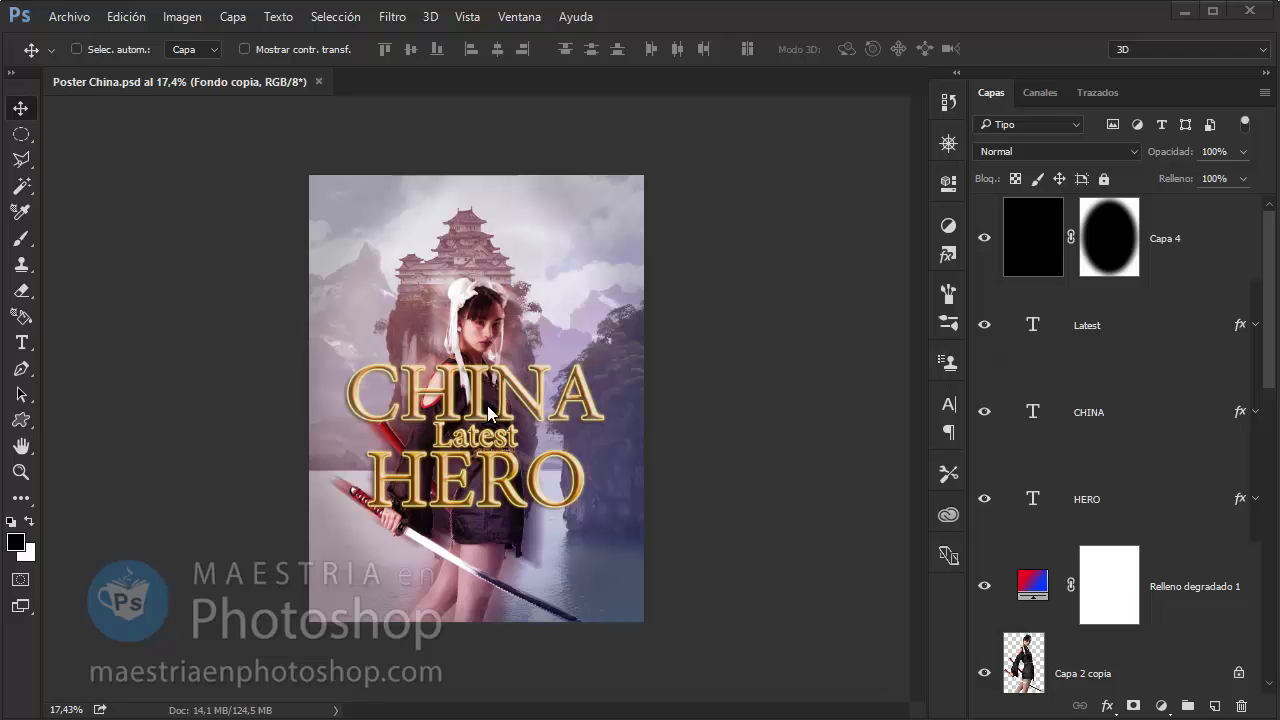
Open chun li mascara.psd from Bridge in Photoshop without colour management
{"action": "key", "text": "z"}
{"action": "left_click", "coordinate": [560, 392]}
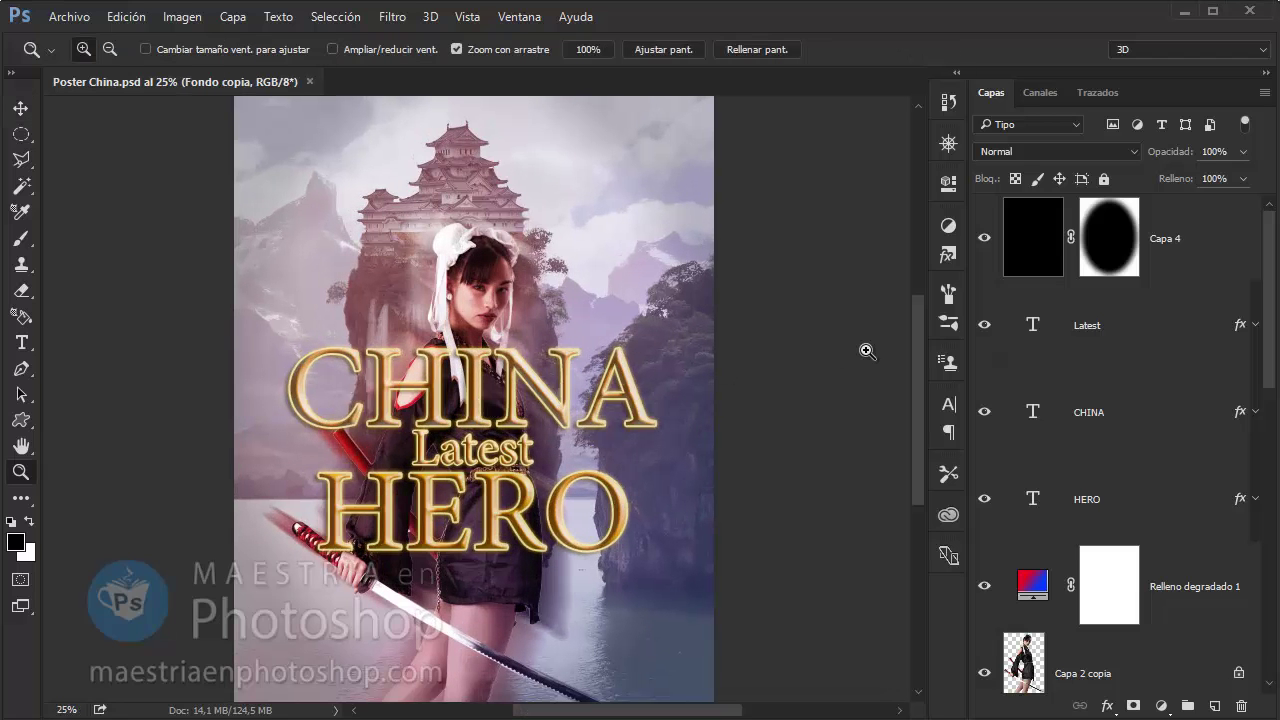
{"action": "key", "text": "Tab"}
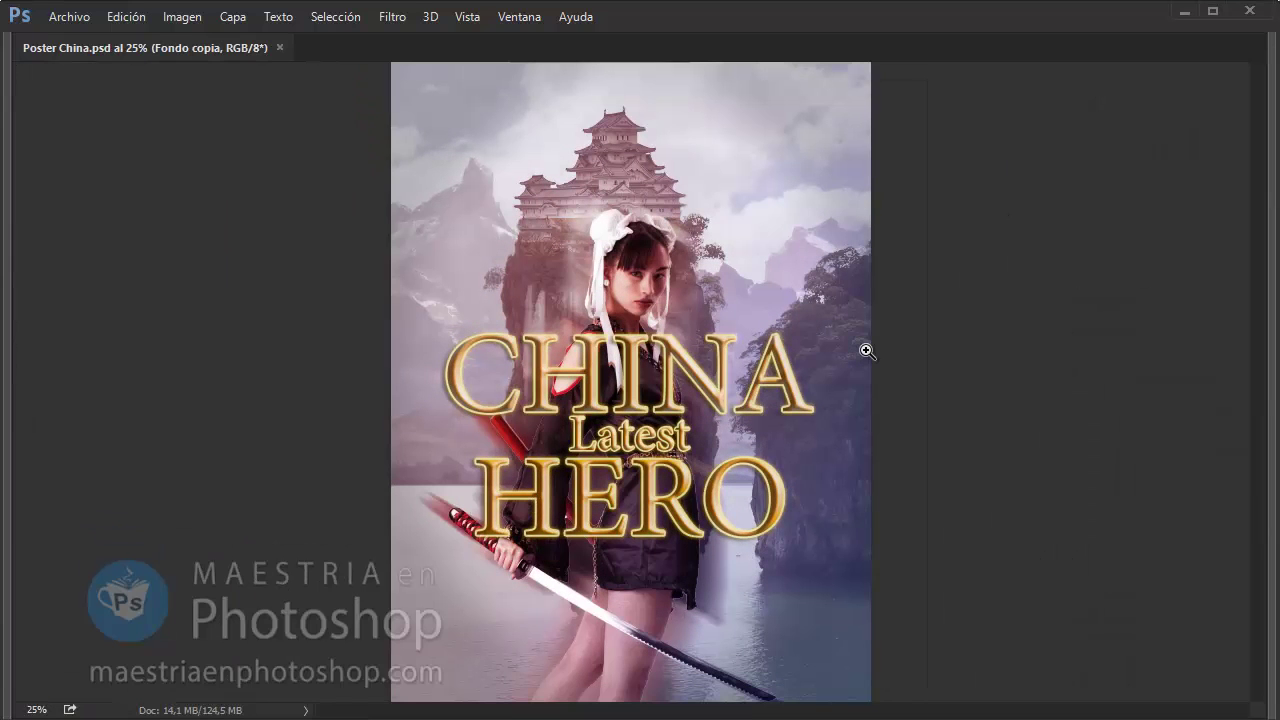
{"action": "left_click_drag", "start_coordinate": [868, 355], "coordinate": [866, 351]}
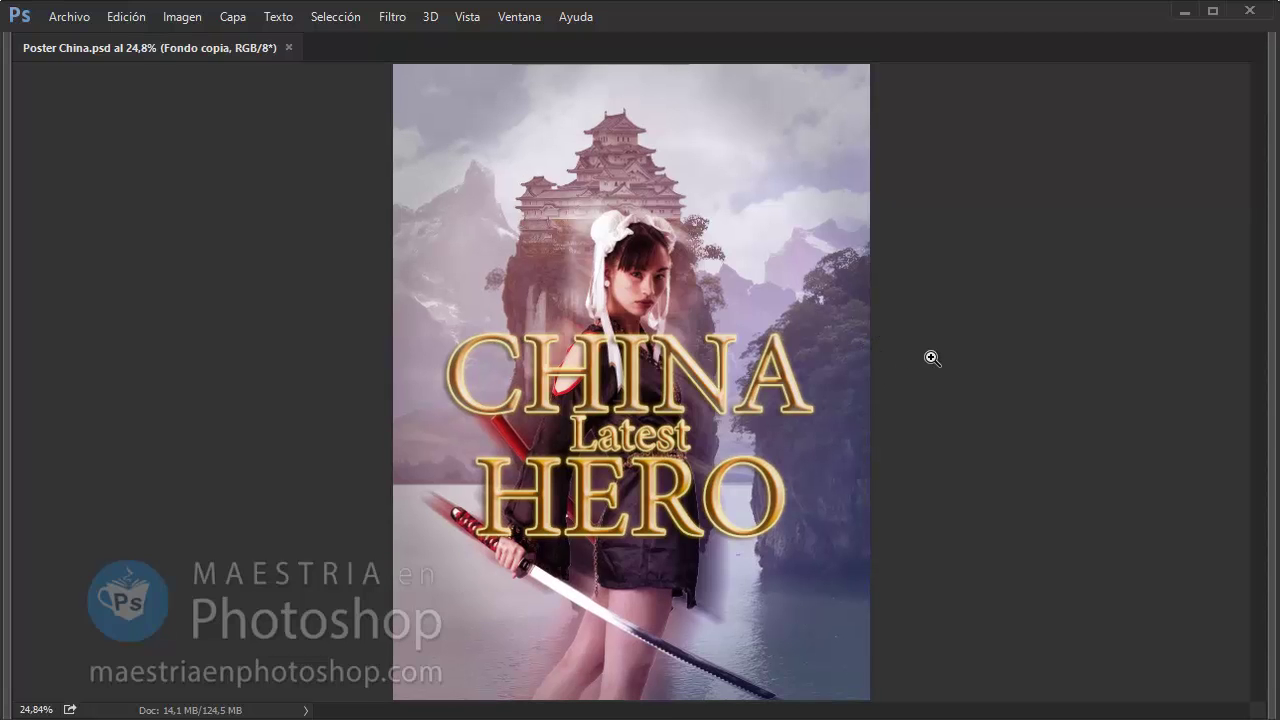
{"action": "key", "text": "Tab"}
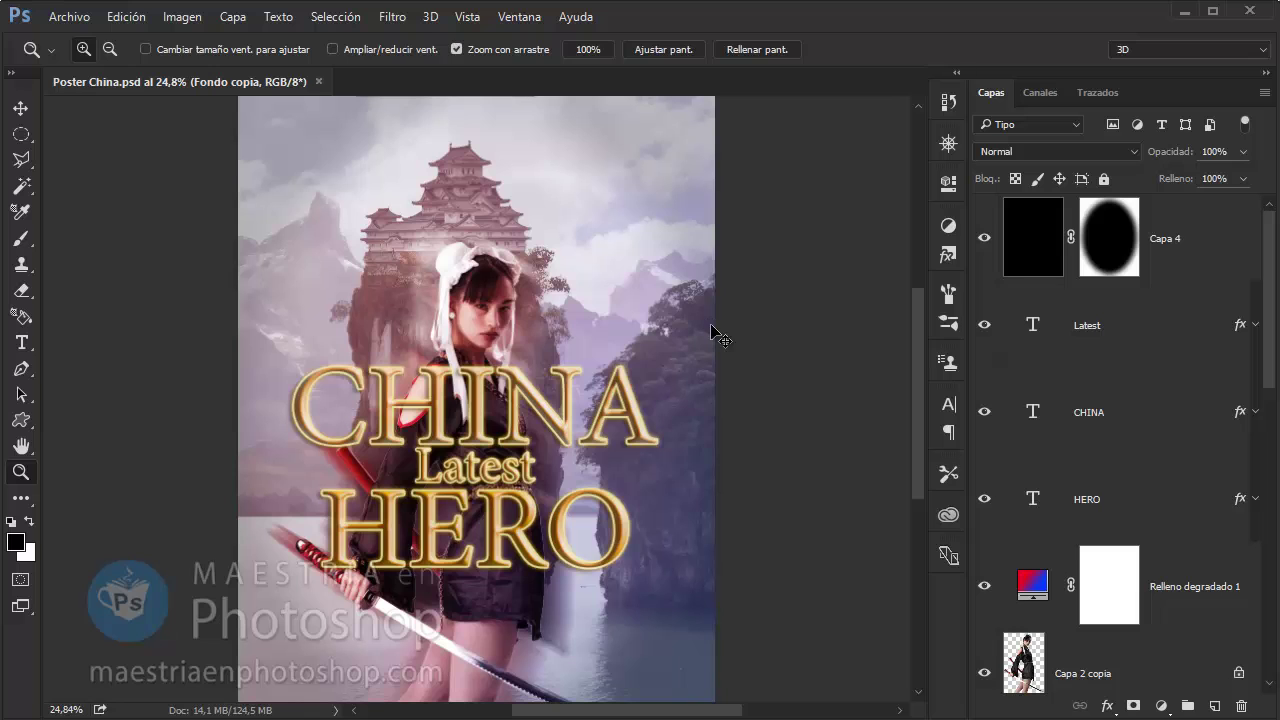
{"action": "key", "text": "v"}
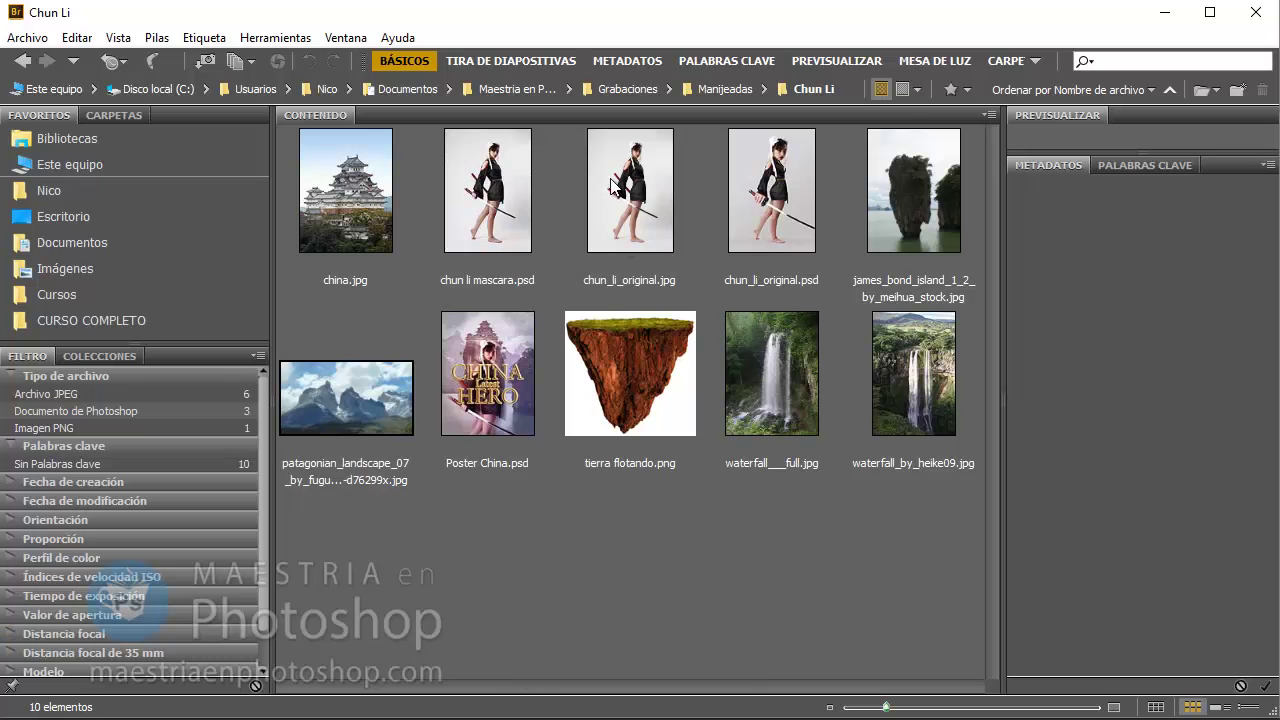
{"action": "left_click", "coordinate": [481, 203]}
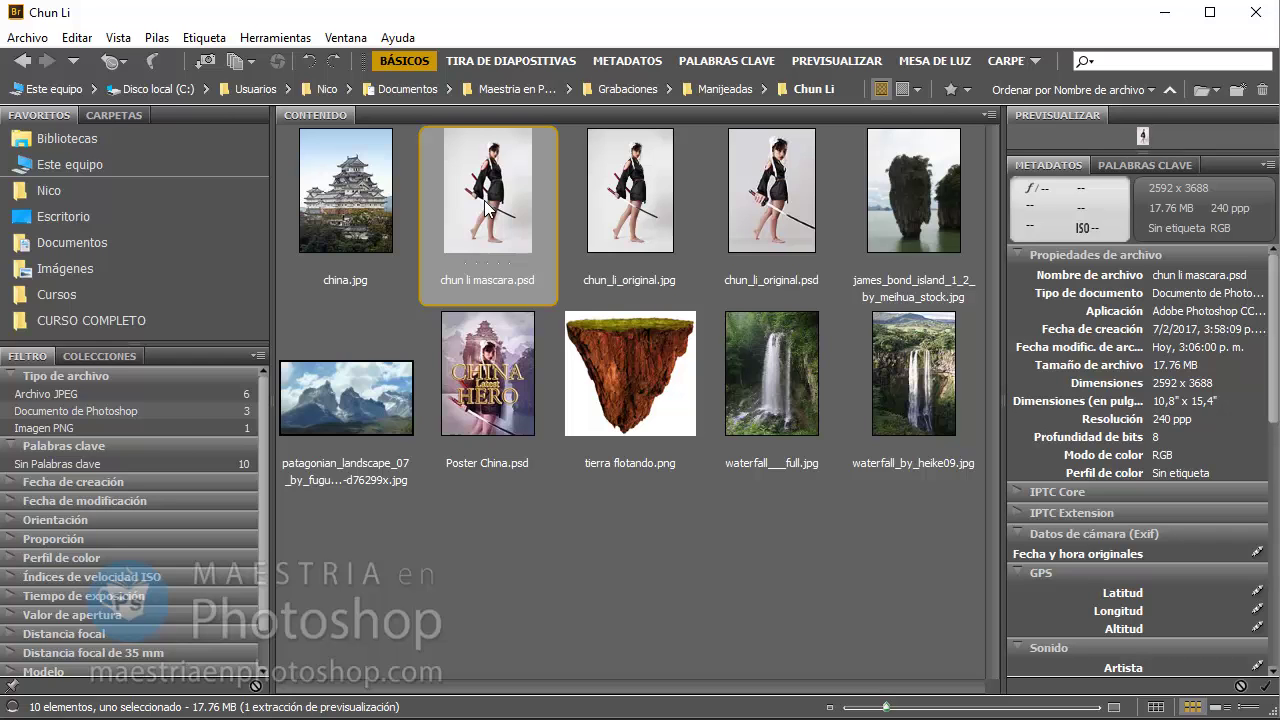
{"action": "double_click", "coordinate": [485, 205]}
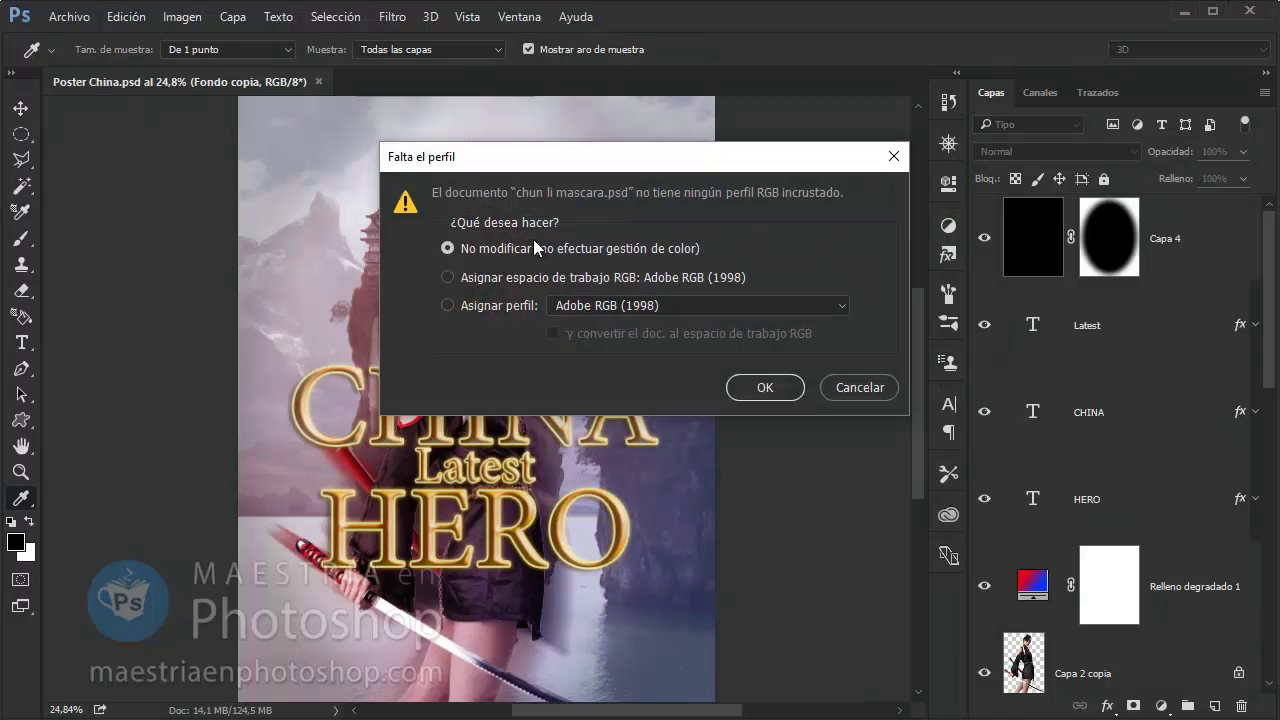
{"action": "left_click", "coordinate": [760, 383]}
Open the james_bond_island rocky island photo from Bridge in Photoshop
{"action": "key", "text": "alt+Tab"}
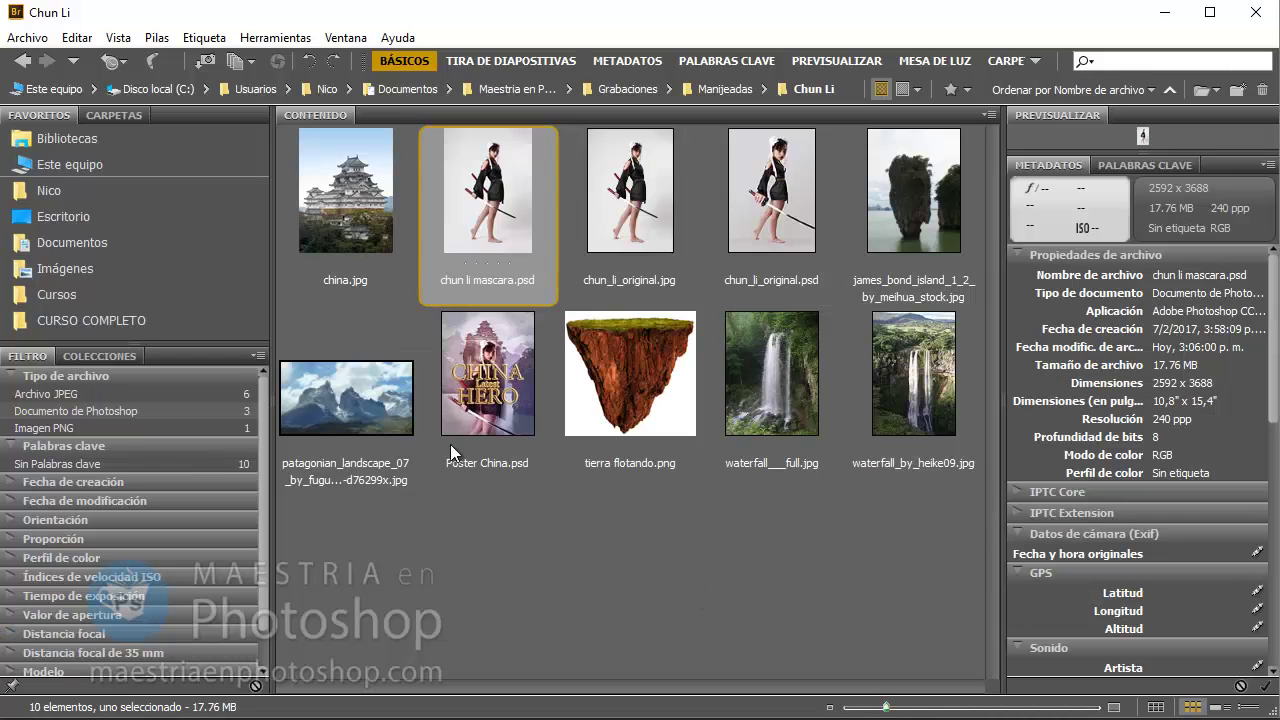
{"action": "left_click", "coordinate": [915, 195]}
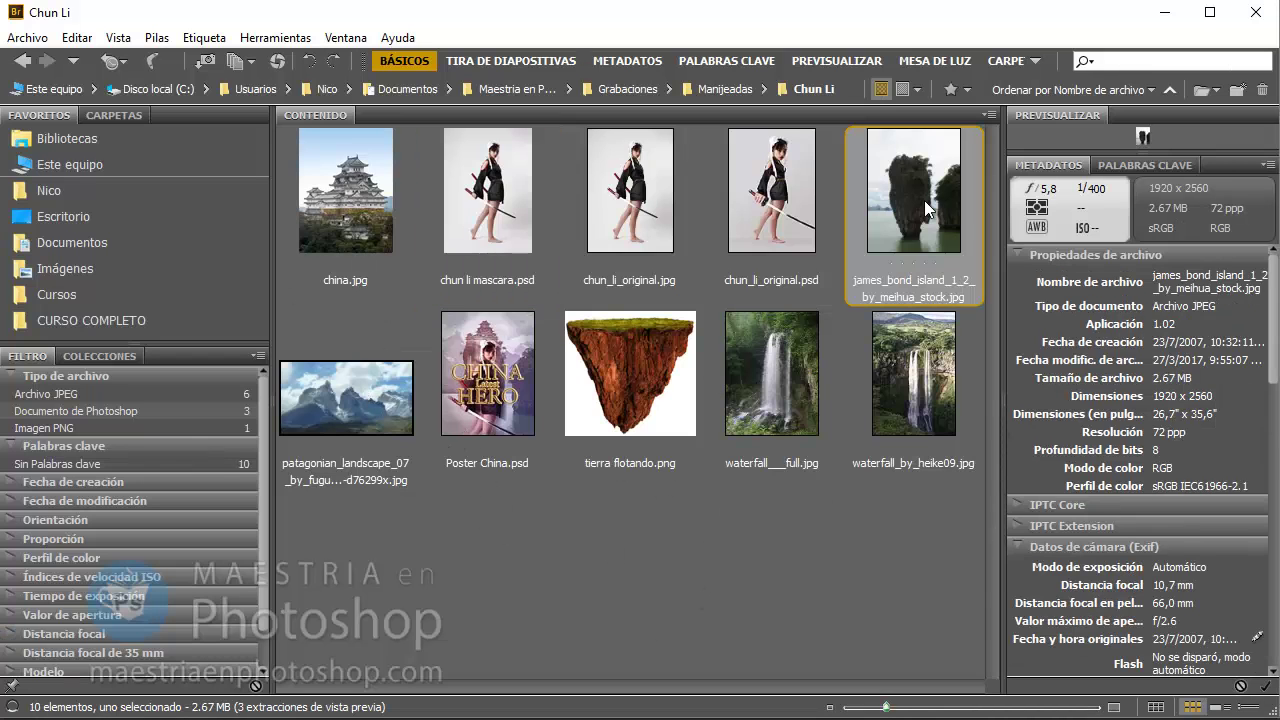
{"action": "right_click", "coordinate": [926, 188]}
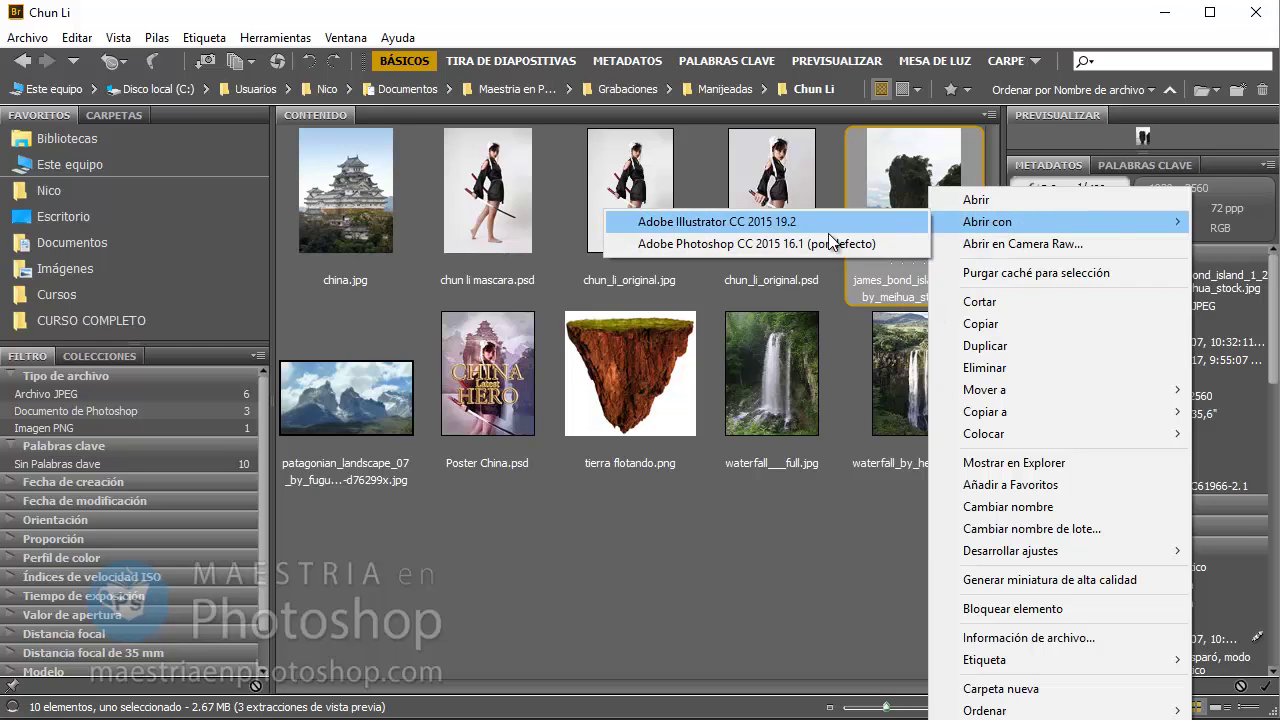
{"action": "left_click", "coordinate": [771, 224]}
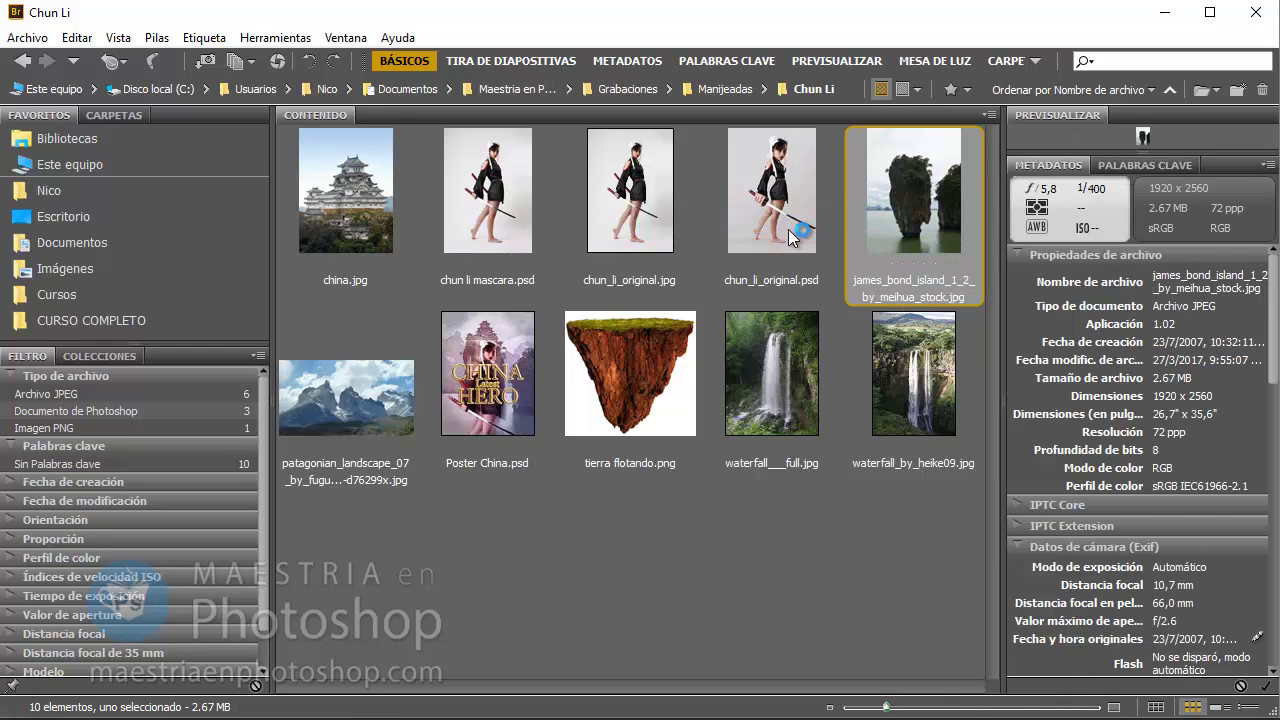
{"action": "right_click", "coordinate": [972, 158]}
{"action": "mouse_move", "coordinate": [1105, 189]}
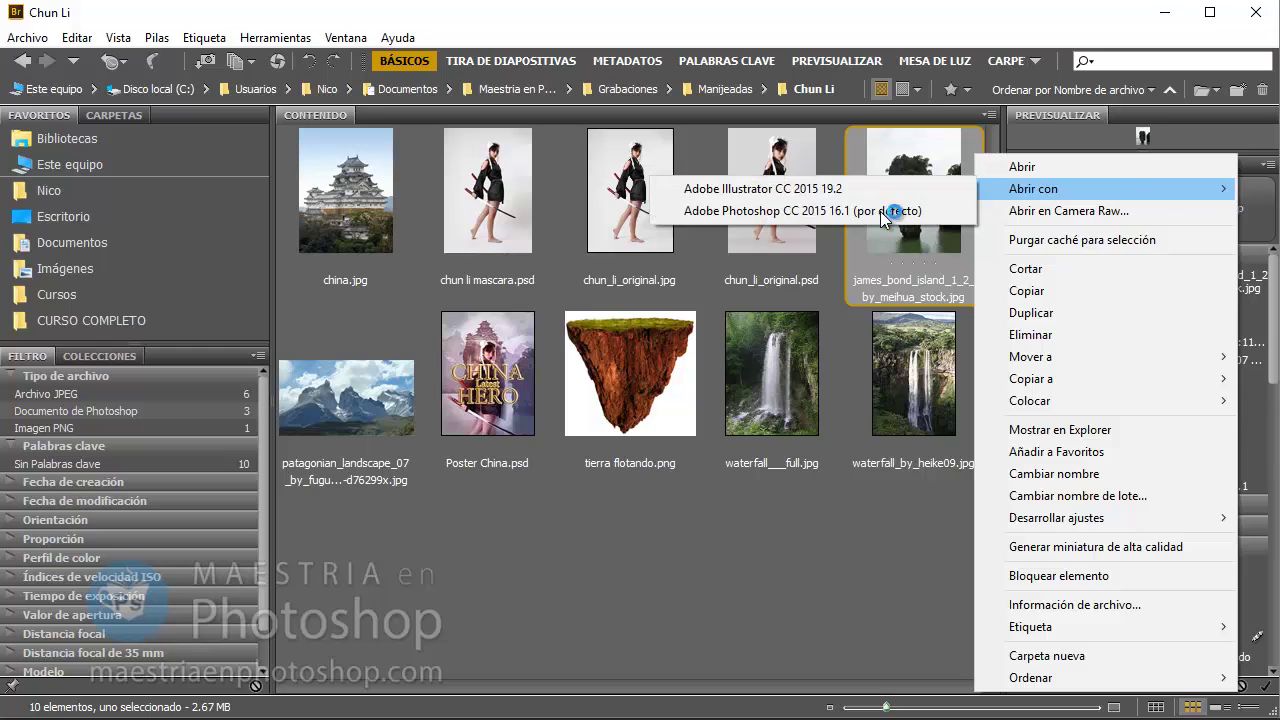
{"action": "left_click", "coordinate": [880, 211]}
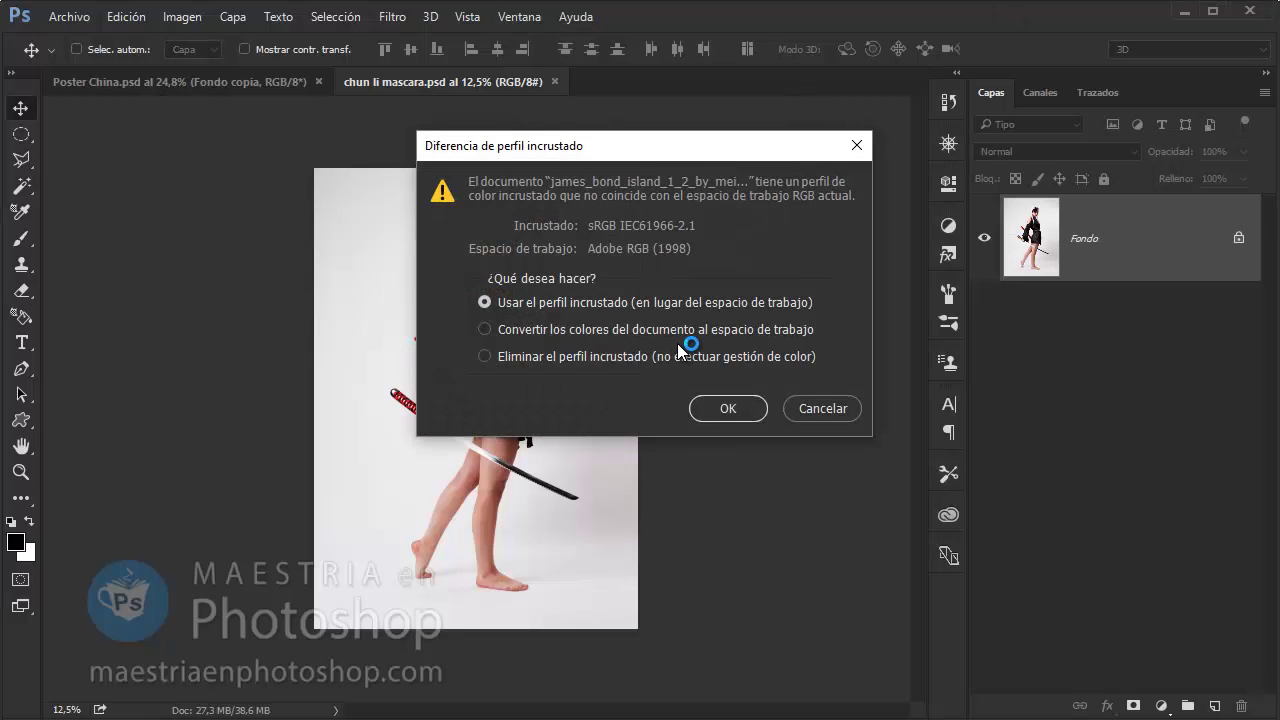
Open the island photo keeping its embedded colour profile and zoom in on the rock
{"action": "left_click", "coordinate": [732, 410]}
{"action": "key", "text": "z"}
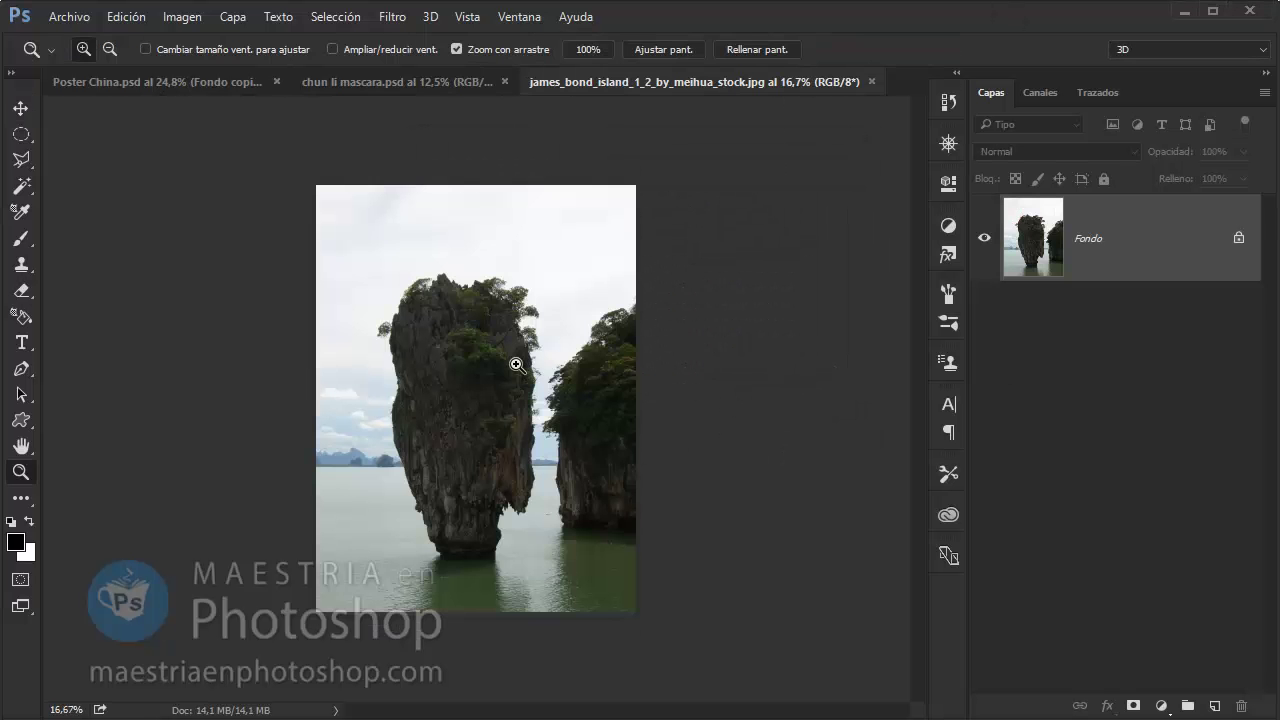
{"action": "left_click", "coordinate": [515, 363]}
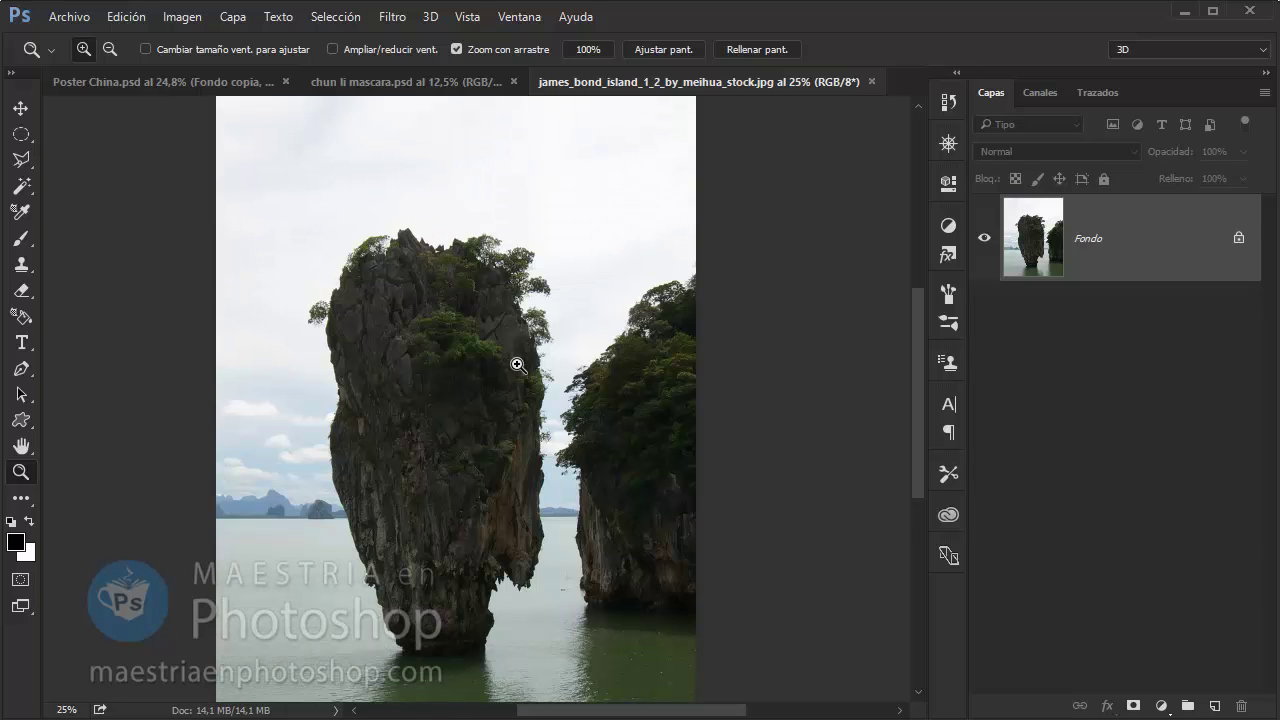
{"action": "scroll", "coordinate": [518, 365], "scroll_direction": "down", "scroll_amount": 2}
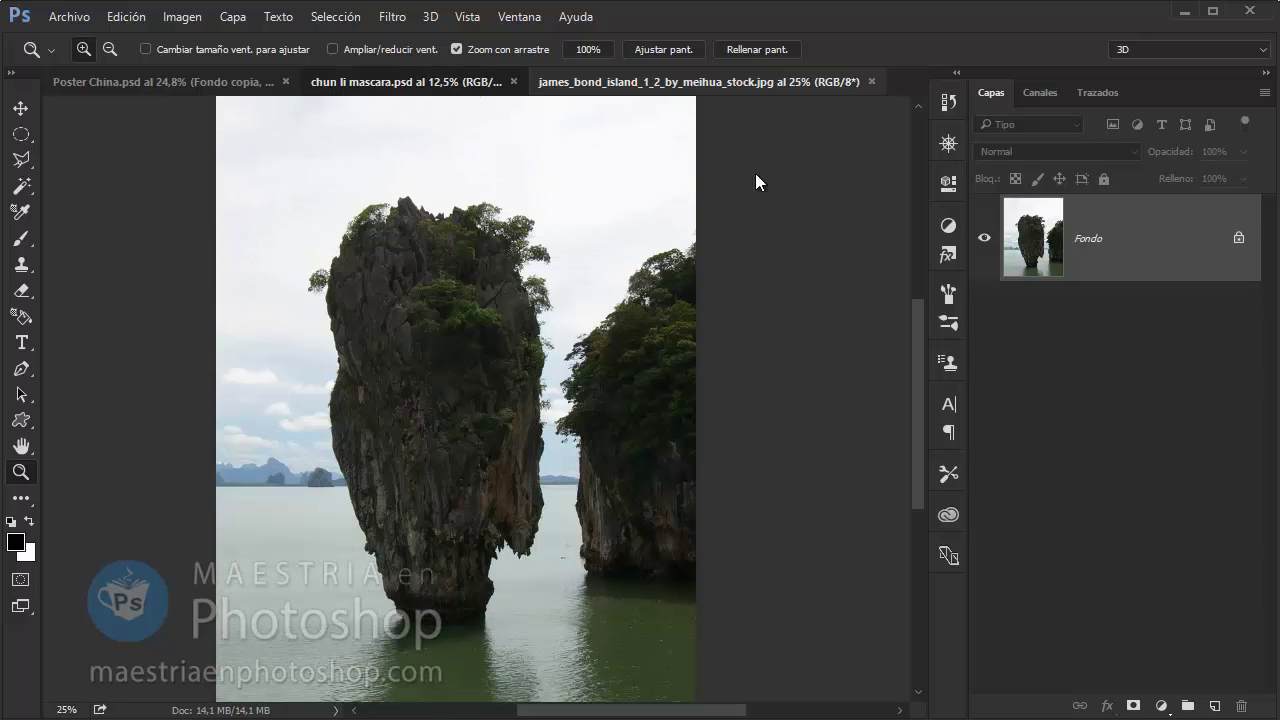
In chun li mascara, load the Cuerpo channel as a selection and show it as a quick mask
{"action": "key", "text": "ctrl+shift+Tab"}
{"action": "left_click", "coordinate": [1038, 95]}
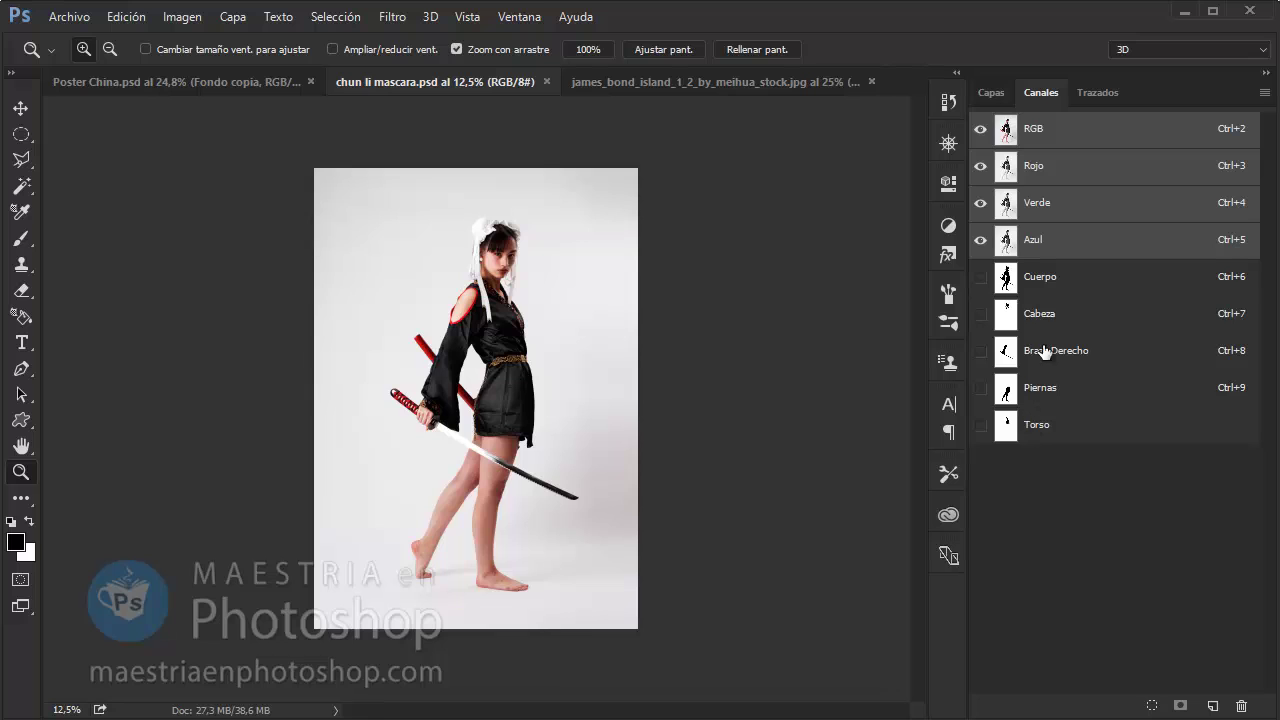
{"action": "left_click", "coordinate": [1042, 287]}
{"action": "left_click", "coordinate": [1005, 280], "text": "ctrl"}
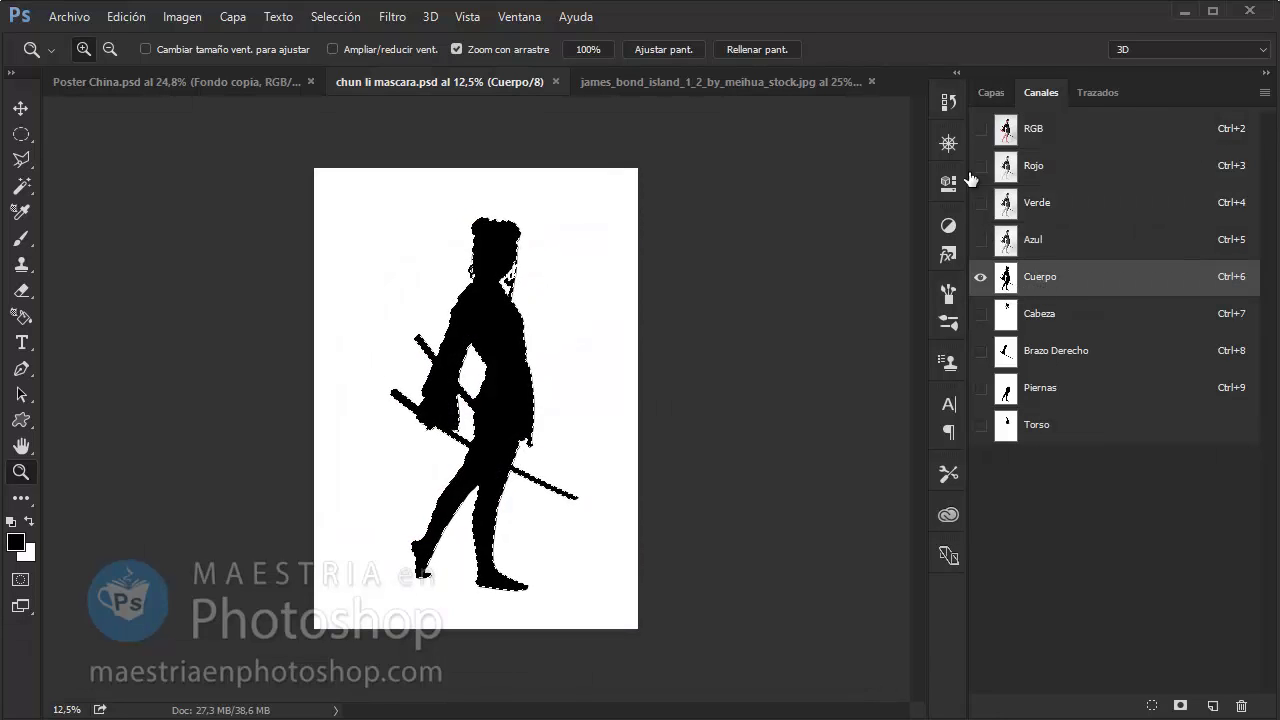
{"action": "left_click", "coordinate": [980, 128]}
{"action": "left_click", "coordinate": [991, 92]}
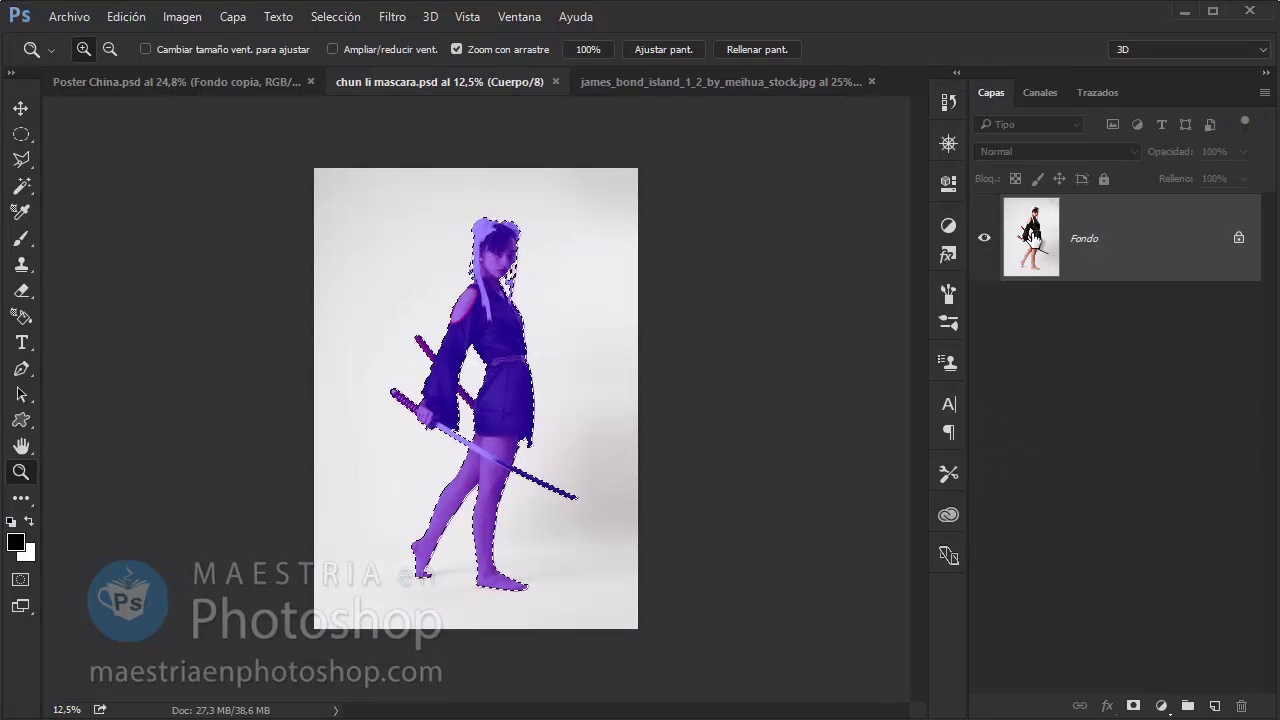
{"action": "key", "text": "q"}
{"action": "left_click", "coordinate": [1038, 92]}
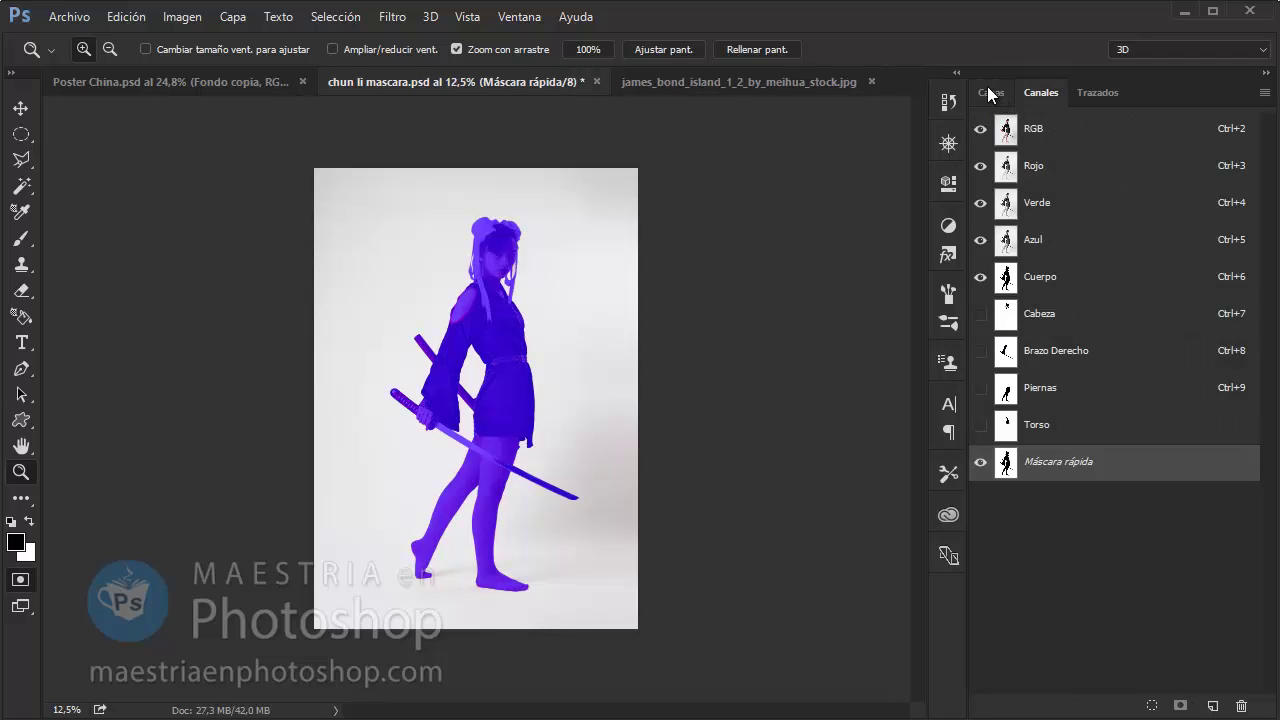
{"action": "left_click", "coordinate": [991, 92]}
Browse the Edit menu without choosing, then return to the island photo and zoom in
{"action": "left_click", "coordinate": [126, 16]}
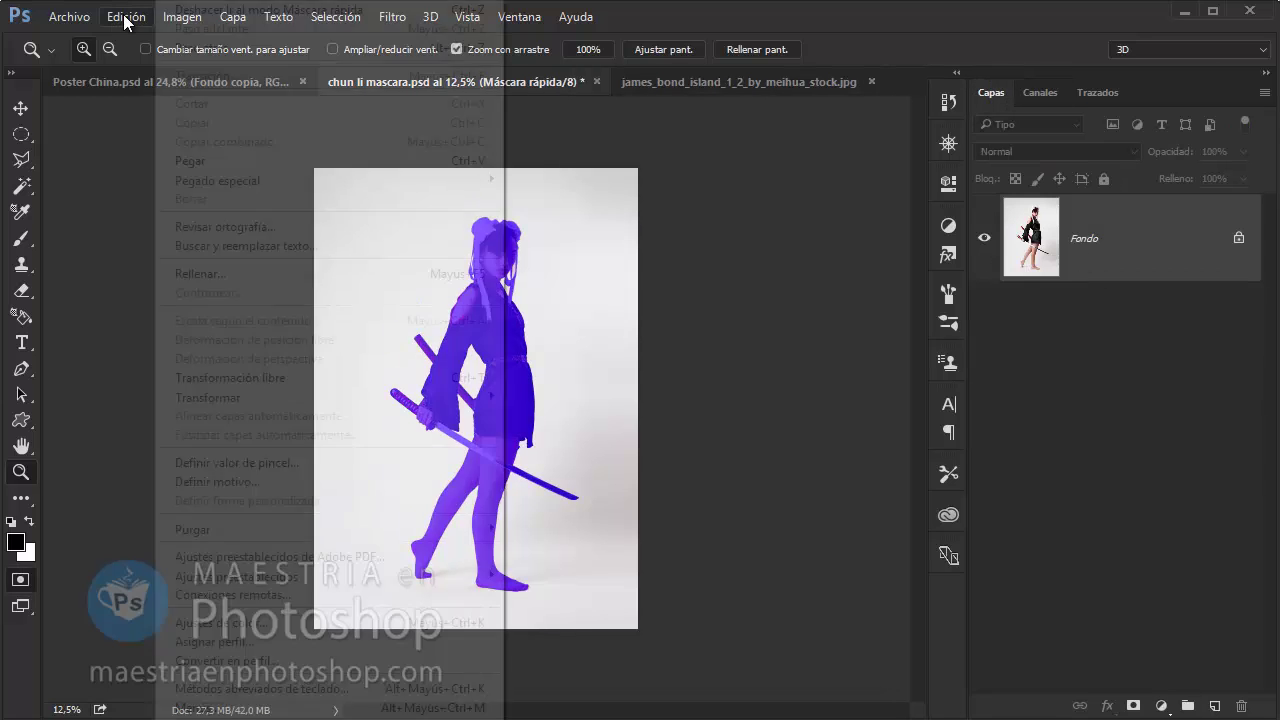
{"action": "left_click", "coordinate": [549, 109]}
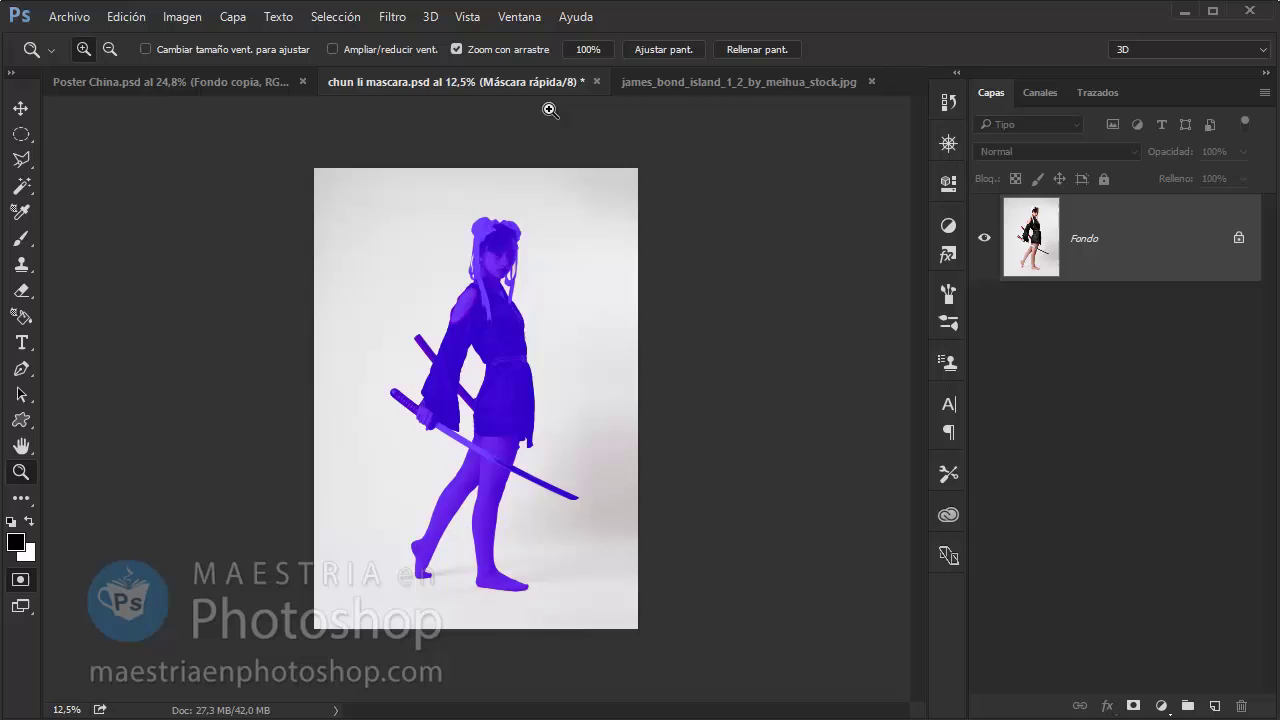
{"action": "left_click", "coordinate": [717, 84]}
{"action": "left_click", "coordinate": [411, 268]}
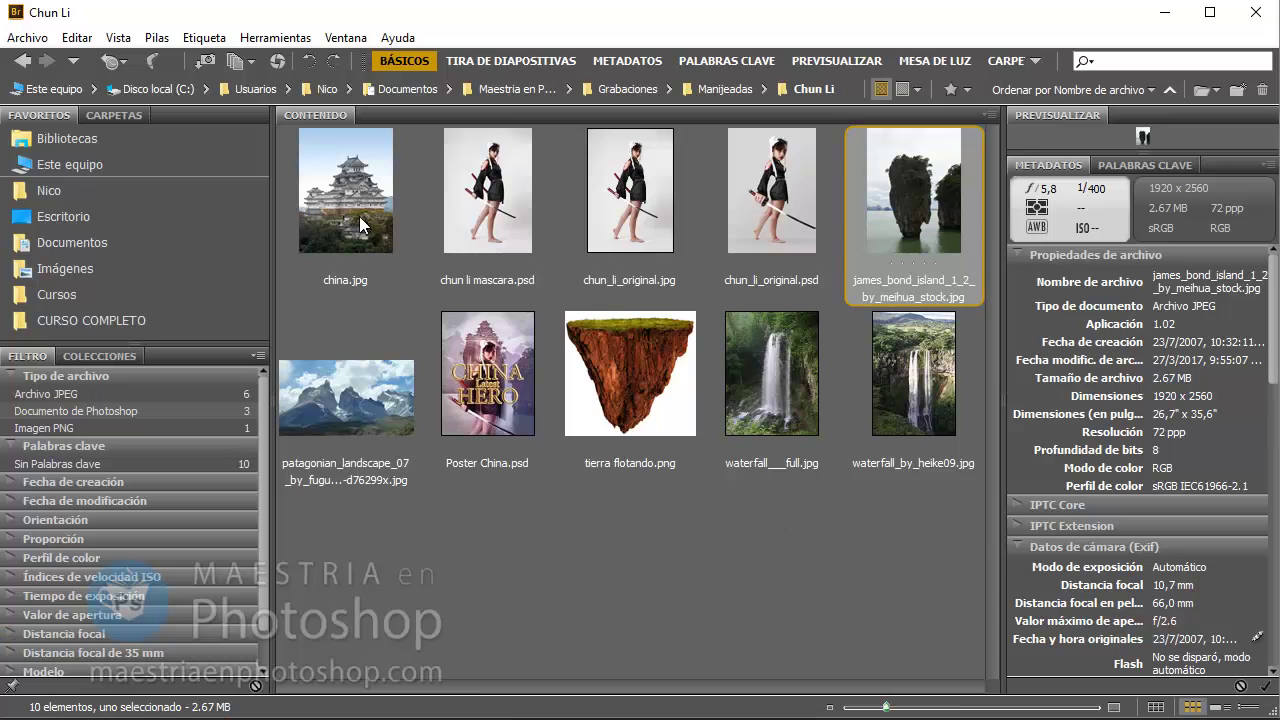
Open patagonian_landscape with its embedded profile, and duplicate the island's Fondo layer as Fondo copia
{"action": "left_click", "coordinate": [392, 366]}
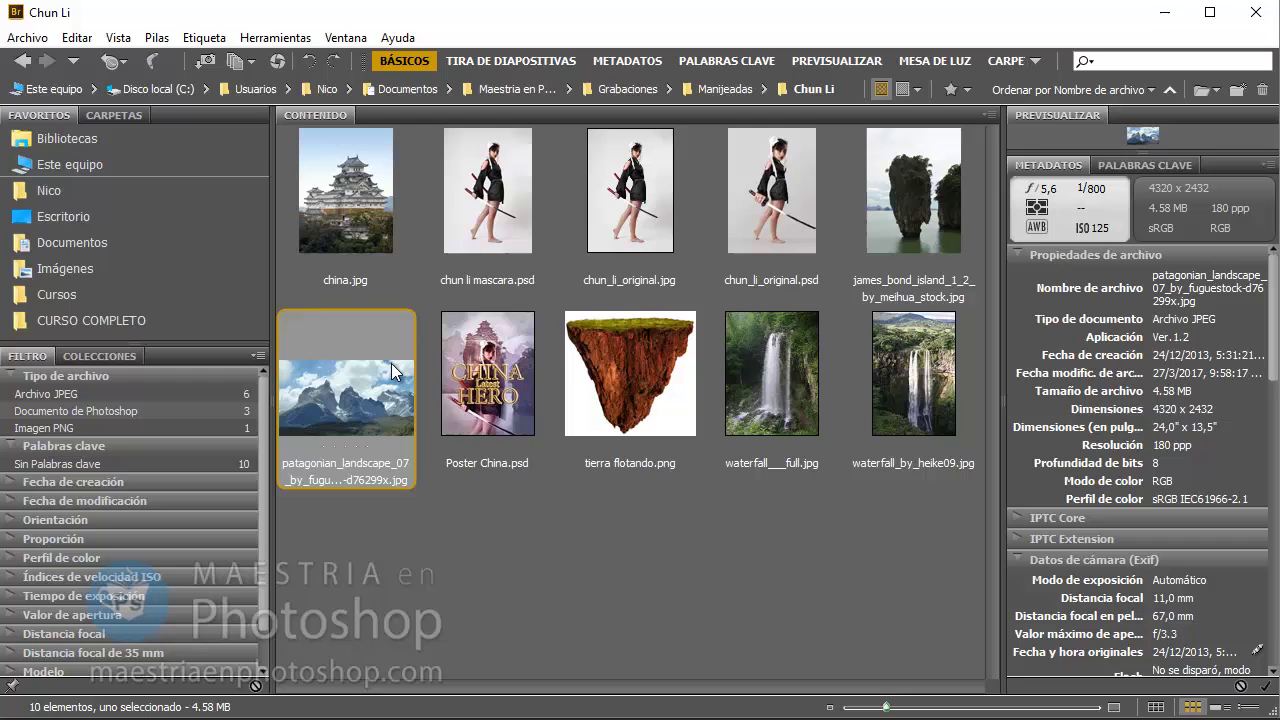
{"action": "right_click", "coordinate": [340, 420]}
{"action": "left_click", "coordinate": [655, 250]}
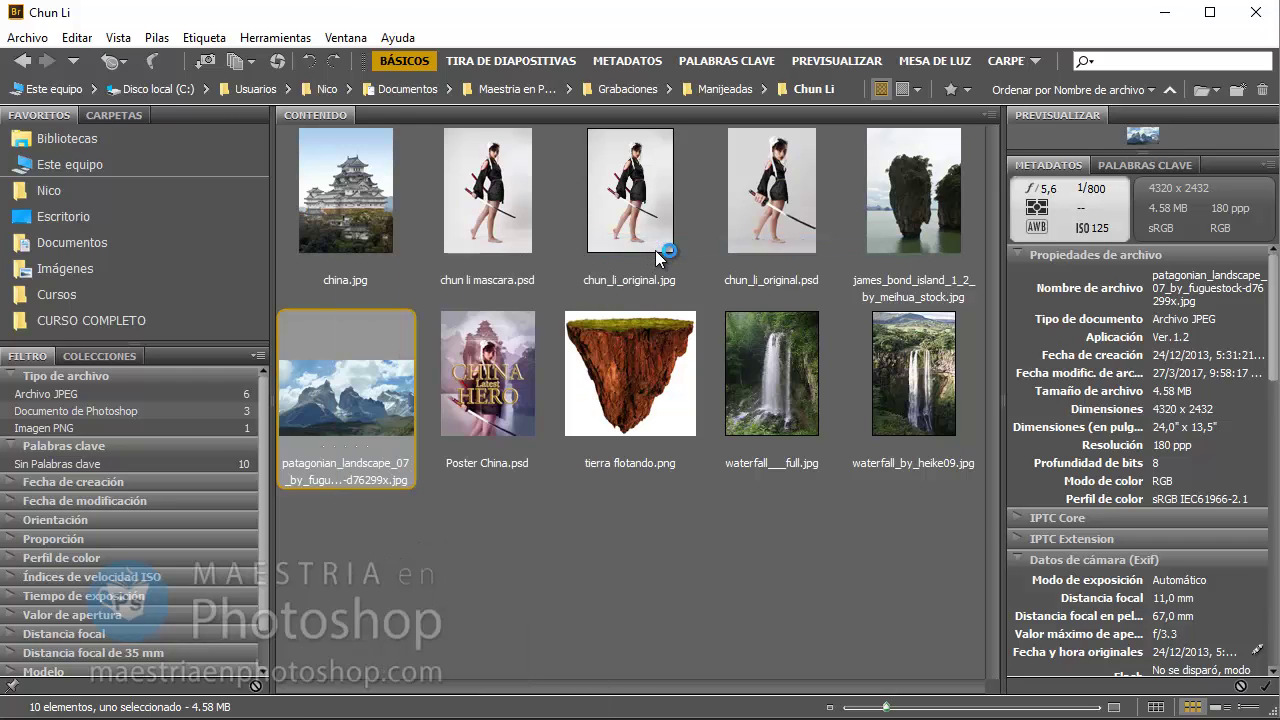
{"action": "left_click", "coordinate": [724, 405]}
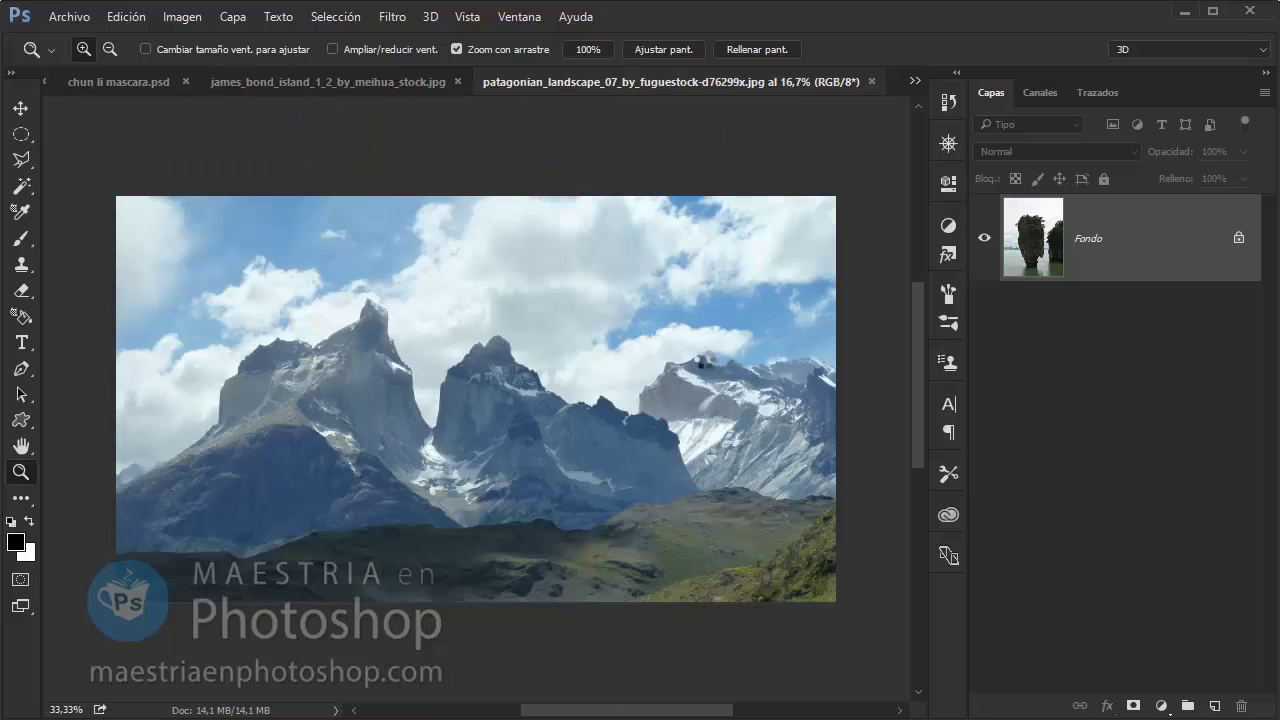
{"action": "left_click", "coordinate": [347, 81]}
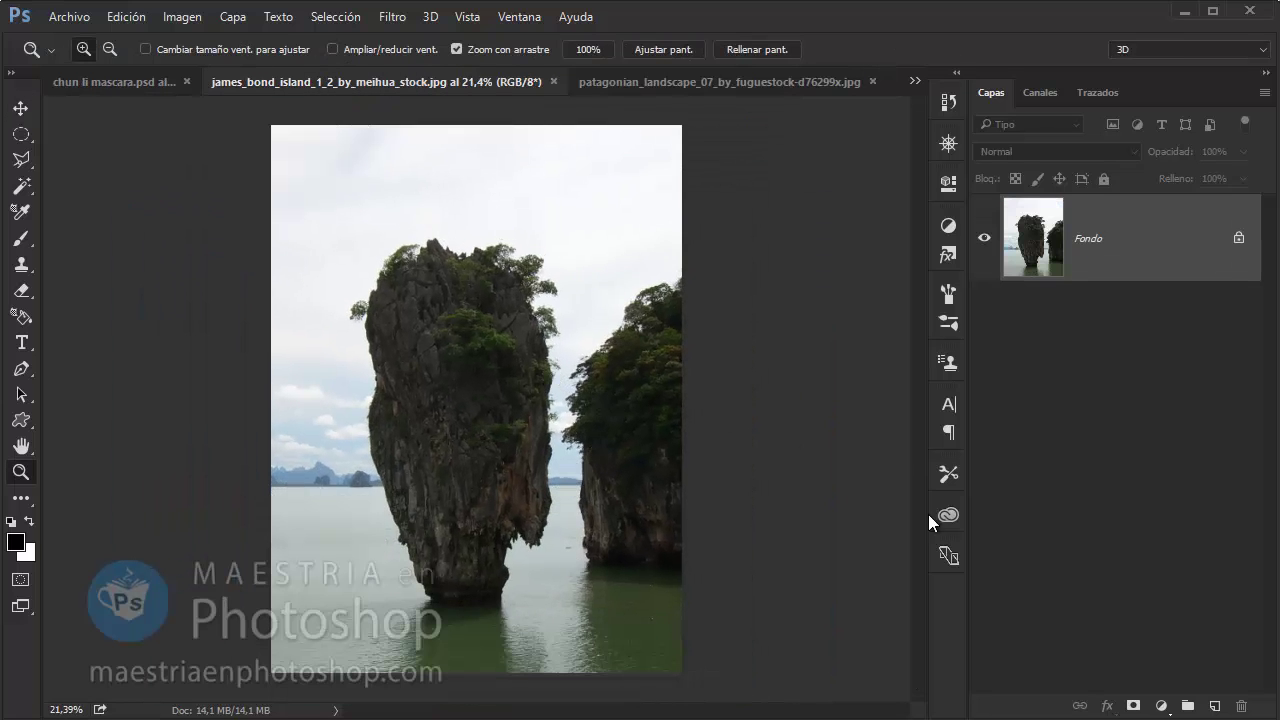
{"action": "left_click_drag", "start_coordinate": [1100, 270], "coordinate": [1214, 706]}
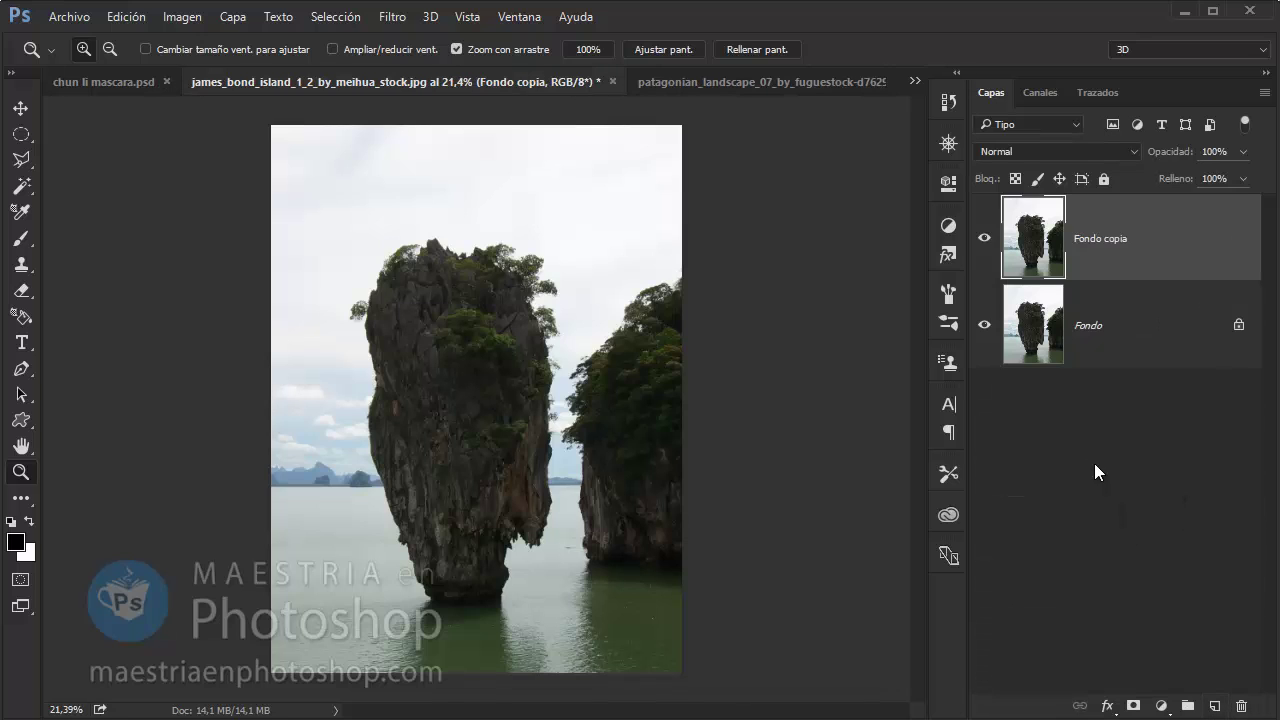
Select the sky around the rocks with the Quick Selection tool
{"action": "left_click_drag", "start_coordinate": [21, 186], "coordinate": [127, 200]}
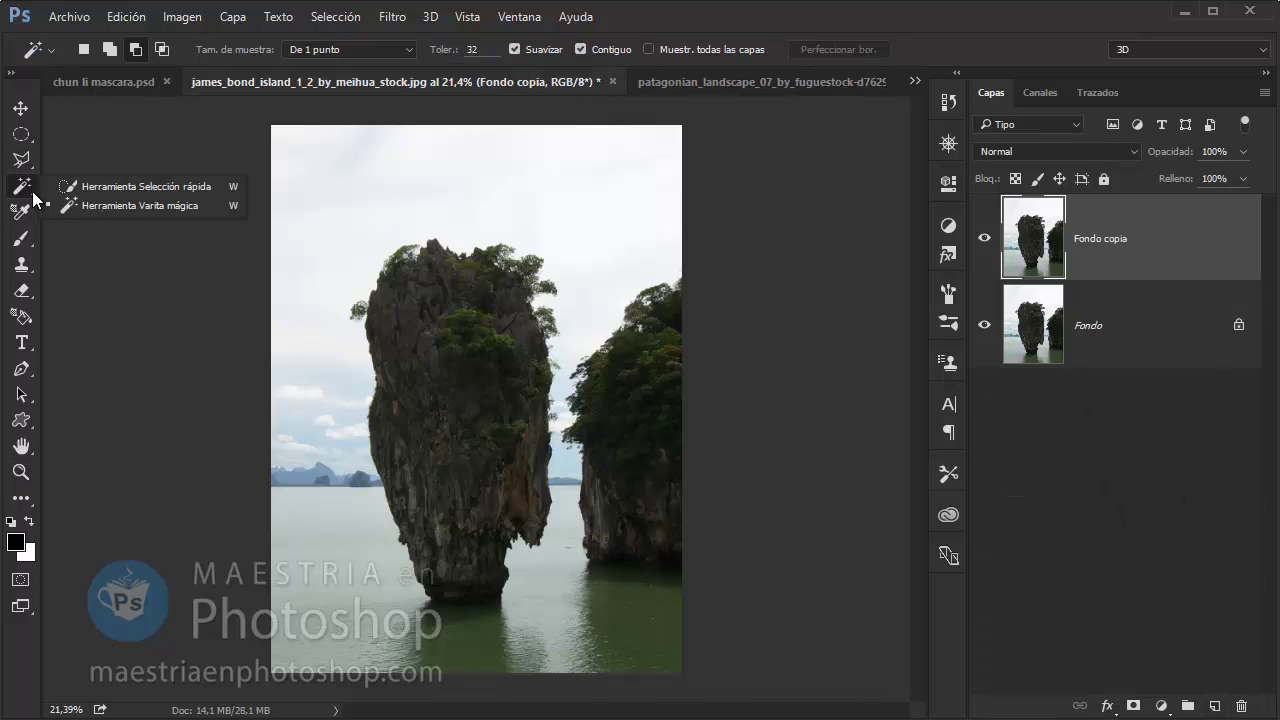
{"action": "left_click_drag", "start_coordinate": [21, 190], "coordinate": [70, 181]}
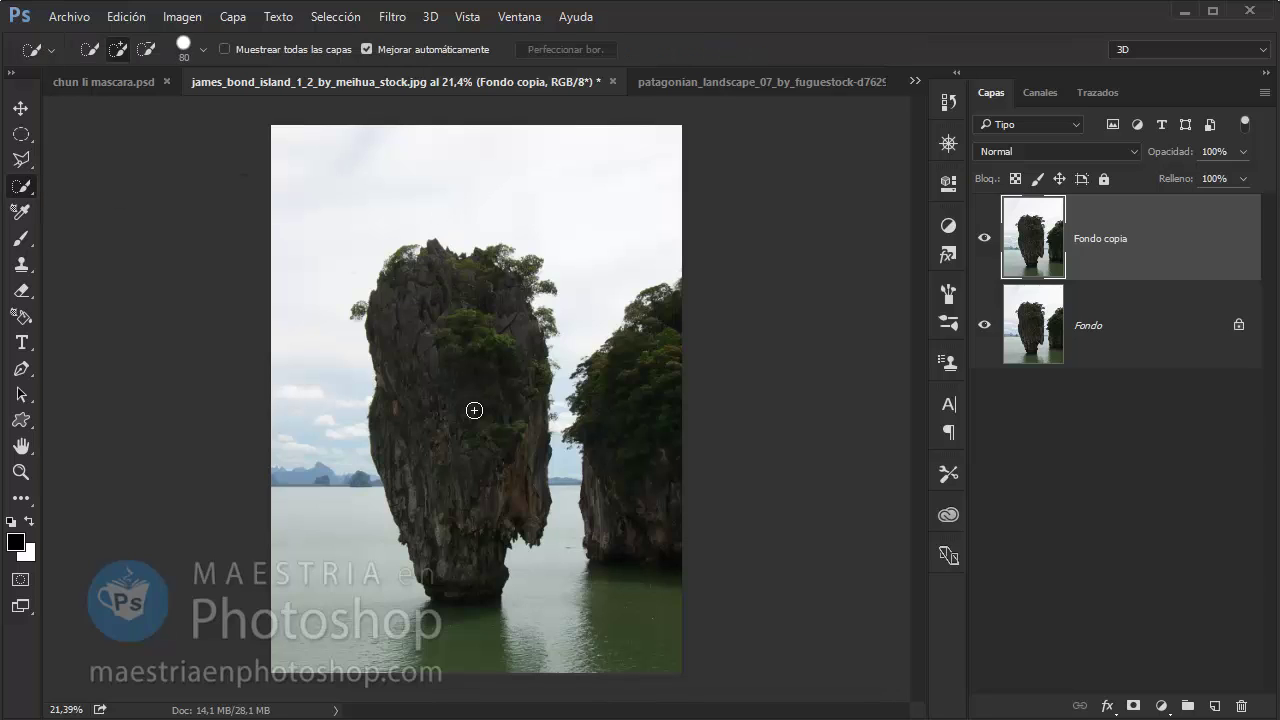
{"action": "scroll", "coordinate": [474, 410], "scroll_direction": "up", "scroll_amount": 1}
{"action": "scroll", "coordinate": [470, 380], "scroll_direction": "up", "scroll_amount": 1}
{"action": "scroll", "coordinate": [466, 341], "scroll_direction": "down", "scroll_amount": 1}
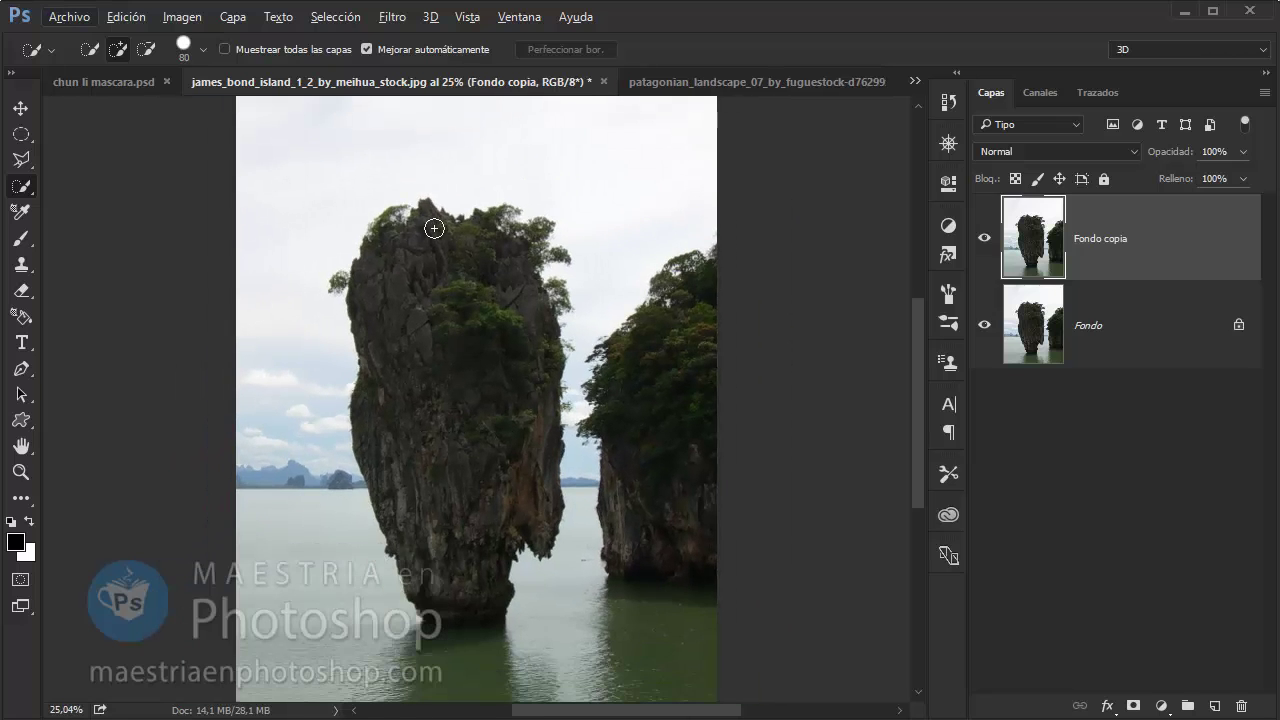
{"action": "scroll", "coordinate": [434, 228], "scroll_direction": "up", "scroll_amount": 2}
{"action": "left_click_drag", "start_coordinate": [517, 173], "coordinate": [467, 212]}
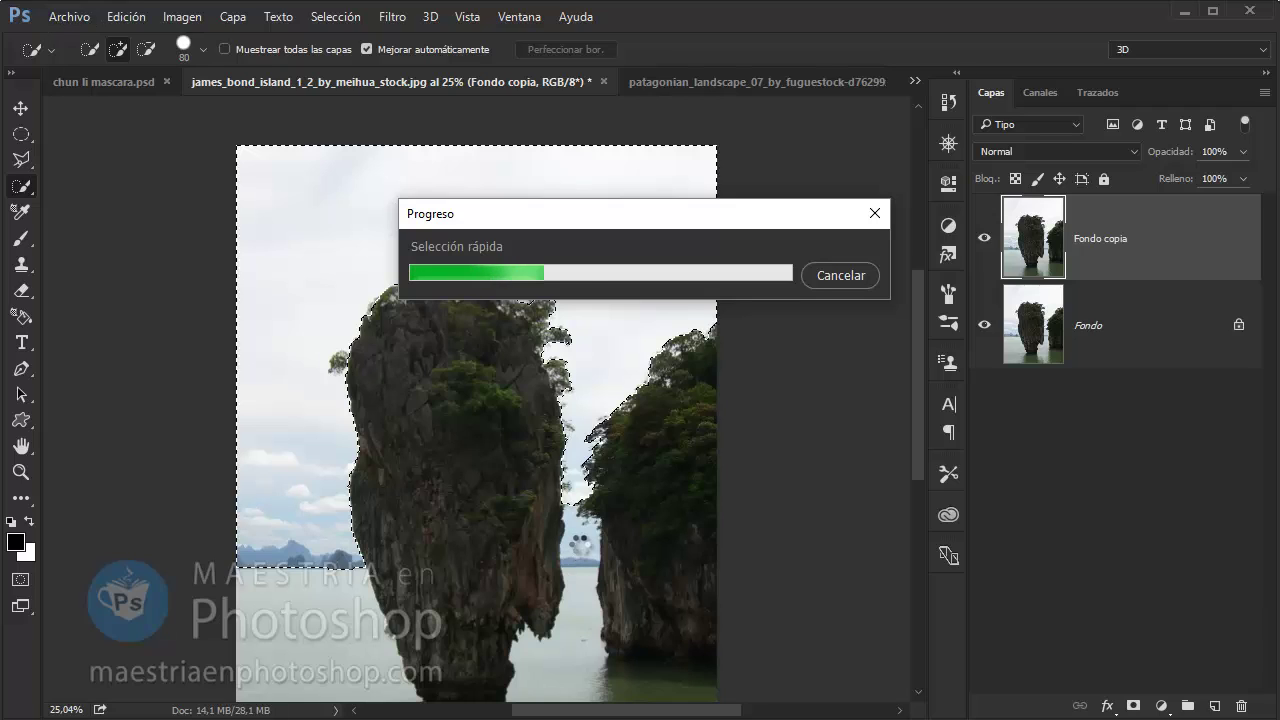
With a smaller brush, add the lower gorge sky down to the distant mountains
{"action": "scroll", "coordinate": [579, 544], "scroll_direction": "down", "scroll_amount": 2}
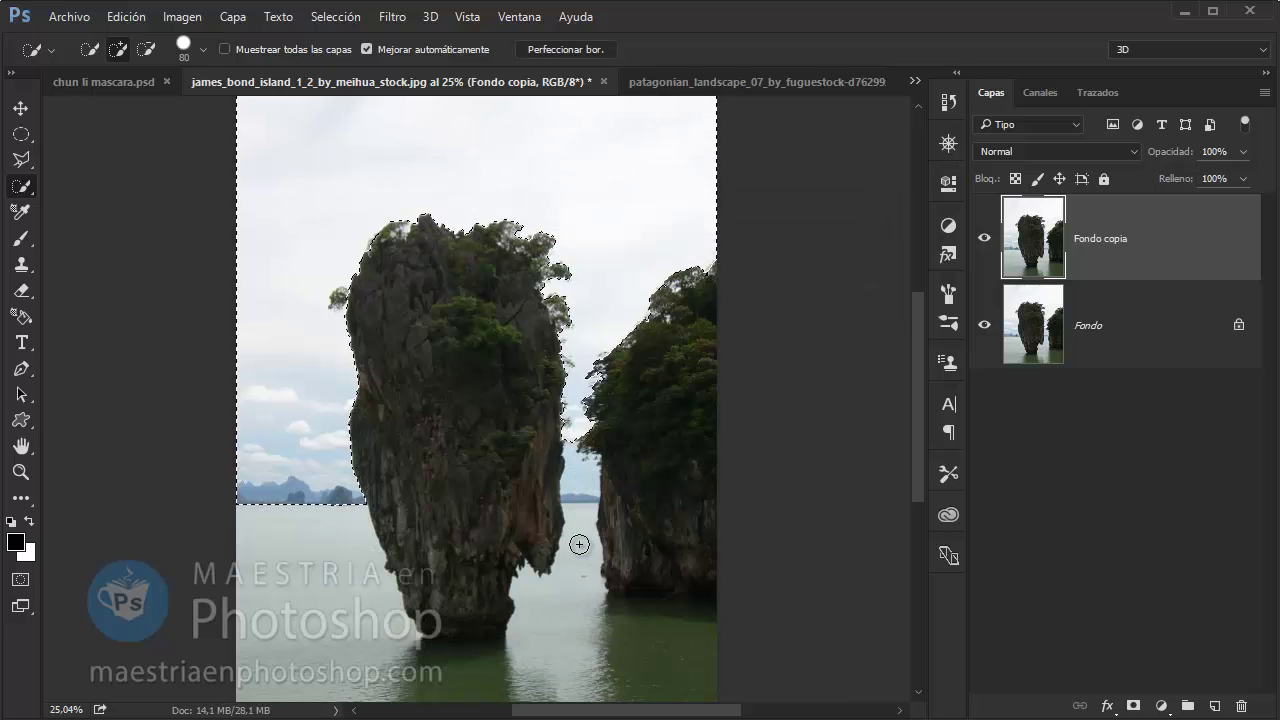
{"action": "scroll", "coordinate": [575, 472], "scroll_direction": "up", "scroll_amount": 3, "text": "alt"}
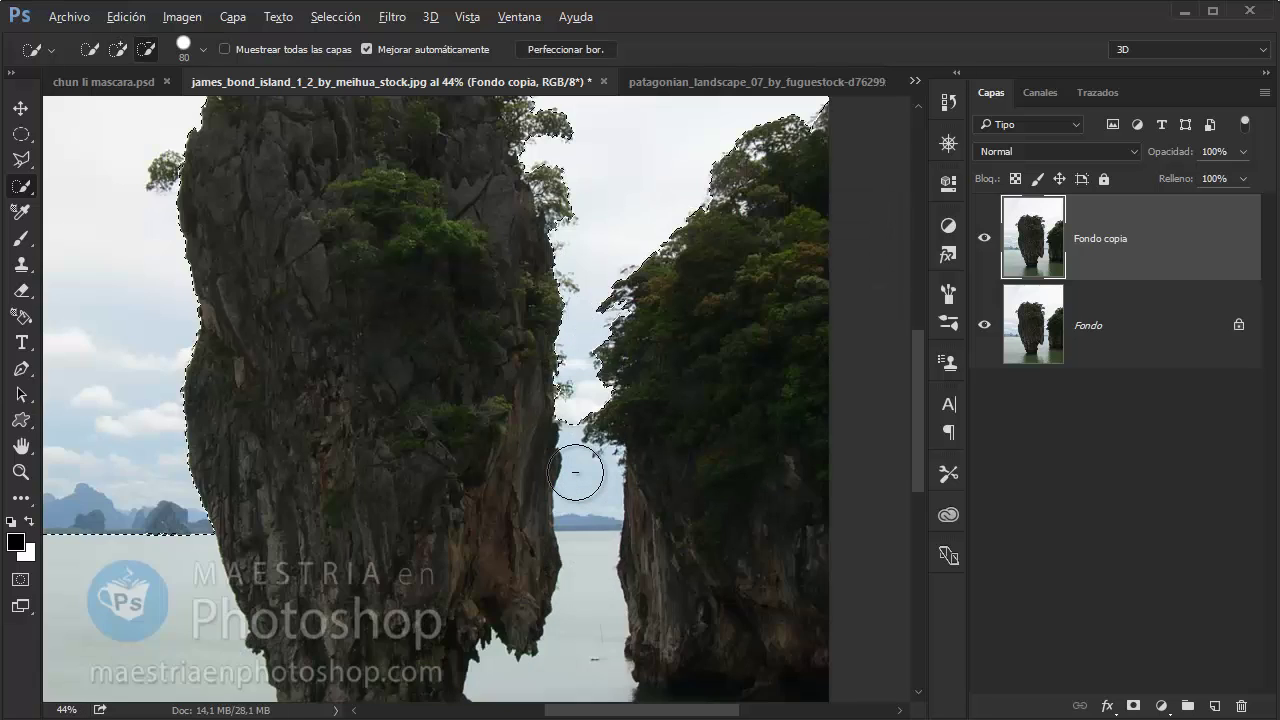
{"action": "scroll", "coordinate": [575, 472], "scroll_direction": "up", "scroll_amount": 2, "text": "alt"}
{"action": "scroll", "coordinate": [588, 500], "scroll_direction": "up", "scroll_amount": 2}
{"action": "key", "text": "bracketleft"}
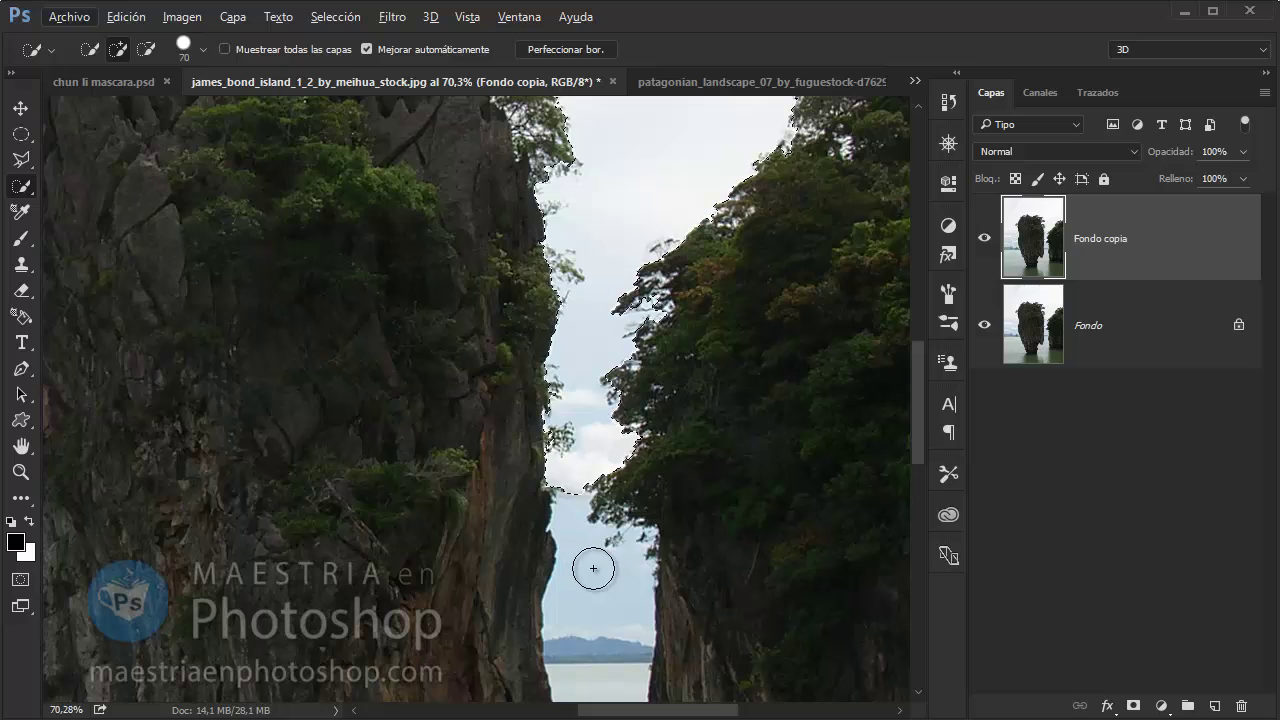
{"action": "scroll", "coordinate": [593, 568], "scroll_direction": "down", "scroll_amount": 1}
{"action": "scroll", "coordinate": [593, 568], "scroll_direction": "down", "scroll_amount": 1}
{"action": "left_click", "coordinate": [593, 557]}
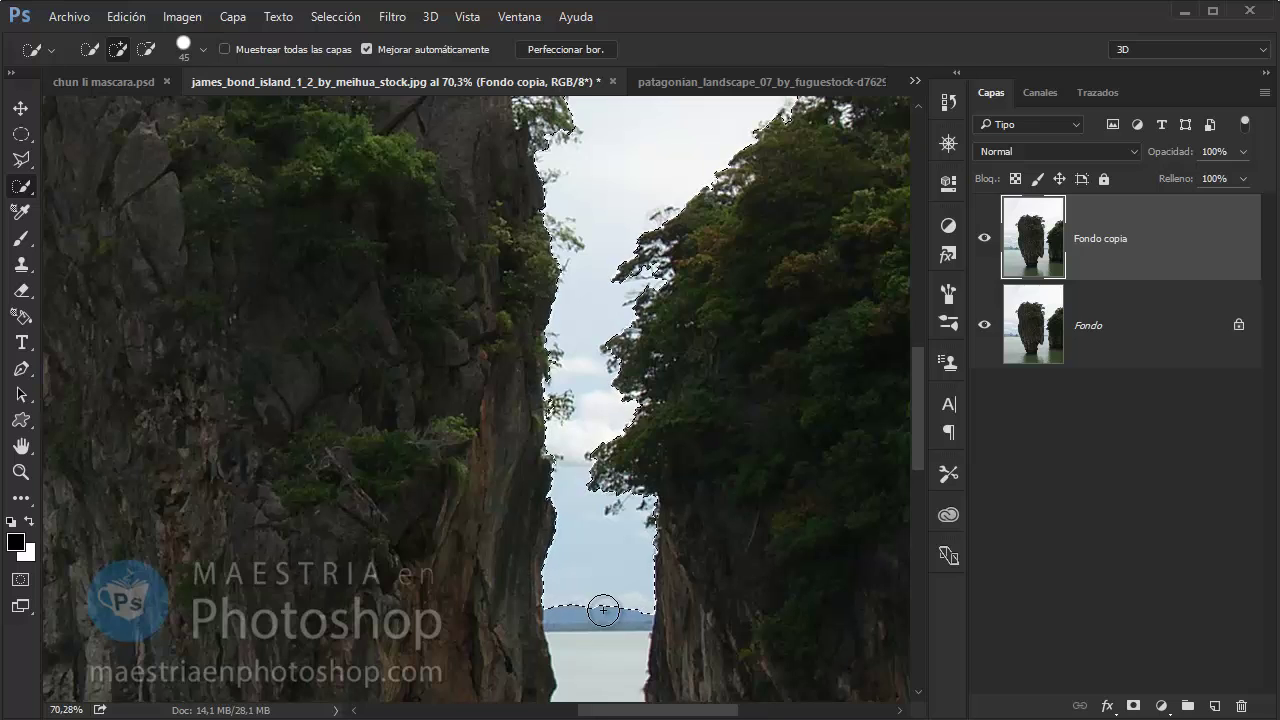
{"action": "left_click", "coordinate": [603, 609]}
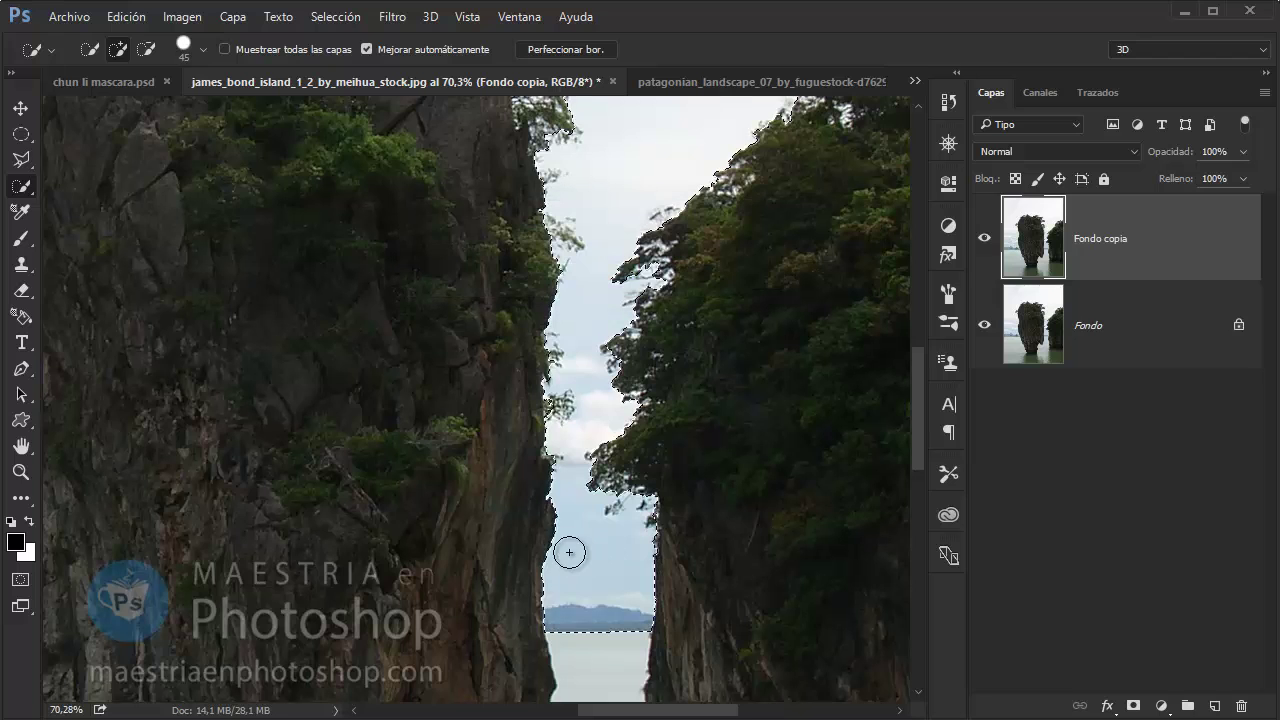
Add a layer mask to Fondo copia from the selection and invert it so the sky is hidden
{"action": "key", "text": "z"}
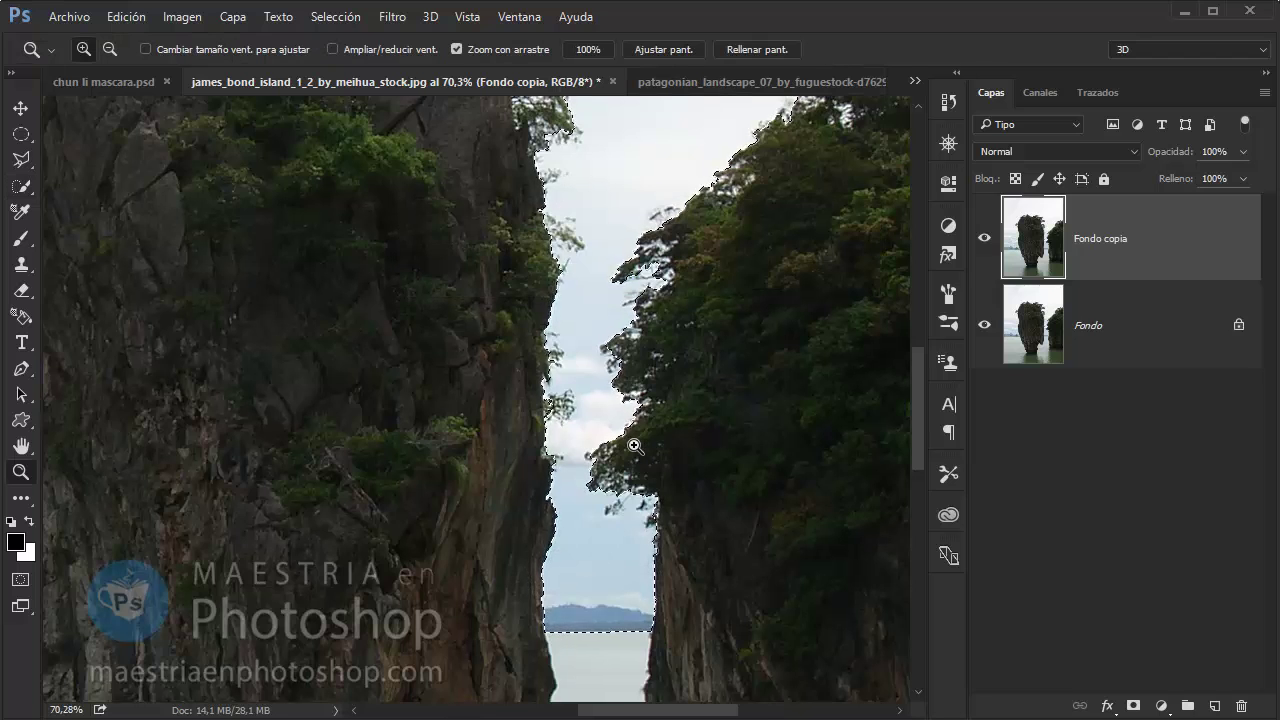
{"action": "left_click_drag", "start_coordinate": [634, 446], "coordinate": [526, 423]}
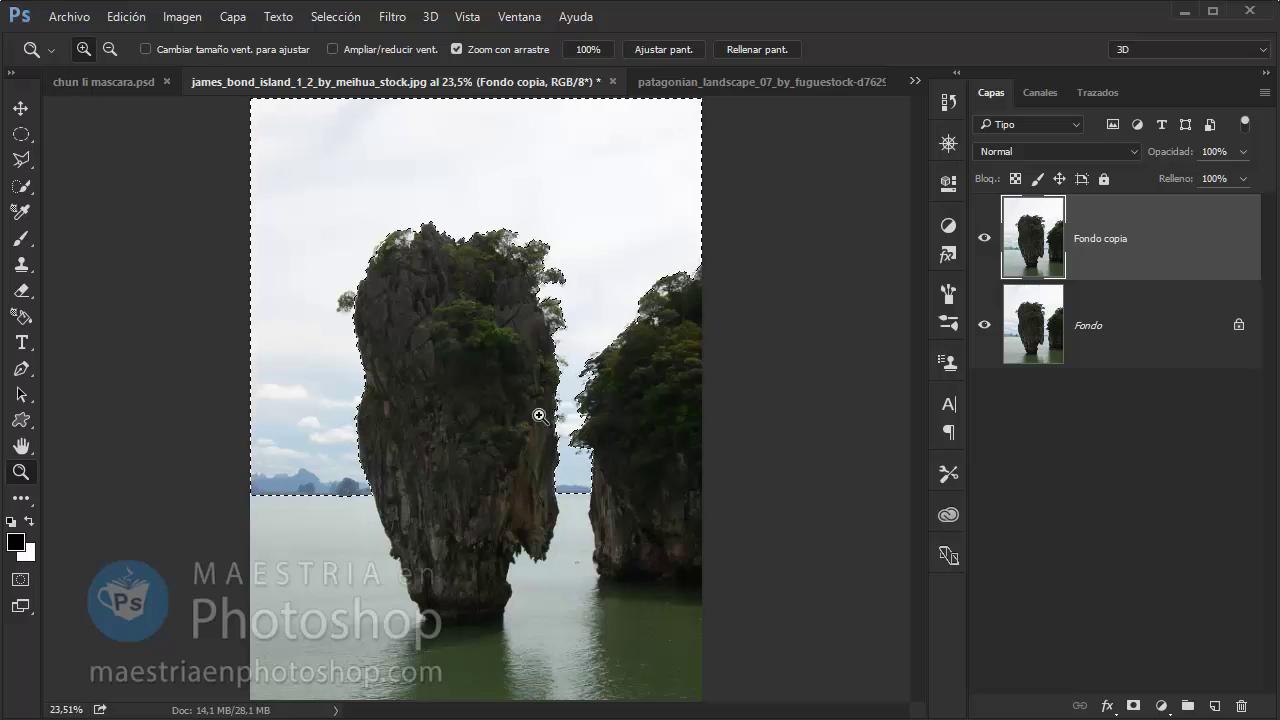
{"action": "left_click", "coordinate": [1131, 703]}
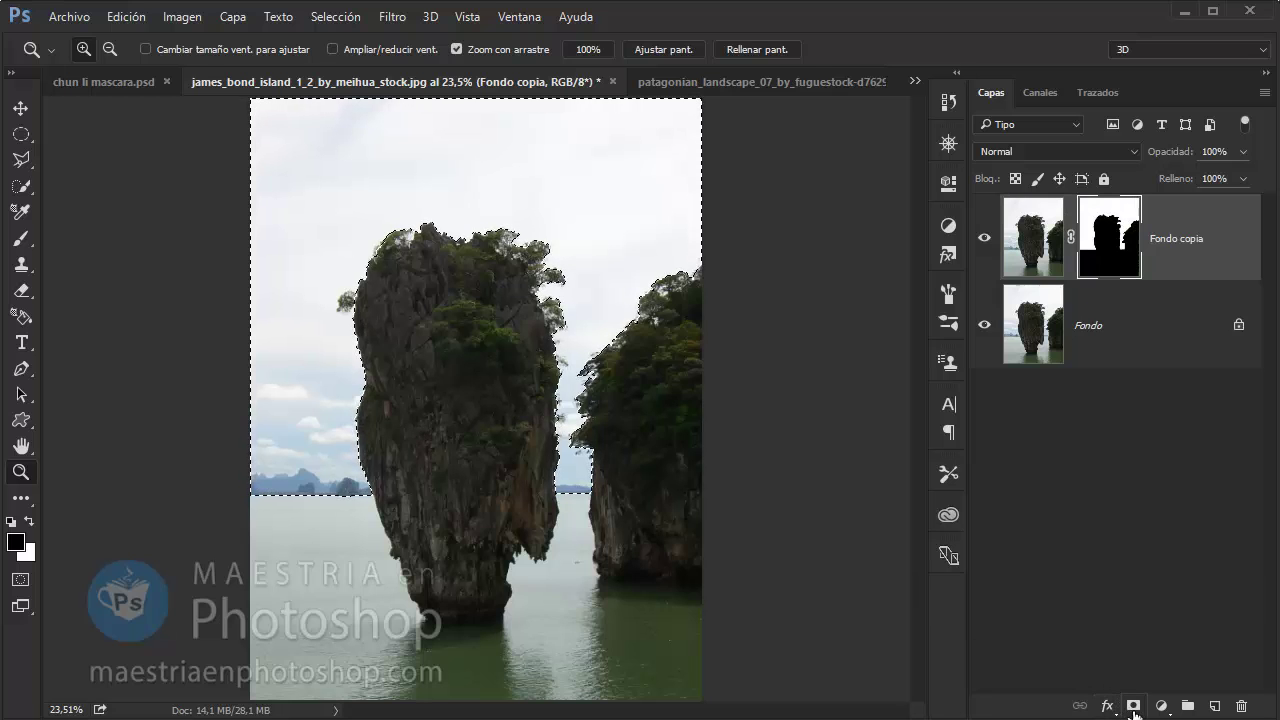
{"action": "left_click", "coordinate": [984, 325]}
{"action": "left_click", "coordinate": [984, 325]}
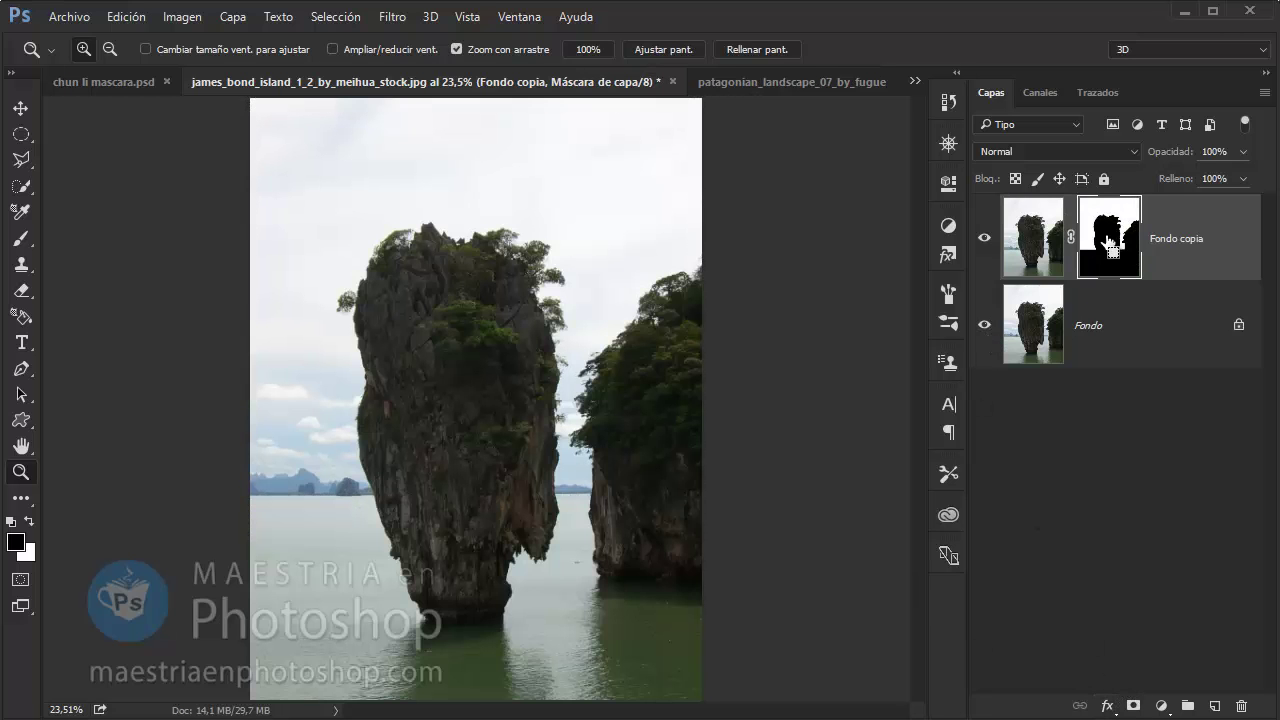
{"action": "key", "text": "ctrl+i"}
{"action": "left_click", "coordinate": [984, 325]}
{"action": "left_click", "coordinate": [984, 325]}
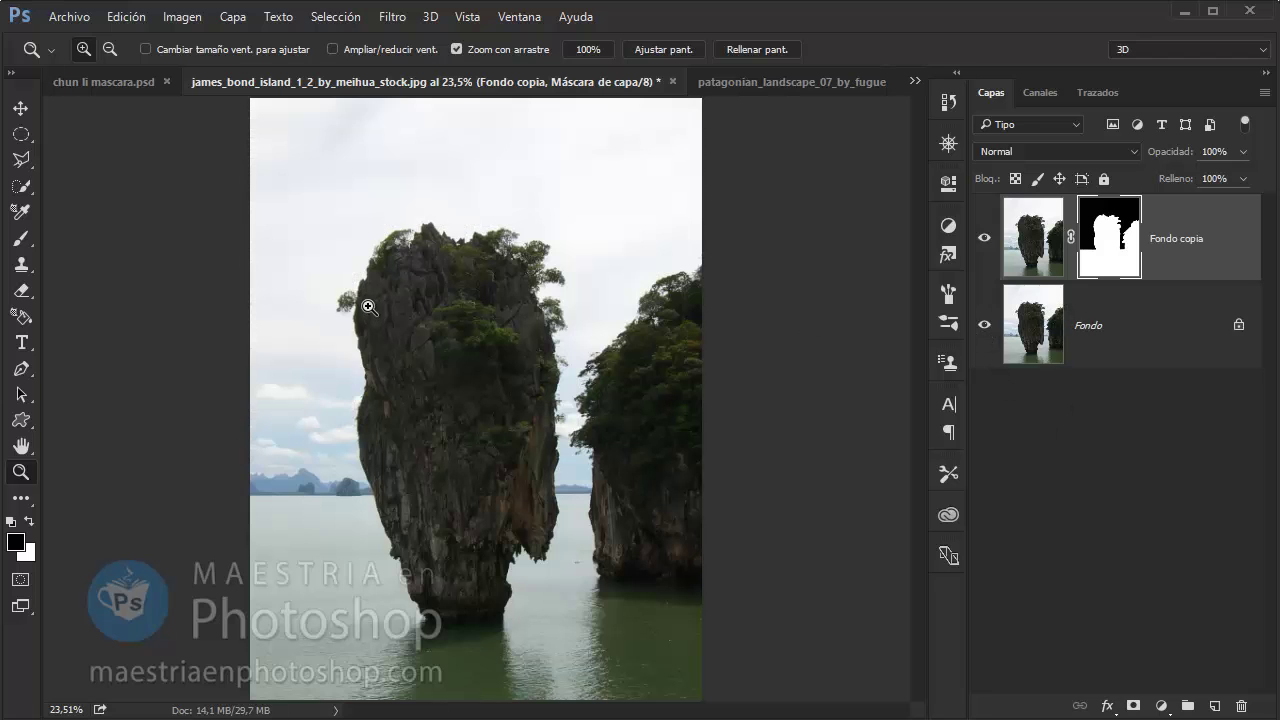
{"action": "left_click_drag", "start_coordinate": [370, 308], "coordinate": [481, 322]}
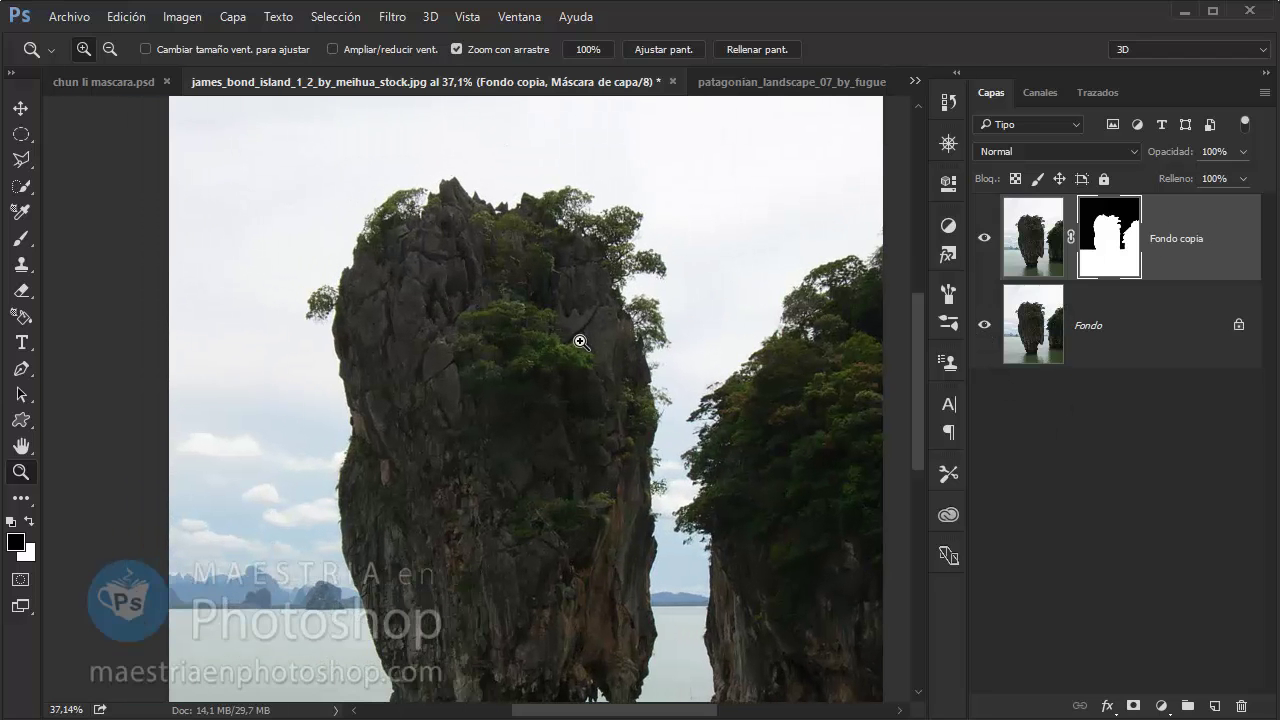
{"action": "left_click_drag", "start_coordinate": [615, 297], "coordinate": [563, 290]}
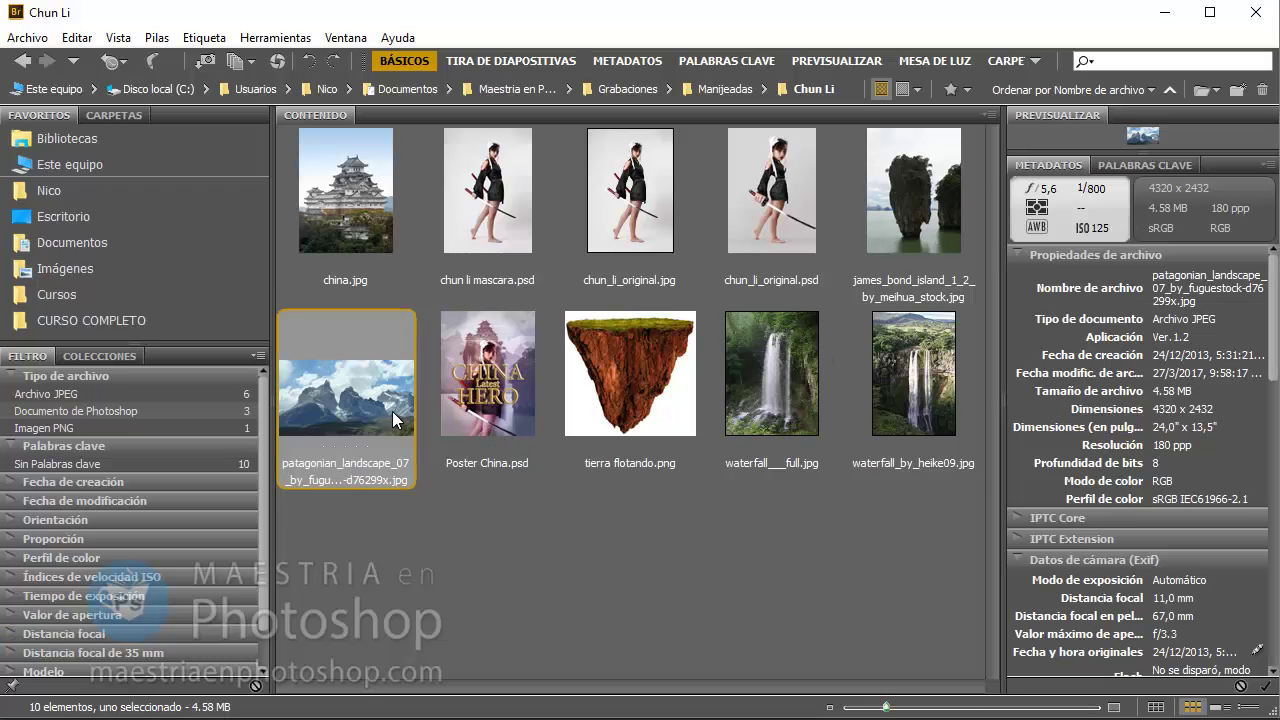
Drag the Patagonian landscape into the island document as Capa 1 below Fondo copia
{"action": "key", "text": "Return"}
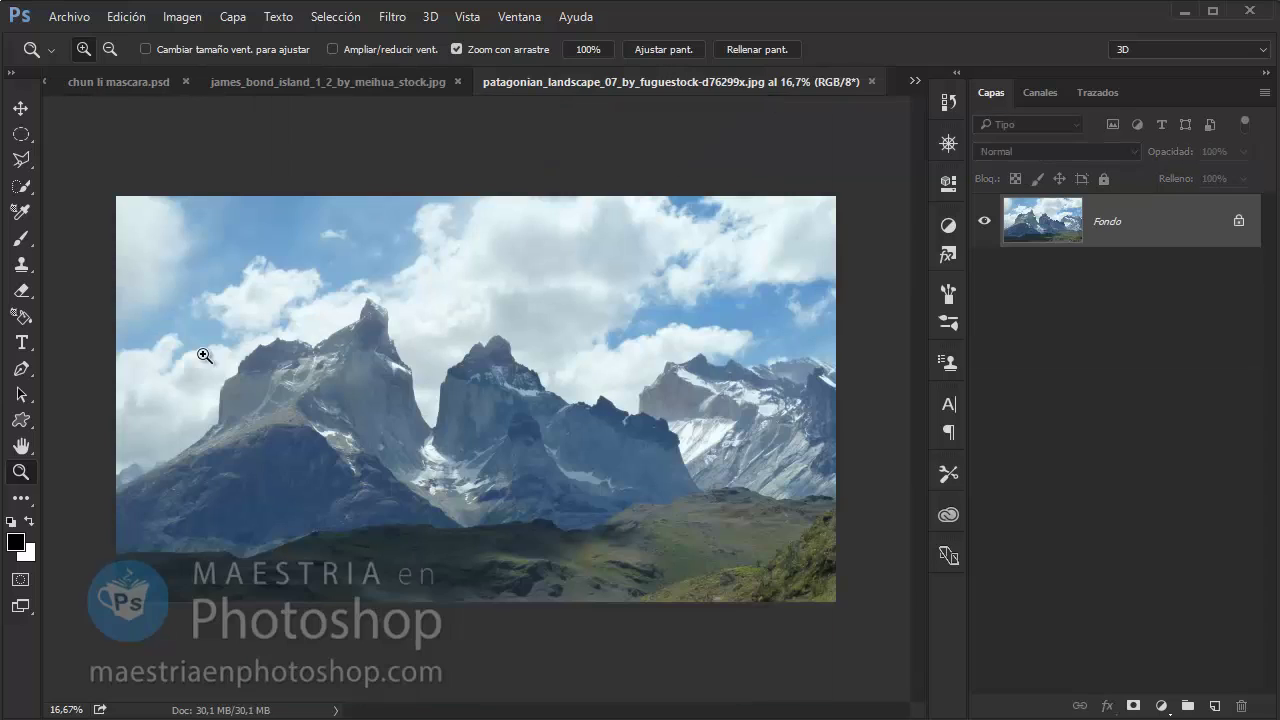
{"action": "left_click", "coordinate": [20, 107]}
{"action": "mouse_move", "coordinate": [299, 335]}
{"action": "left_mouse_down"}
{"action": "mouse_move", "coordinate": [543, 343]}
{"action": "mouse_move", "coordinate": [543, 326]}
{"action": "left_mouse_up"}
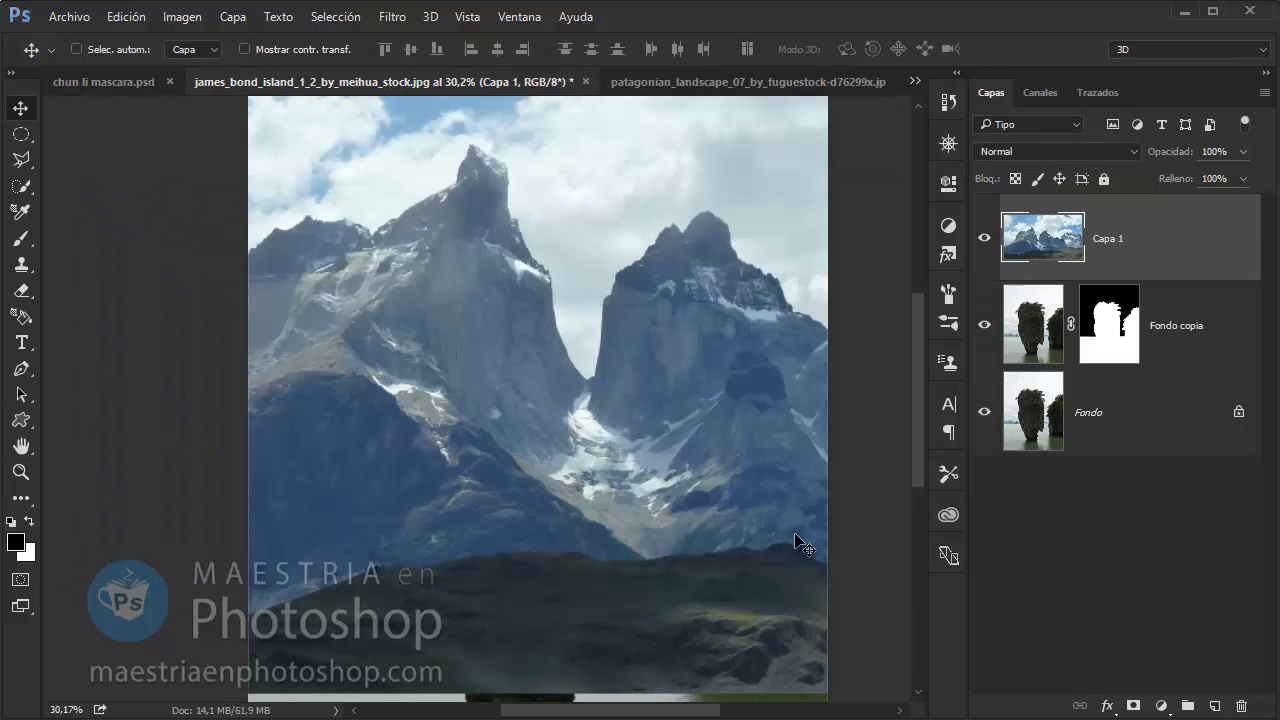
{"action": "mouse_move", "coordinate": [717, 411]}
{"action": "left_mouse_down"}
{"action": "mouse_move", "coordinate": [690, 428]}
{"action": "mouse_move", "coordinate": [690, 412]}
{"action": "mouse_move", "coordinate": [637, 383]}
{"action": "left_mouse_up"}
{"action": "key", "text": "z"}
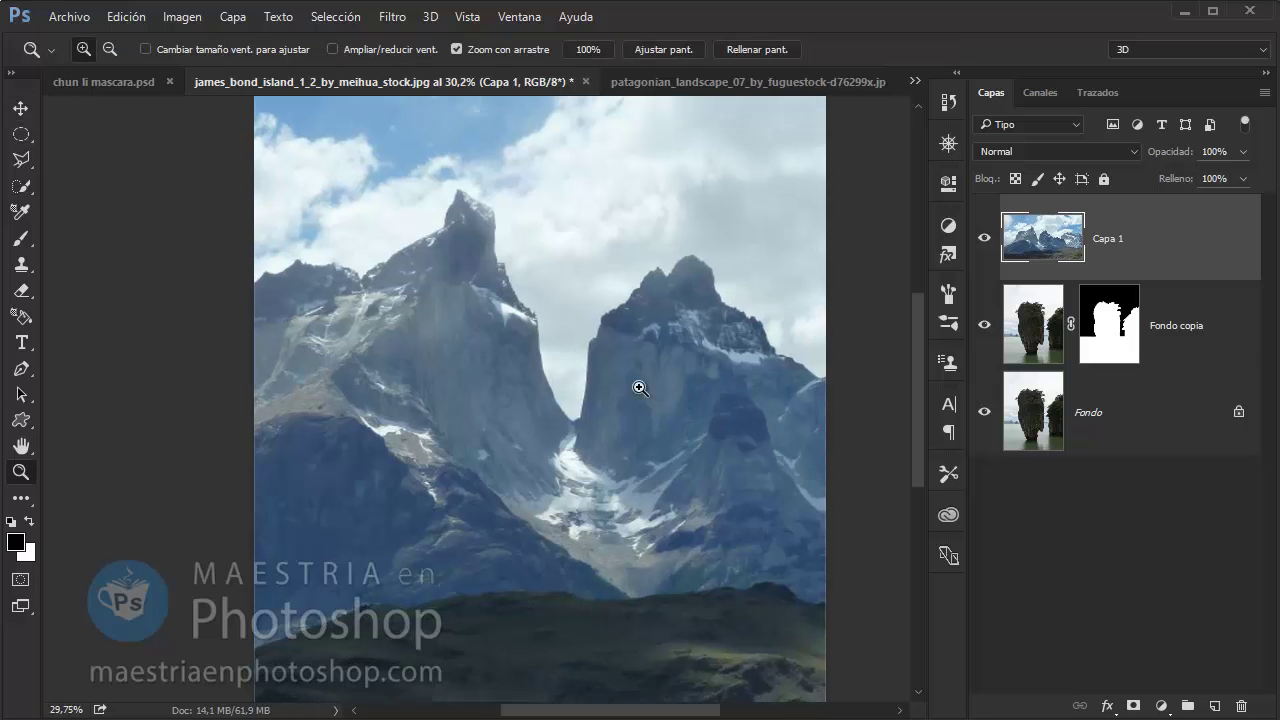
{"action": "left_click_drag", "start_coordinate": [1151, 250], "coordinate": [1150, 340]}
{"action": "mouse_move", "coordinate": [665, 354]}
{"action": "left_mouse_down"}
{"action": "mouse_move", "coordinate": [777, 163]}
{"action": "mouse_move", "coordinate": [677, 220]}
{"action": "mouse_move", "coordinate": [715, 205]}
{"action": "mouse_move", "coordinate": [677, 237]}
{"action": "mouse_move", "coordinate": [641, 229]}
{"action": "mouse_move", "coordinate": [680, 240]}
{"action": "left_mouse_up"}
{"action": "key", "text": "v"}
{"action": "key", "text": "z"}
{"action": "left_click", "coordinate": [641, 229]}
{"action": "left_click", "coordinate": [629, 243]}
{"action": "key", "text": "v"}
Free-transform the mountains to about 83% scale, shift them left, and apply
{"action": "key", "text": "ctrl+t"}
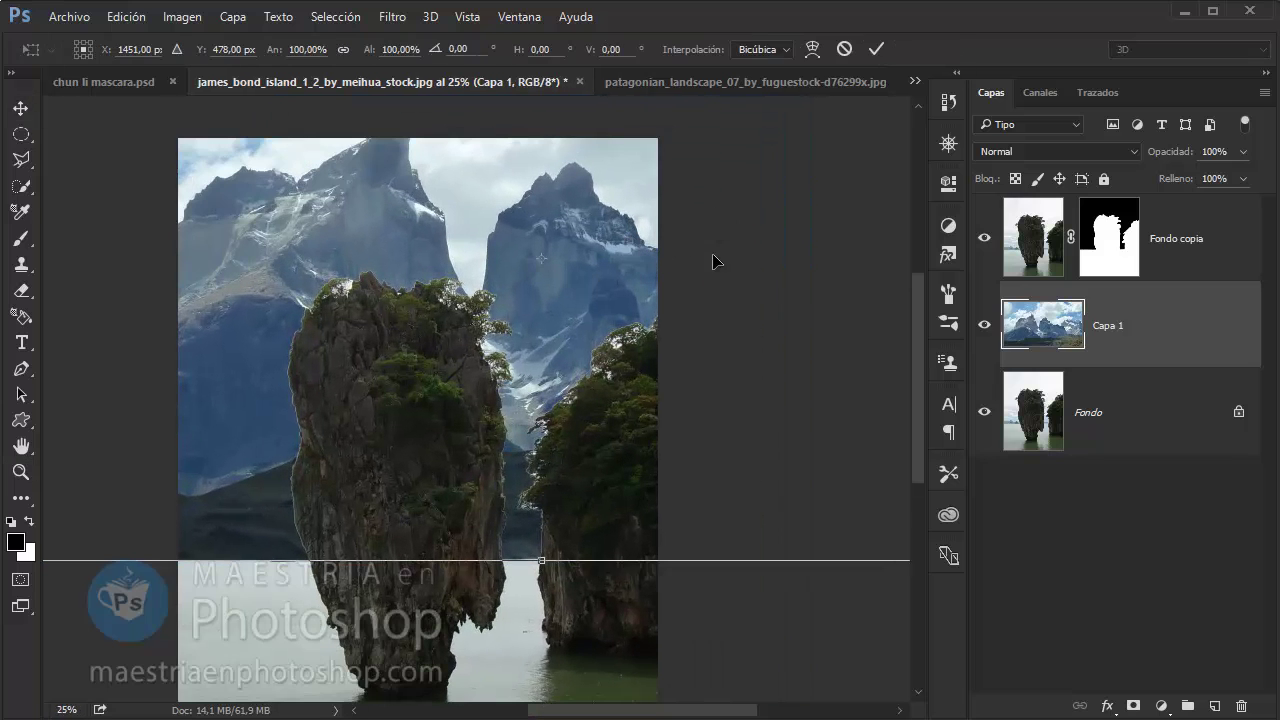
{"action": "key", "text": "ctrl+0"}
{"action": "left_click_drag", "start_coordinate": [194, 461], "coordinate": [277, 406]}
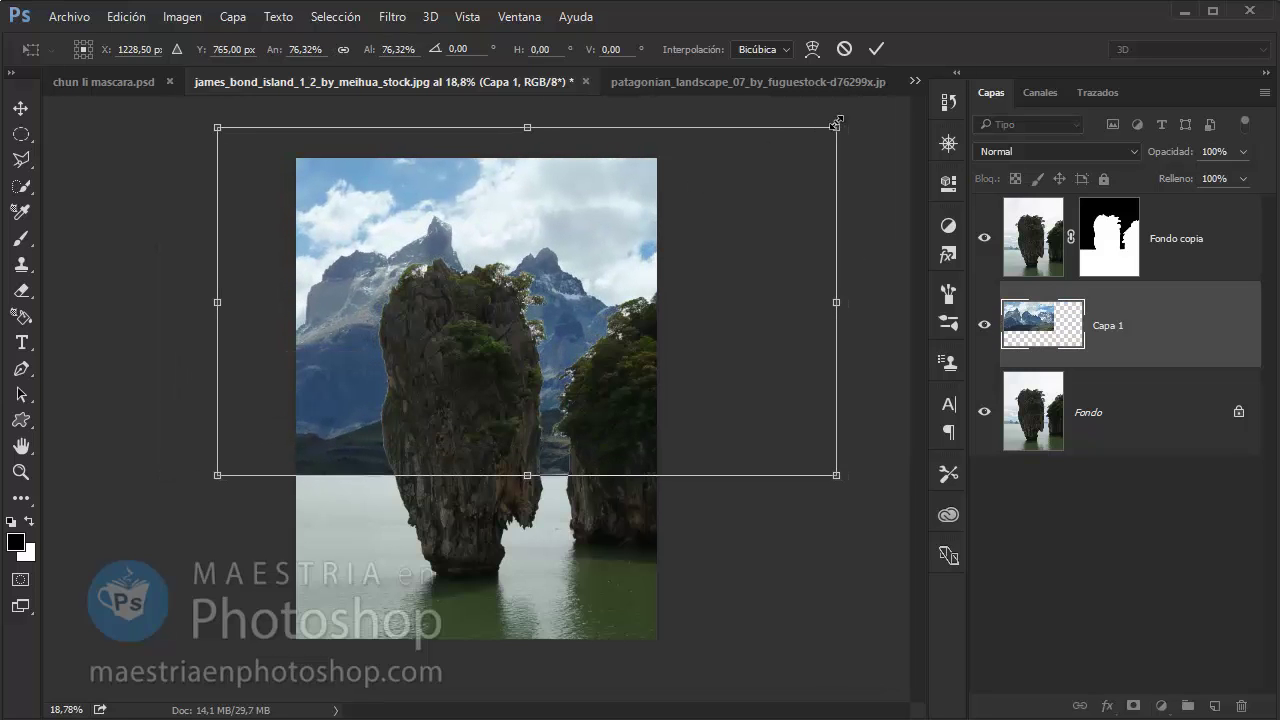
{"action": "left_click_drag", "start_coordinate": [836, 122], "coordinate": [875, 105]}
{"action": "left_click_drag", "start_coordinate": [735, 160], "coordinate": [669, 225]}
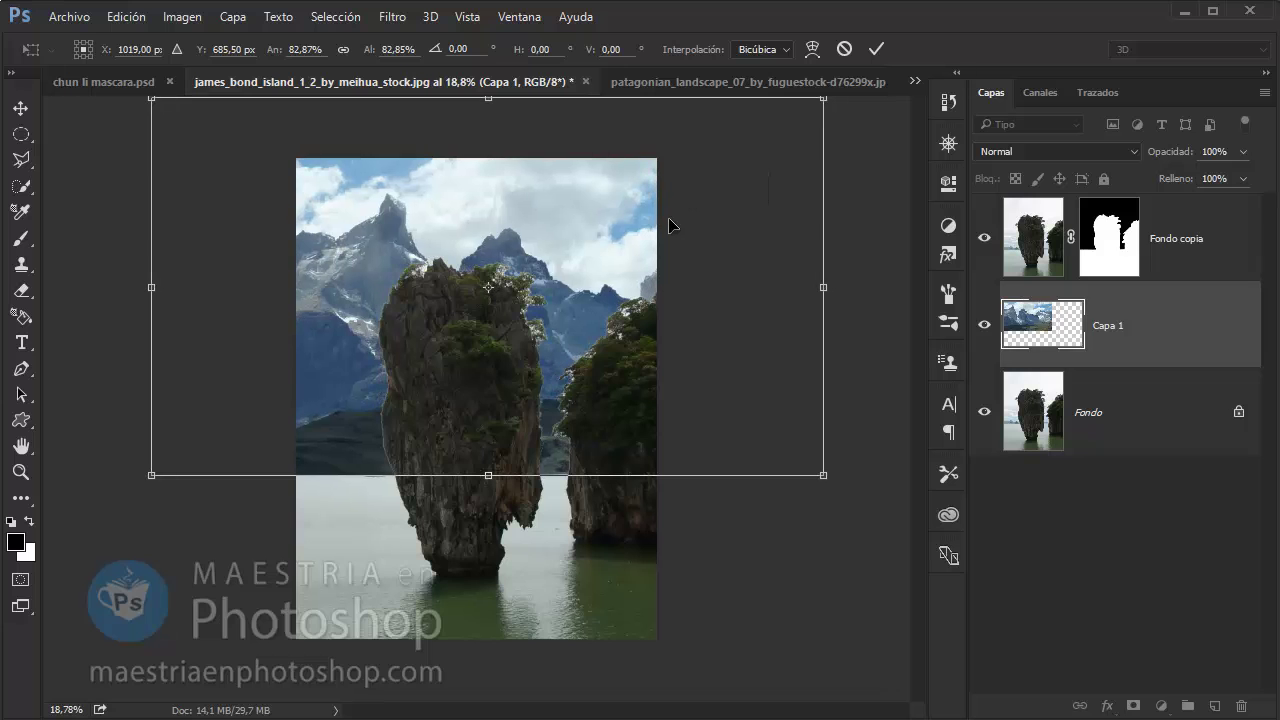
{"action": "key", "text": "Return"}
{"action": "key", "text": "z"}
{"action": "left_click_drag", "start_coordinate": [414, 286], "coordinate": [884, 320]}
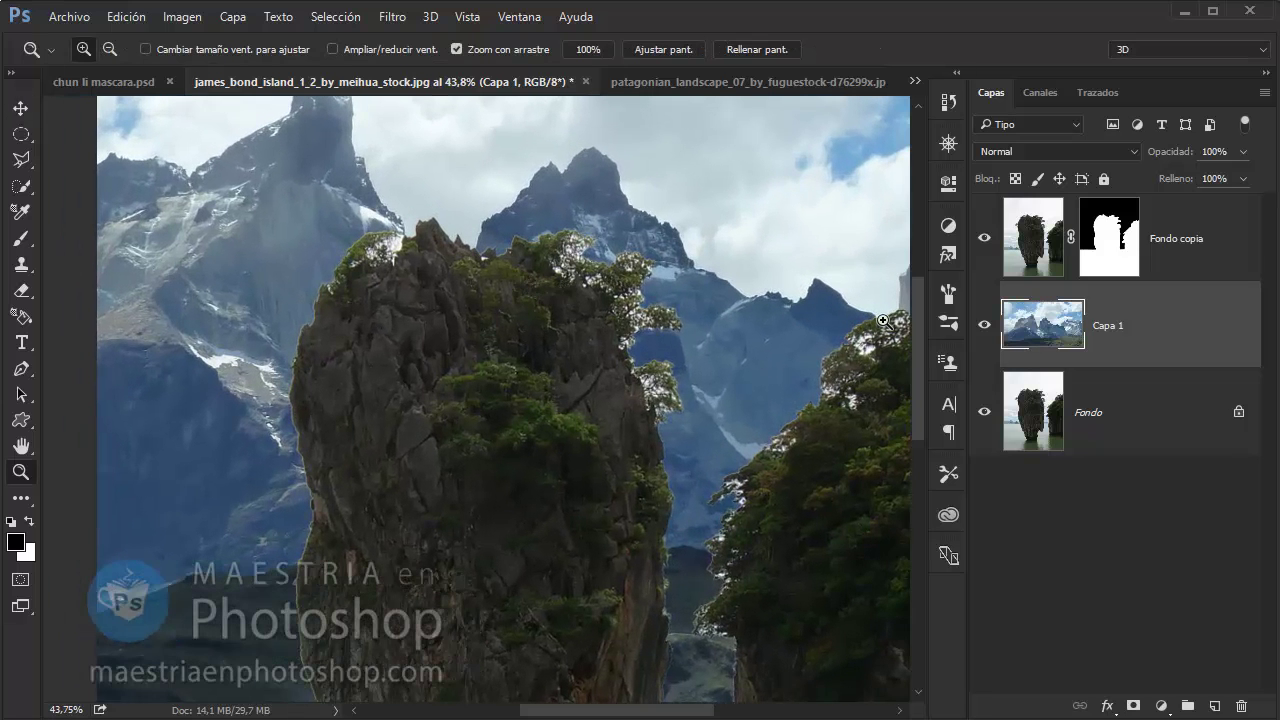
{"action": "left_click", "coordinate": [1183, 260]}
Set Fondo copia's Blend If This Layer white slider, split at 101/160
{"action": "double_click", "coordinate": [1236, 222]}
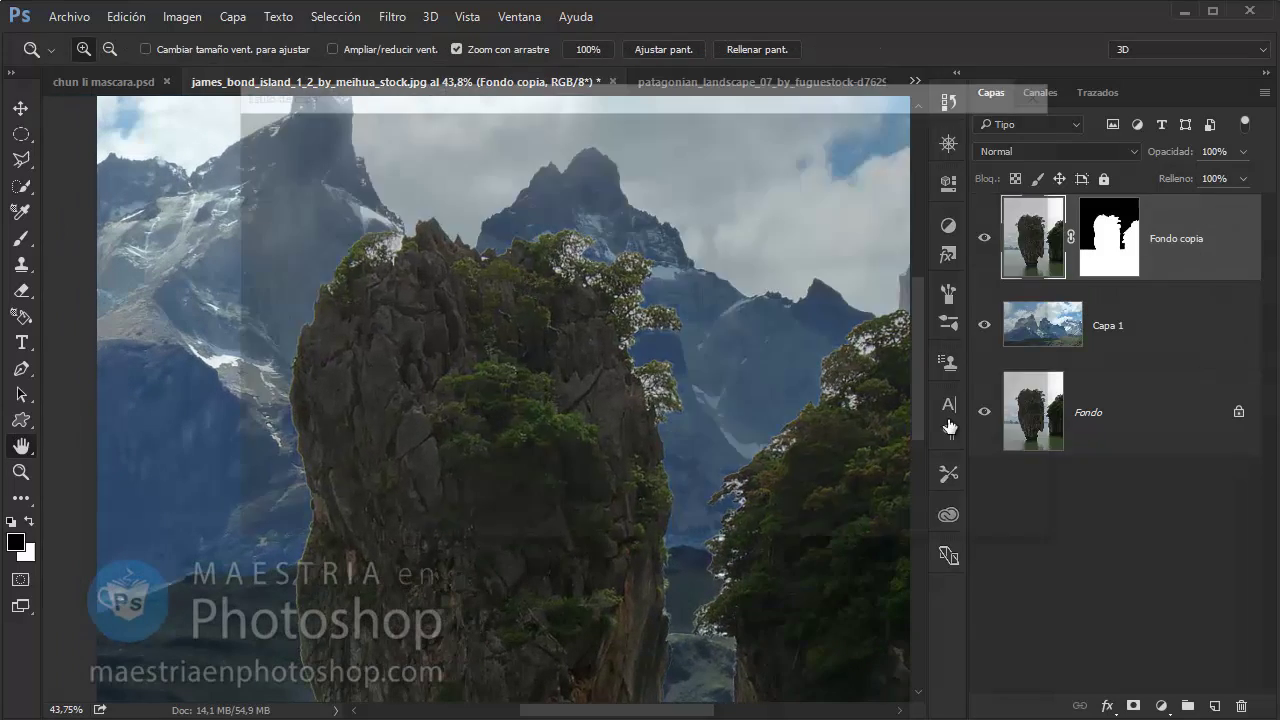
{"action": "left_click_drag", "start_coordinate": [615, 110], "coordinate": [1112, 148]}
{"action": "left_click_drag", "start_coordinate": [1259, 477], "coordinate": [1168, 477]}
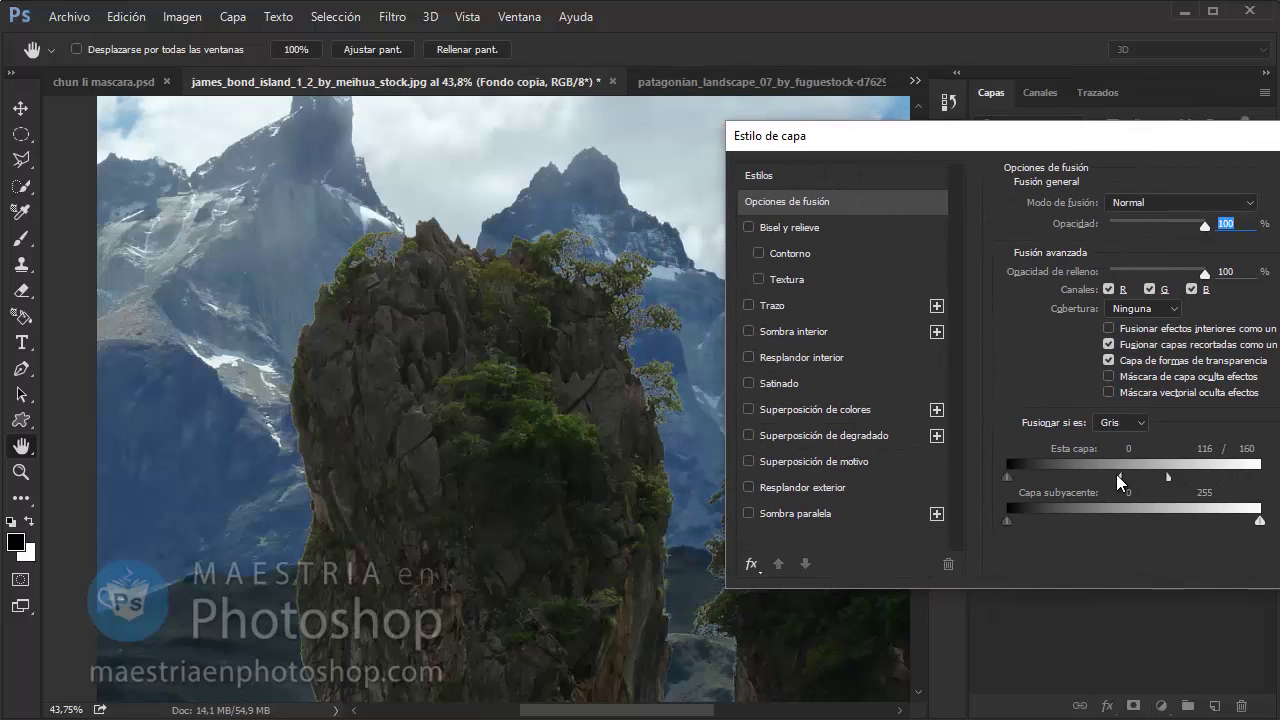
{"action": "left_click_drag", "start_coordinate": [1135, 148], "coordinate": [652, 148]}
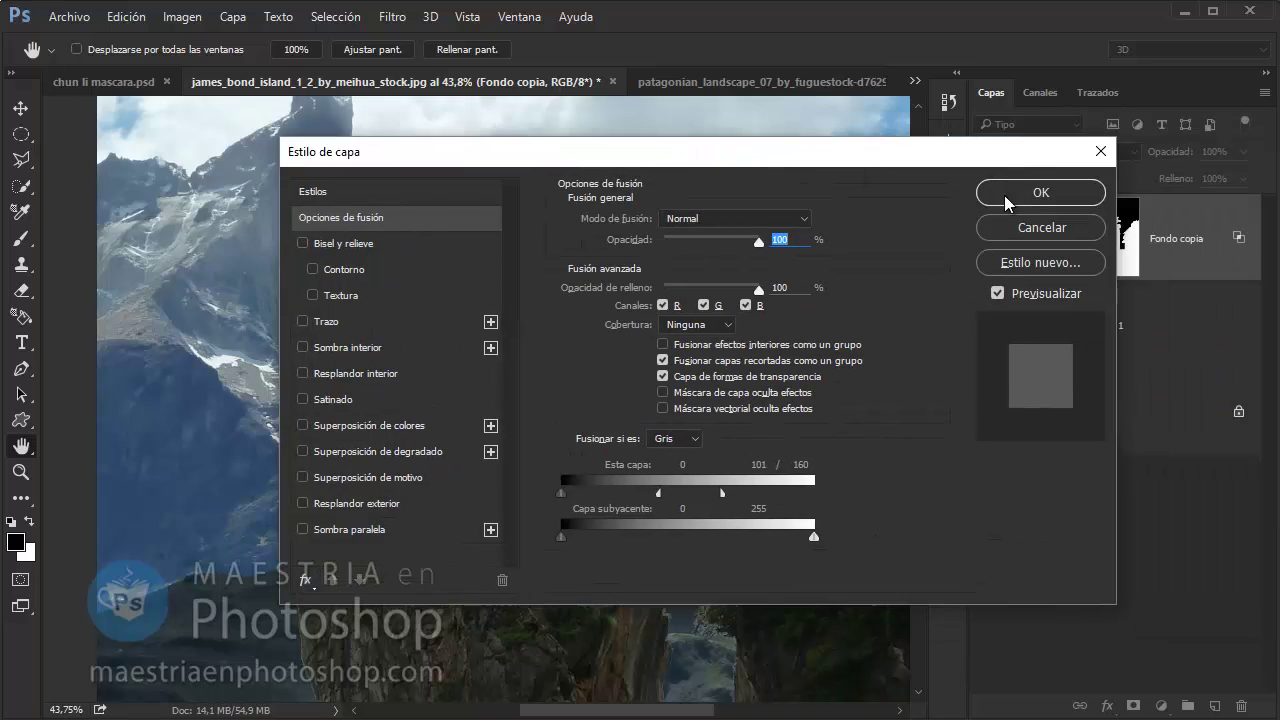
{"action": "left_click", "coordinate": [1004, 190]}
{"action": "key", "text": "z"}
{"action": "left_click", "coordinate": [517, 358]}
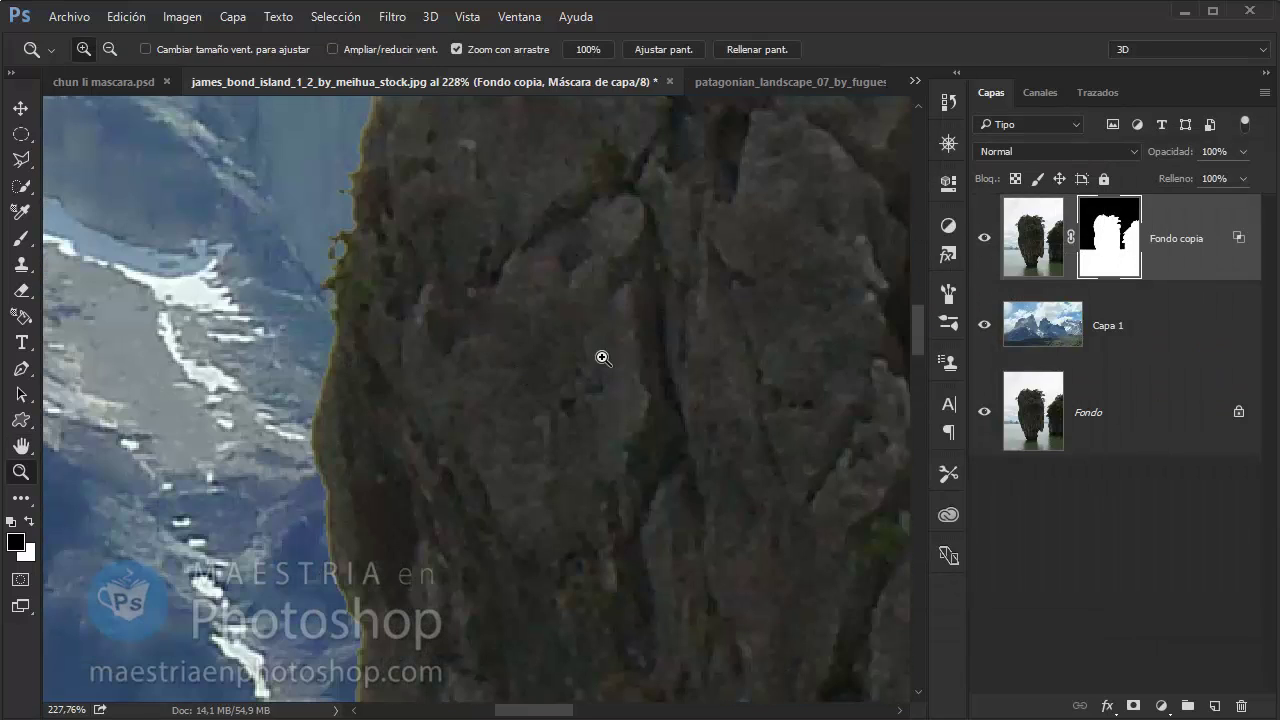
Paint white on the Fondo copia mask to restore the foliage left of the cliff
{"action": "key", "text": "b"}
{"action": "left_click", "coordinate": [1100, 258], "text": "shift"}
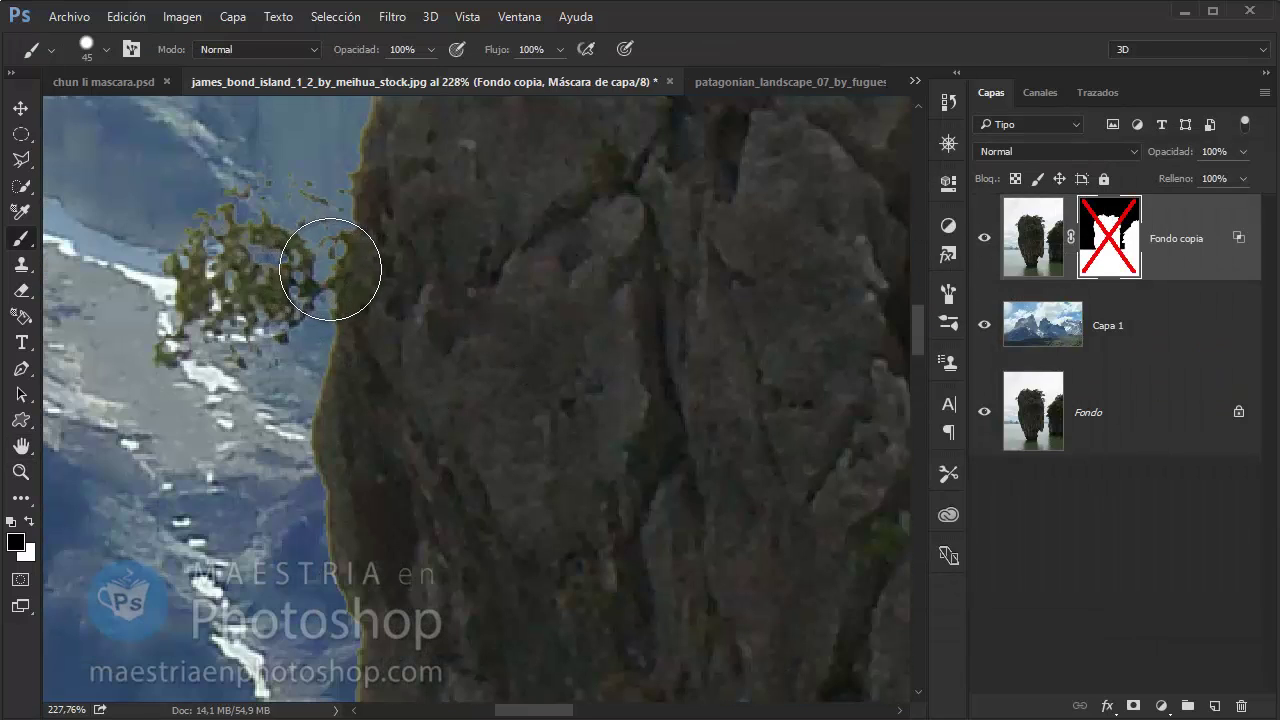
{"action": "left_click", "coordinate": [1108, 240], "text": "shift"}
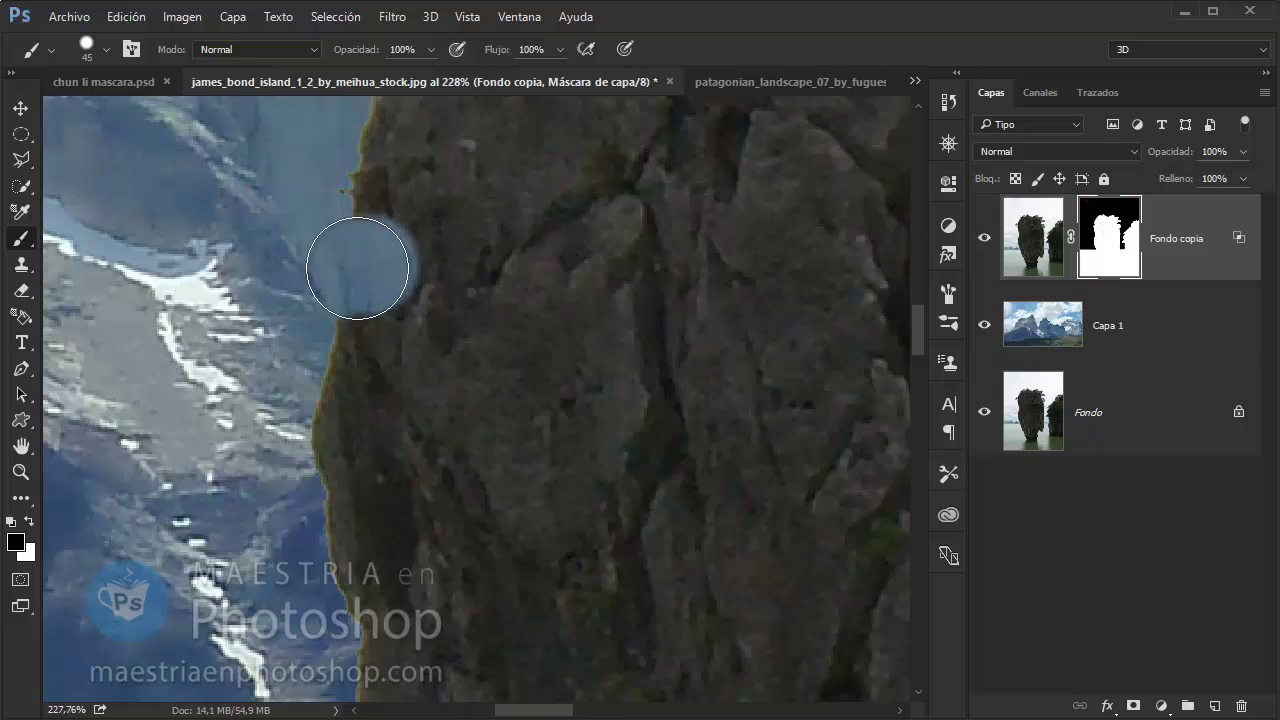
{"action": "key", "text": "x"}
{"action": "left_click_drag", "start_coordinate": [357, 268], "coordinate": [334, 294]}
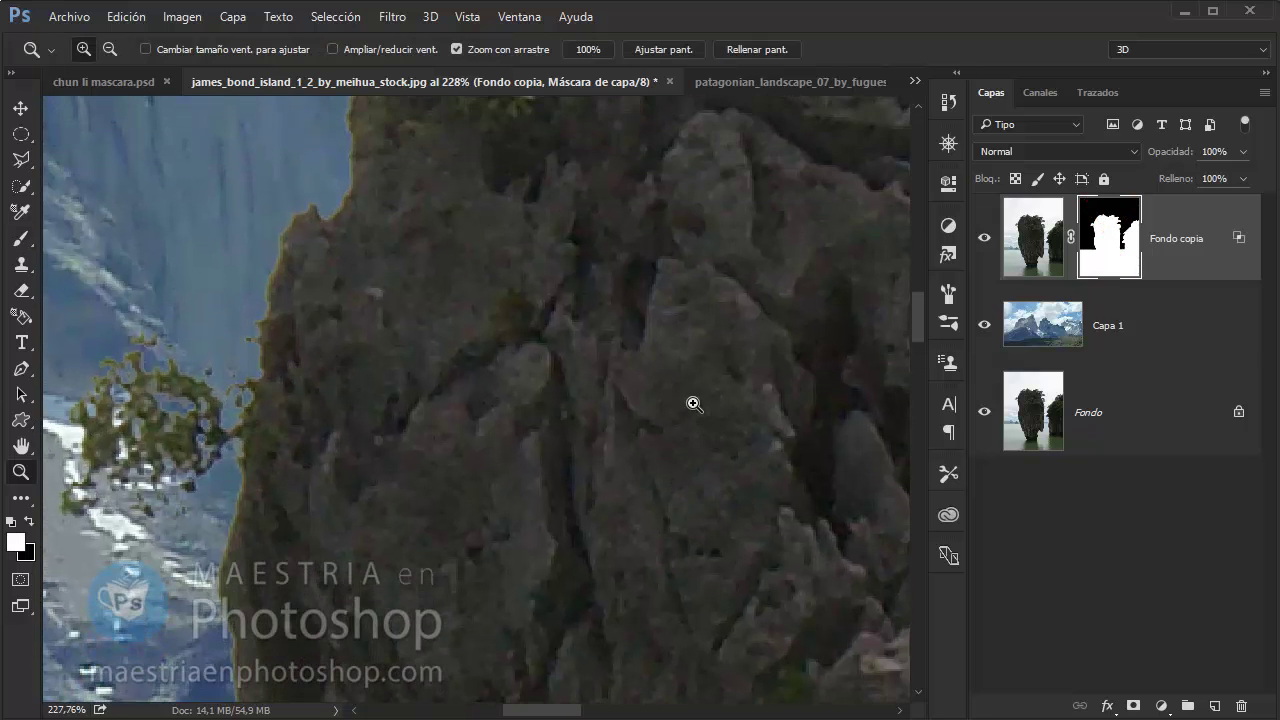
{"action": "mouse_move", "coordinate": [705, 418]}
{"action": "left_mouse_down"}
{"action": "mouse_move", "coordinate": [748, 300]}
{"action": "mouse_move", "coordinate": [457, 351]}
{"action": "mouse_move", "coordinate": [410, 340]}
{"action": "left_mouse_up"}
{"action": "left_click", "coordinate": [1108, 240], "text": "shift"}
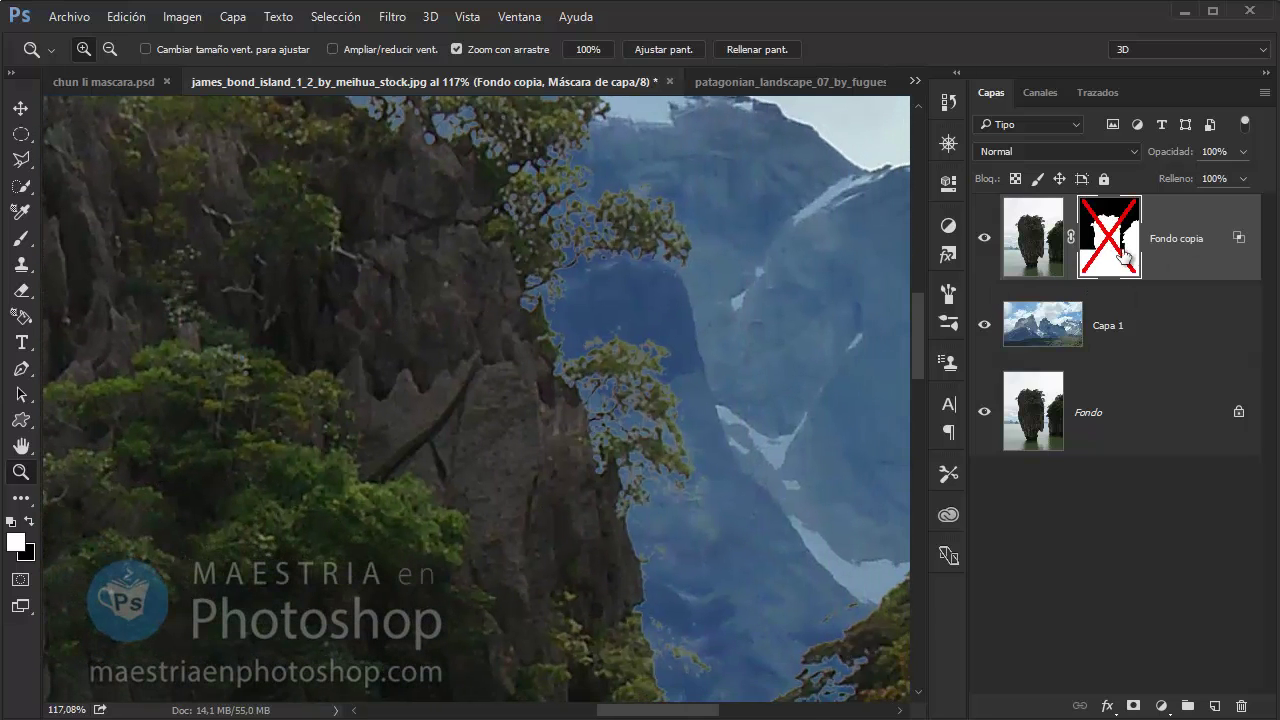
{"action": "left_click", "coordinate": [1100, 263], "text": "shift"}
Toggle the mask to compare the other cliff edges and lower gorge, then fit the image on screen
{"action": "left_click", "coordinate": [1100, 263], "text": "shift"}
{"action": "left_click_drag", "start_coordinate": [710, 490], "coordinate": [687, 249]}
{"action": "left_click", "coordinate": [1107, 250], "text": "shift"}
{"action": "left_click", "coordinate": [1107, 250], "text": "shift"}
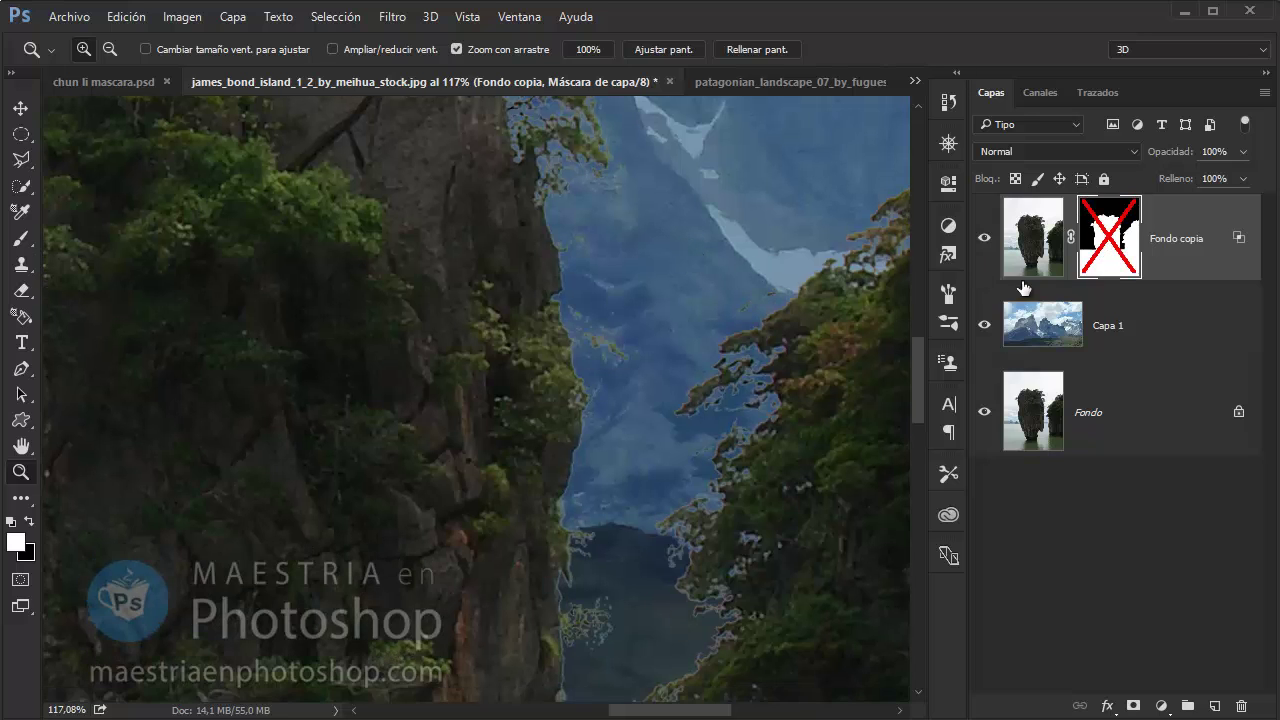
{"action": "left_click_drag", "start_coordinate": [850, 527], "coordinate": [800, 332]}
{"action": "left_click", "coordinate": [1110, 240], "text": "shift"}
{"action": "key", "text": "b"}
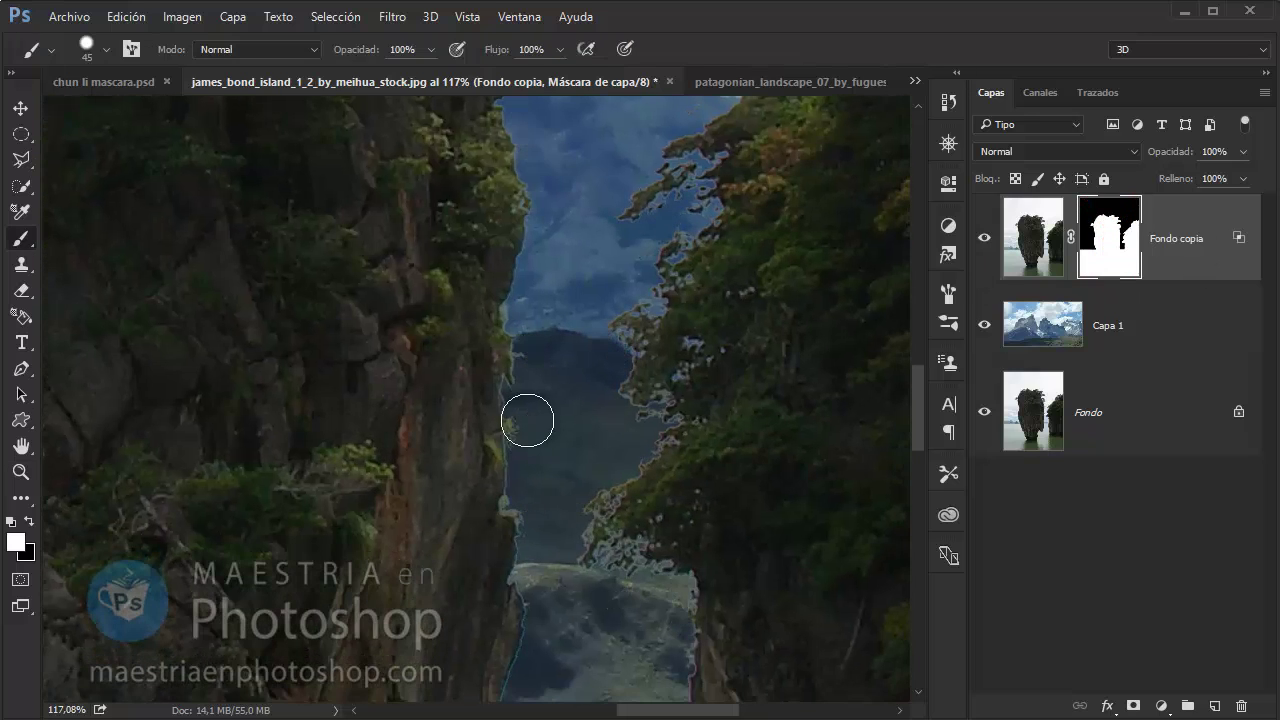
{"action": "left_click", "coordinate": [1107, 258], "text": "shift"}
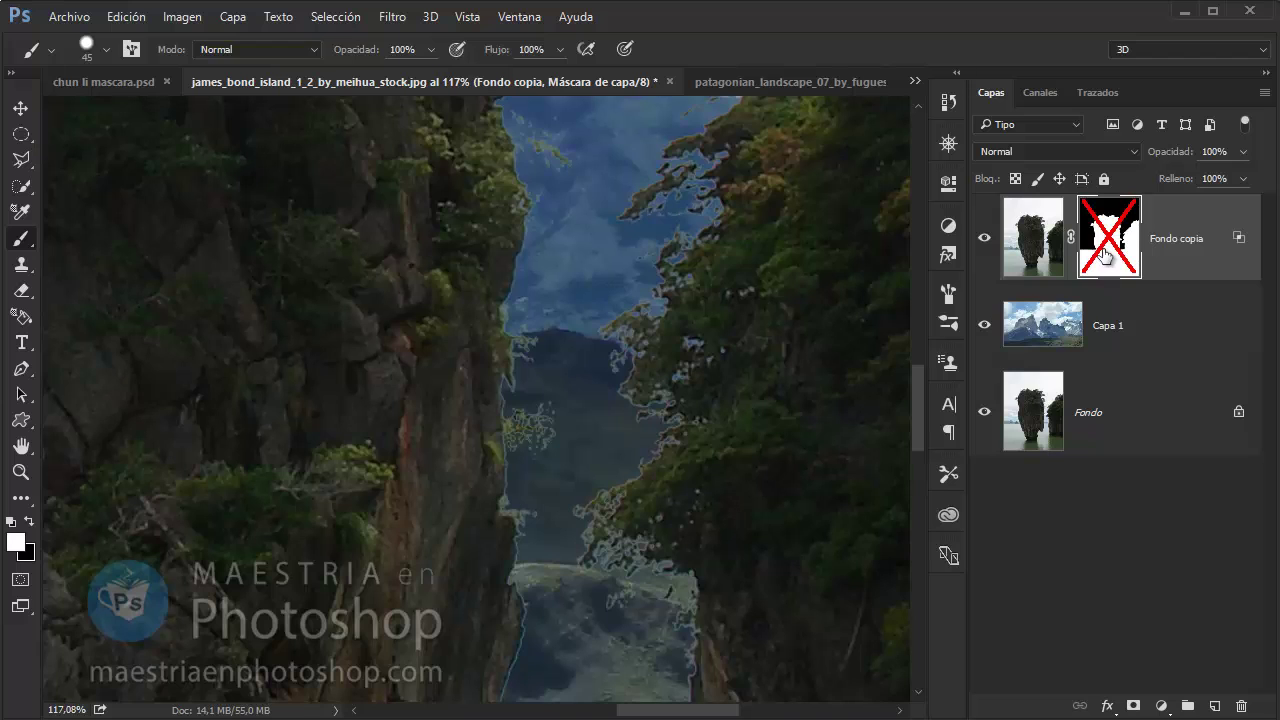
{"action": "left_click", "coordinate": [1107, 258], "text": "shift"}
{"action": "left_click_drag", "start_coordinate": [714, 534], "coordinate": [703, 363]}
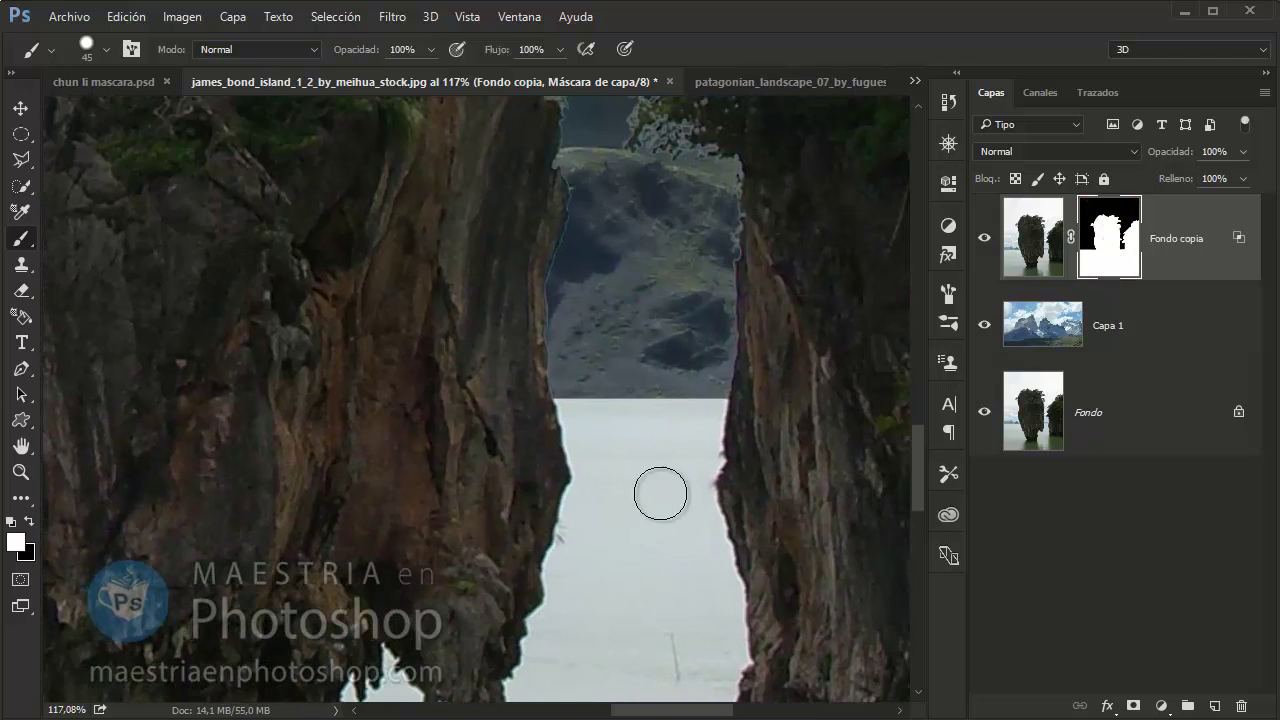
{"action": "key", "text": "z"}
{"action": "key", "text": "ctrl+0"}
{"action": "left_click_drag", "start_coordinate": [531, 411], "coordinate": [527, 449]}
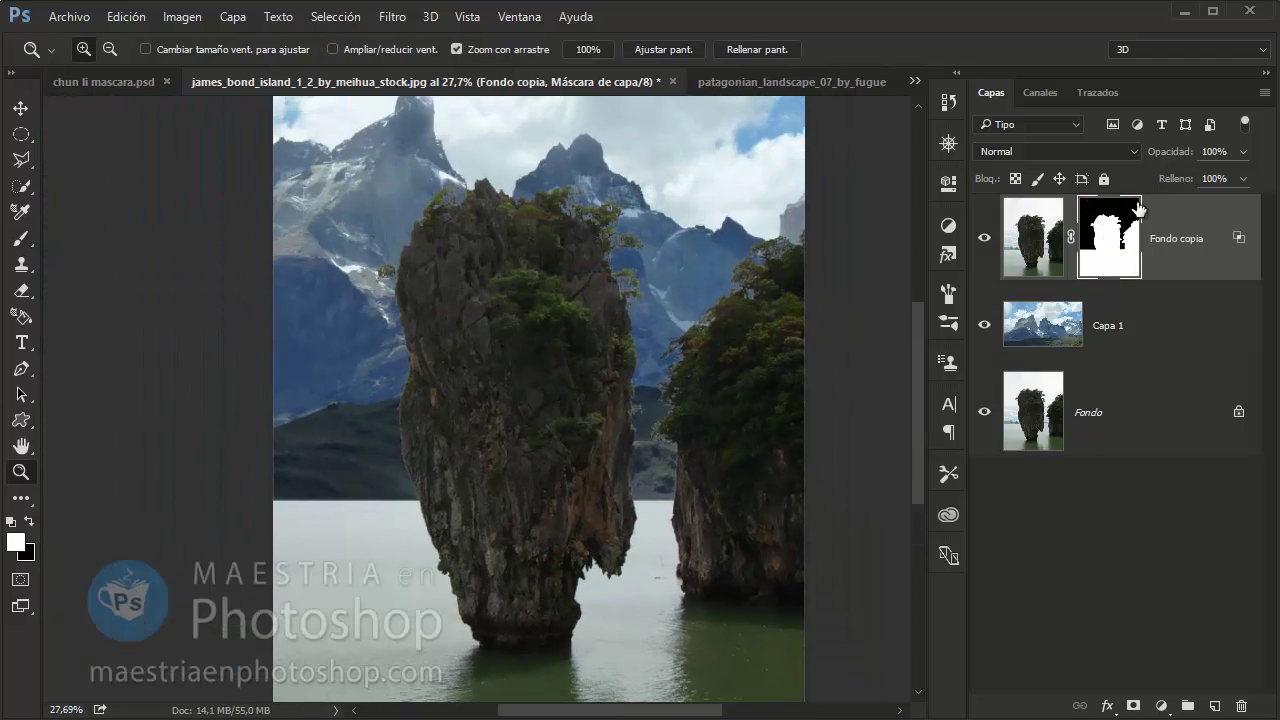
Fine-tune Fondo copia's Blend If threshold and close the patagonian landscape document
{"action": "double_click", "coordinate": [1206, 215]}
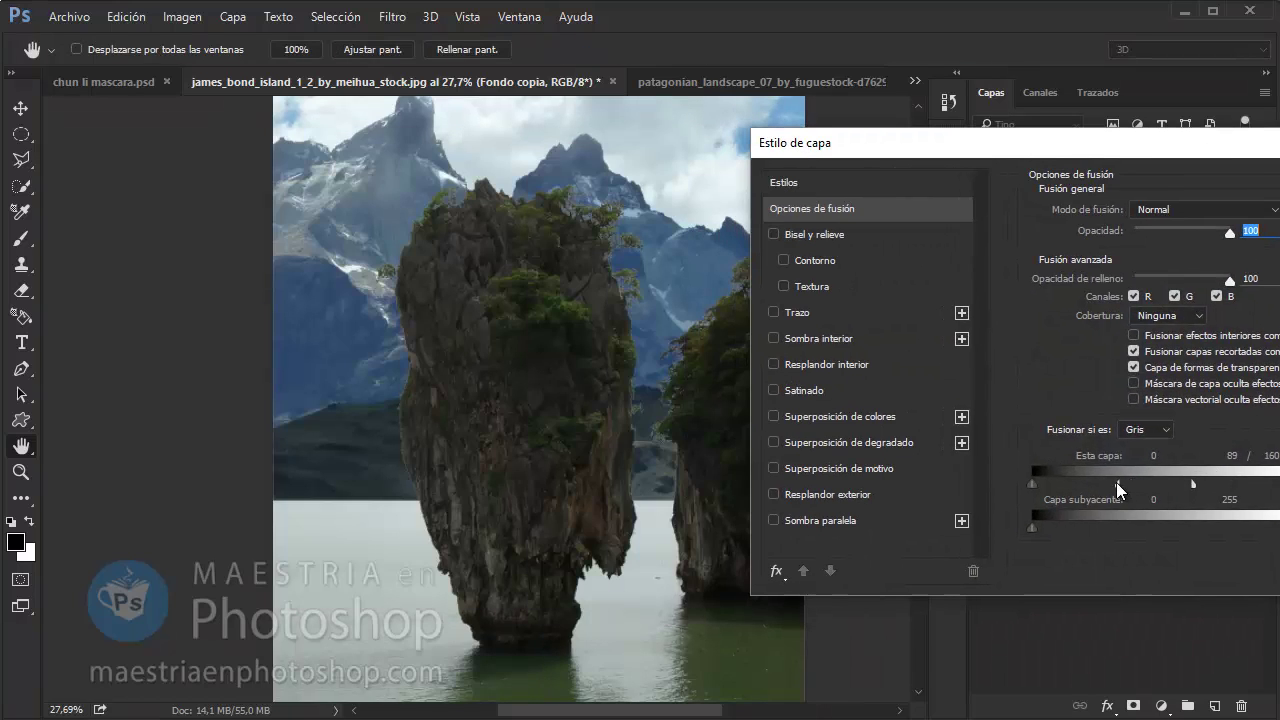
{"action": "left_click_drag", "start_coordinate": [1127, 484], "coordinate": [1123, 484]}
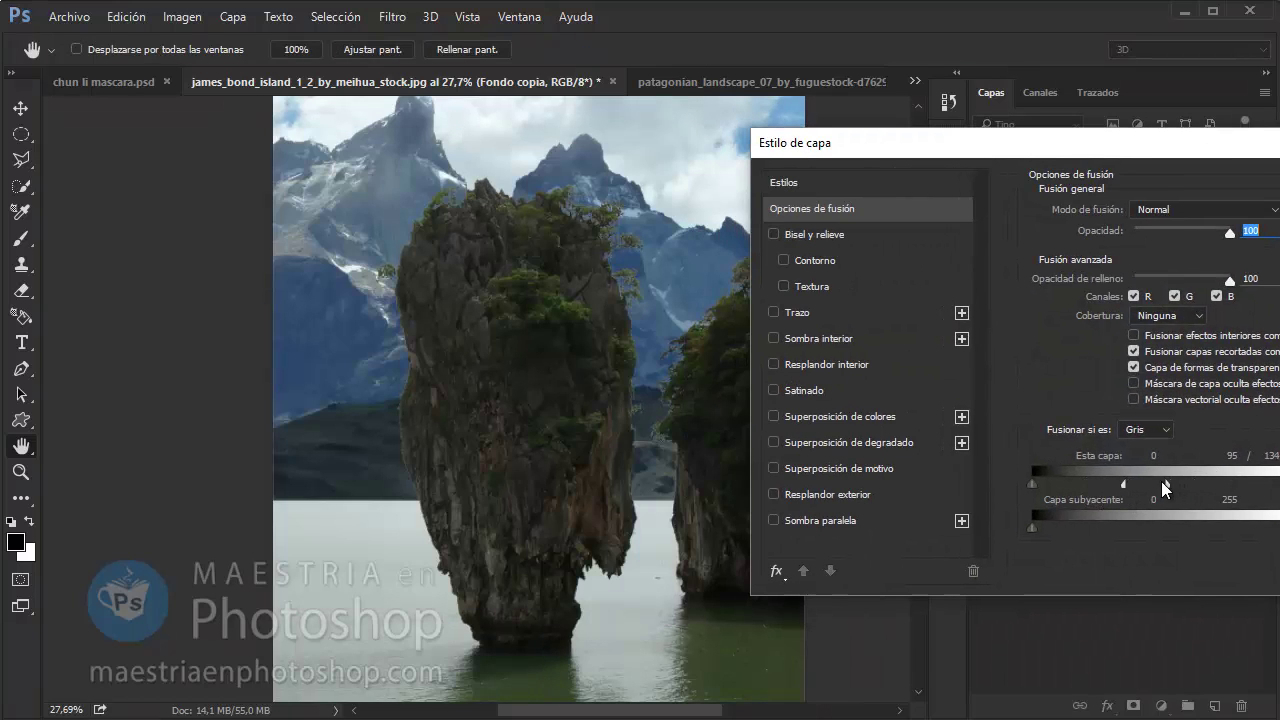
{"action": "key", "text": "Return"}
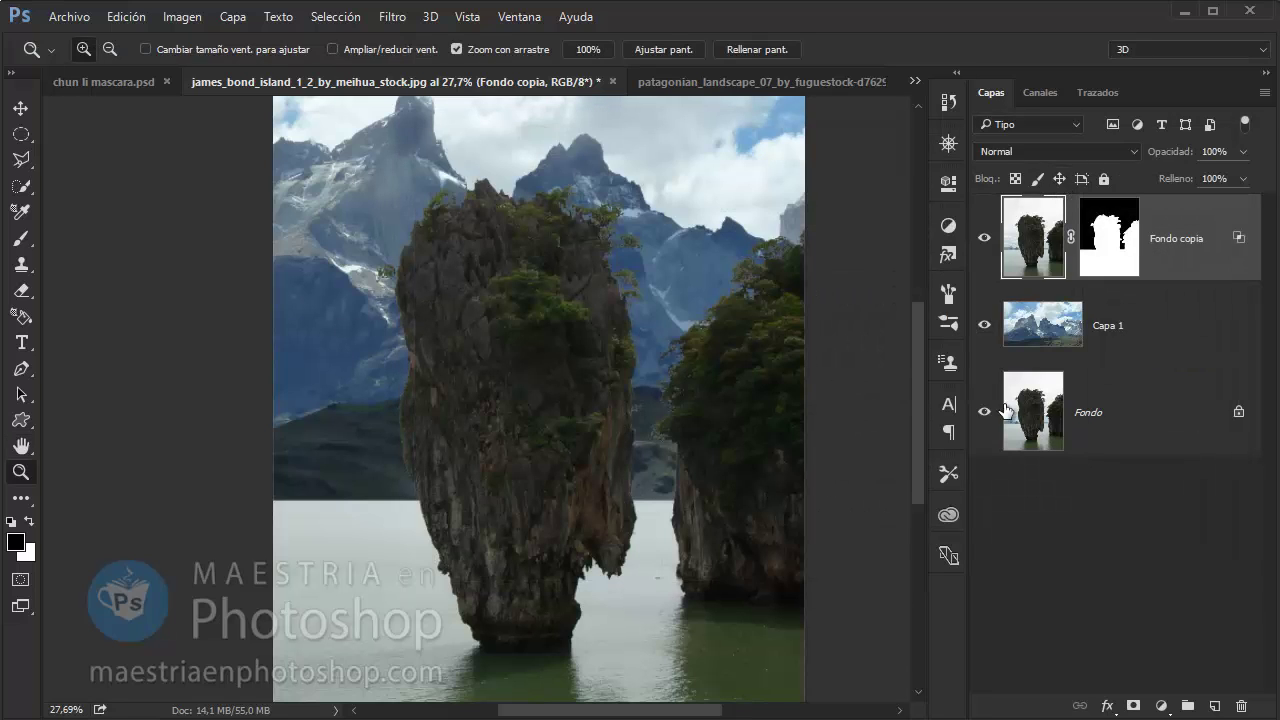
{"action": "left_click_drag", "start_coordinate": [568, 300], "coordinate": [558, 273]}
{"action": "key", "text": "v"}
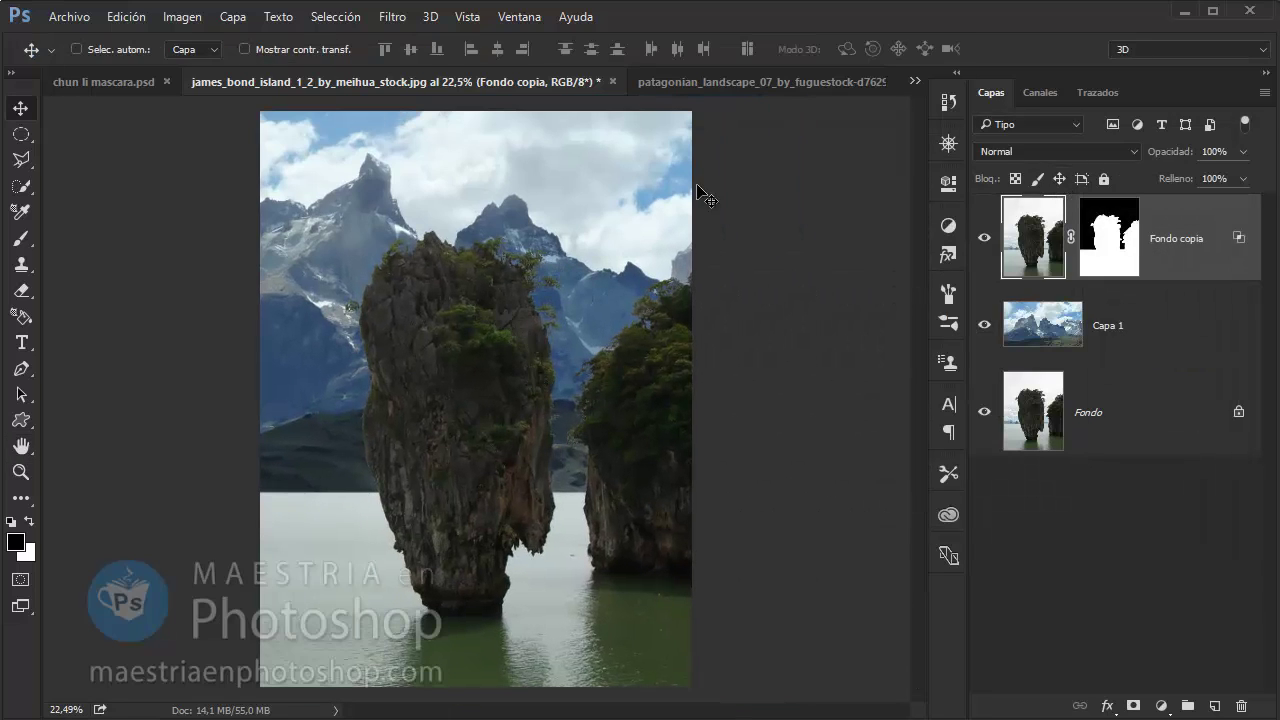
{"action": "left_click", "coordinate": [777, 77]}
{"action": "left_click", "coordinate": [871, 82]}
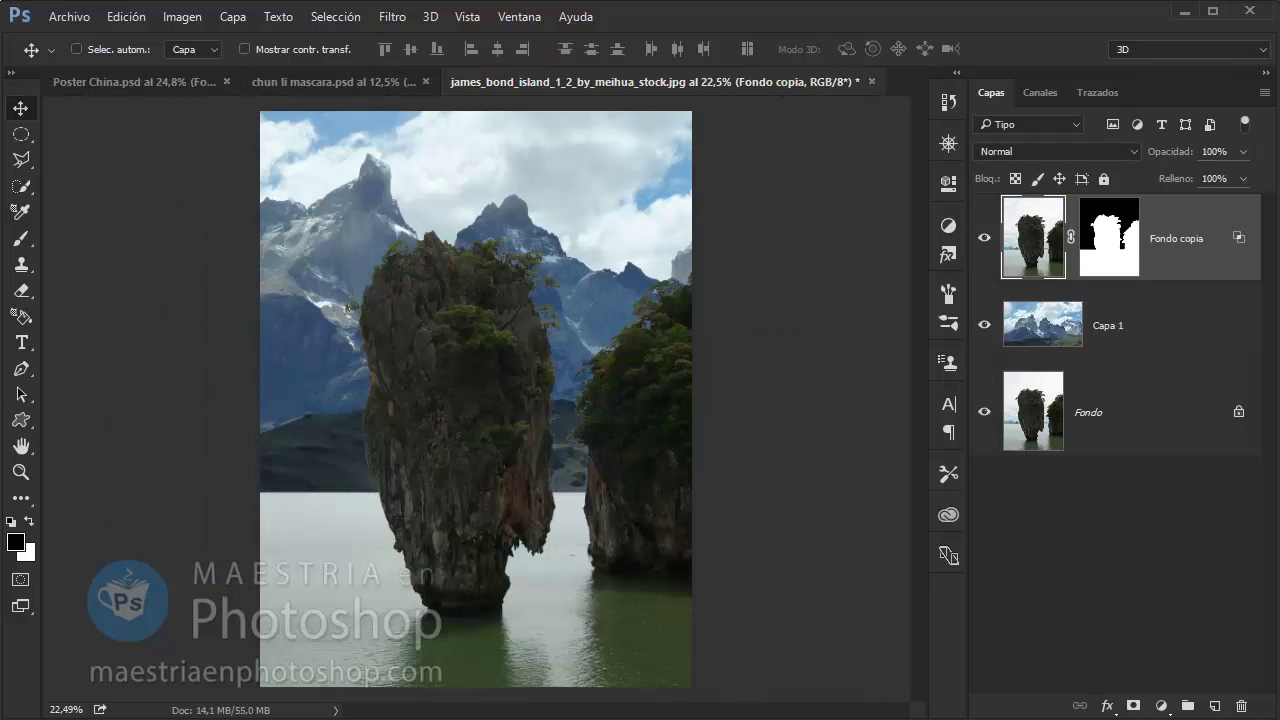
Open the castle photo china.jpg from Bridge in Photoshop
{"action": "left_click", "coordinate": [1183, 11]}
{"action": "left_click", "coordinate": [375, 180]}
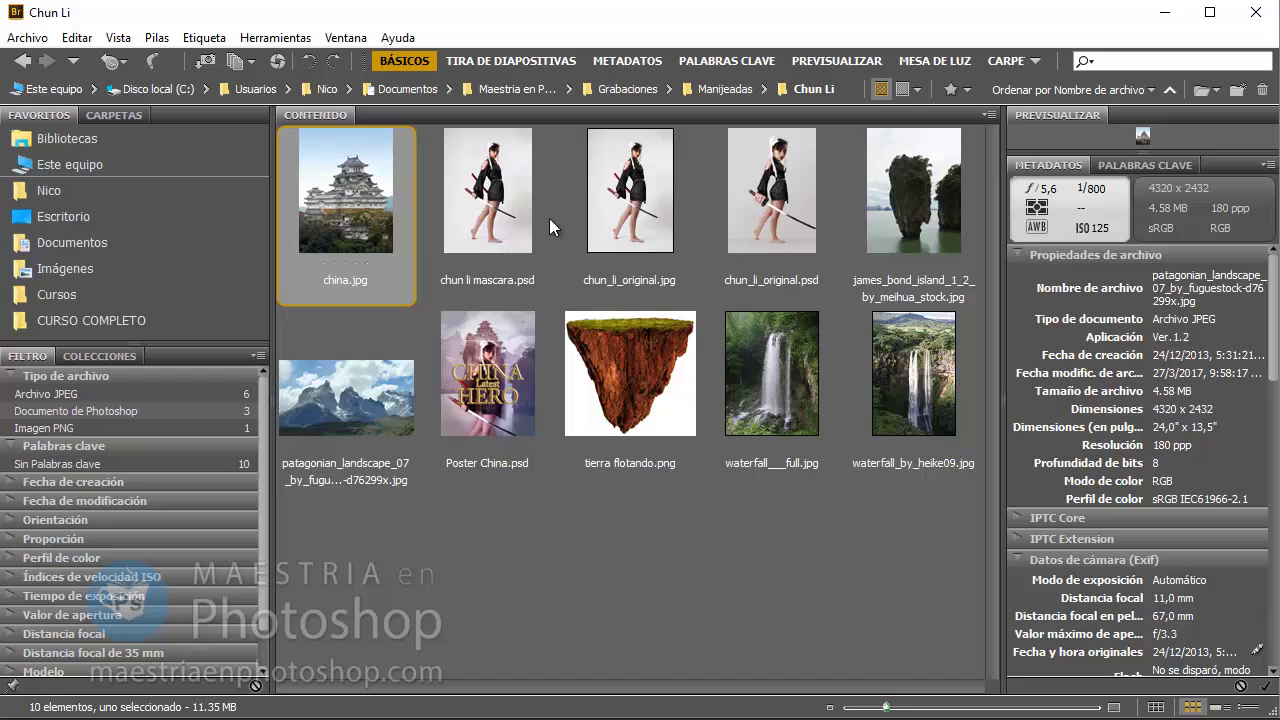
{"action": "right_click", "coordinate": [377, 173]}
{"action": "left_click", "coordinate": [694, 236]}
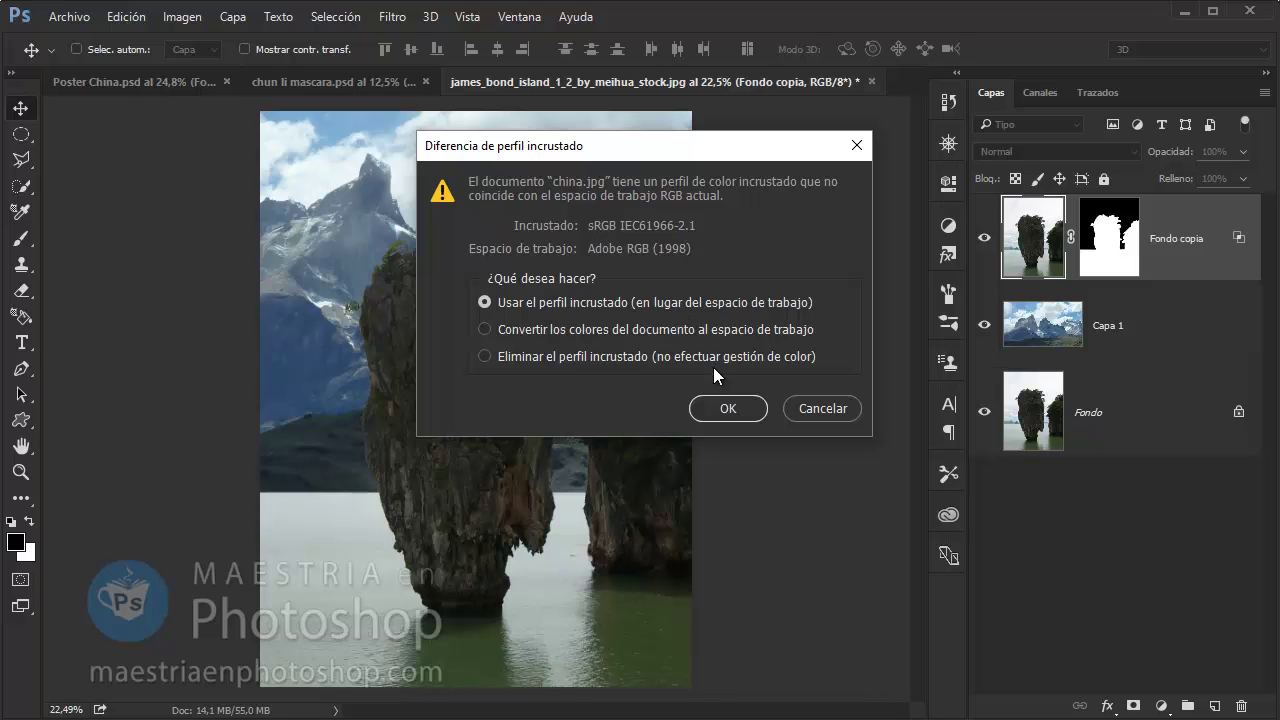
Bring china.jpg into the island document as Capa 2 and scale it down onto the rock
{"action": "left_click", "coordinate": [727, 410]}
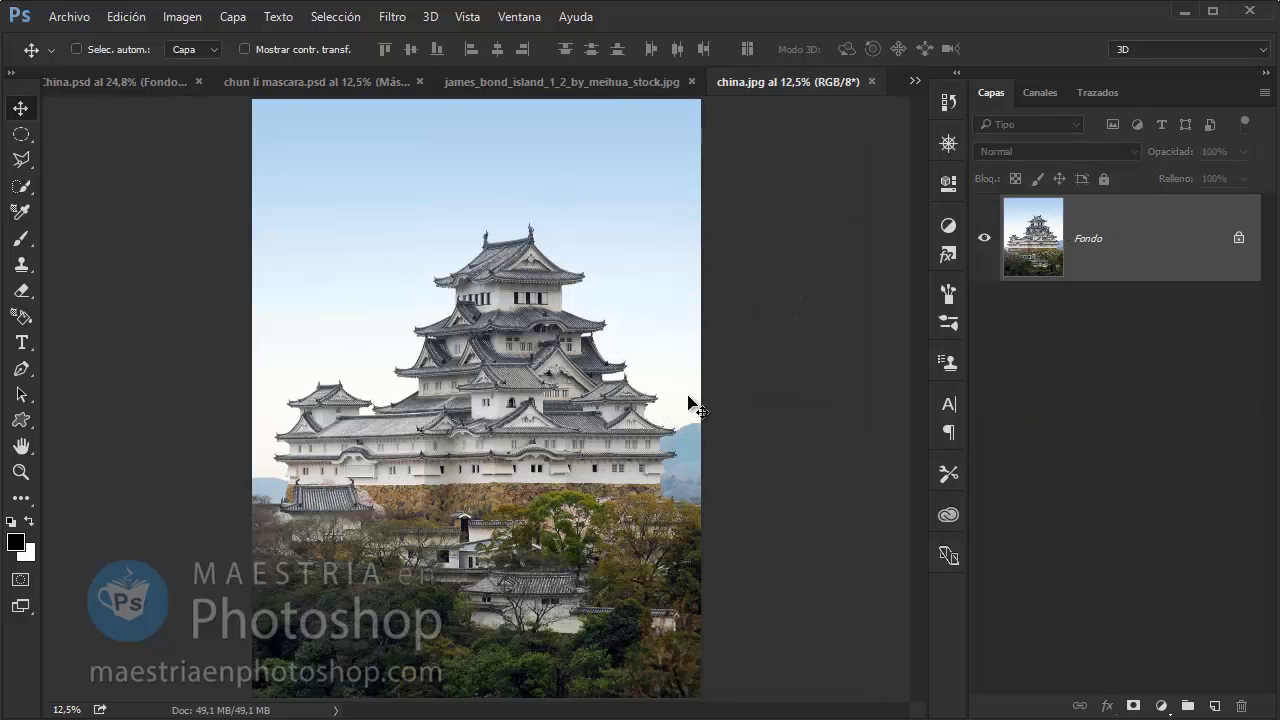
{"action": "left_click_drag", "start_coordinate": [522, 282], "coordinate": [505, 329]}
{"action": "key", "text": "ctrl+t"}
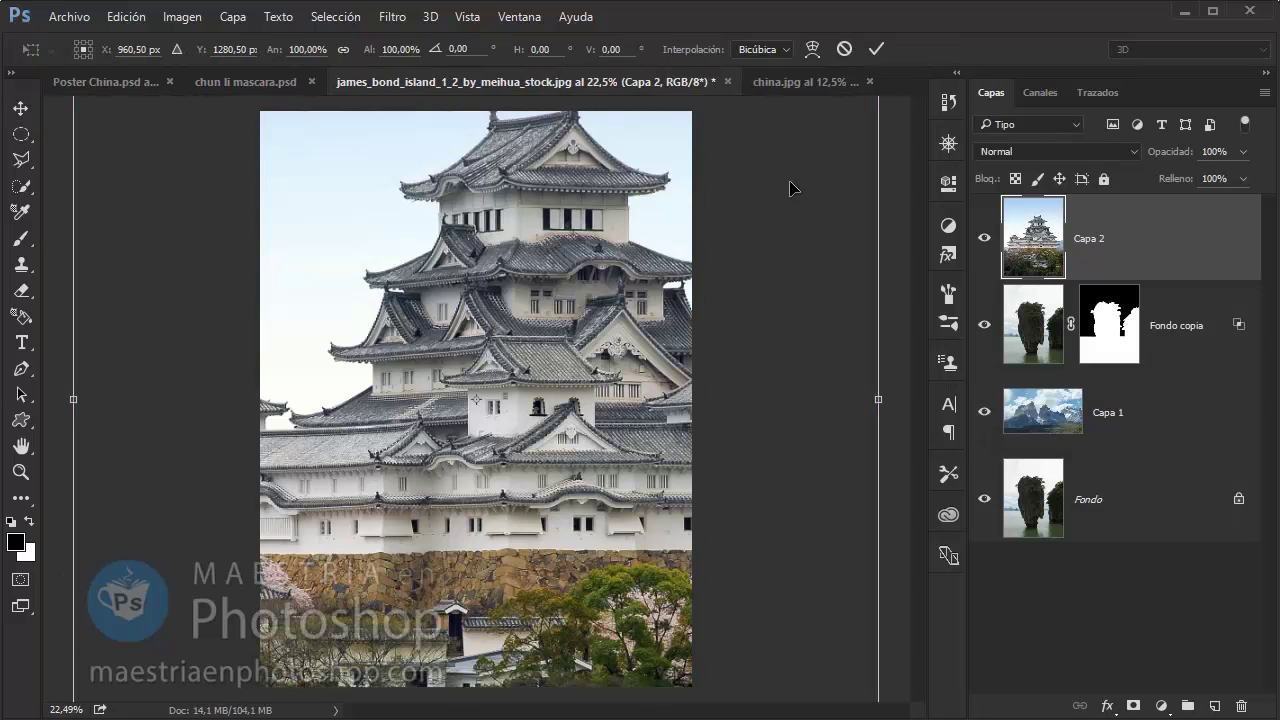
{"action": "mouse_move", "coordinate": [791, 189]}
{"action": "left_mouse_down"}
{"action": "mouse_move", "coordinate": [760, 170]}
{"action": "mouse_move", "coordinate": [471, 543]}
{"action": "left_mouse_up"}
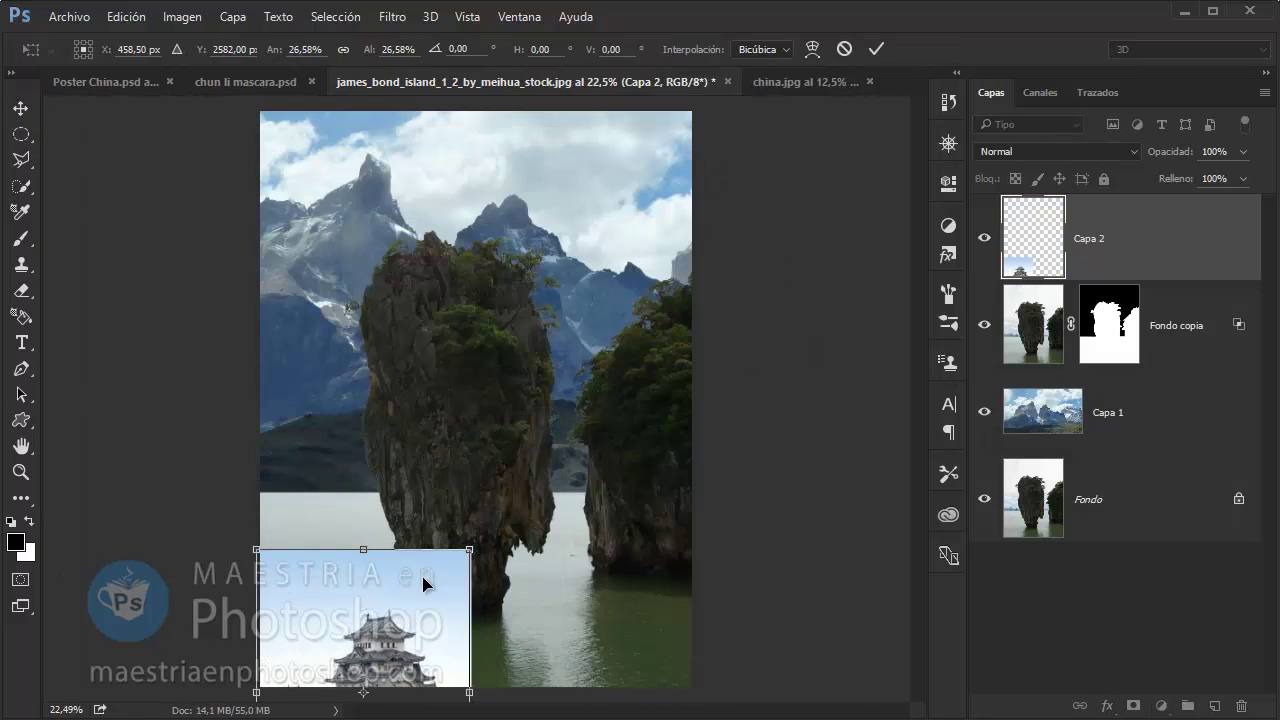
{"action": "left_click_drag", "start_coordinate": [423, 586], "coordinate": [528, 186]}
{"action": "scroll", "coordinate": [557, 230], "scroll_direction": "up", "scroll_amount": 2}
{"action": "mouse_move", "coordinate": [561, 375]}
{"action": "left_mouse_down"}
{"action": "mouse_move", "coordinate": [458, 270]}
{"action": "mouse_move", "coordinate": [536, 425]}
{"action": "left_mouse_up"}
At 54% opacity, reposition and slightly enlarge the castle on the rock top, then apply
{"action": "left_click_drag", "start_coordinate": [1174, 160], "coordinate": [1108, 165]}
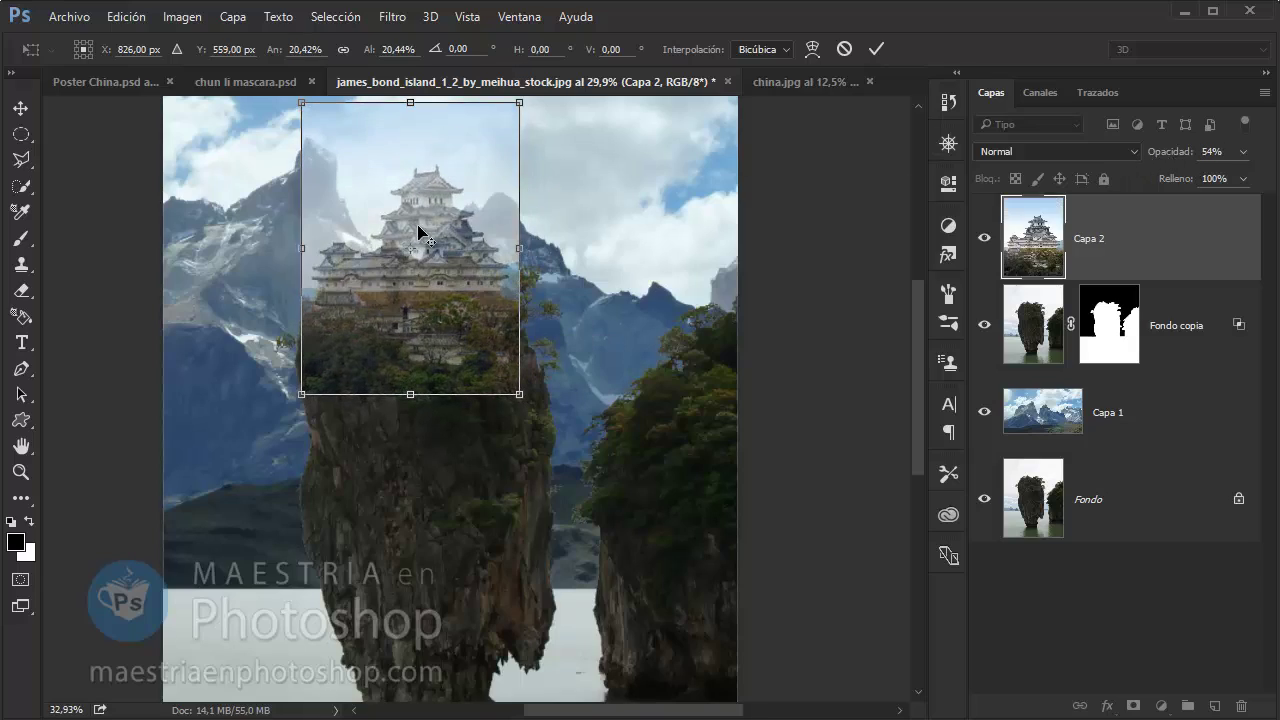
{"action": "scroll", "coordinate": [414, 229], "scroll_direction": "up", "scroll_amount": 3}
{"action": "scroll", "coordinate": [452, 418], "scroll_direction": "up", "scroll_amount": 3}
{"action": "left_click_drag", "start_coordinate": [450, 384], "coordinate": [455, 357]}
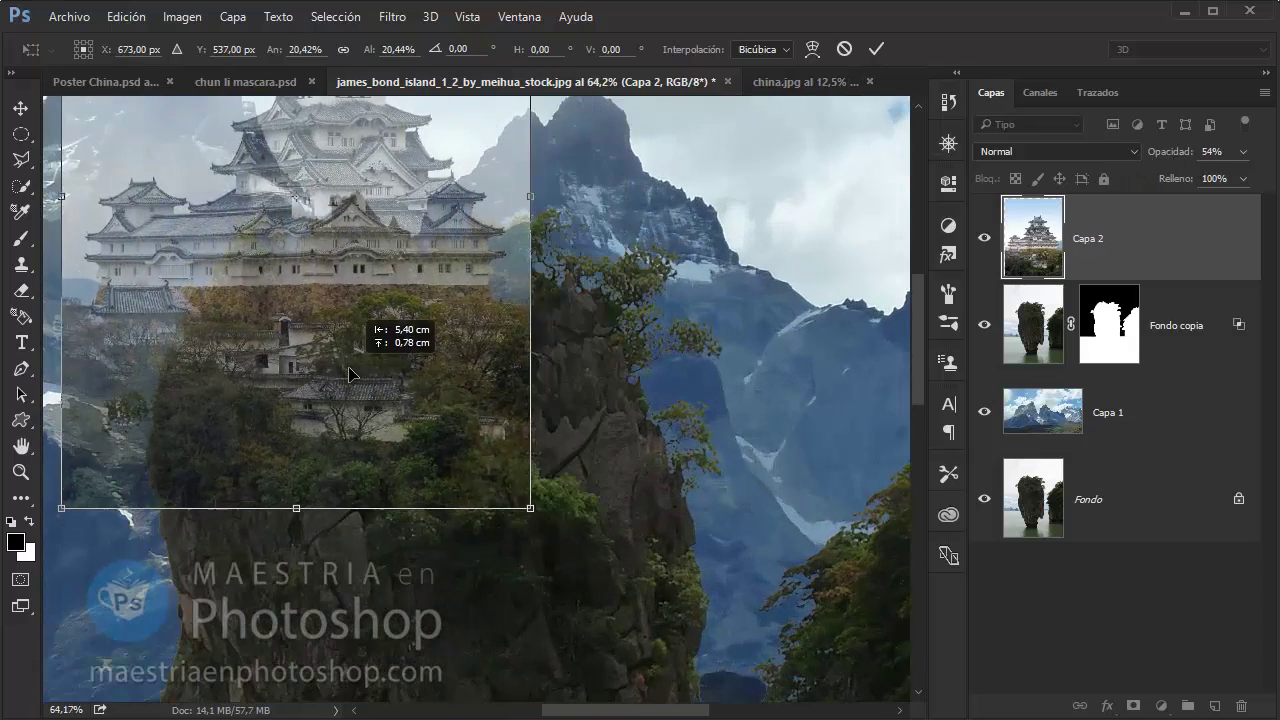
{"action": "scroll", "coordinate": [540, 375], "scroll_direction": "up", "scroll_amount": 3}
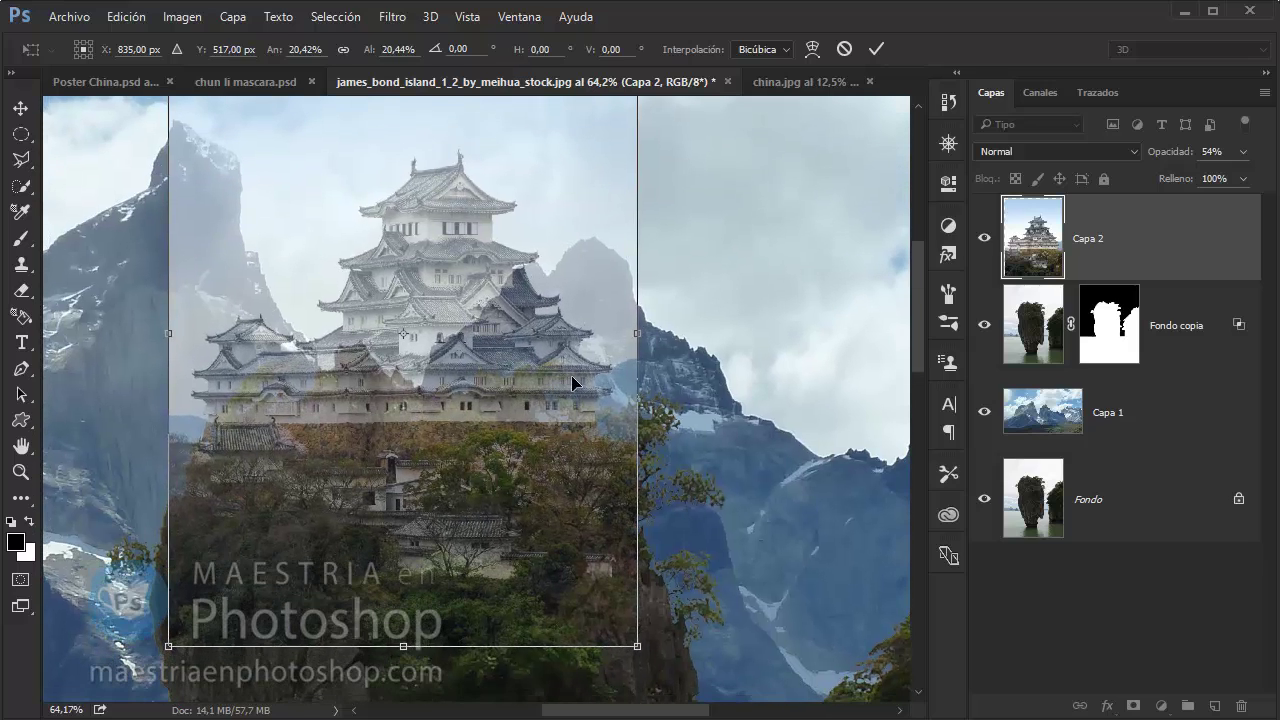
{"action": "left_click_drag", "start_coordinate": [637, 644], "coordinate": [627, 619]}
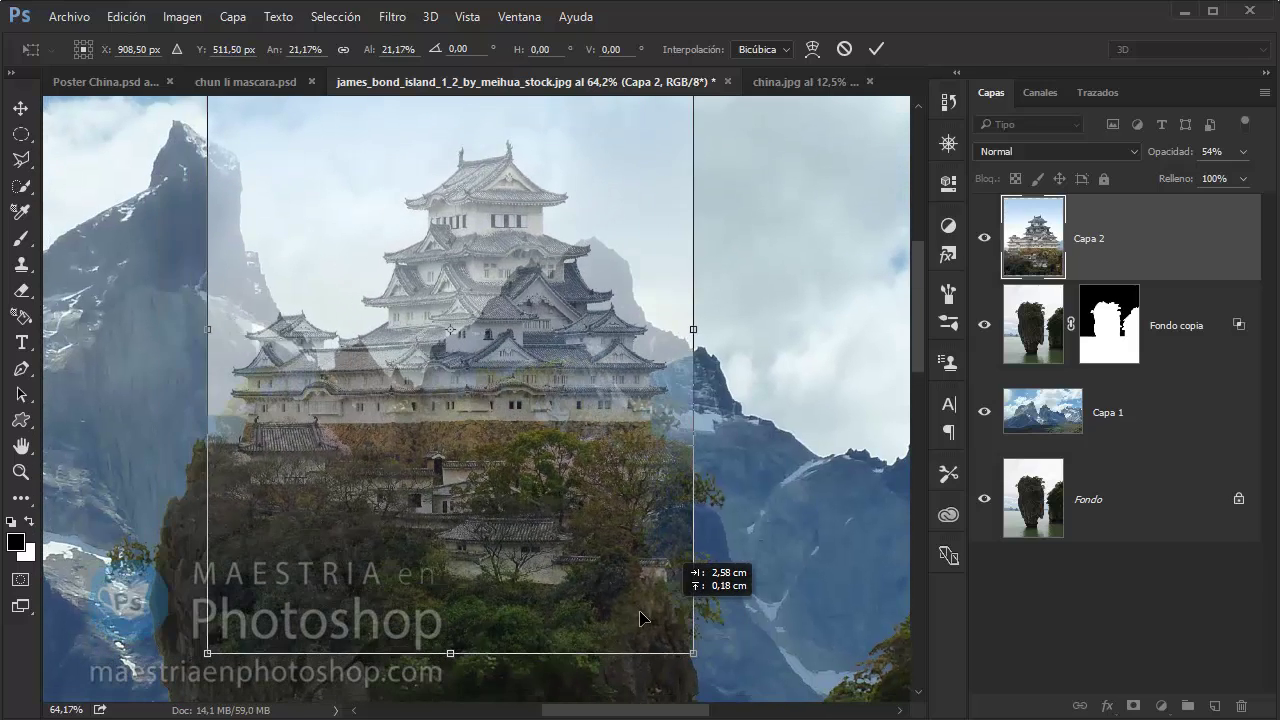
{"action": "key", "text": "Return"}
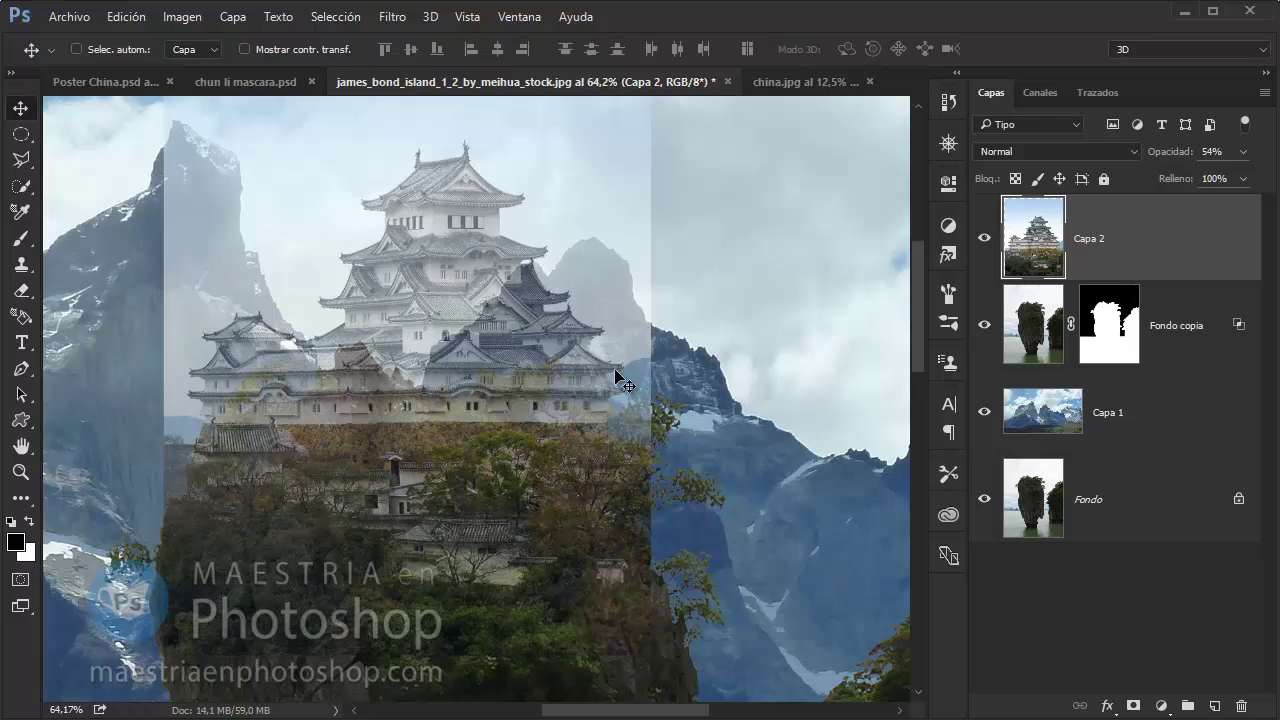
{"action": "type", "text": "100"}
Quick-select the sky around the castle on Capa 2, including both sides, then zoom onto the roof
{"action": "key", "text": "z"}
{"action": "scroll", "coordinate": [503, 236], "scroll_direction": "down", "scroll_amount": 1}
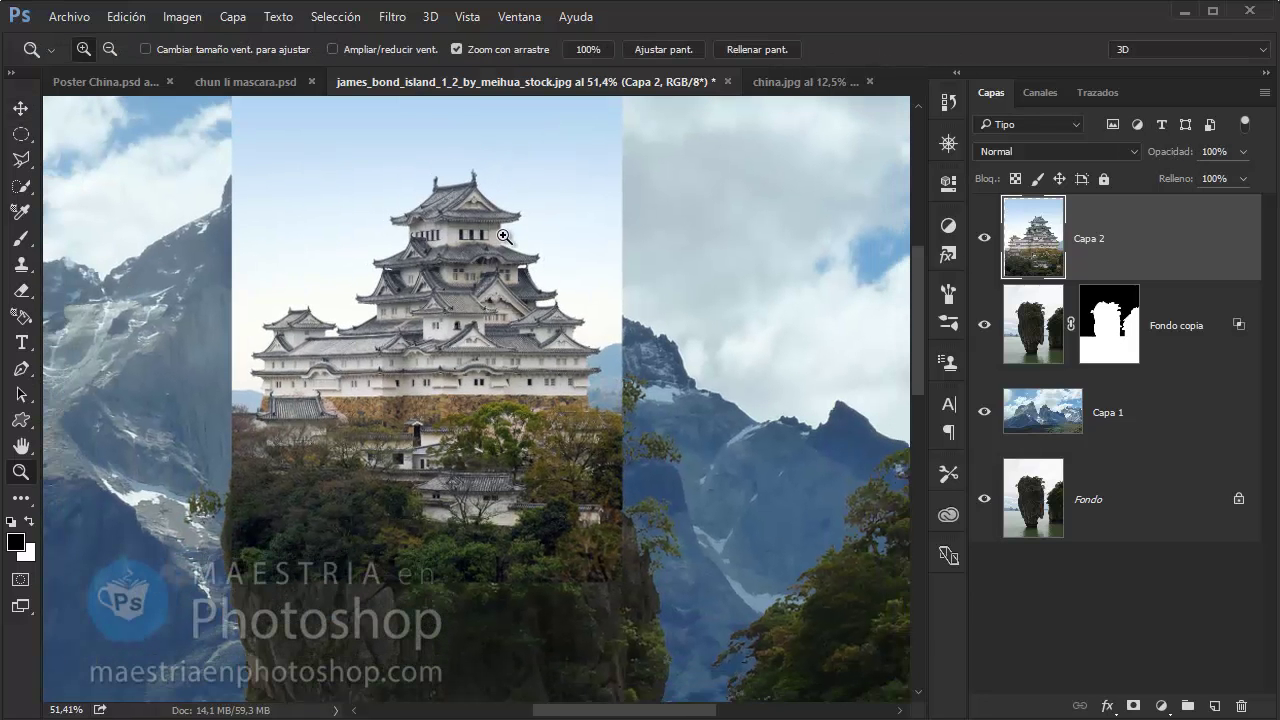
{"action": "key", "text": "w"}
{"action": "scroll", "coordinate": [566, 340], "scroll_direction": "up", "scroll_amount": 3}
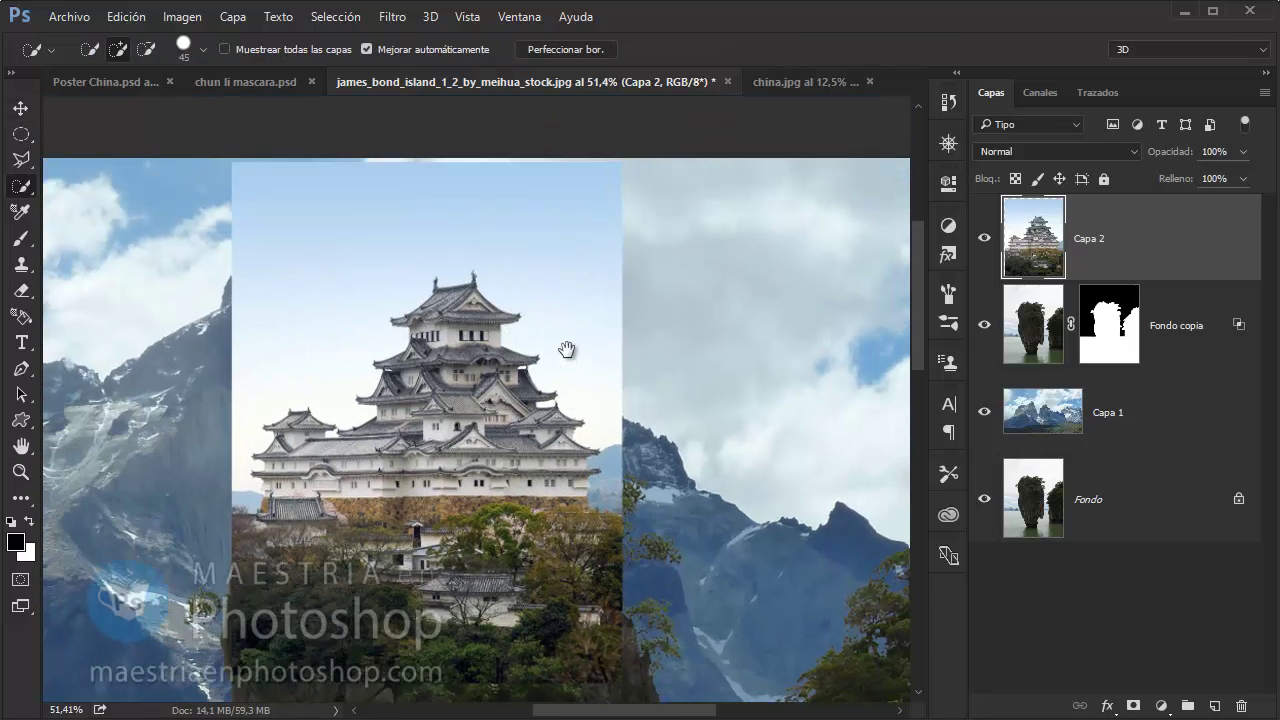
{"action": "left_click_drag", "start_coordinate": [575, 290], "coordinate": [353, 263]}
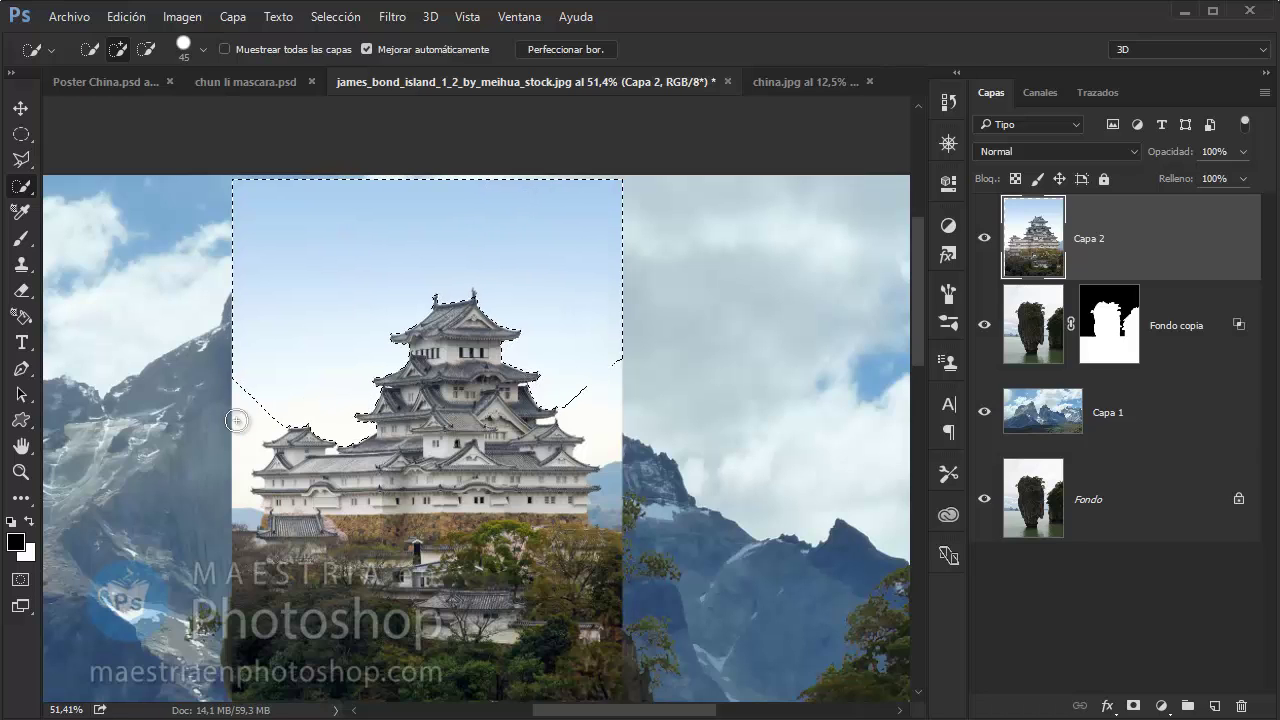
{"action": "left_click_drag", "start_coordinate": [239, 422], "coordinate": [244, 515]}
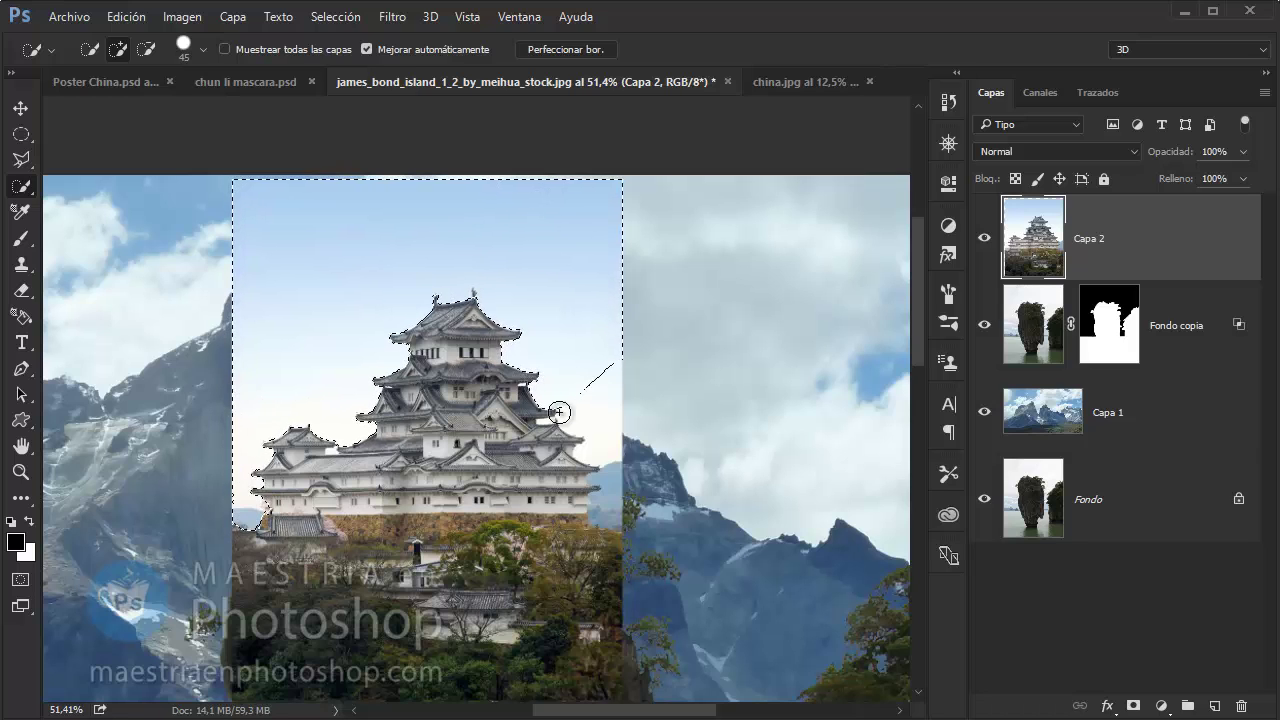
{"action": "left_click_drag", "start_coordinate": [557, 408], "coordinate": [609, 439]}
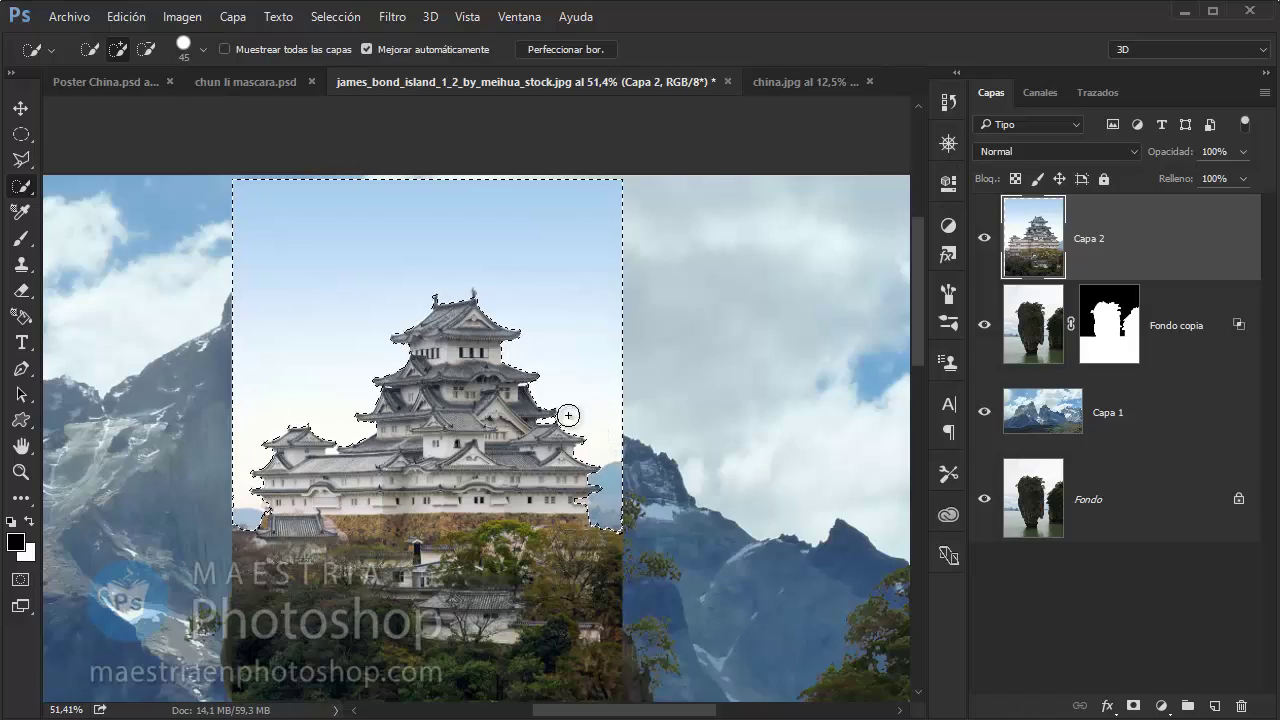
{"action": "key", "text": "z"}
{"action": "left_click_drag", "start_coordinate": [531, 297], "coordinate": [476, 296]}
In quick mask, paint with a smaller brush around the castle's roof ornaments
{"action": "key", "text": "q"}
{"action": "key", "text": "b"}
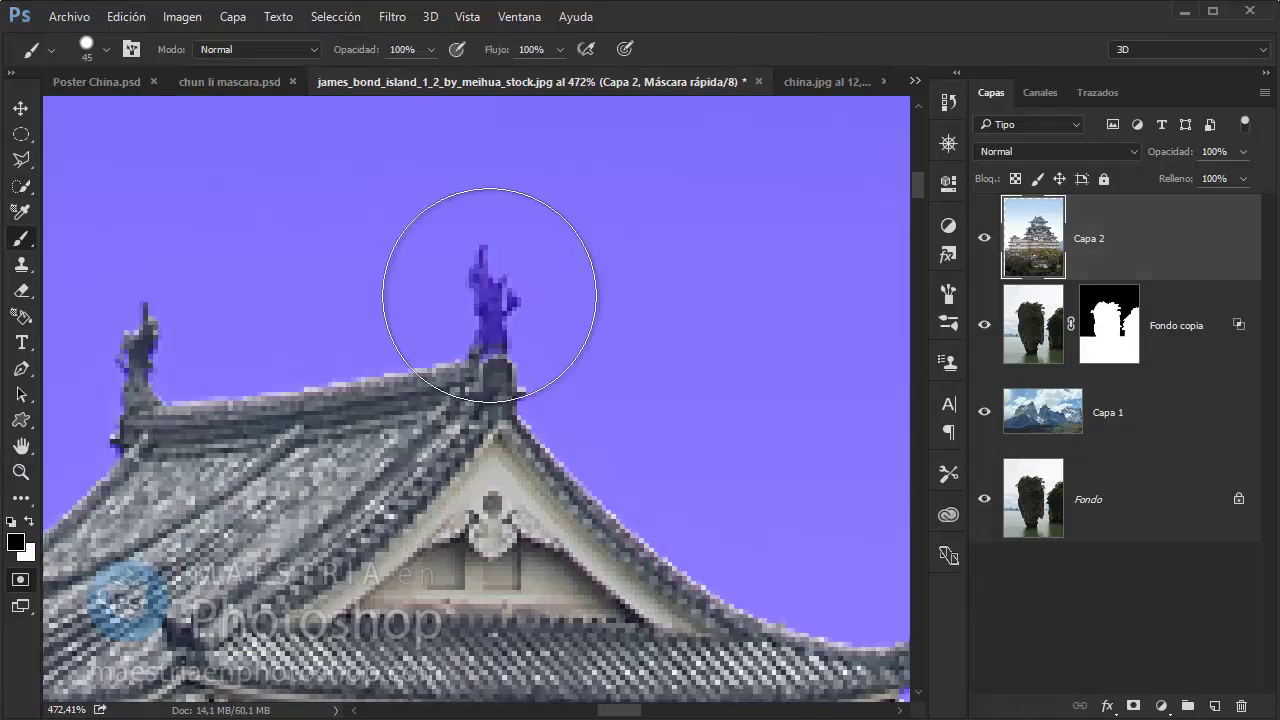
{"action": "key", "text": "["}
{"action": "key", "text": "["}
{"action": "key", "text": "["}
{"action": "key", "text": "["}
{"action": "key", "text": "["}
{"action": "key", "text": "["}
{"action": "key", "text": "["}
{"action": "right_click", "coordinate": [500, 298]}
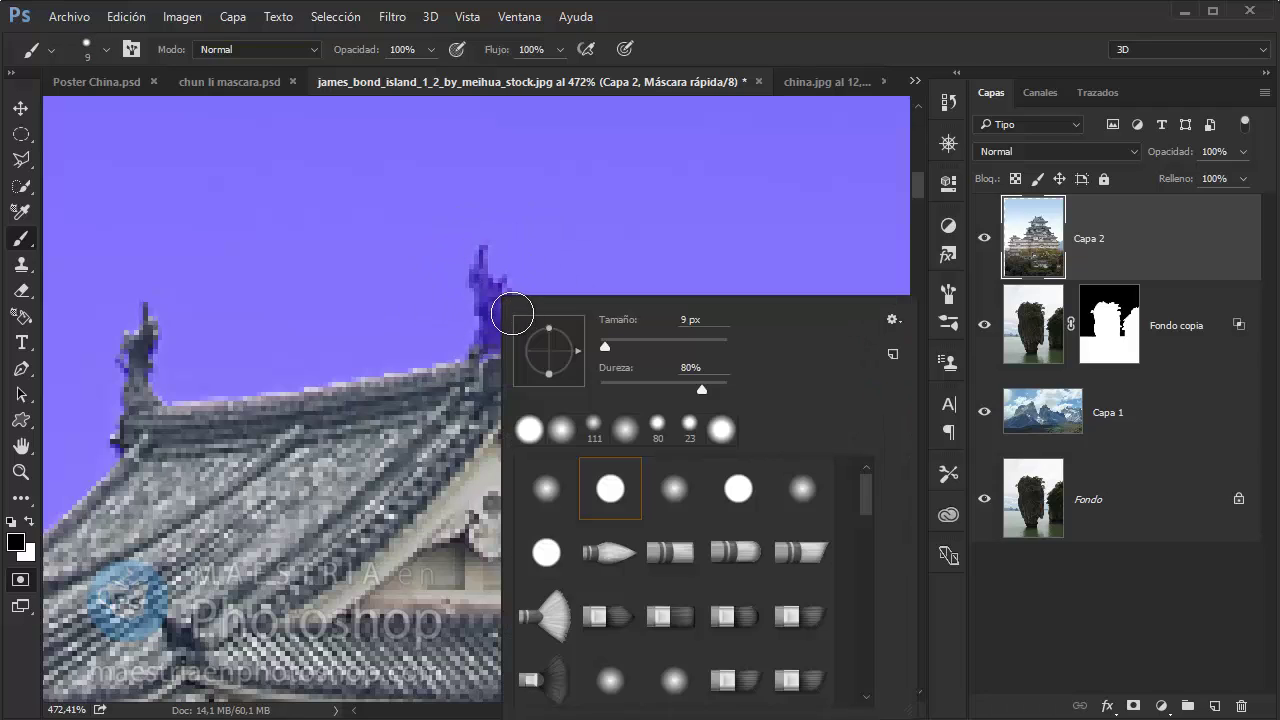
{"action": "left_click_drag", "start_coordinate": [448, 414], "coordinate": [488, 355]}
{"action": "key", "text": "x"}
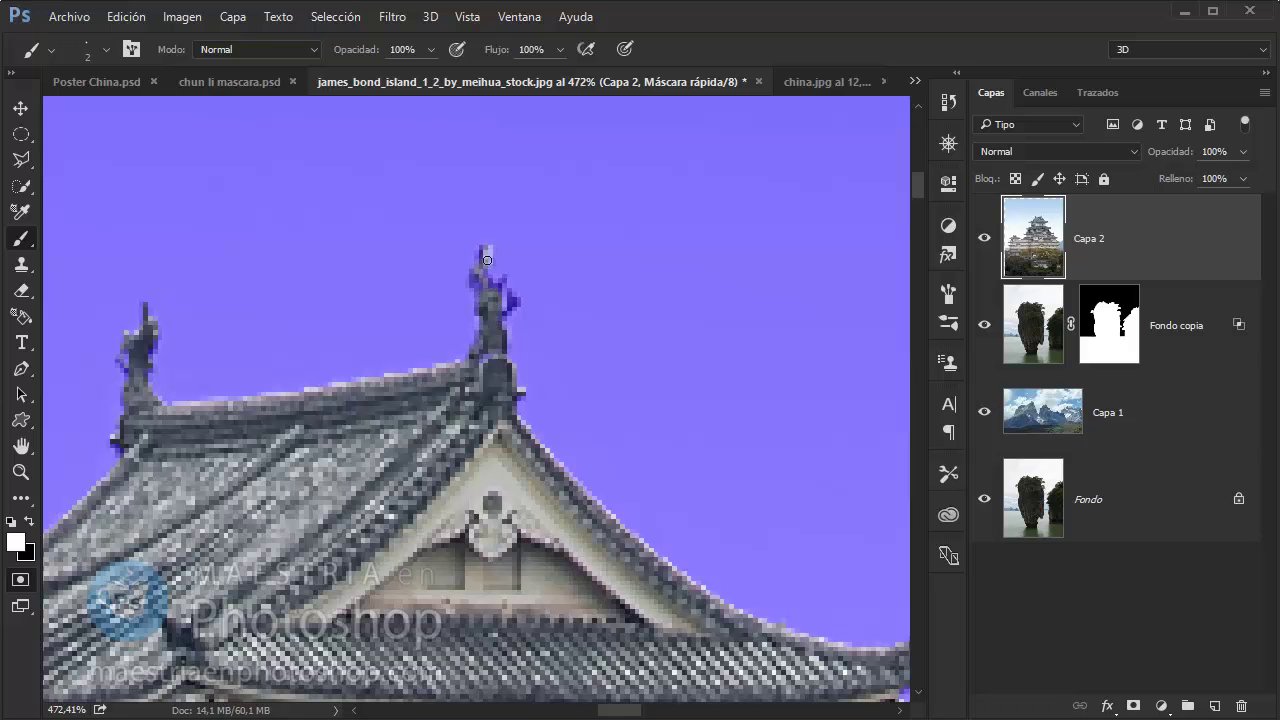
Scroll around the quick mask and zoom out to see the whole castle
{"action": "scroll", "coordinate": [425, 335], "scroll_direction": "down", "scroll_amount": 3}
{"action": "scroll", "coordinate": [430, 338], "scroll_direction": "down", "scroll_amount": 3}
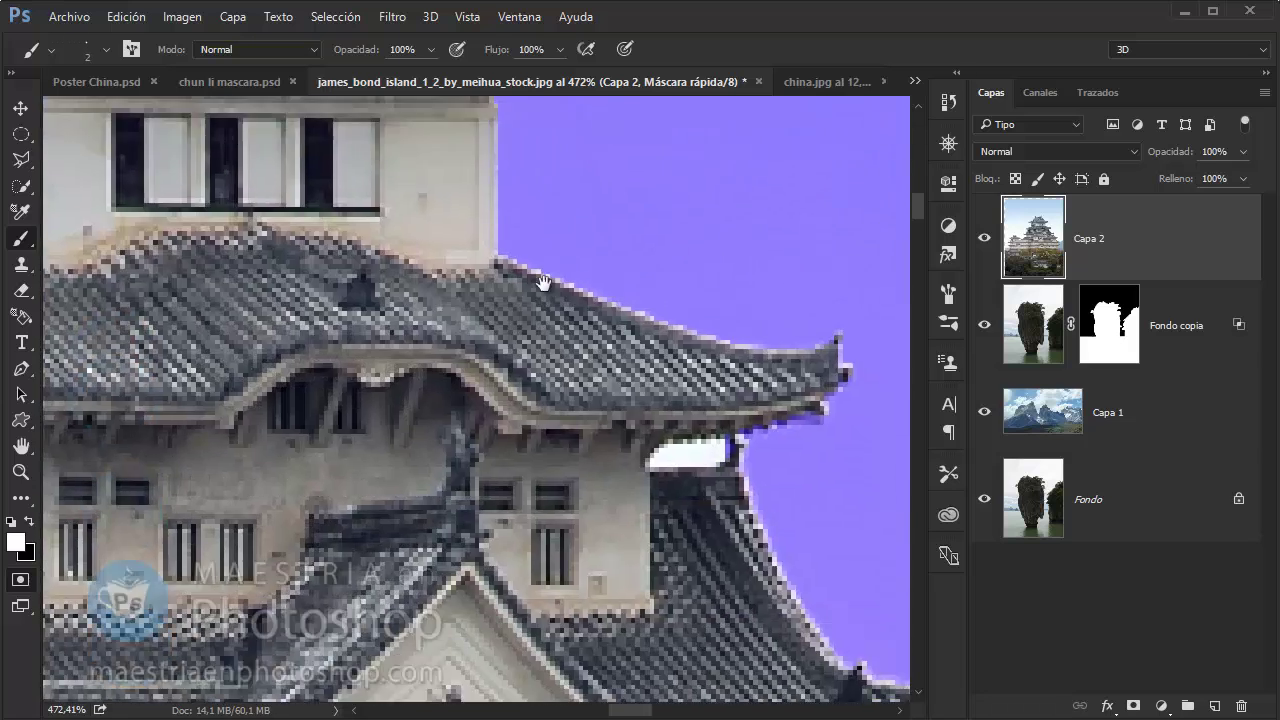
{"action": "scroll", "coordinate": [438, 342], "scroll_direction": "down", "scroll_amount": 3}
{"action": "scroll", "coordinate": [446, 347], "scroll_direction": "down", "scroll_amount": 2}
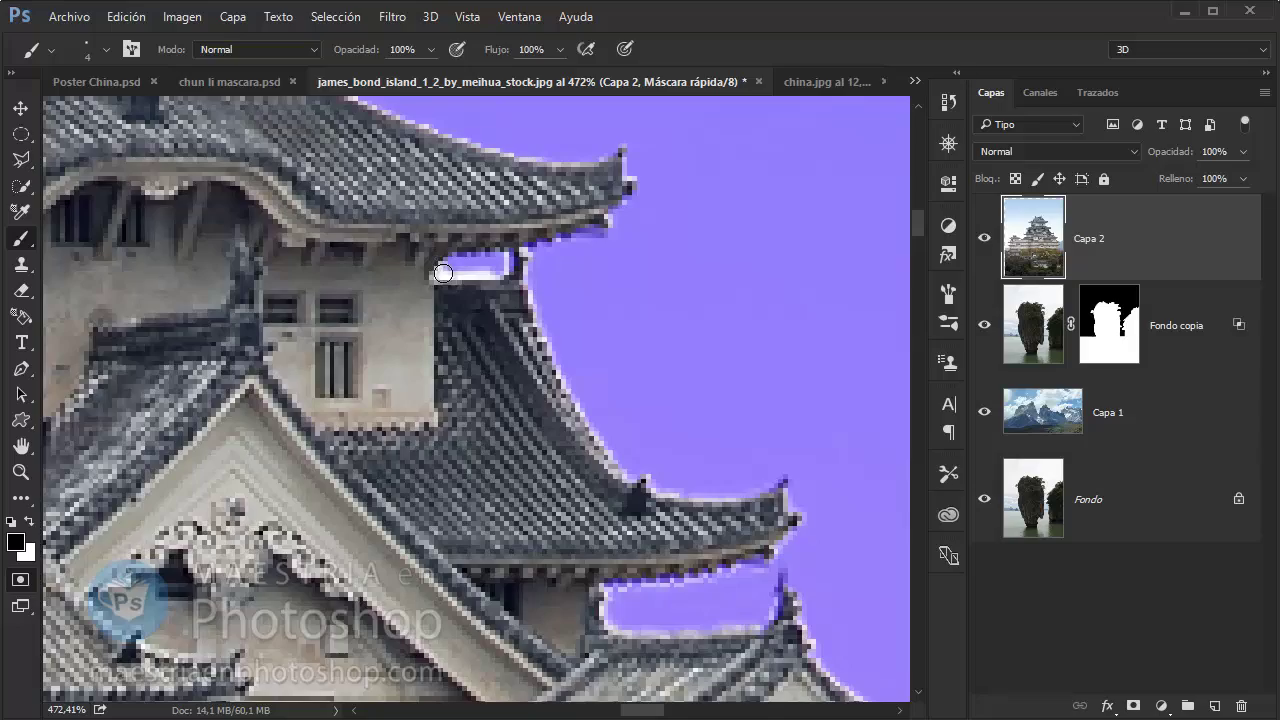
{"action": "scroll", "coordinate": [505, 365], "scroll_direction": "down", "scroll_amount": 3}
{"action": "scroll", "coordinate": [490, 355], "scroll_direction": "down", "scroll_amount": 3}
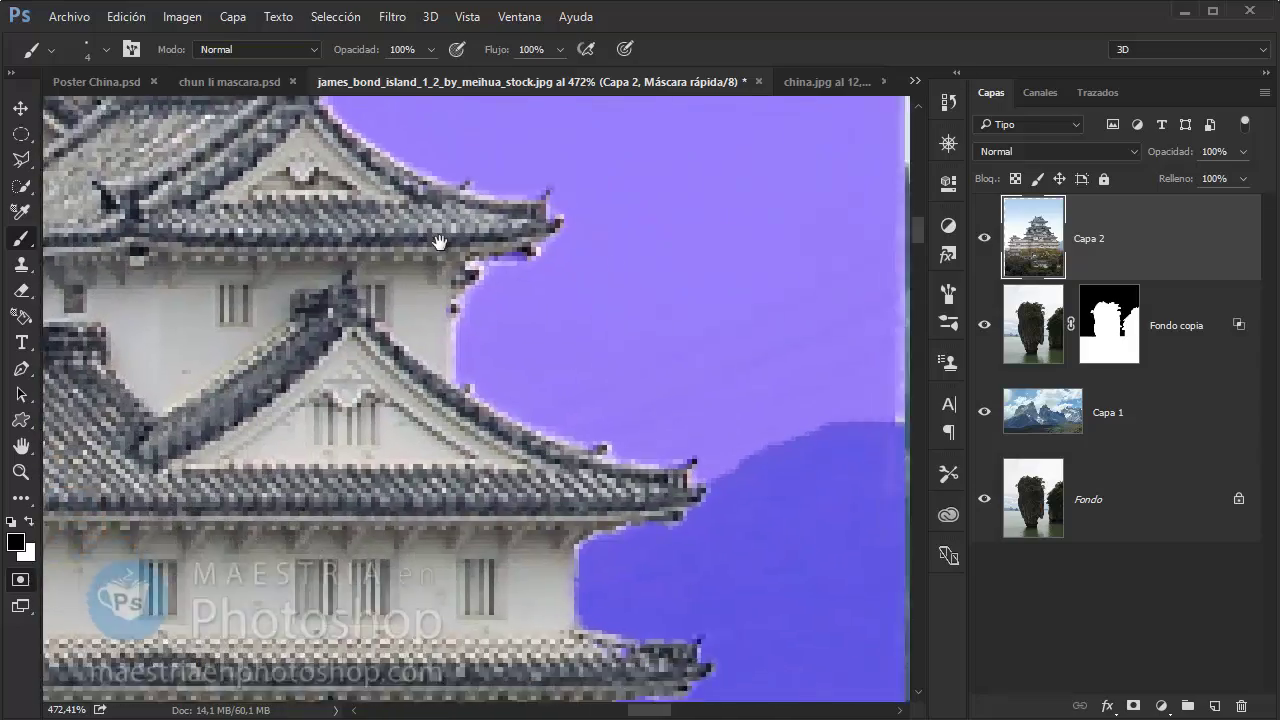
{"action": "scroll", "coordinate": [465, 345], "scroll_direction": "down", "scroll_amount": 3}
{"action": "scroll", "coordinate": [510, 400], "scroll_direction": "down", "scroll_amount": 3}
{"action": "scroll", "coordinate": [515, 415], "scroll_direction": "left", "scroll_amount": 3}
{"action": "scroll", "coordinate": [557, 443], "scroll_direction": "left", "scroll_amount": 3}
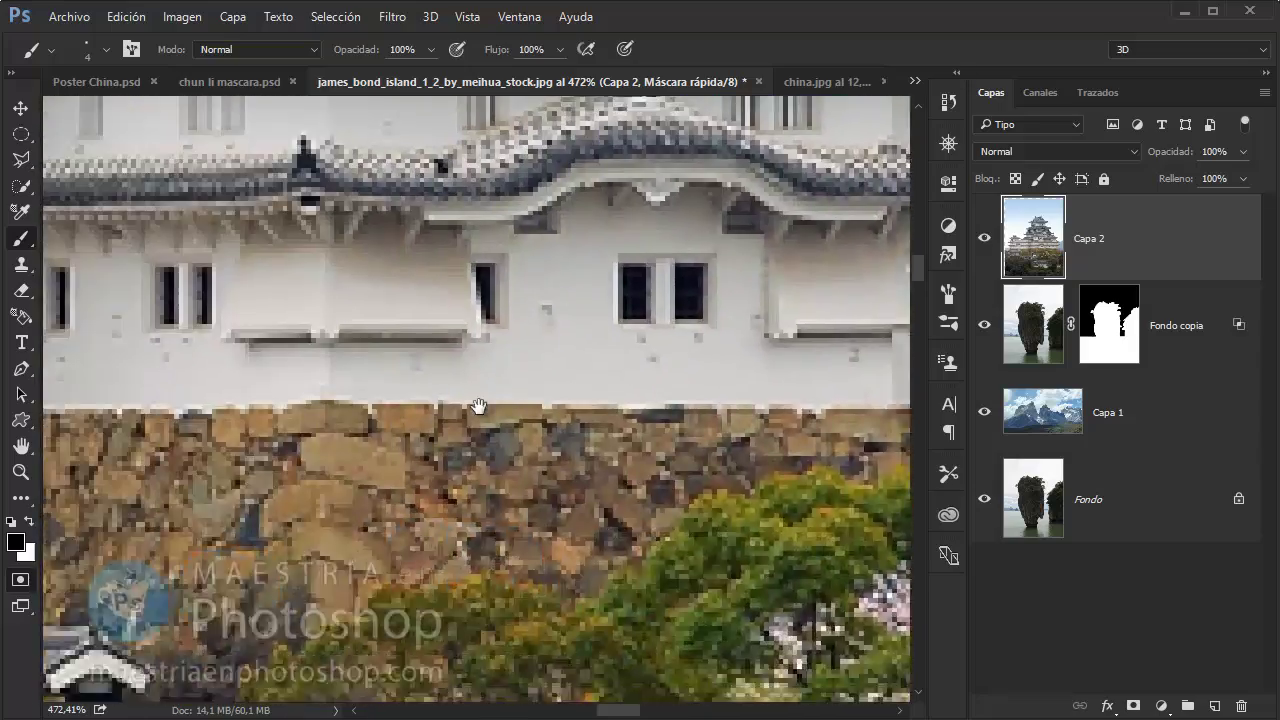
{"action": "scroll", "coordinate": [471, 408], "scroll_direction": "left", "scroll_amount": 3}
{"action": "scroll", "coordinate": [523, 400], "scroll_direction": "left", "scroll_amount": 3}
{"action": "scroll", "coordinate": [530, 410], "scroll_direction": "up", "scroll_amount": 3}
{"action": "scroll", "coordinate": [586, 543], "scroll_direction": "left", "scroll_amount": 3}
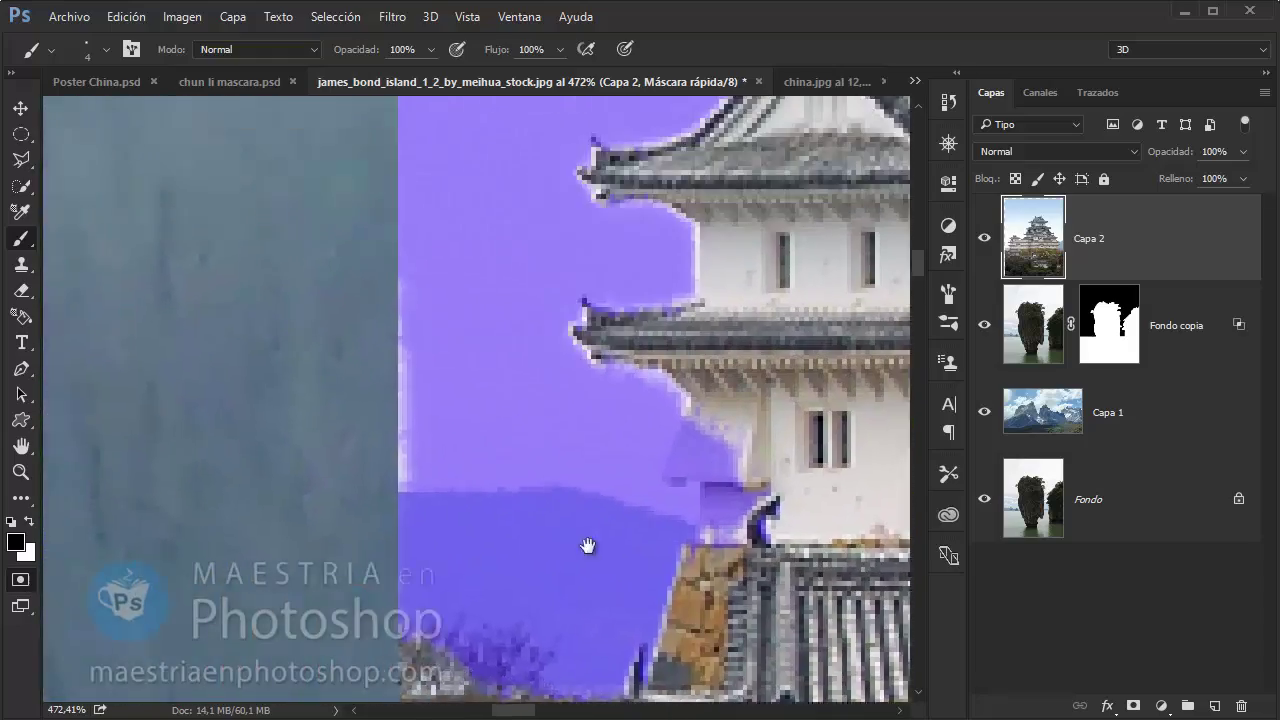
{"action": "scroll", "coordinate": [523, 451], "scroll_direction": "up", "scroll_amount": 3}
{"action": "scroll", "coordinate": [494, 344], "scroll_direction": "up", "scroll_amount": 3}
{"action": "key", "text": "z"}
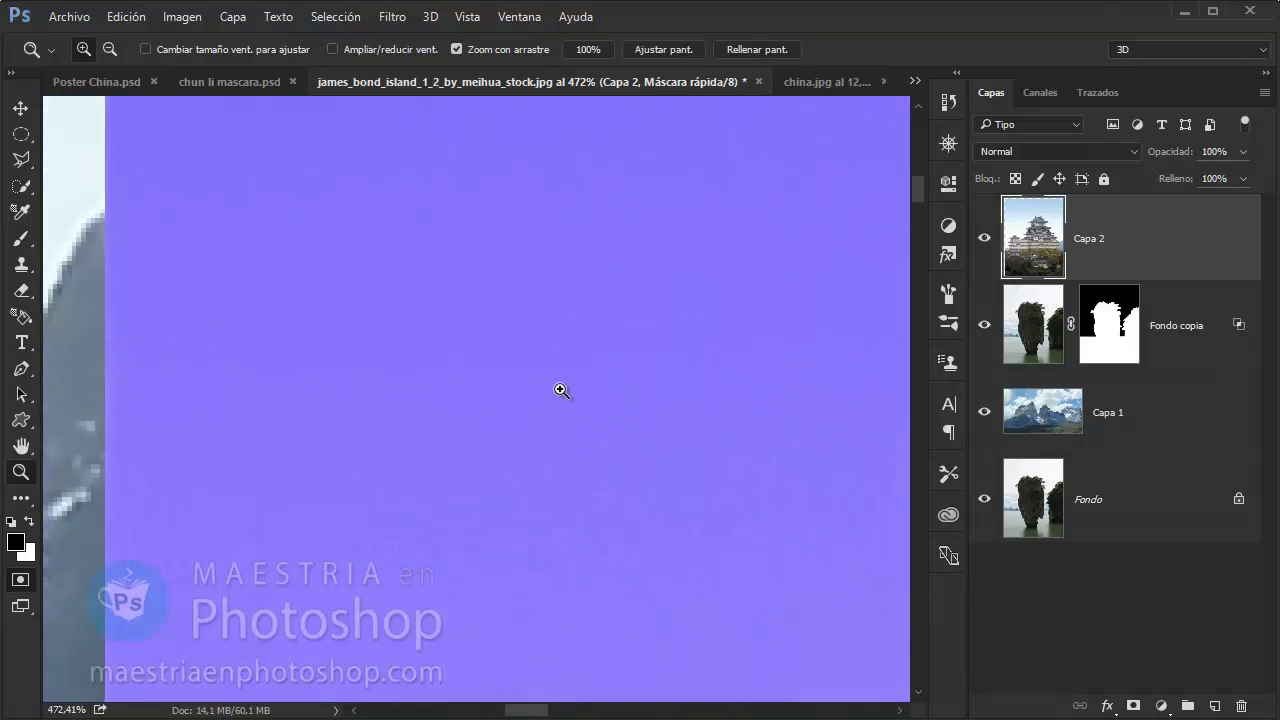
{"action": "left_click_drag", "start_coordinate": [557, 391], "coordinate": [346, 370]}
Mask straight lines along the layer's top, right and left edges, then exit quick mask
{"action": "key", "text": "b"}
{"action": "right_click", "coordinate": [432, 318]}
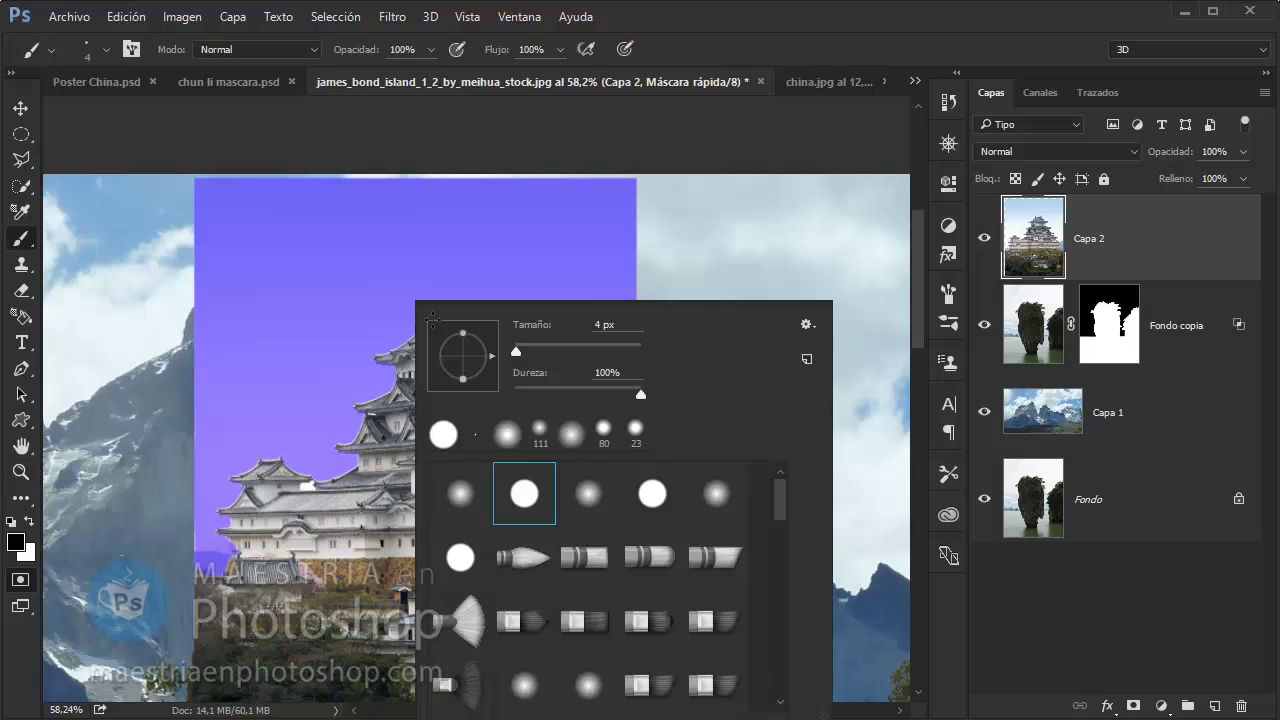
{"action": "left_click", "coordinate": [192, 178]}
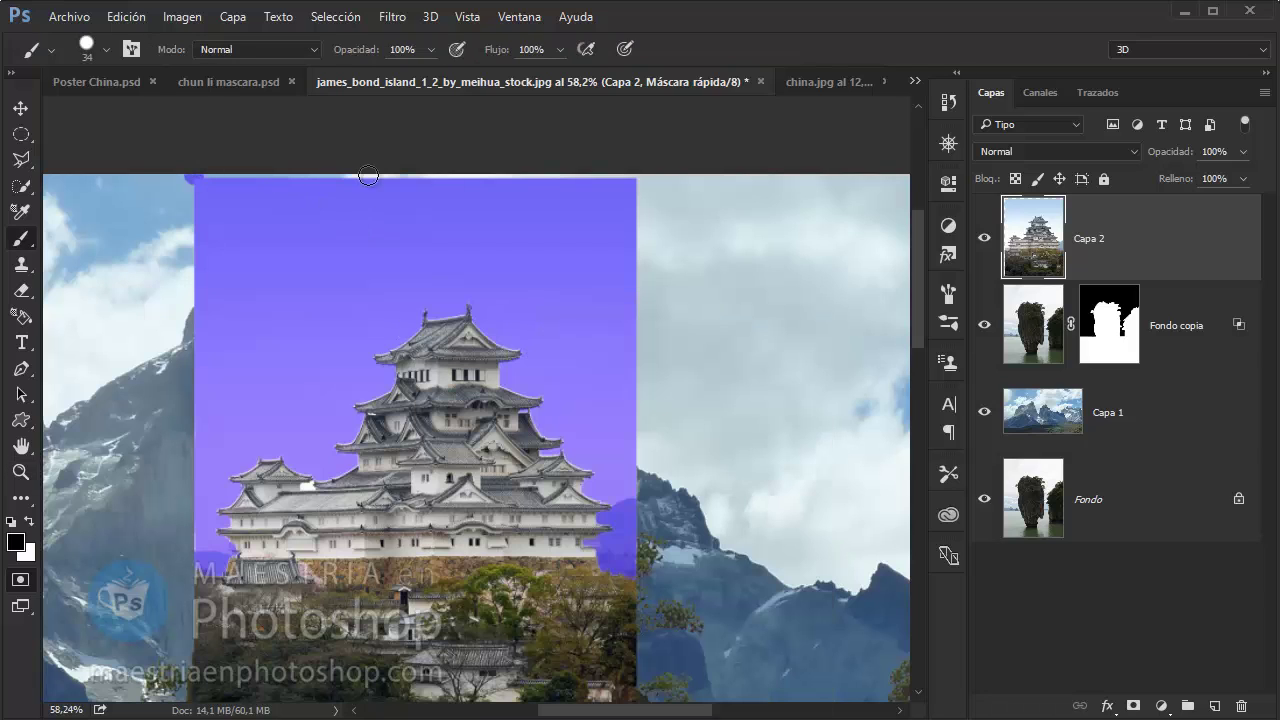
{"action": "left_click", "coordinate": [641, 180], "text": "shift"}
{"action": "left_click", "coordinate": [635, 582], "text": "shift"}
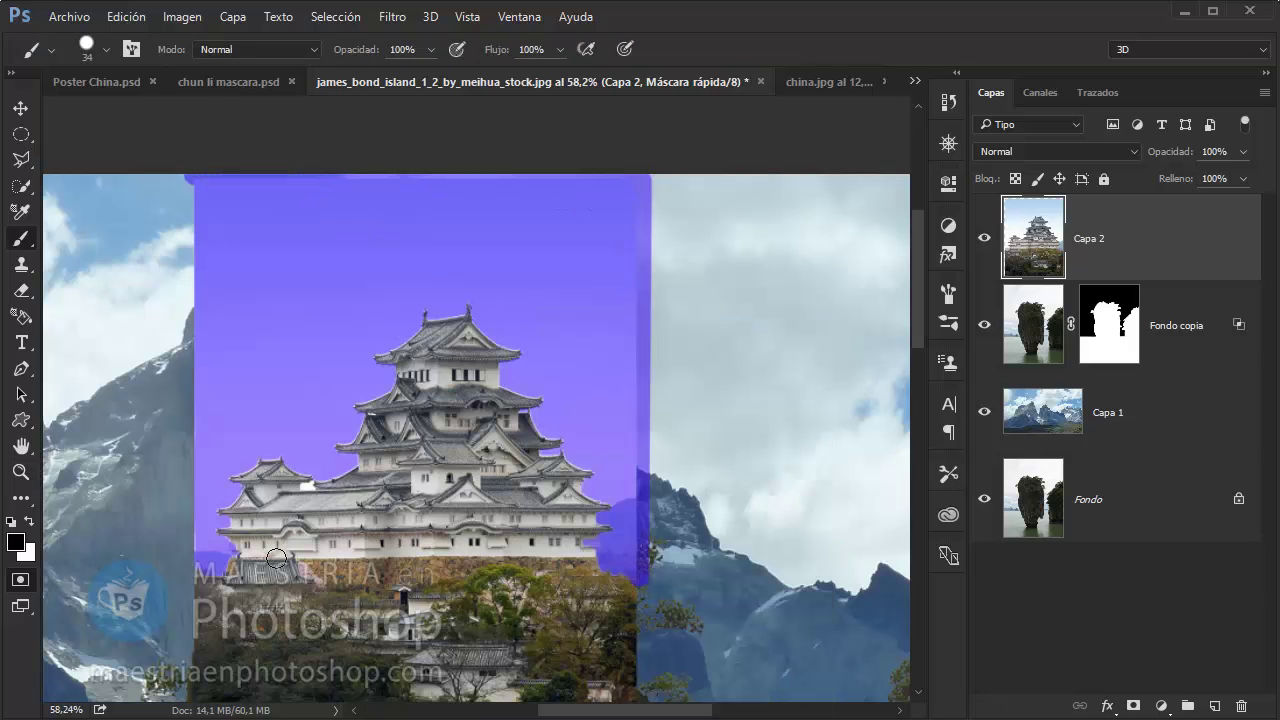
{"action": "left_click", "coordinate": [197, 174], "text": "shift"}
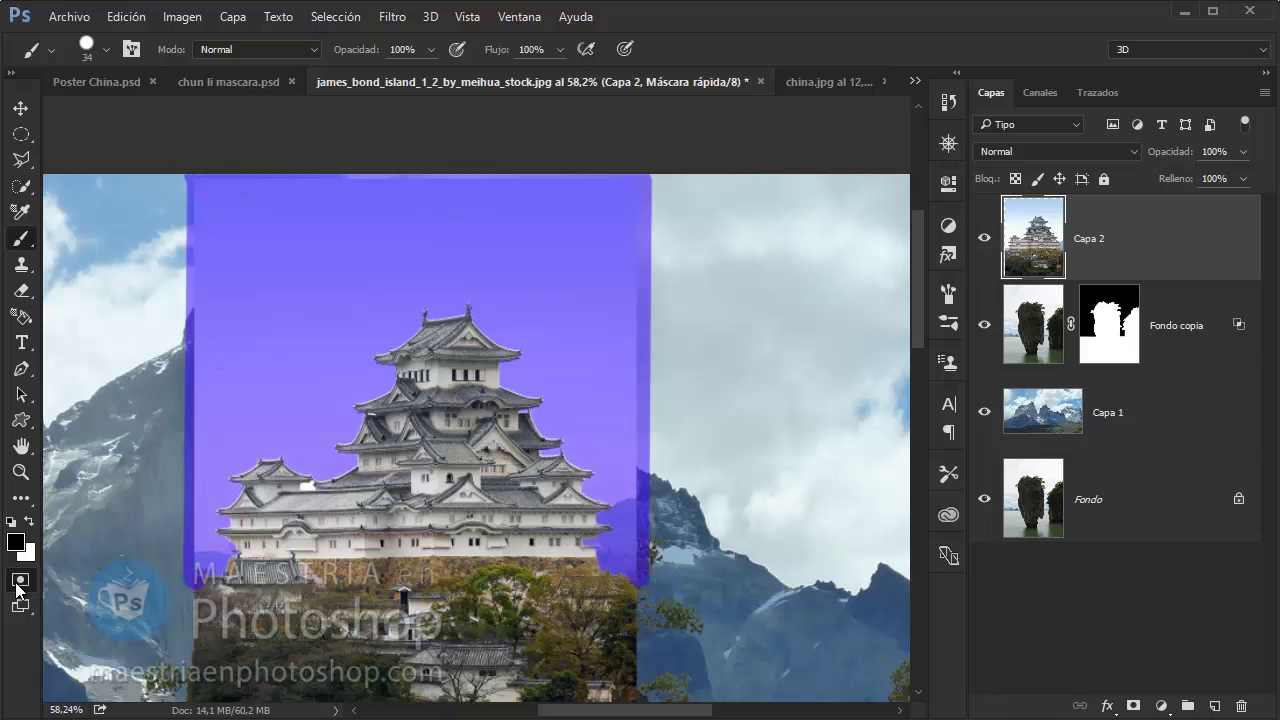
{"action": "left_click", "coordinate": [17, 586]}
Add a layer mask to Capa 2 from the selection and invert it to show the castle
{"action": "left_click", "coordinate": [1122, 704]}
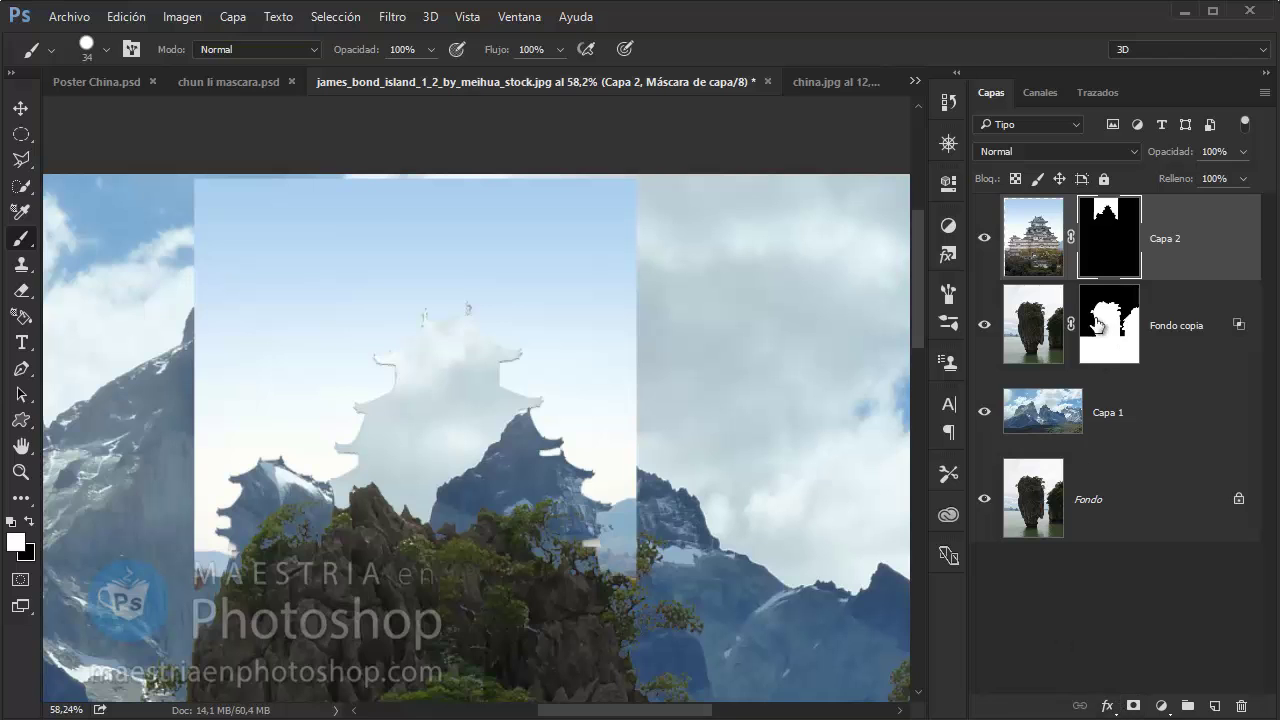
{"action": "left_click", "coordinate": [182, 16]}
{"action": "mouse_move", "coordinate": [297, 67]}
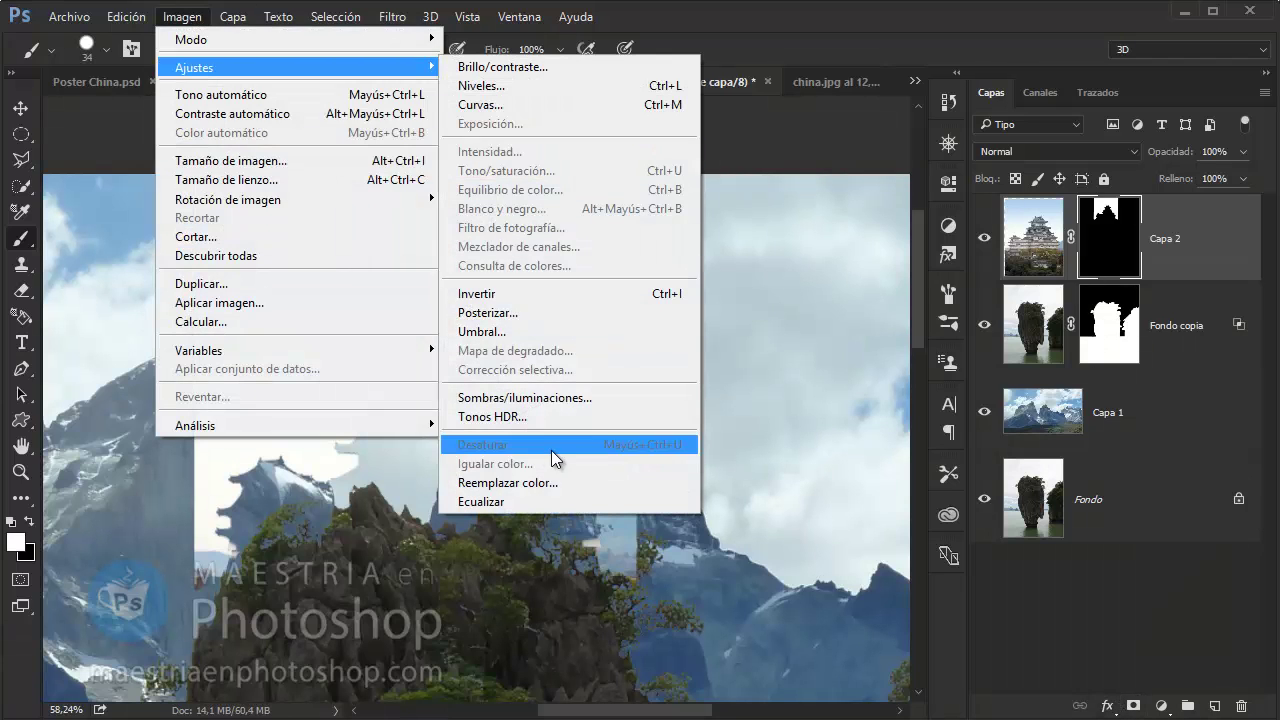
{"action": "left_click", "coordinate": [556, 293]}
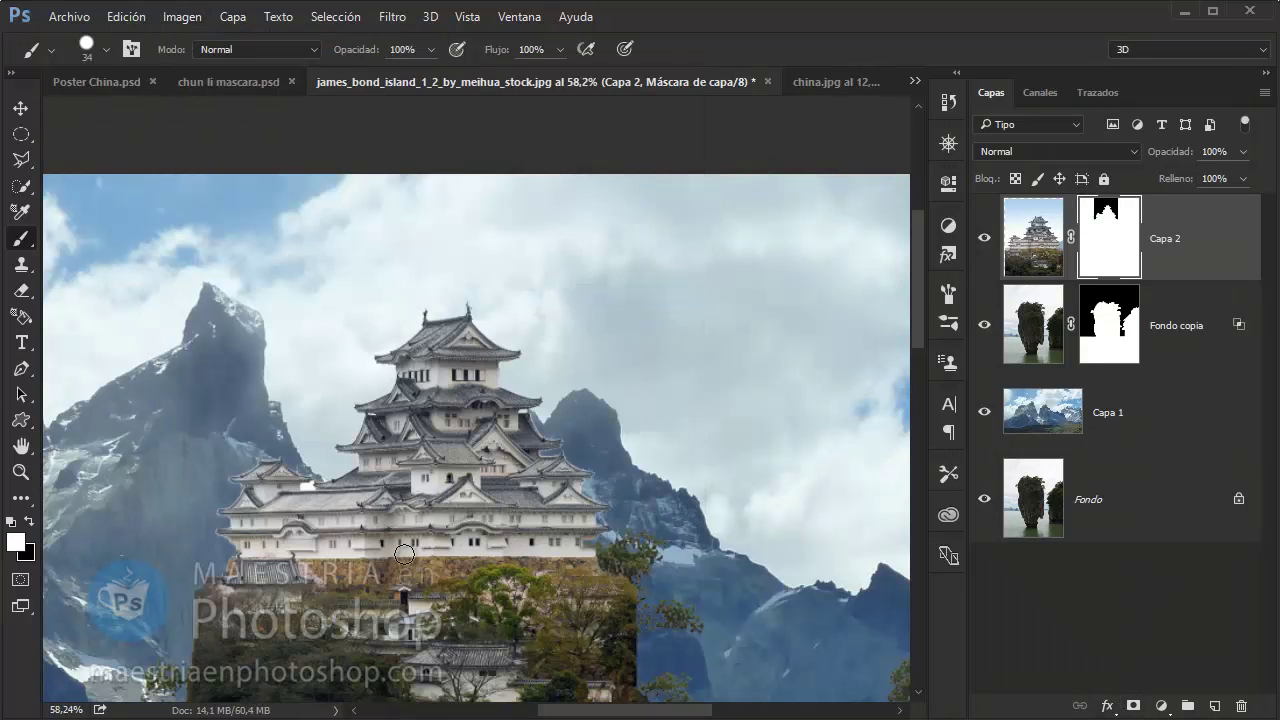
Paint black on the mask at the roof edge to hide the leftover sky patch
{"action": "key", "text": "z"}
{"action": "left_click_drag", "start_coordinate": [381, 534], "coordinate": [805, 331]}
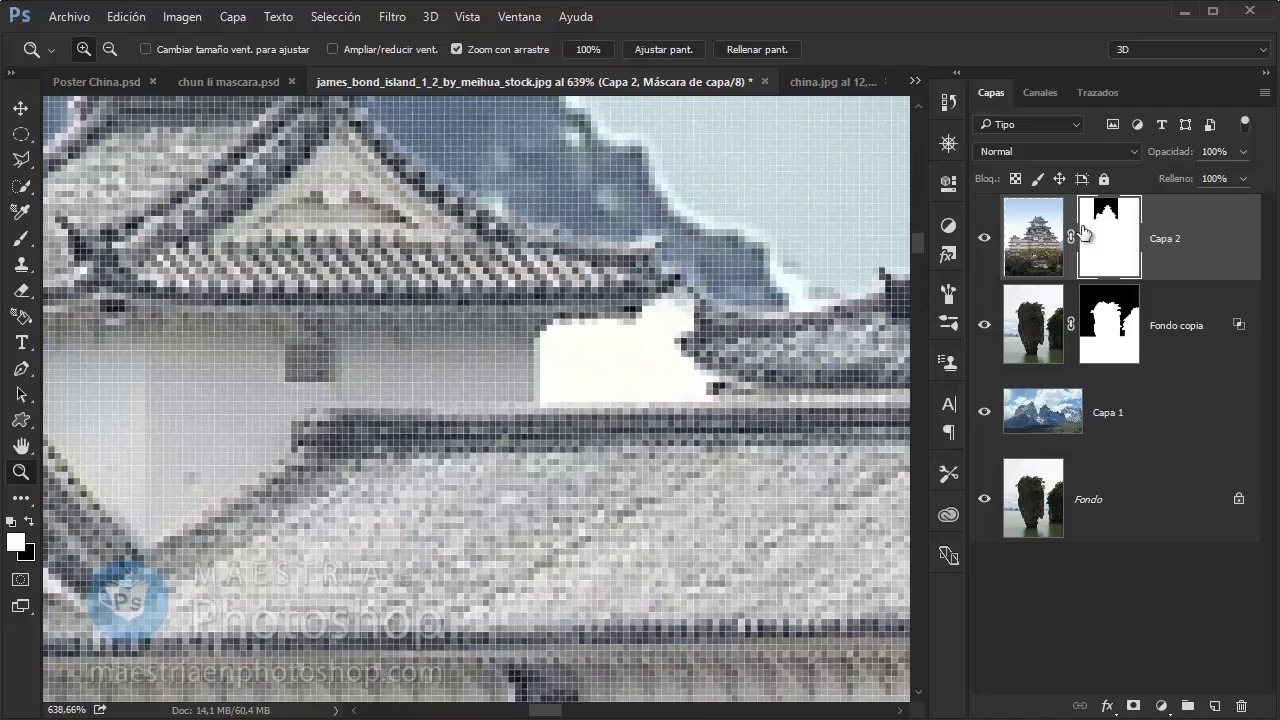
{"action": "key", "text": "b"}
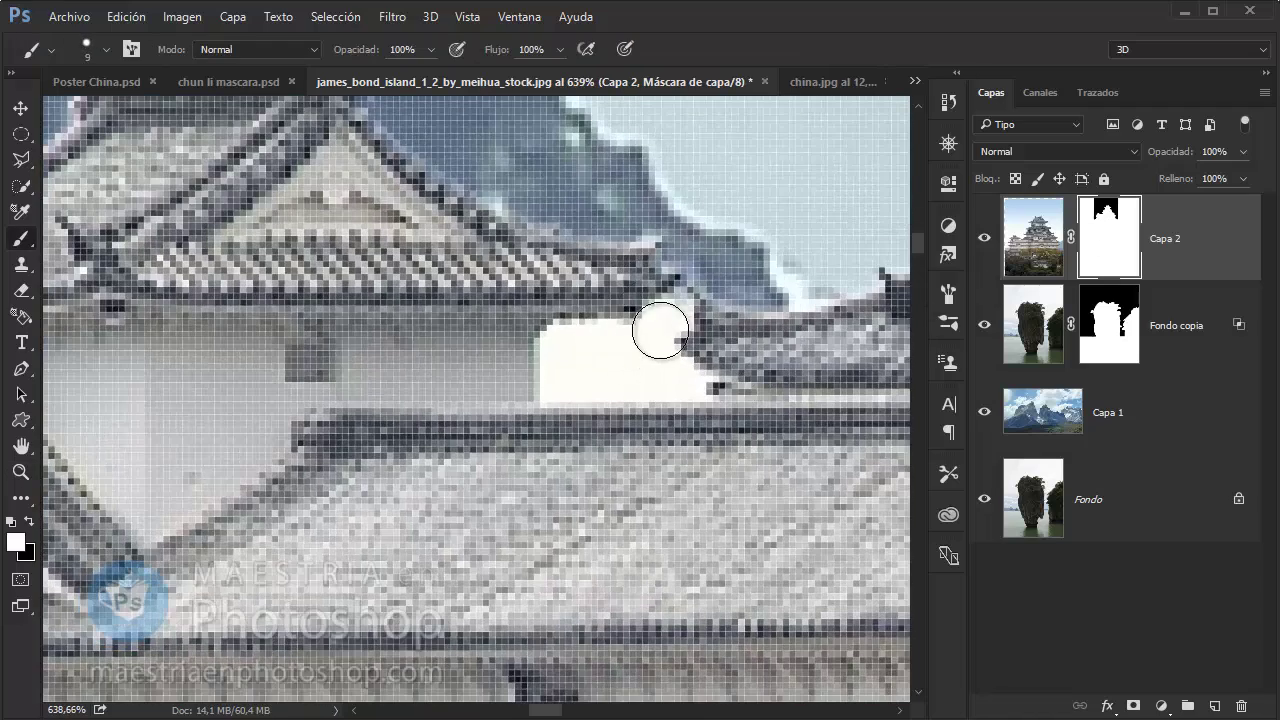
{"action": "key", "text": "x"}
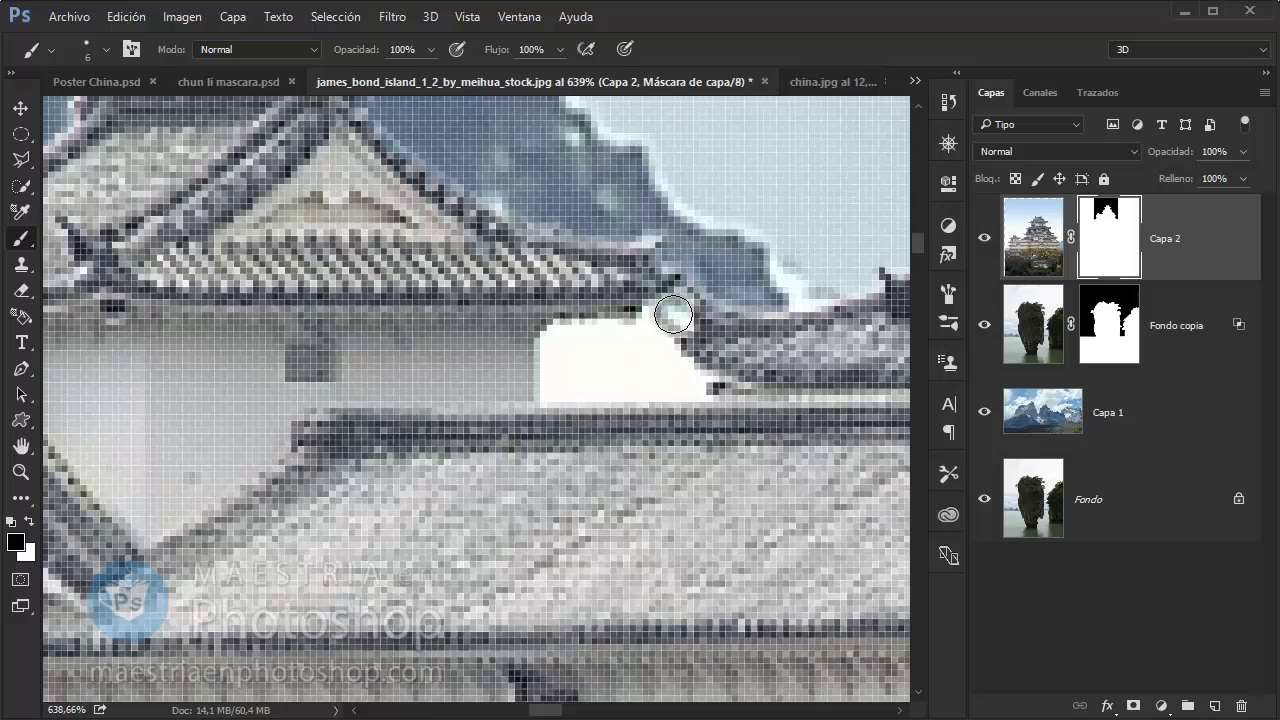
{"action": "mouse_move", "coordinate": [666, 311]}
{"action": "left_mouse_down"}
{"action": "mouse_move", "coordinate": [569, 337]}
{"action": "mouse_move", "coordinate": [560, 374]}
{"action": "mouse_move", "coordinate": [620, 382]}
{"action": "mouse_move", "coordinate": [650, 359]}
{"action": "mouse_move", "coordinate": [579, 372]}
{"action": "mouse_move", "coordinate": [503, 412]}
{"action": "left_mouse_up"}
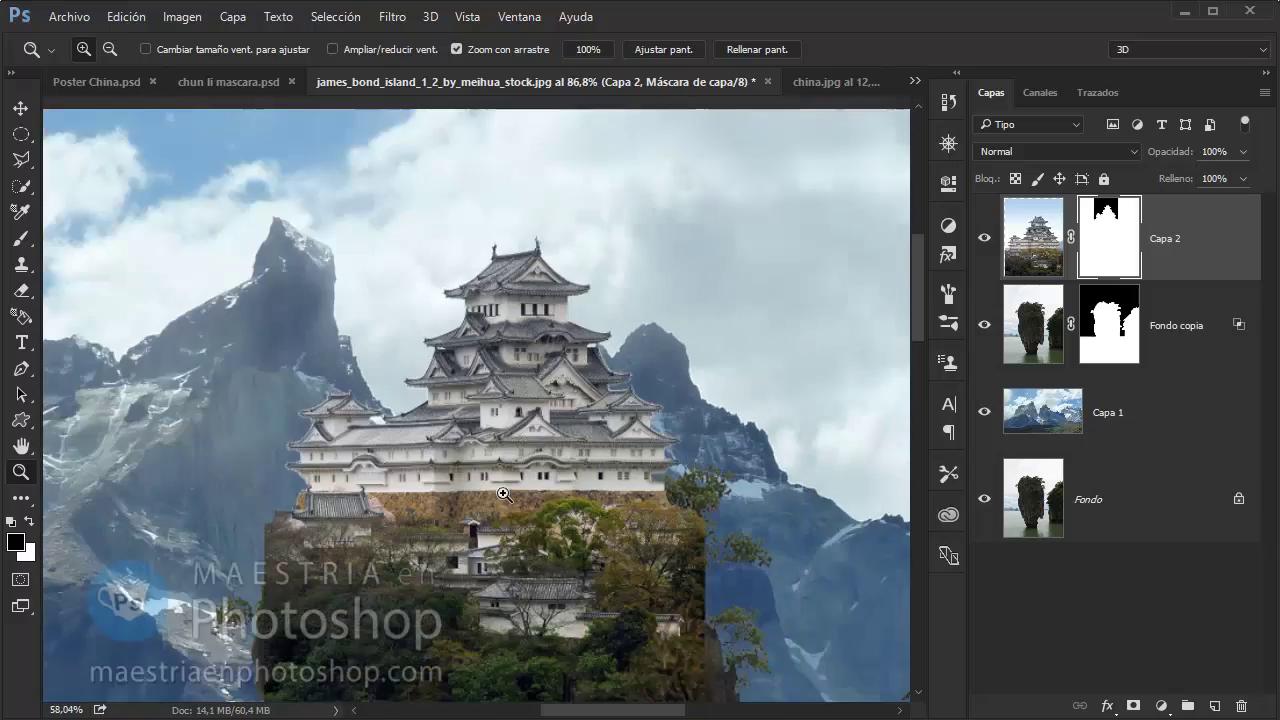
With a 60 px brush, hide trees at the cliff's left edge and restore the tree trunk
{"action": "left_click_drag", "start_coordinate": [876, 378], "coordinate": [318, 422]}
{"action": "key", "text": "b"}
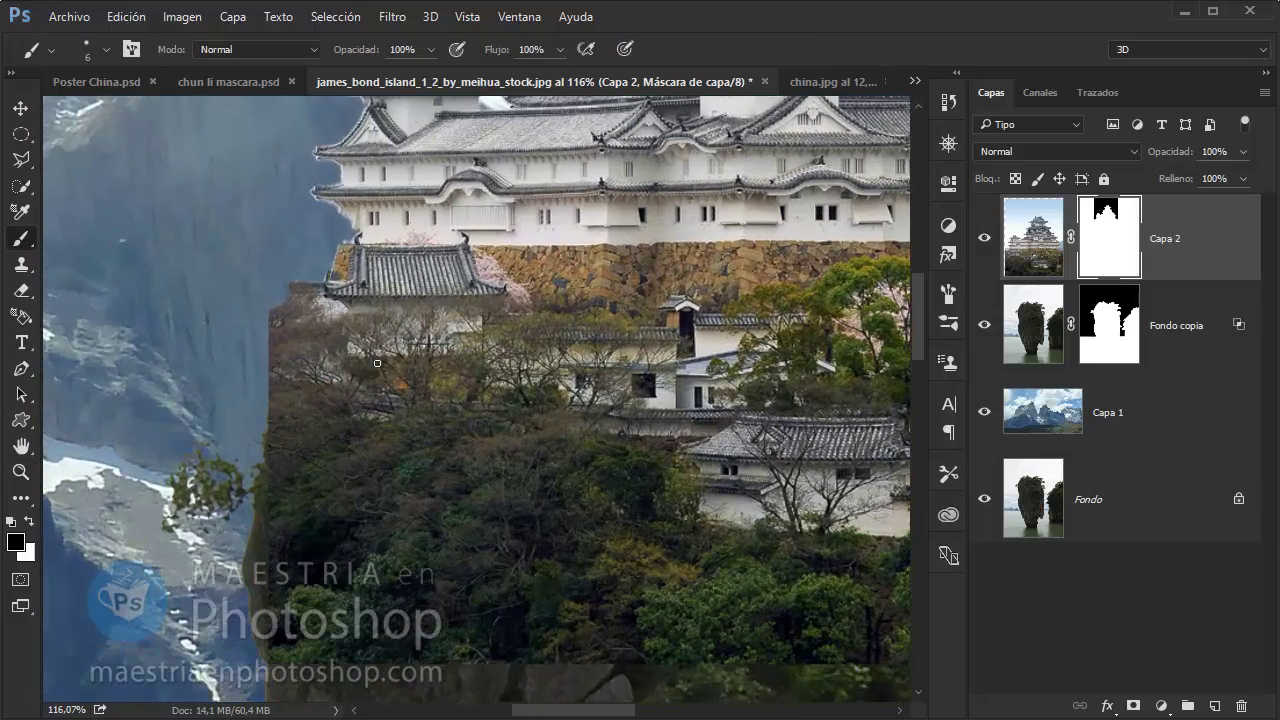
{"action": "right_click", "coordinate": [390, 355]}
{"action": "key", "text": "Return"}
{"action": "key", "text": "bracketleft"}
{"action": "key", "text": "bracketleft"}
{"action": "key", "text": "bracketleft"}
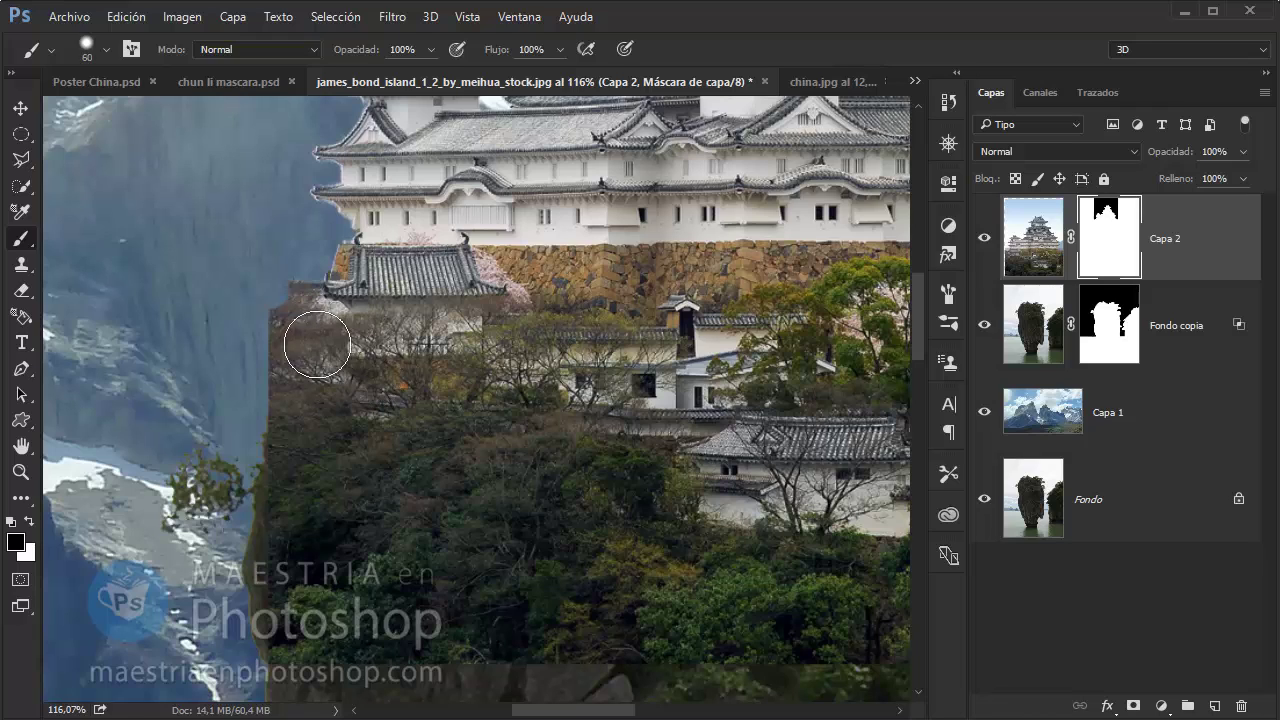
{"action": "mouse_move", "coordinate": [315, 337]}
{"action": "left_mouse_down"}
{"action": "mouse_move", "coordinate": [263, 343]}
{"action": "mouse_move", "coordinate": [251, 317]}
{"action": "mouse_move", "coordinate": [257, 342]}
{"action": "mouse_move", "coordinate": [265, 285]}
{"action": "mouse_move", "coordinate": [285, 273]}
{"action": "left_mouse_up"}
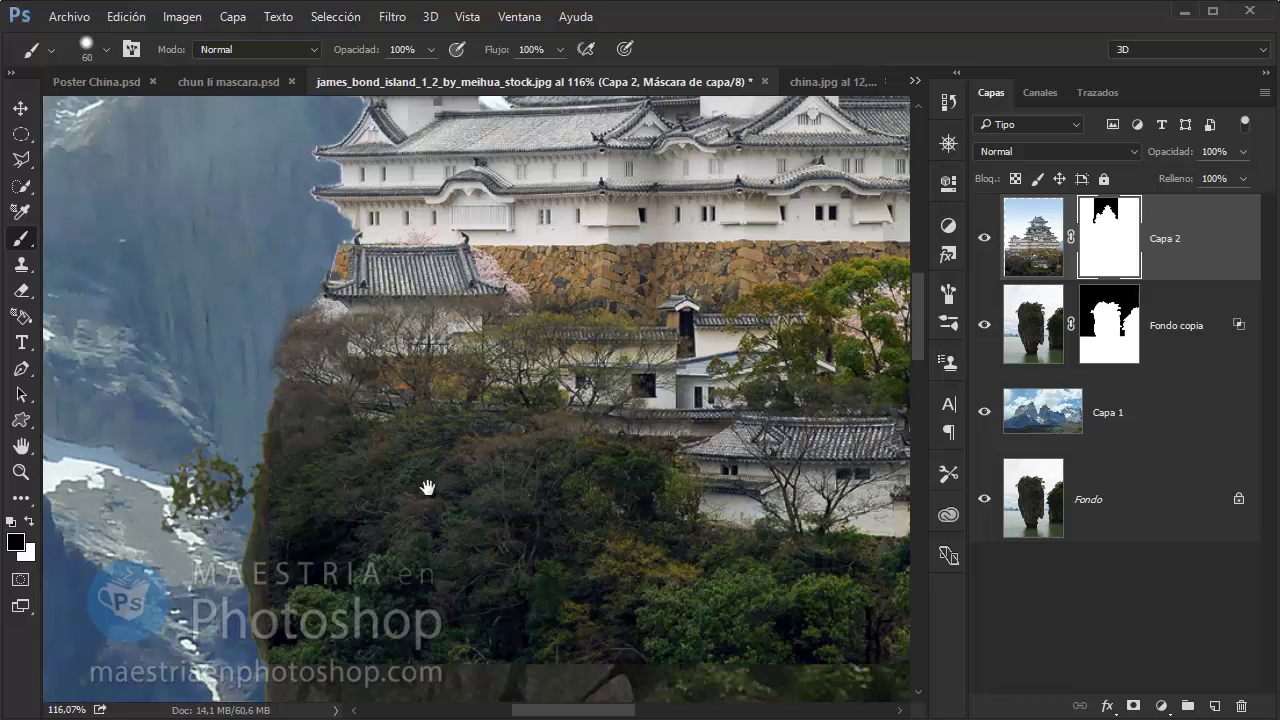
{"action": "left_click_drag", "start_coordinate": [615, 519], "coordinate": [460, 519]}
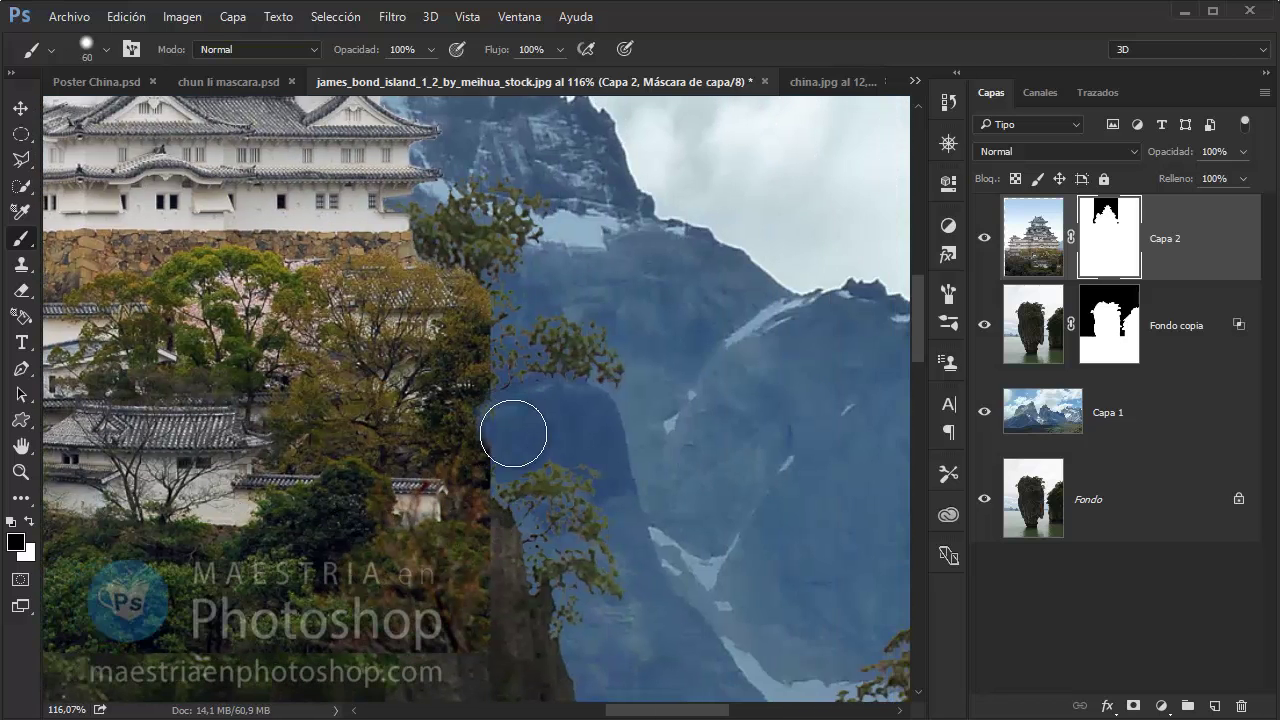
{"action": "mouse_move", "coordinate": [513, 433]}
{"action": "left_mouse_down"}
{"action": "mouse_move", "coordinate": [491, 449]}
{"action": "mouse_move", "coordinate": [463, 429]}
{"action": "mouse_move", "coordinate": [506, 429]}
{"action": "mouse_move", "coordinate": [514, 334]}
{"action": "mouse_move", "coordinate": [486, 286]}
{"action": "mouse_move", "coordinate": [501, 294]}
{"action": "left_mouse_up"}
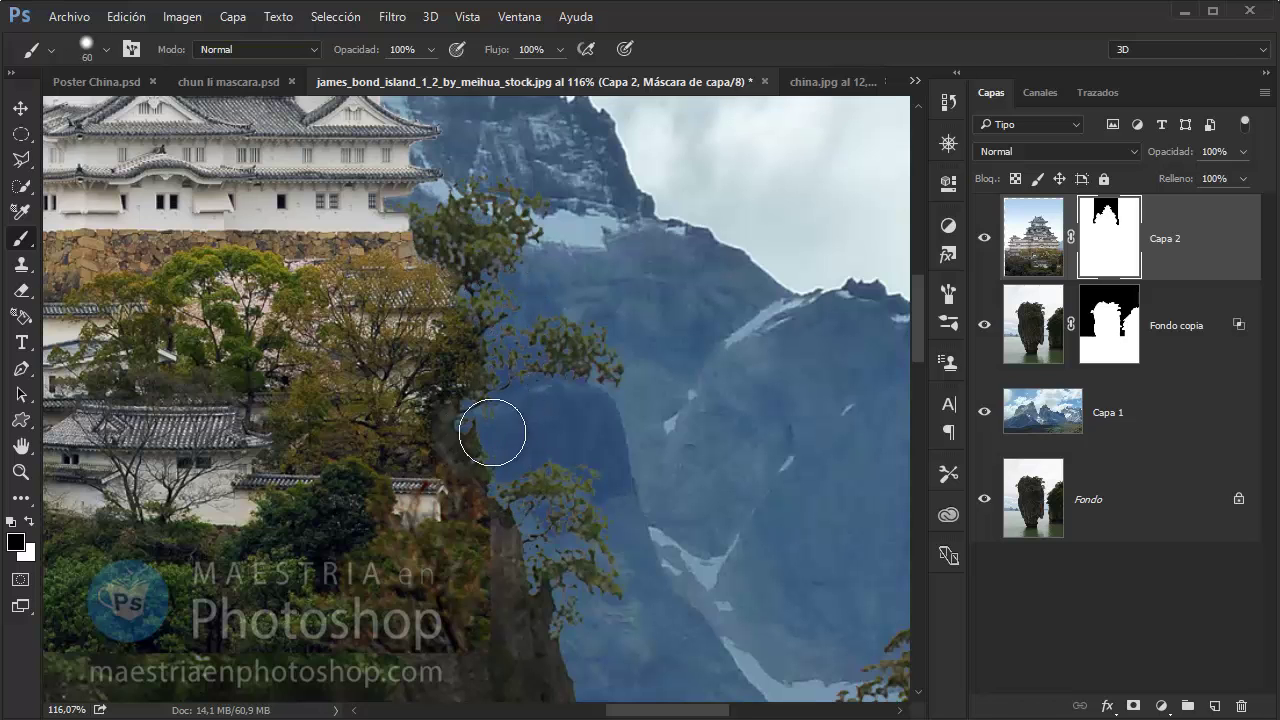
With 13% hardness, reveal the rock behind the trees and paint out trees along its left edge
{"action": "left_click_drag", "start_coordinate": [492, 432], "coordinate": [748, 398]}
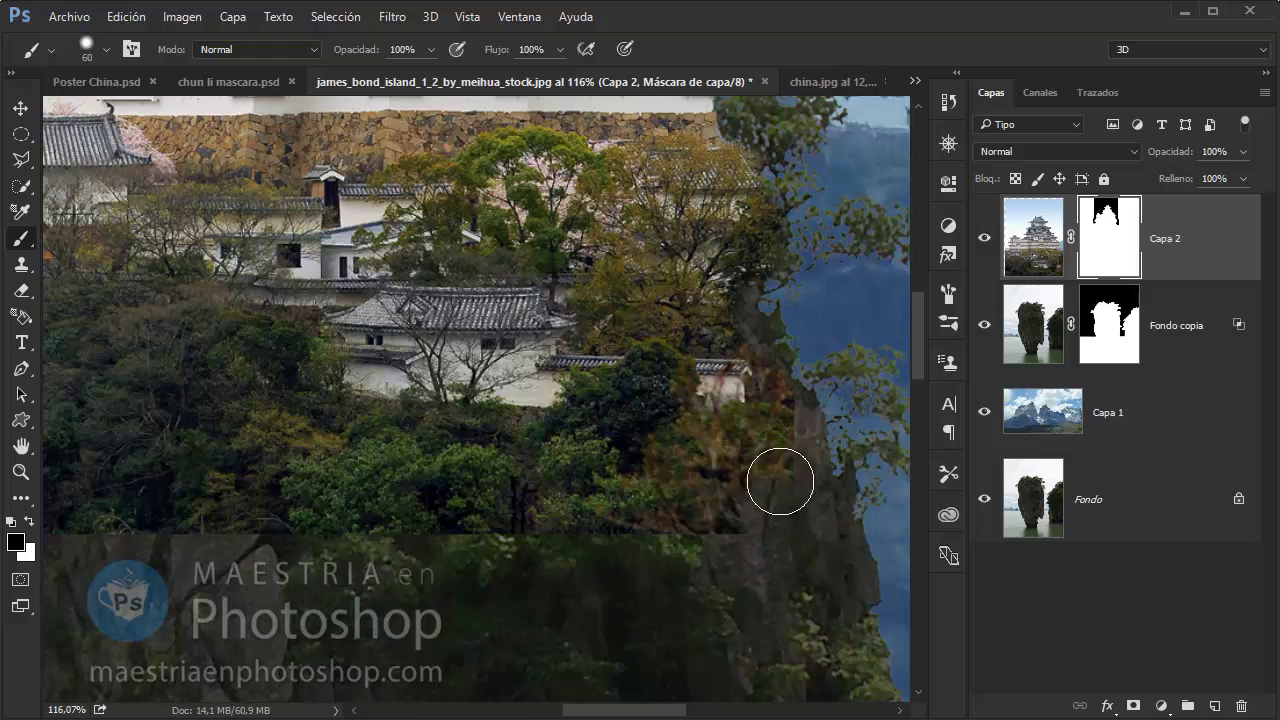
{"action": "left_click_drag", "start_coordinate": [660, 528], "coordinate": [724, 524]}
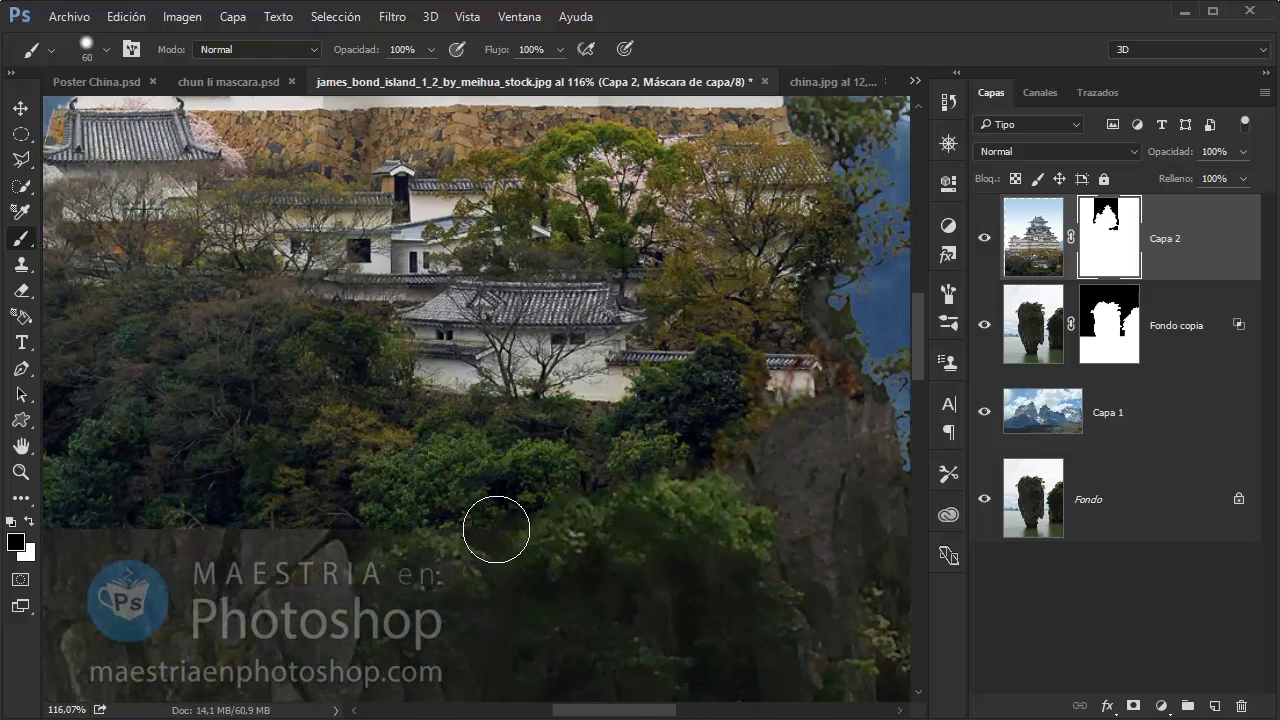
{"action": "right_click", "coordinate": [496, 529]}
{"action": "key", "text": "Return"}
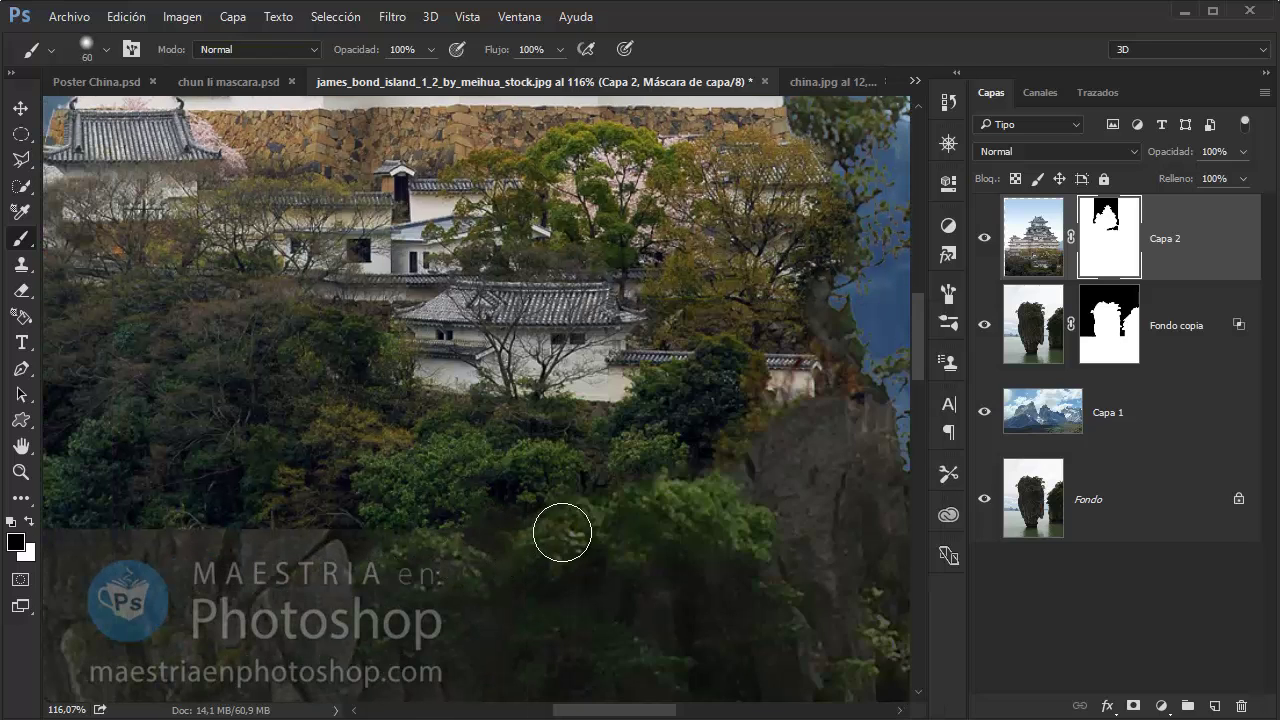
{"action": "left_click_drag", "start_coordinate": [415, 540], "coordinate": [615, 564]}
{"action": "left_click_drag", "start_coordinate": [499, 520], "coordinate": [447, 437]}
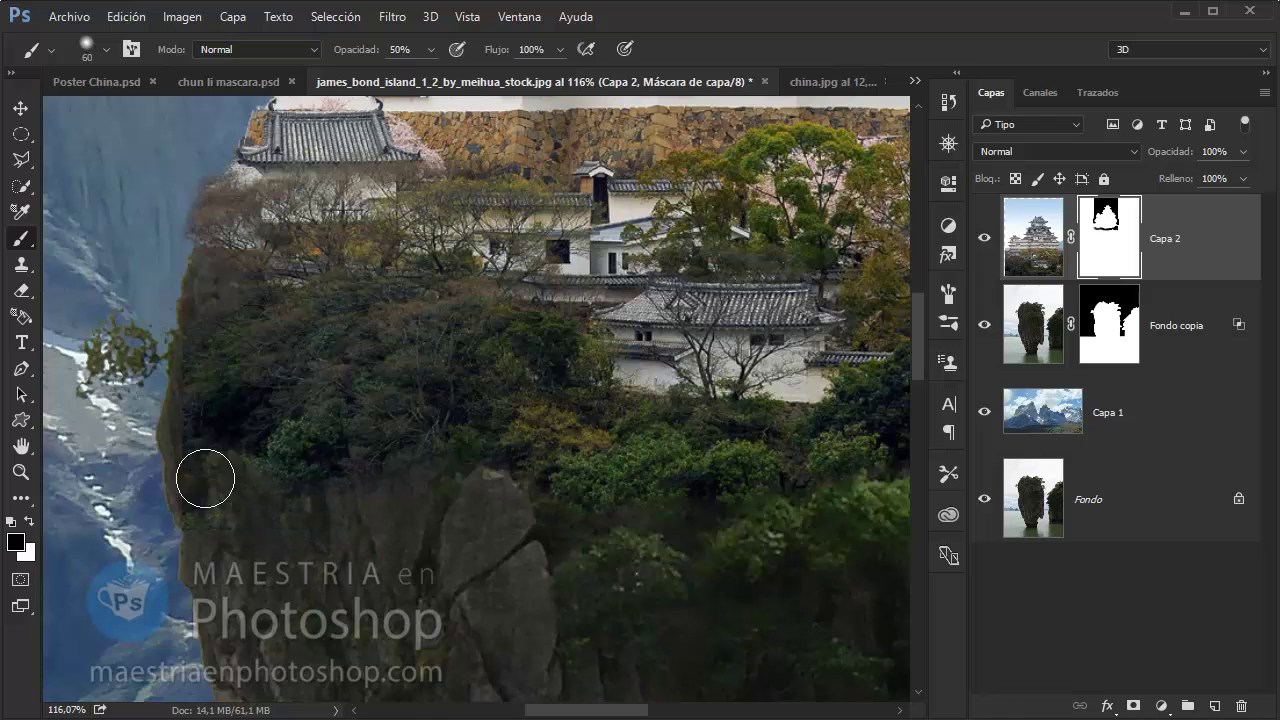
{"action": "mouse_move", "coordinate": [273, 456]}
{"action": "left_mouse_down"}
{"action": "mouse_move", "coordinate": [246, 477]}
{"action": "mouse_move", "coordinate": [217, 453]}
{"action": "left_mouse_up"}
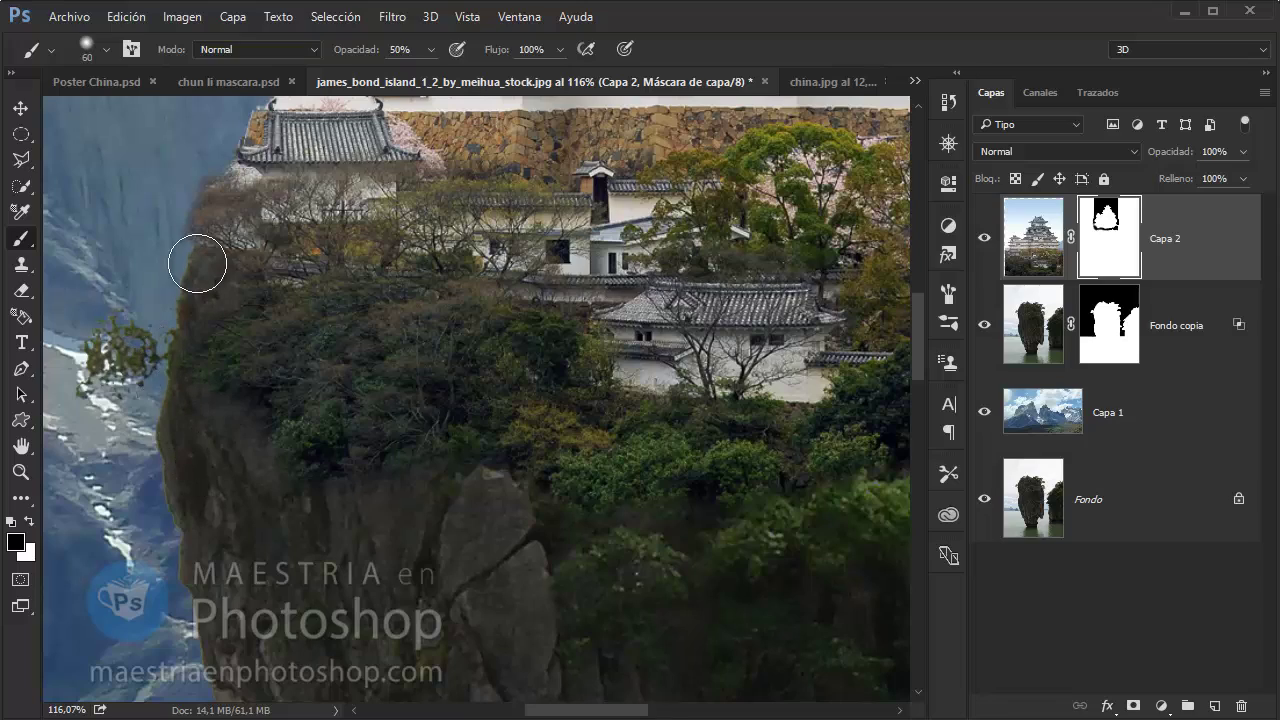
Zoom and pan out to frame the whole rock pillar and the water
{"action": "scroll", "coordinate": [197, 264], "scroll_direction": "up", "scroll_amount": 3}
{"action": "scroll", "coordinate": [214, 400], "scroll_direction": "left", "scroll_amount": 2}
{"action": "key", "text": "z"}
{"action": "left_click_drag", "start_coordinate": [165, 290], "coordinate": [329, 287]}
{"action": "key", "text": "b"}
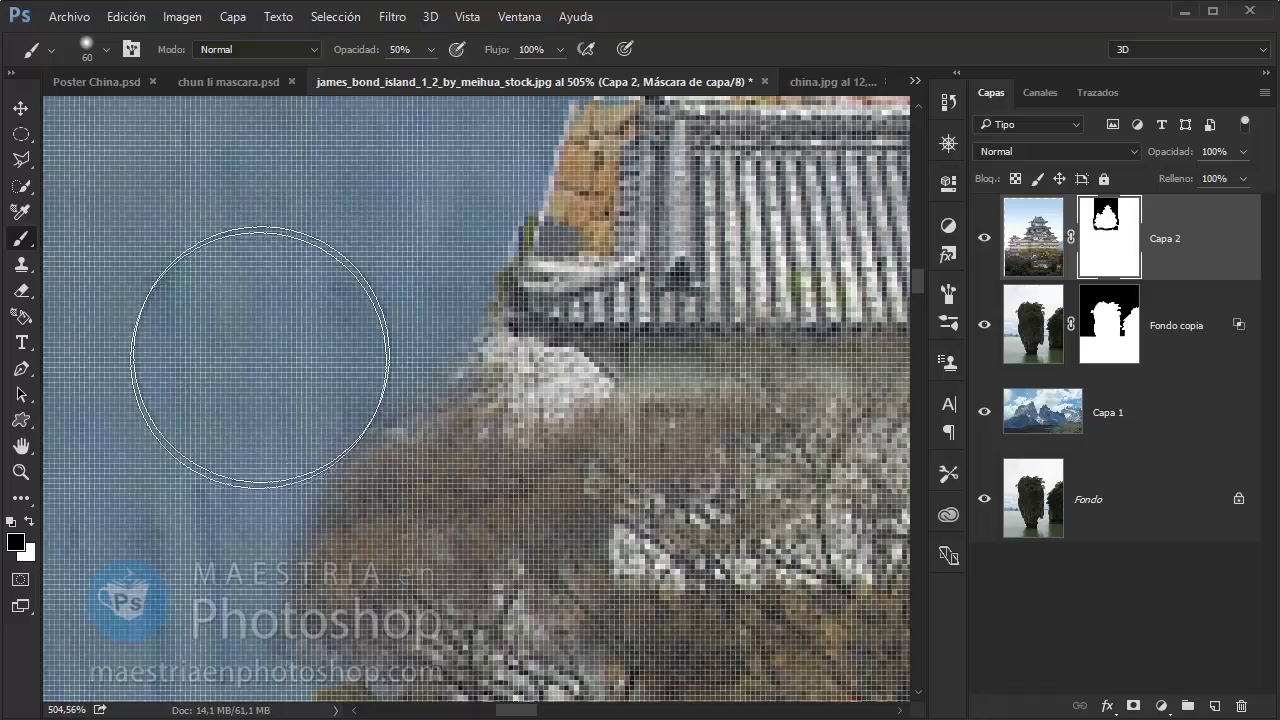
{"action": "key", "text": "z"}
{"action": "left_click_drag", "start_coordinate": [486, 400], "coordinate": [150, 300]}
{"action": "left_click_drag", "start_coordinate": [620, 286], "coordinate": [603, 180]}
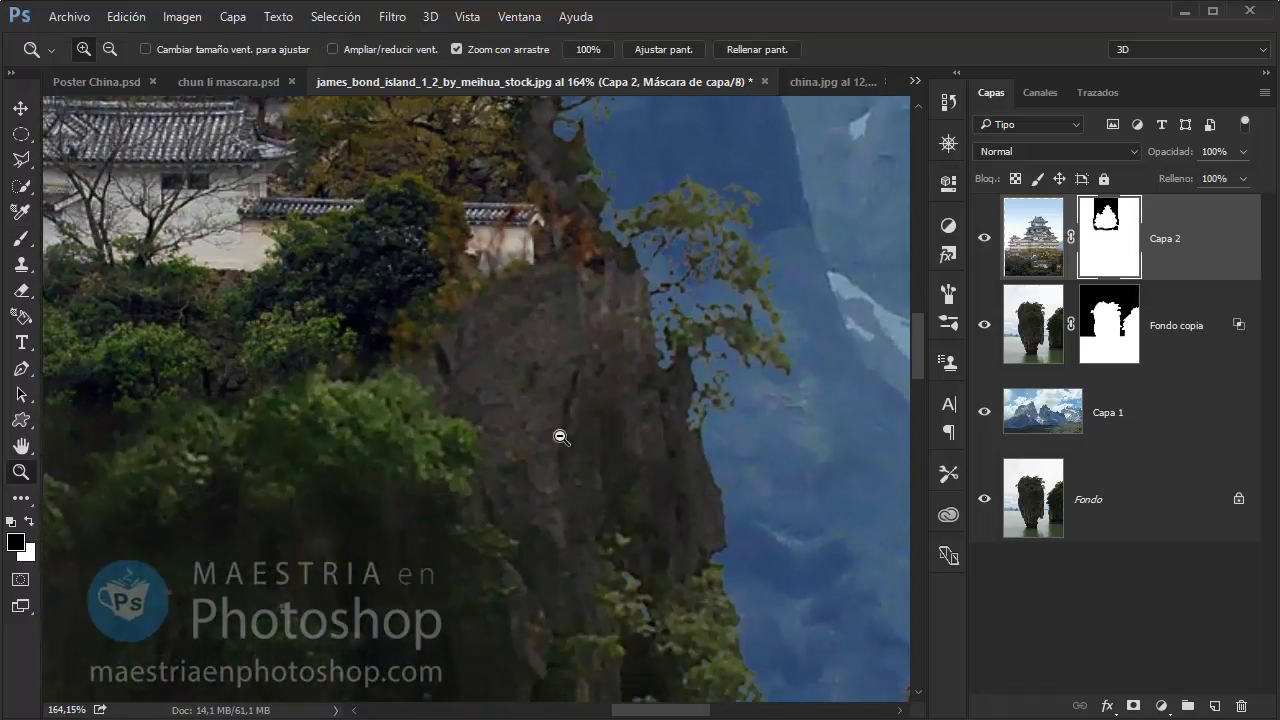
{"action": "left_click", "coordinate": [463, 420], "text": "alt"}
{"action": "left_click", "coordinate": [466, 486], "text": "alt"}
{"action": "mouse_move", "coordinate": [466, 486]}
{"action": "left_mouse_down"}
{"action": "mouse_move", "coordinate": [460, 263]}
{"action": "mouse_move", "coordinate": [496, 362]}
{"action": "left_mouse_up"}
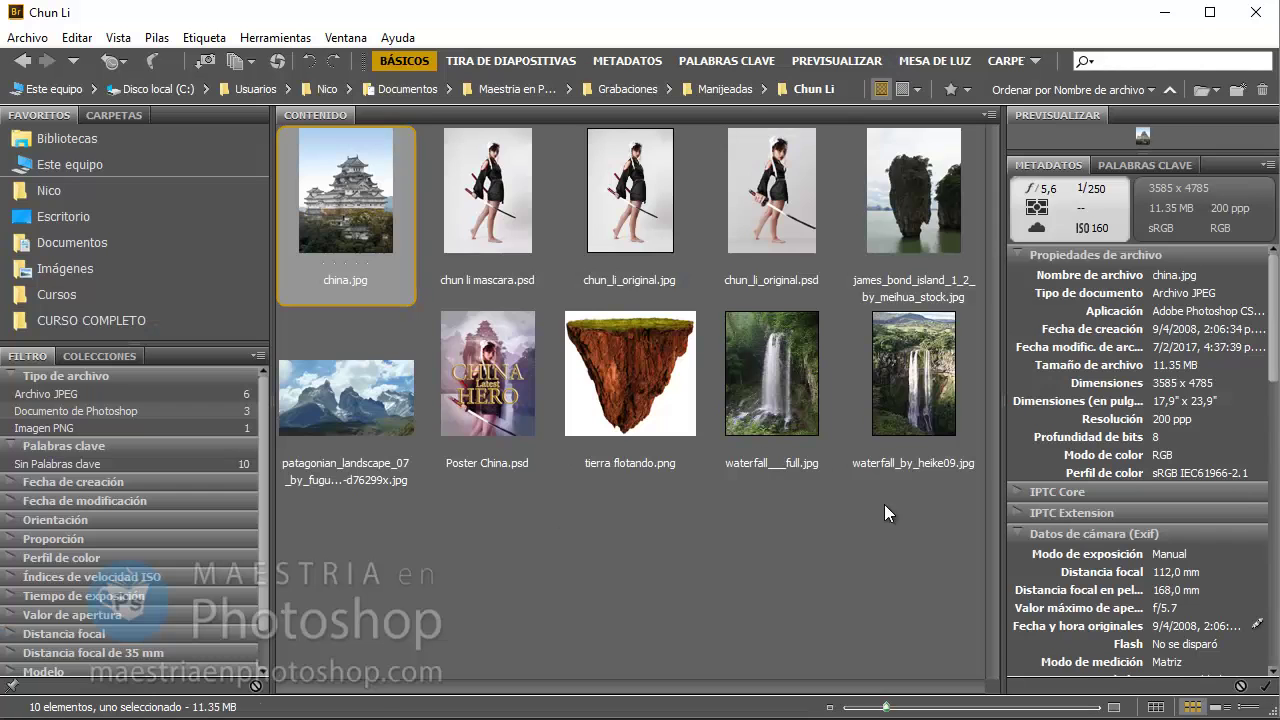
Open waterfall_by_heike09.jpg from Bridge in Photoshop, keeping its embedded colour profile
{"action": "left_click", "coordinate": [879, 371]}
{"action": "right_click", "coordinate": [880, 371]}
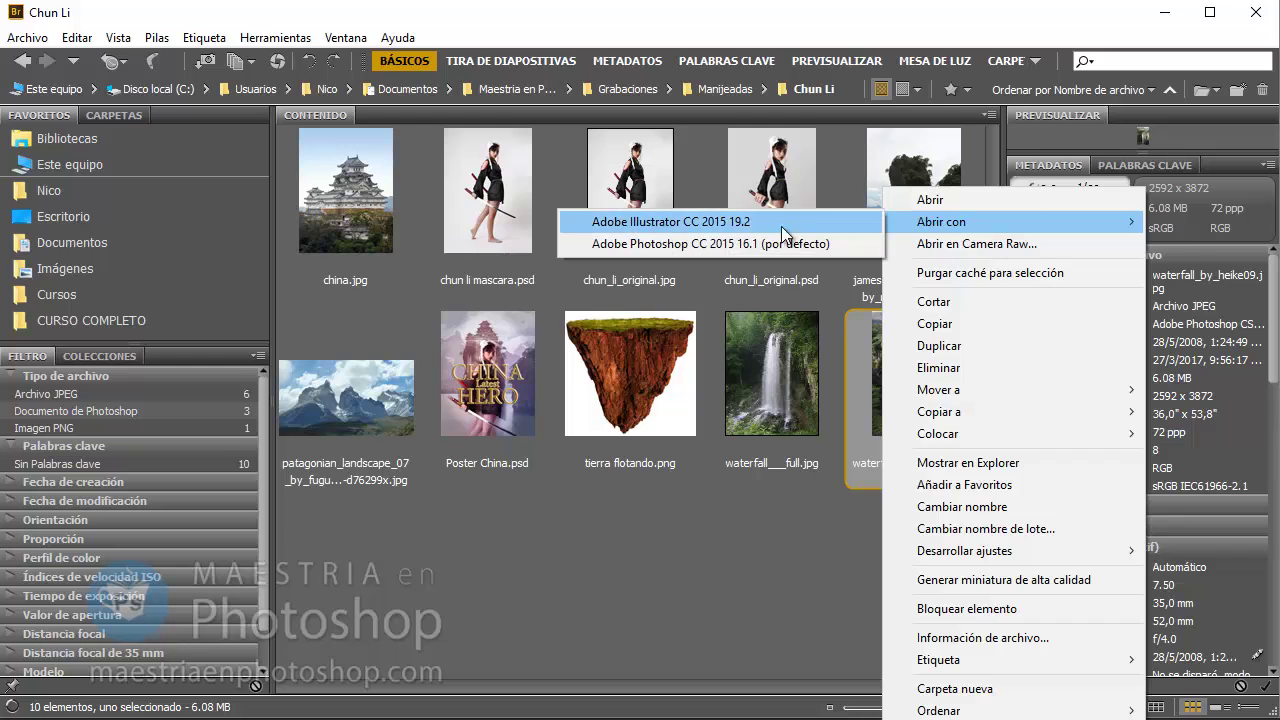
{"action": "left_click", "coordinate": [670, 244]}
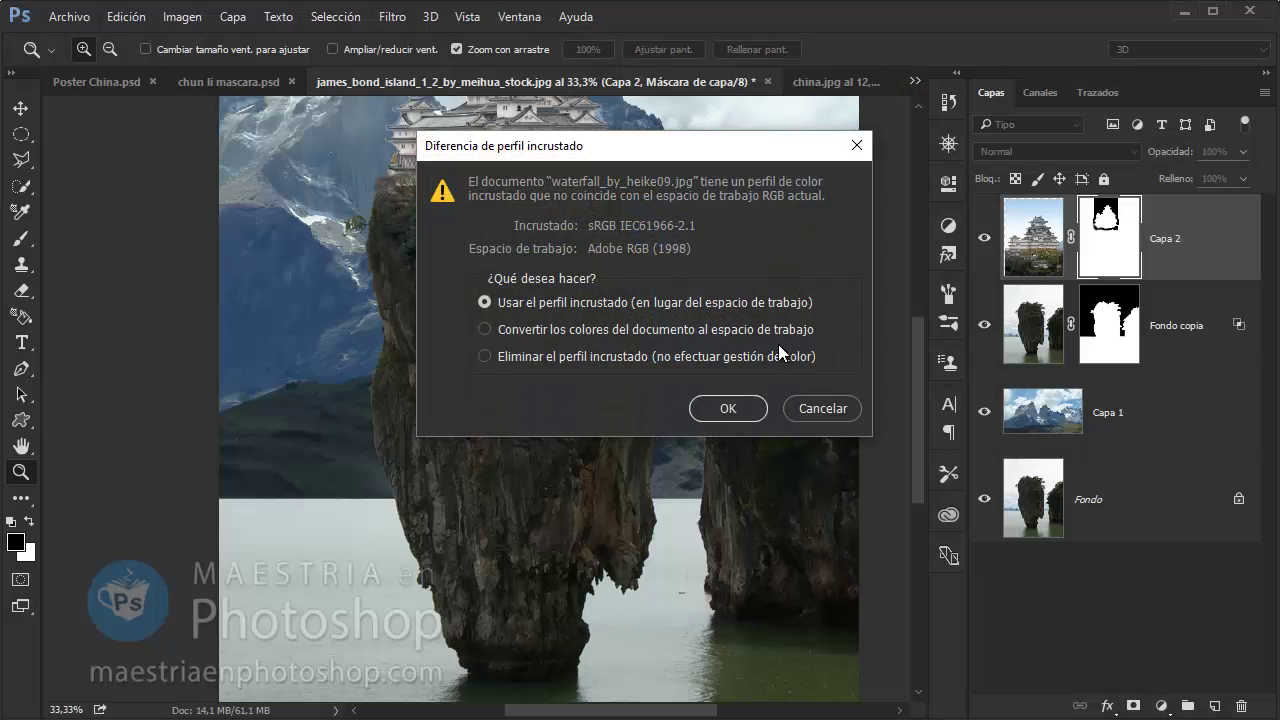
{"action": "left_click", "coordinate": [725, 407]}
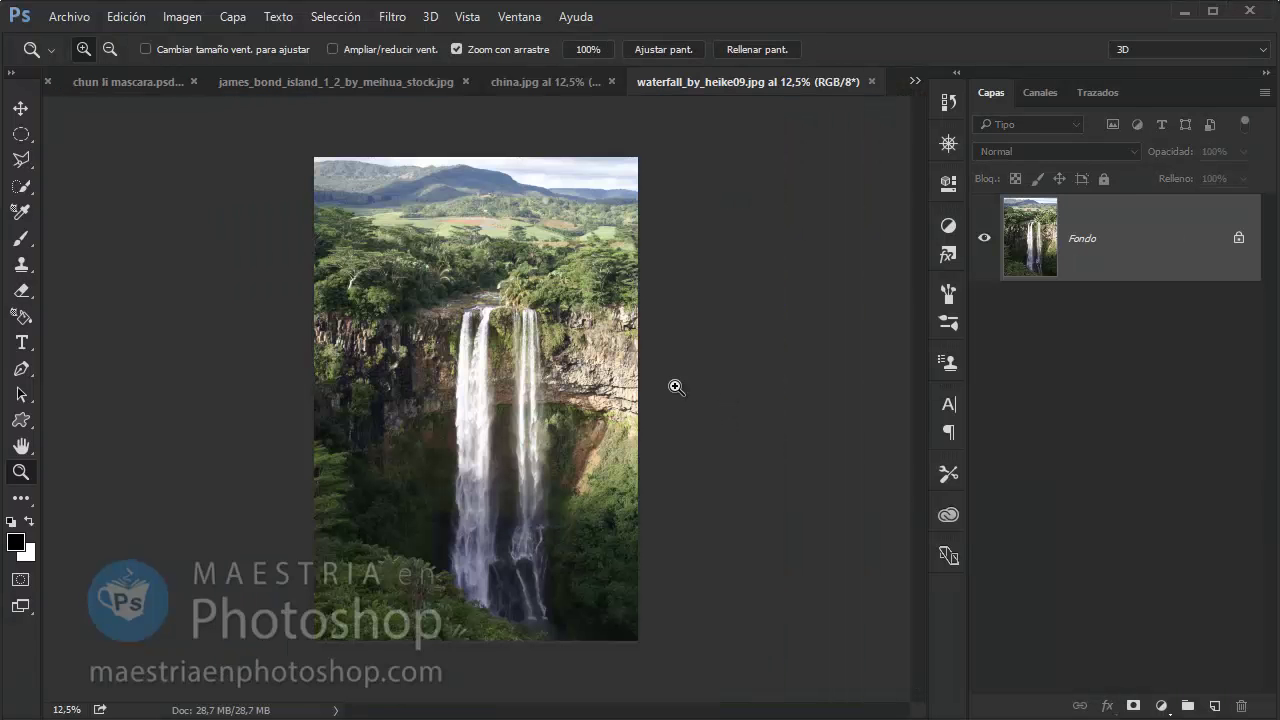
Select a tall rectangle around the waterfall in the waterfall photo
{"action": "key", "text": "v"}
{"action": "key", "text": "m"}
{"action": "left_click_drag", "start_coordinate": [557, 285], "coordinate": [455, 639]}
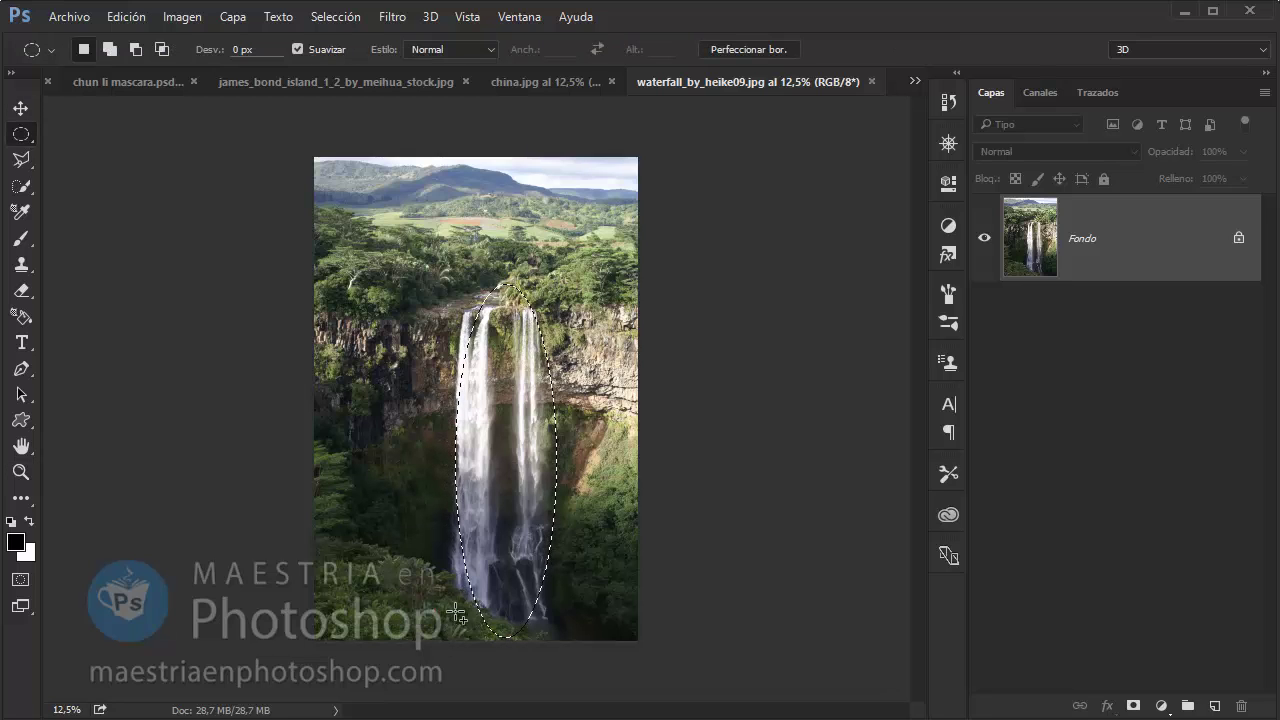
{"action": "right_click", "coordinate": [21, 133]}
{"action": "left_click", "coordinate": [92, 134]}
{"action": "left_click", "coordinate": [573, 300]}
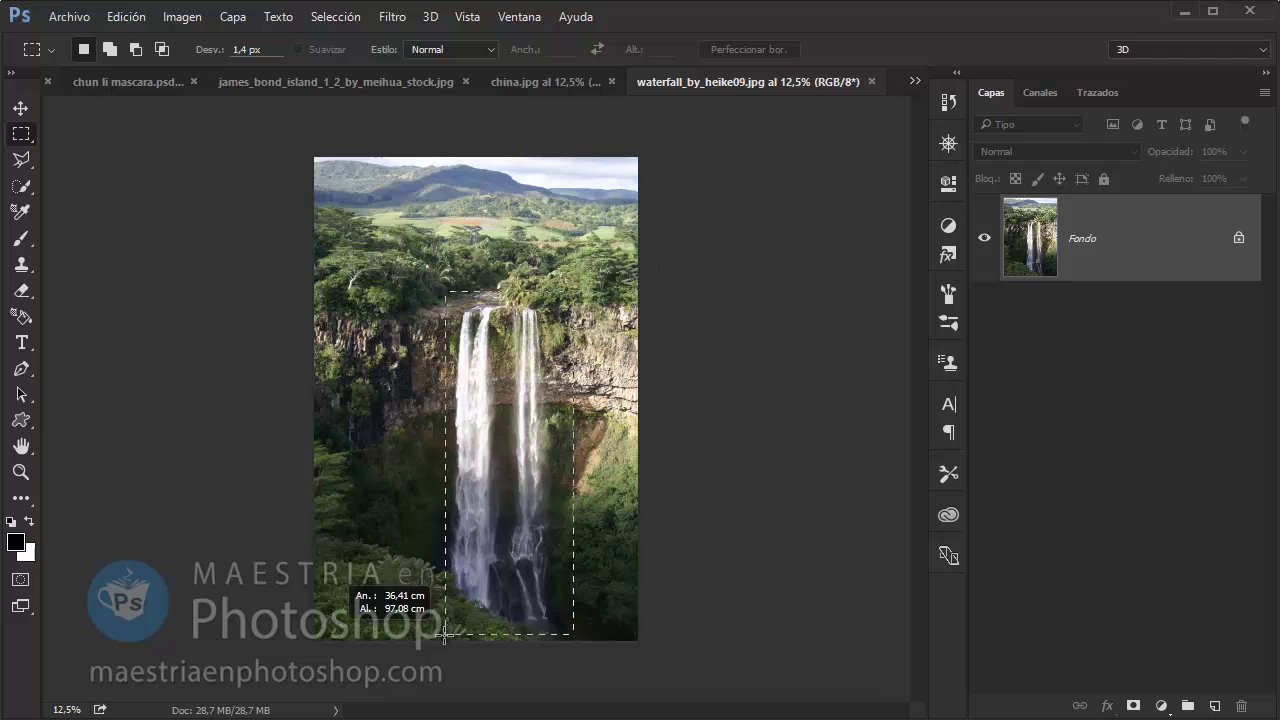
{"action": "left_click_drag", "start_coordinate": [573, 293], "coordinate": [438, 641]}
Paste the waterfall into the island composite, scaled to 43% and placed over the rock pillar
{"action": "left_click", "coordinate": [485, 74]}
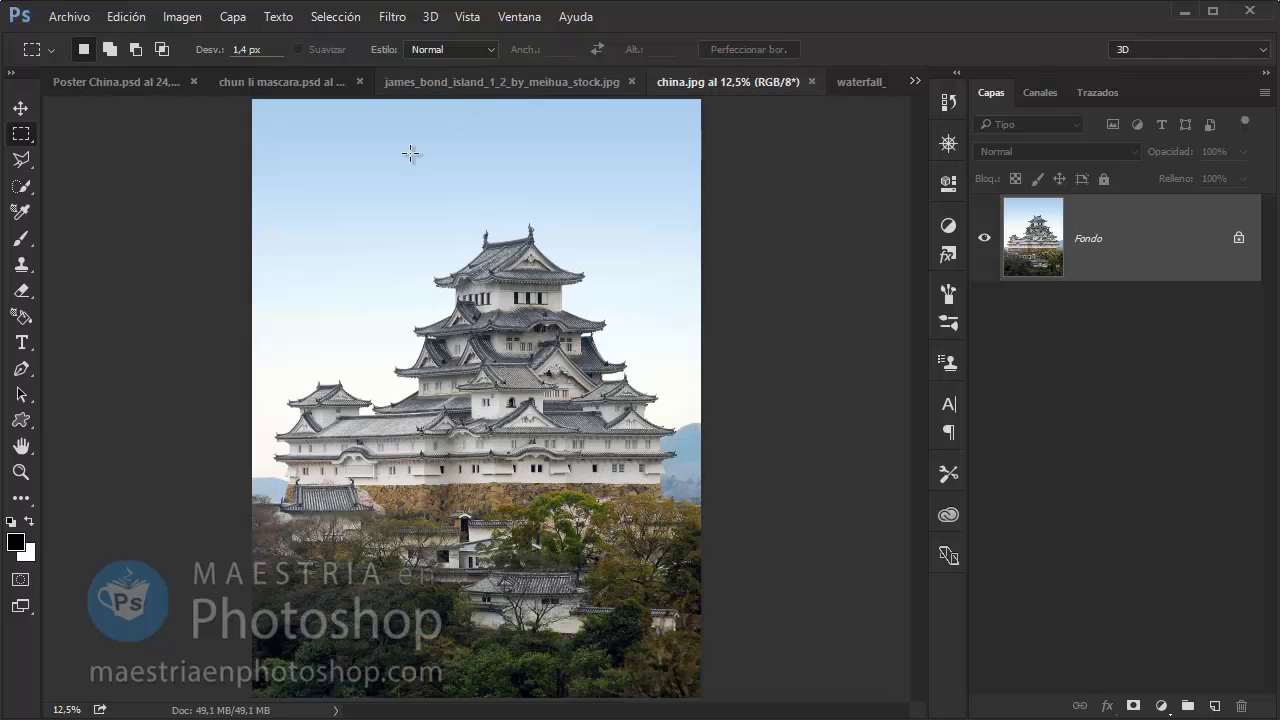
{"action": "key", "text": "ctrl+Tab"}
{"action": "left_click", "coordinate": [445, 91]}
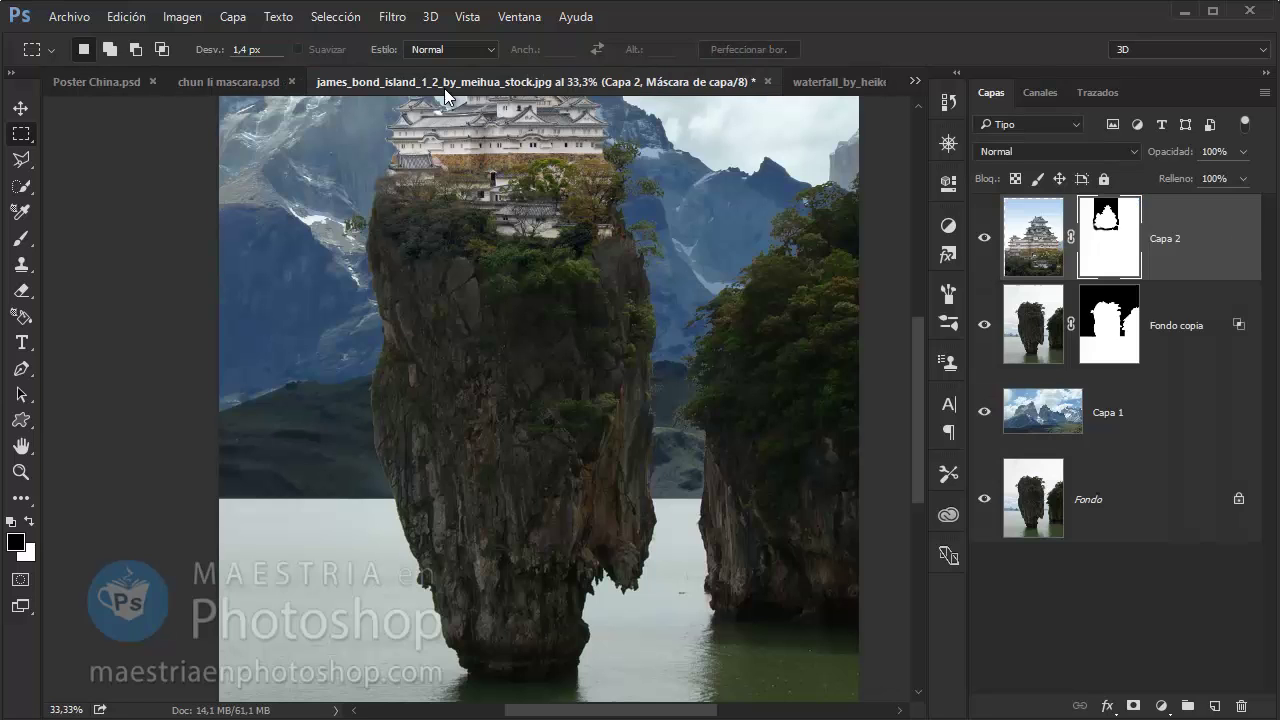
{"action": "key", "text": "ctrl+v"}
{"action": "key", "text": "v"}
{"action": "key", "text": "ctrl+t"}
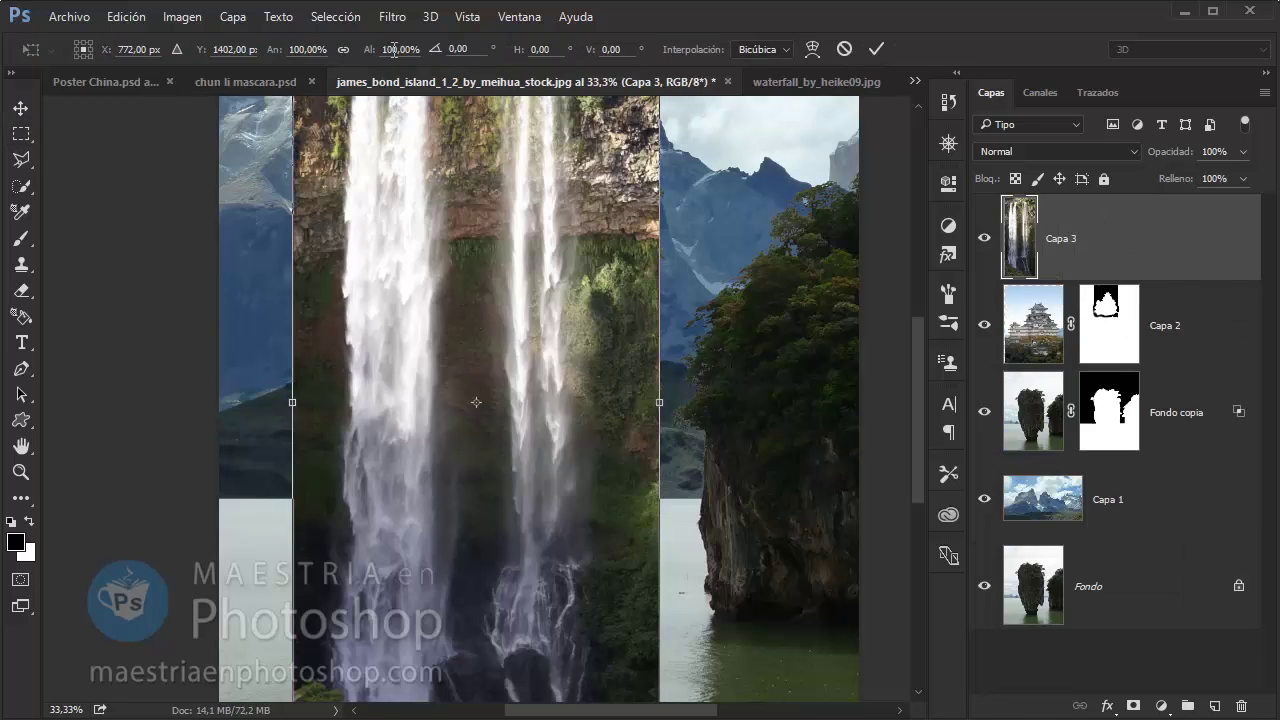
{"action": "left_click_drag", "start_coordinate": [371, 57], "coordinate": [314, 57]}
{"action": "mouse_move", "coordinate": [475, 300]}
{"action": "left_mouse_down"}
{"action": "mouse_move", "coordinate": [444, 303]}
{"action": "mouse_move", "coordinate": [445, 269]}
{"action": "left_mouse_up"}
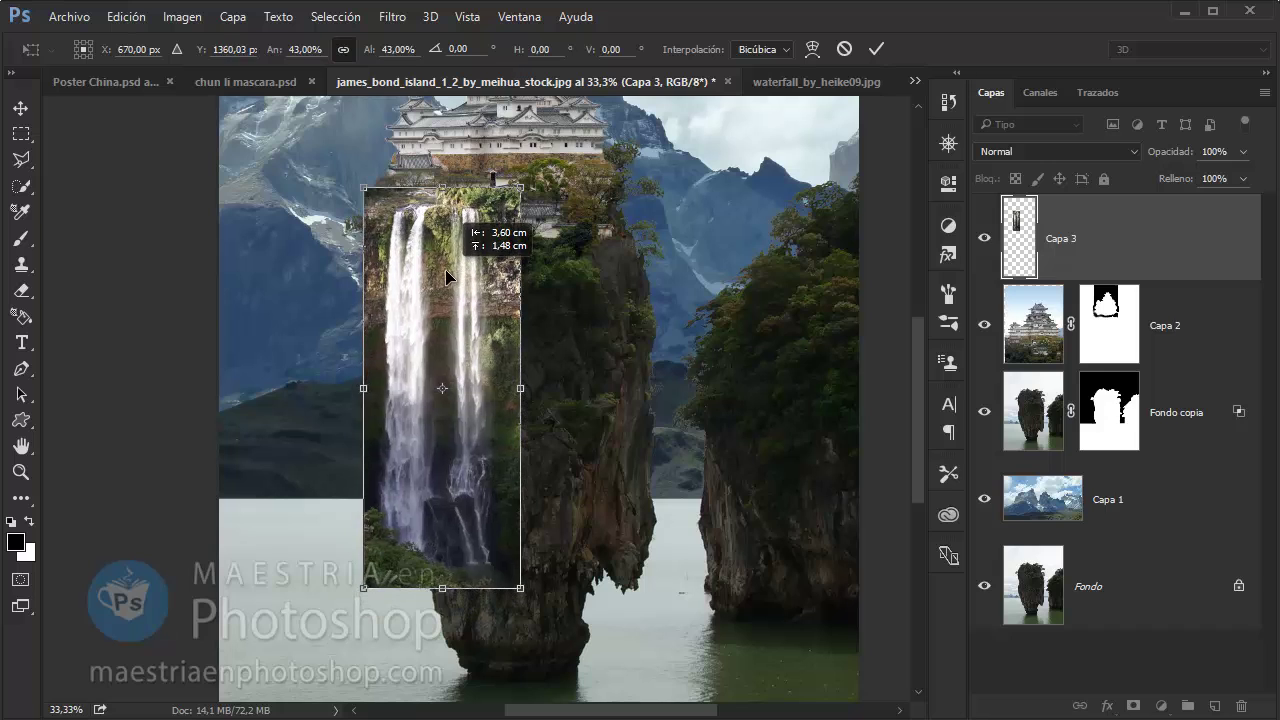
{"action": "key", "text": "Return"}
{"action": "key", "text": "z"}
{"action": "left_click_drag", "start_coordinate": [455, 195], "coordinate": [490, 195]}
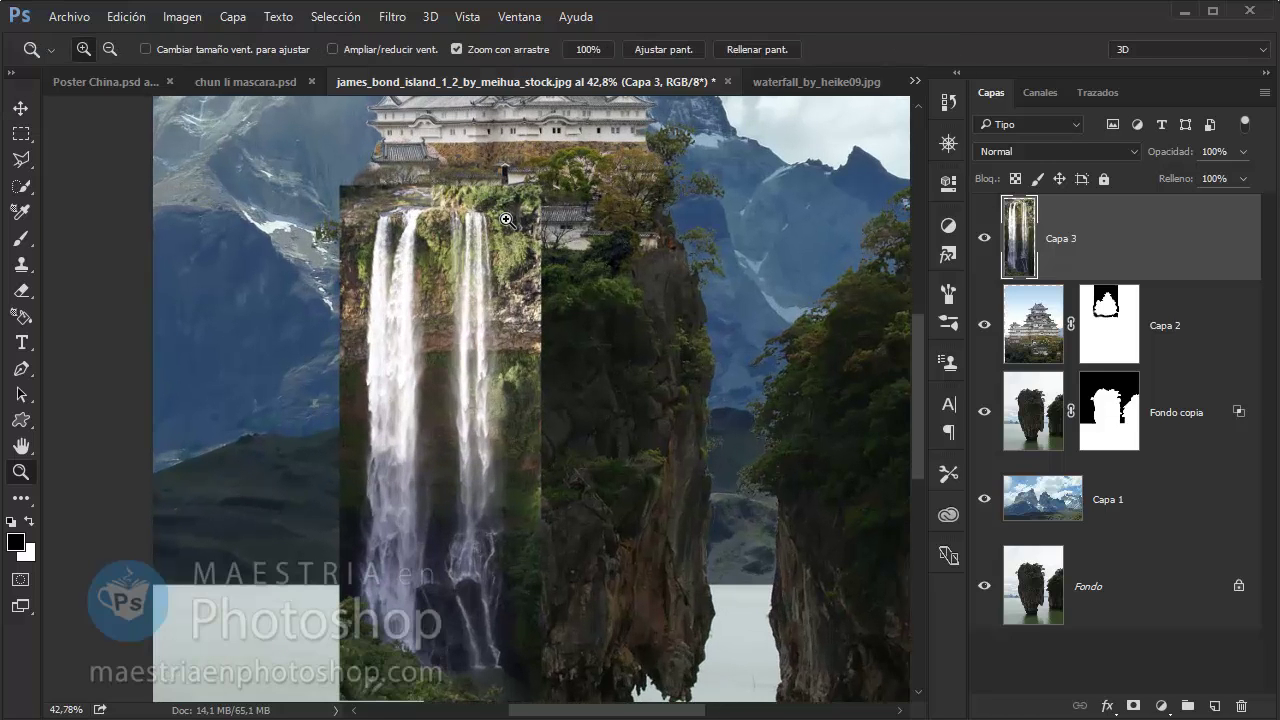
Add a mask to Capa 3 and hide the waterfall layer's top edge and right edge band
{"action": "key", "text": "b"}
{"action": "left_click", "coordinate": [1133, 705]}
{"action": "right_click", "coordinate": [510, 186]}
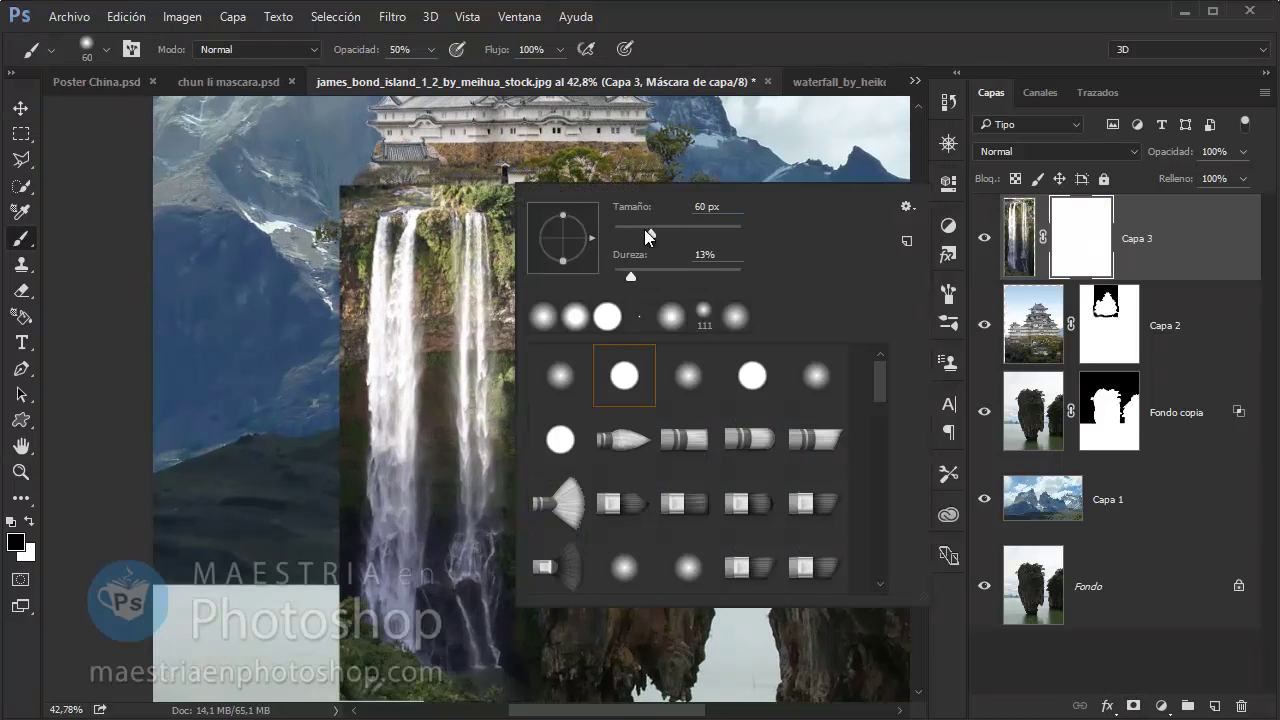
{"action": "key", "text": "Return"}
{"action": "mouse_move", "coordinate": [530, 190]}
{"action": "left_mouse_down"}
{"action": "mouse_move", "coordinate": [316, 183]}
{"action": "mouse_move", "coordinate": [589, 182]}
{"action": "left_mouse_up"}
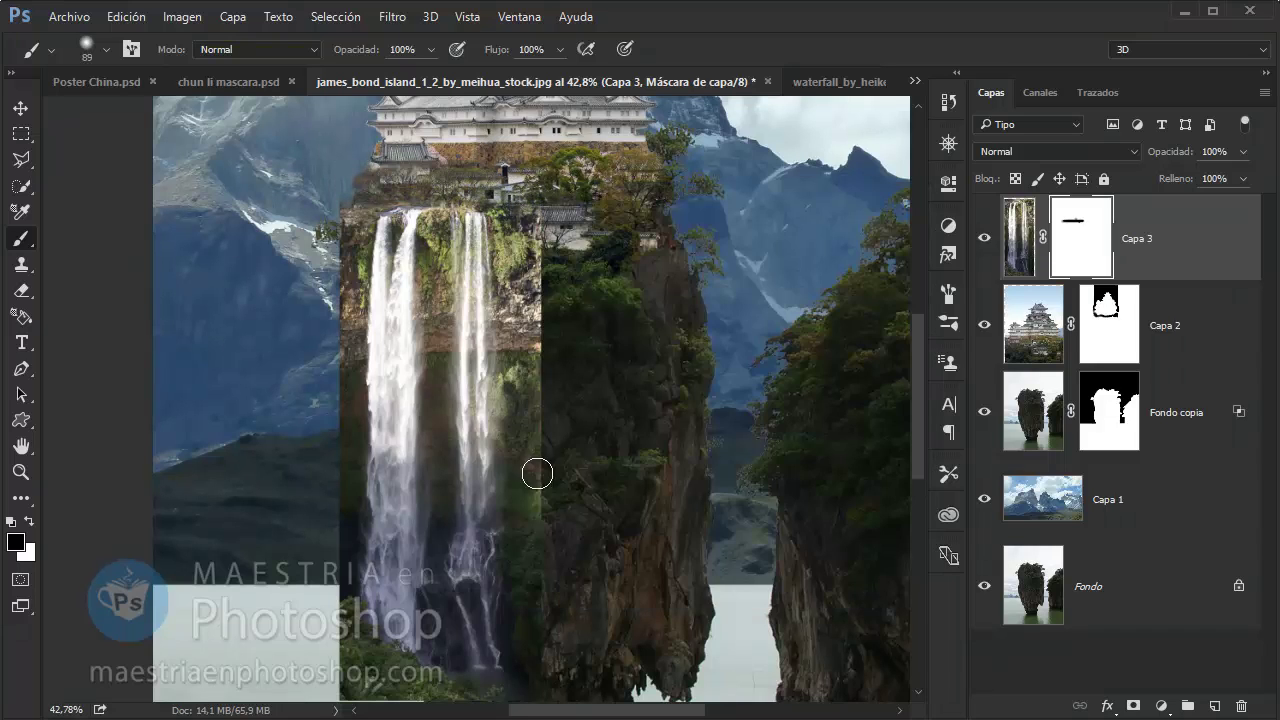
{"action": "left_click_drag", "start_coordinate": [537, 473], "coordinate": [544, 638]}
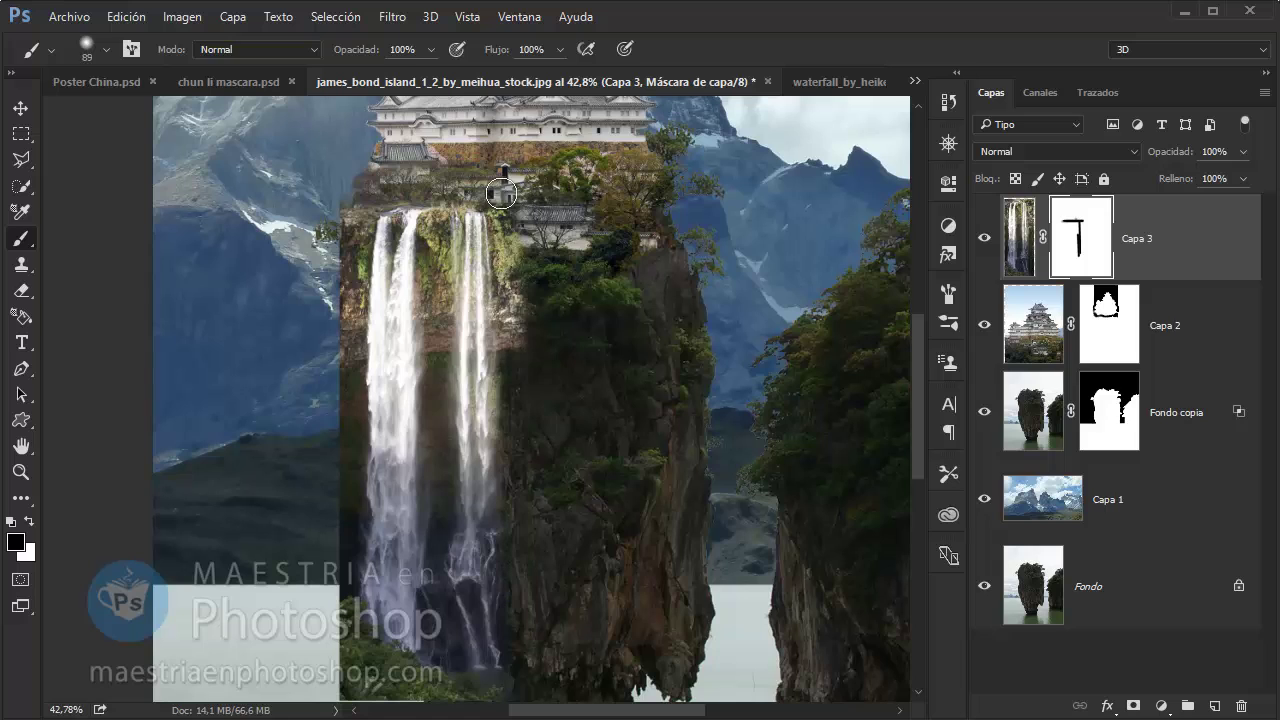
{"action": "scroll", "coordinate": [534, 437], "scroll_direction": "down", "scroll_amount": 1}
{"action": "scroll", "coordinate": [534, 437], "scroll_direction": "down", "scroll_amount": 4}
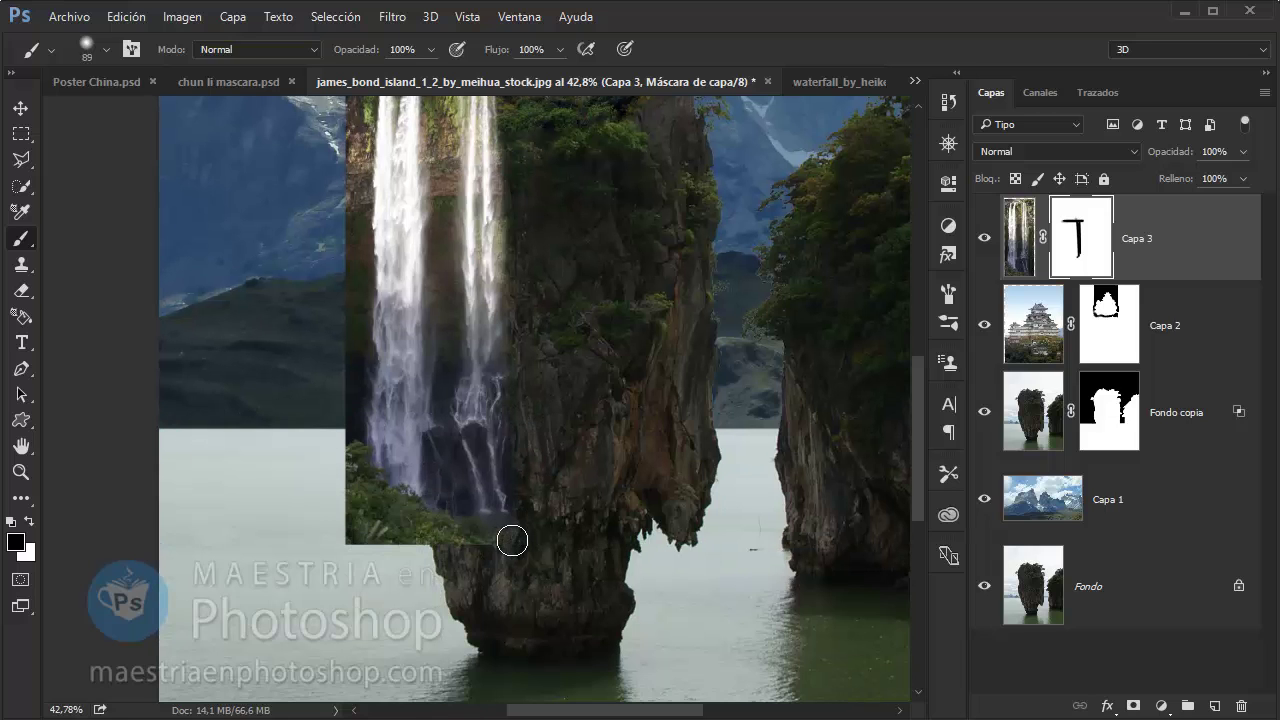
Mask out the green foliage at lower left and the layer's left edge strip
{"action": "mouse_move", "coordinate": [500, 540]}
{"action": "left_mouse_down"}
{"action": "mouse_move", "coordinate": [371, 523]}
{"action": "mouse_move", "coordinate": [333, 467]}
{"action": "left_mouse_up"}
{"action": "right_click", "coordinate": [376, 480]}
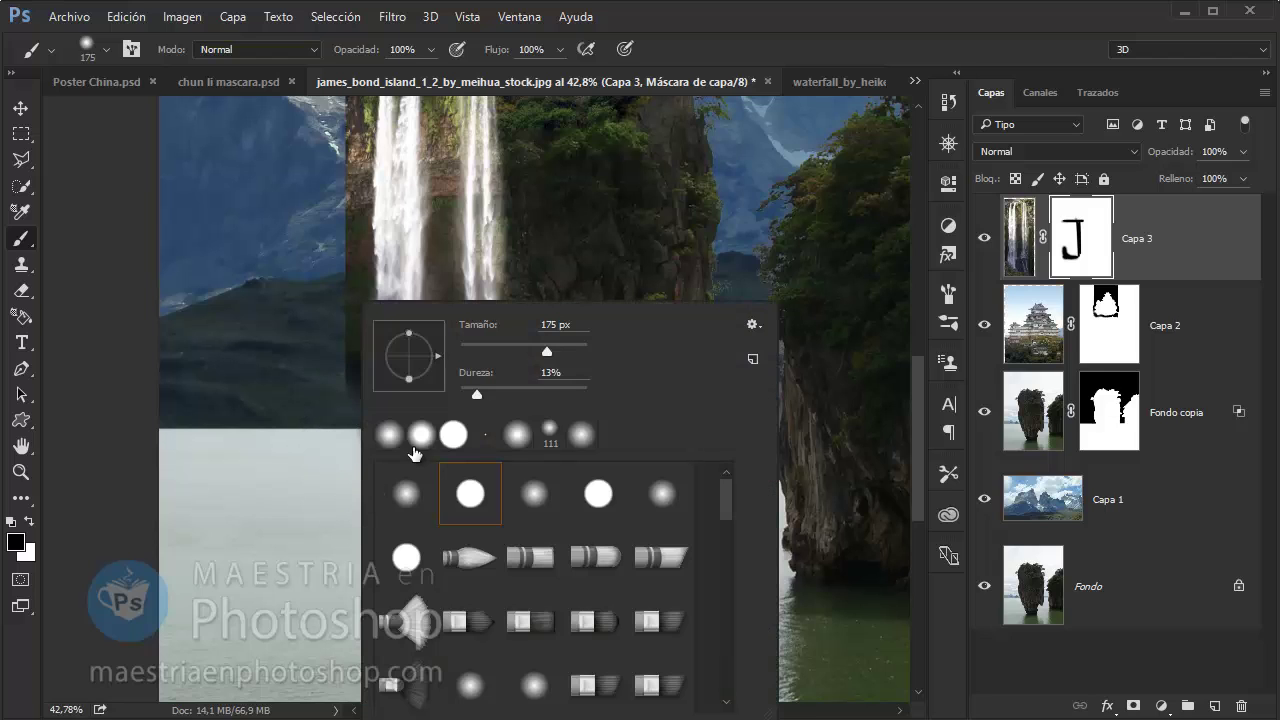
{"action": "key", "text": "Return"}
{"action": "scroll", "coordinate": [314, 429], "scroll_direction": "up", "scroll_amount": 4}
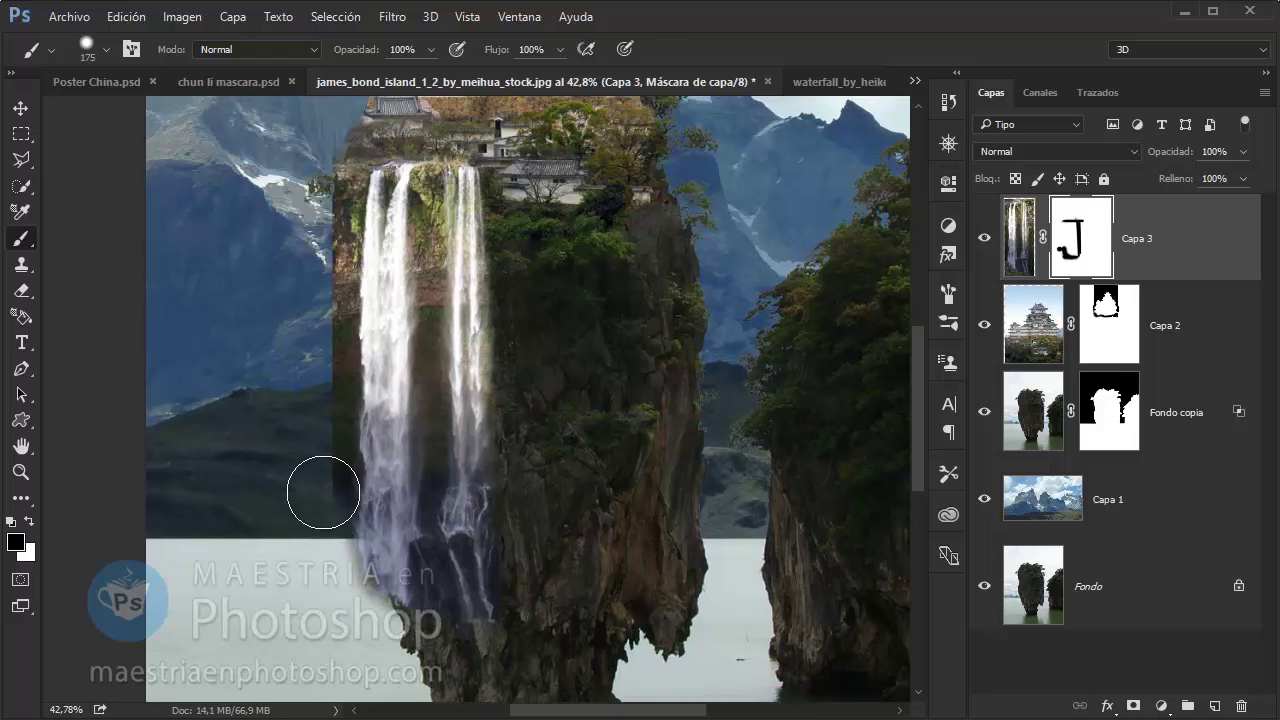
{"action": "left_click_drag", "start_coordinate": [323, 434], "coordinate": [324, 325]}
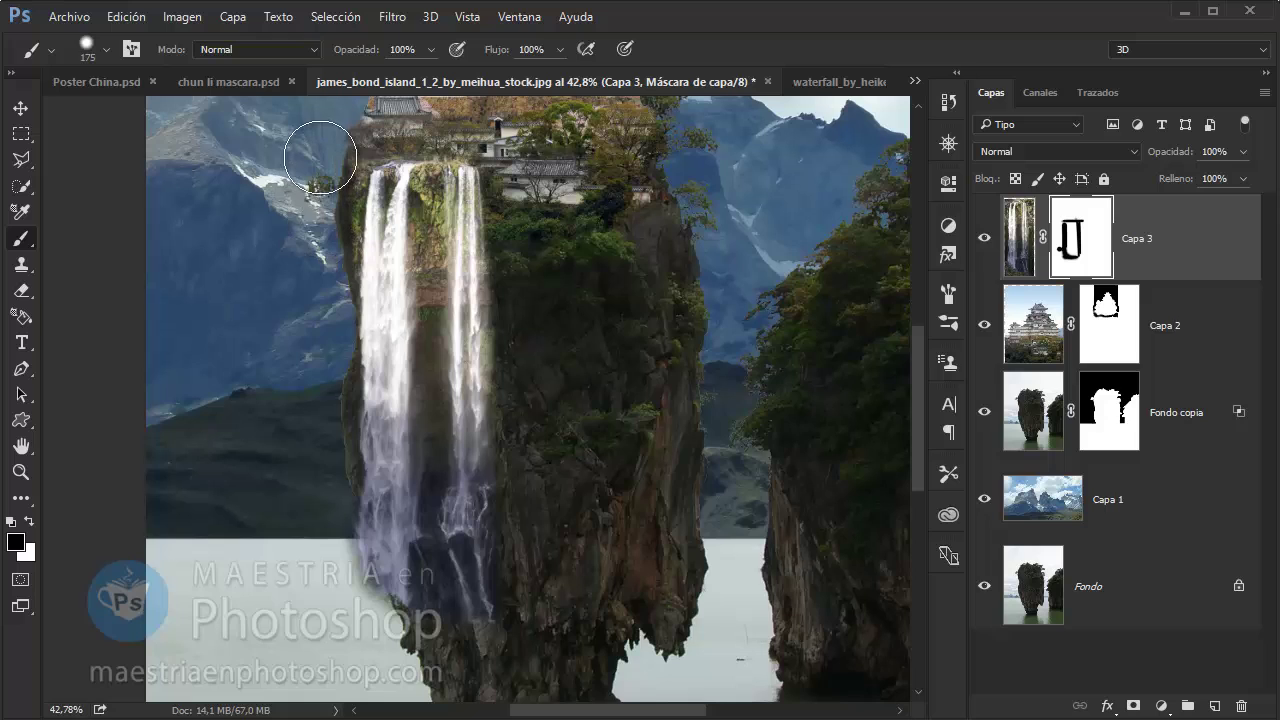
{"action": "left_click_drag", "start_coordinate": [320, 185], "coordinate": [305, 325]}
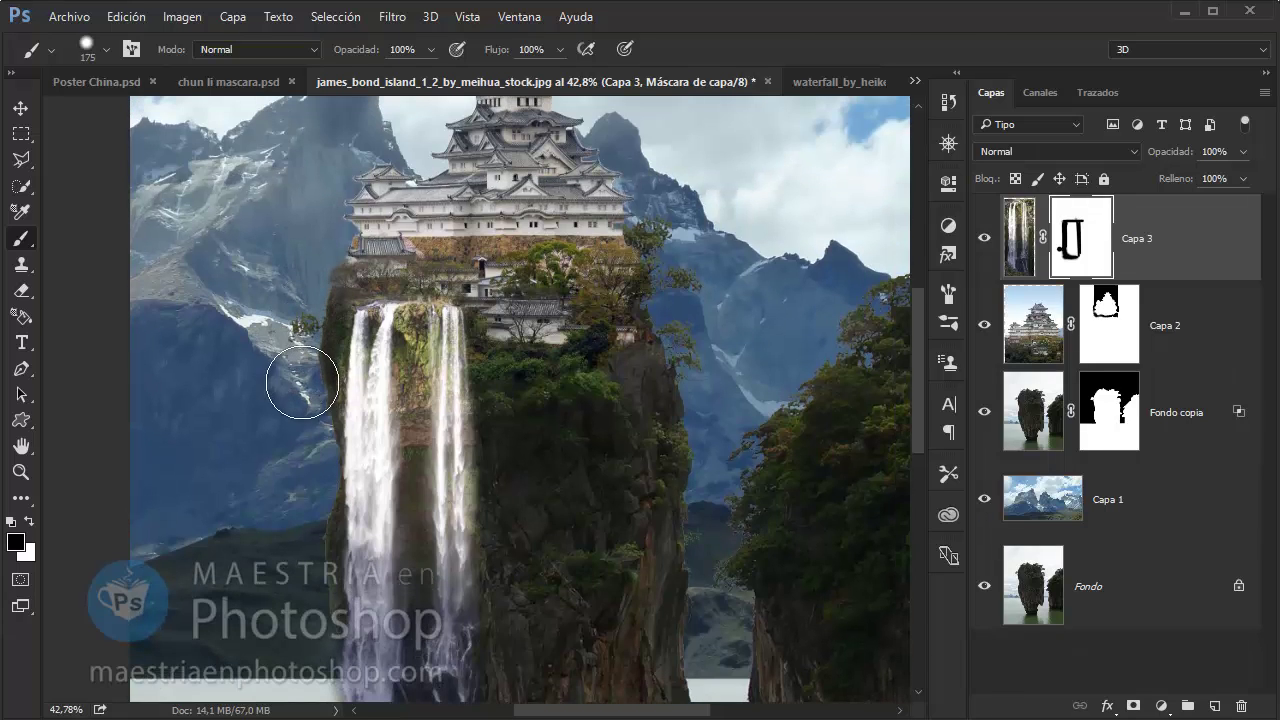
Mask the rock strip between the two waterfalls with a smaller brush, then undo that stroke
{"action": "right_click", "coordinate": [425, 320]}
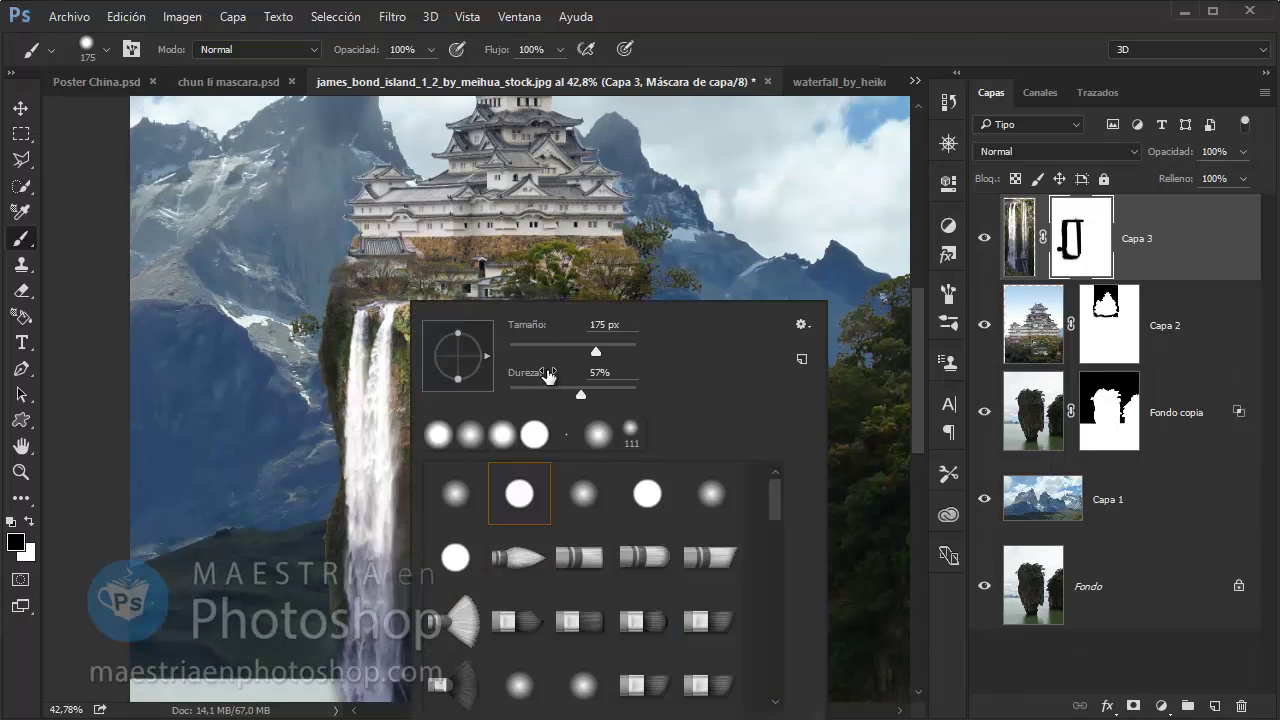
{"action": "key", "text": "Return"}
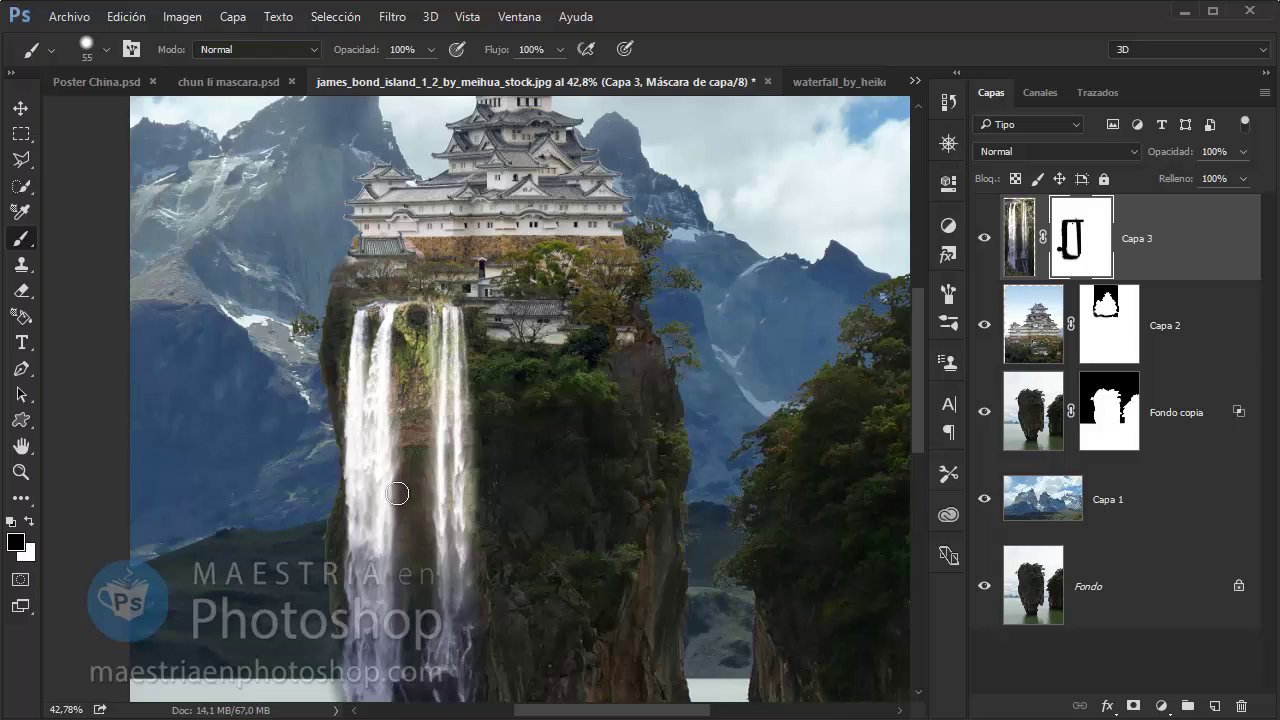
{"action": "left_click_drag", "start_coordinate": [415, 540], "coordinate": [409, 331]}
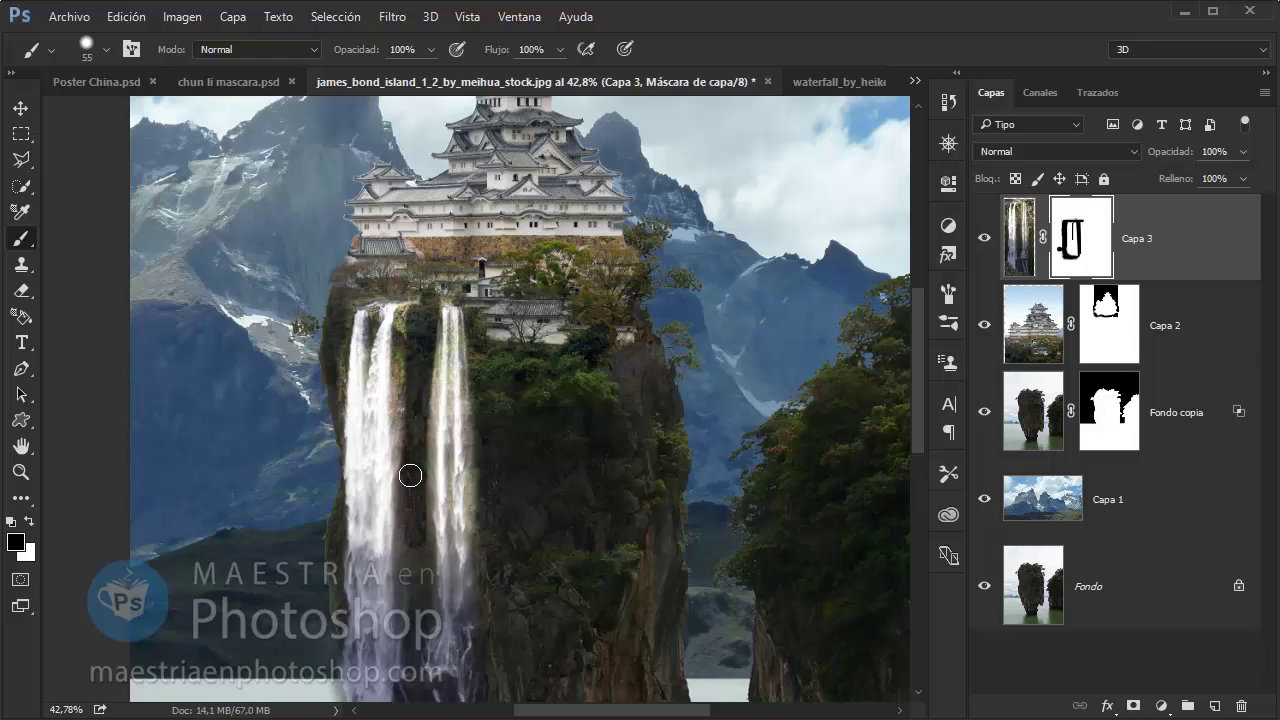
{"action": "right_click", "coordinate": [398, 358]}
{"action": "key", "text": "Return"}
{"action": "mouse_move", "coordinate": [412, 304]}
{"action": "left_mouse_down"}
{"action": "mouse_move", "coordinate": [446, 311]}
{"action": "mouse_move", "coordinate": [397, 354]}
{"action": "mouse_move", "coordinate": [400, 556]}
{"action": "left_mouse_up"}
{"action": "mouse_move", "coordinate": [399, 644]}
{"action": "left_mouse_down"}
{"action": "mouse_move", "coordinate": [394, 240]}
{"action": "mouse_move", "coordinate": [420, 408]}
{"action": "mouse_move", "coordinate": [435, 265]}
{"action": "left_mouse_up"}
{"action": "key", "text": "ctrl+z"}
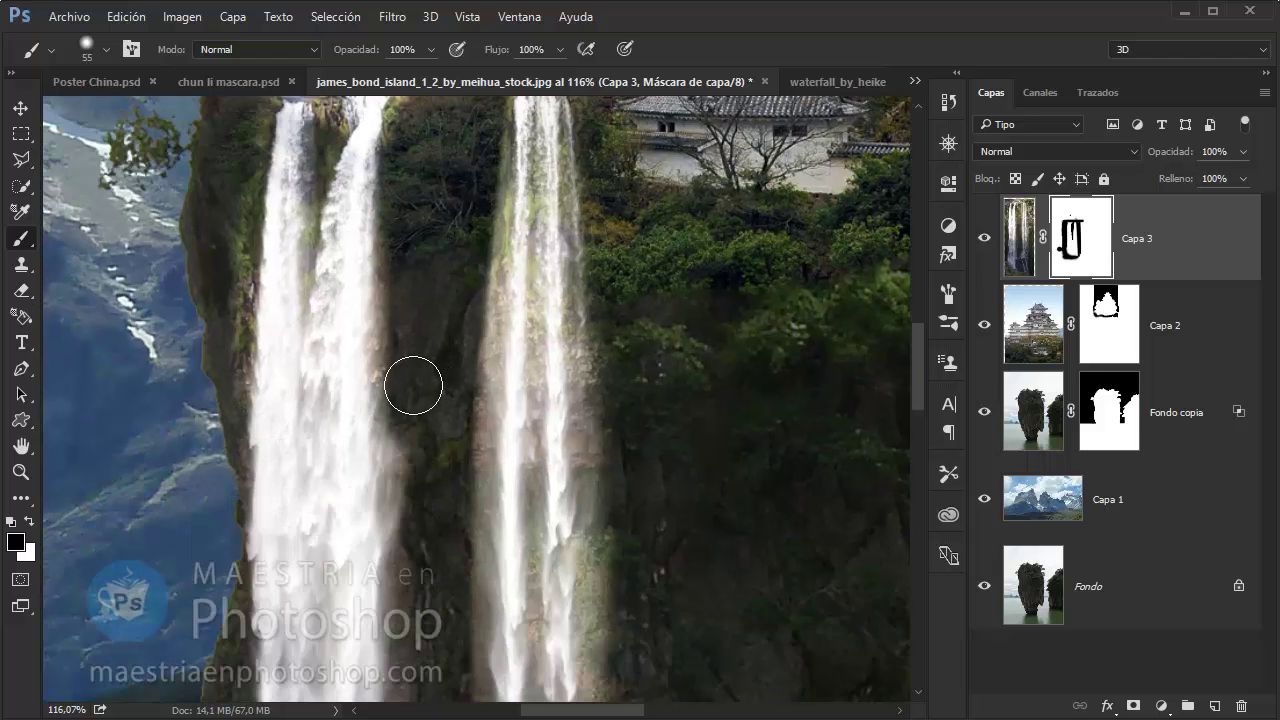
{"action": "right_click", "coordinate": [426, 424]}
{"action": "left_click", "coordinate": [407, 336]}
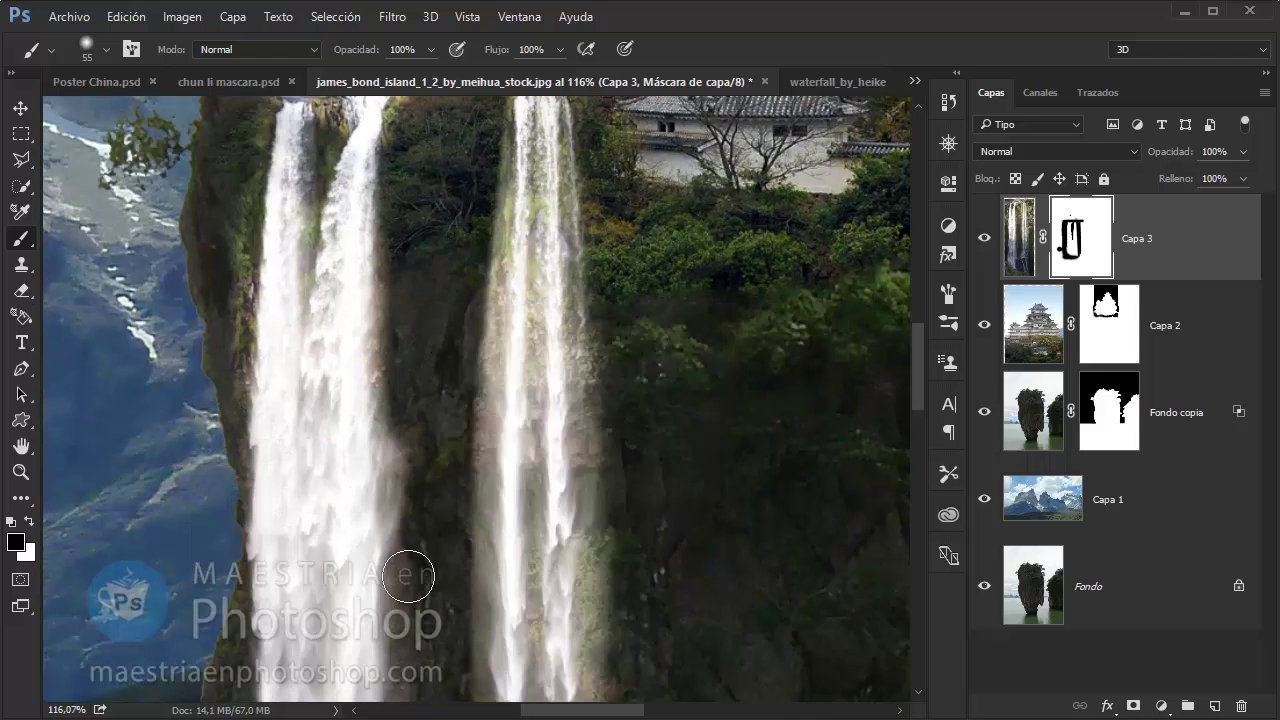
Set the brush to 130 px, frame the waterfall tops and castle, and open Capa 3's blending options
{"action": "scroll", "coordinate": [423, 480], "scroll_direction": "up", "scroll_amount": 5}
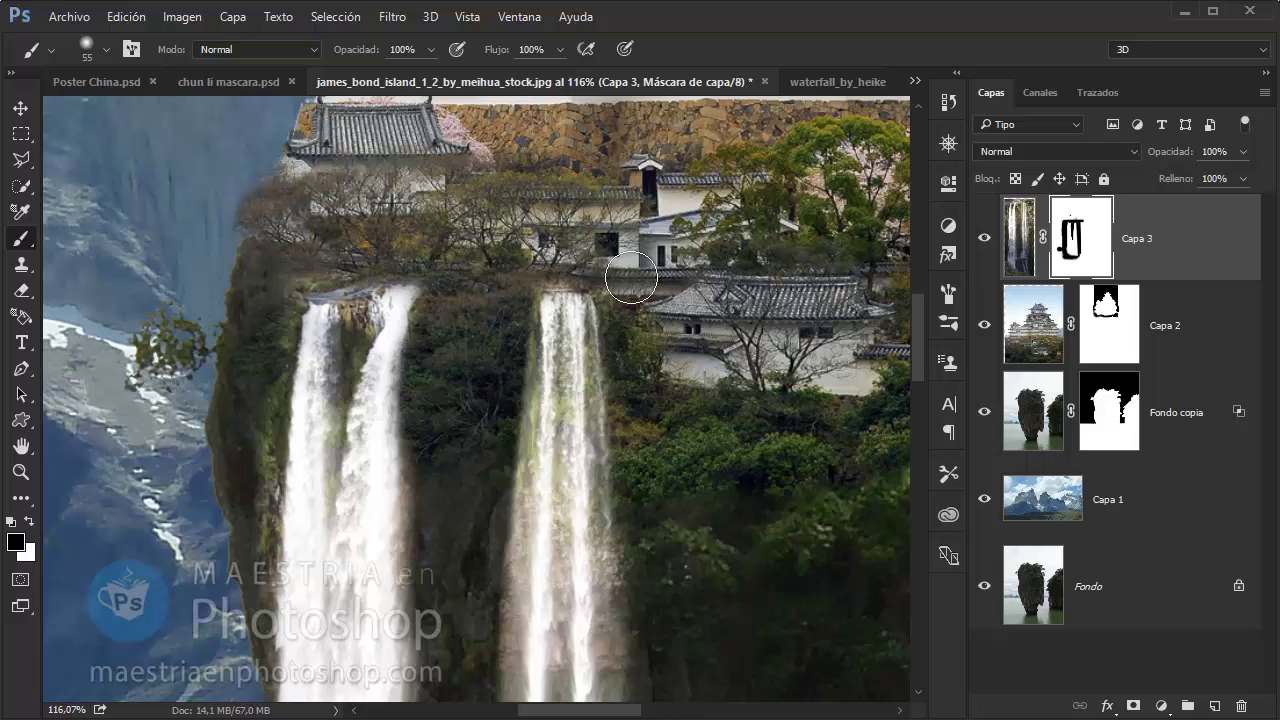
{"action": "left_click_drag", "start_coordinate": [502, 263], "coordinate": [496, 197]}
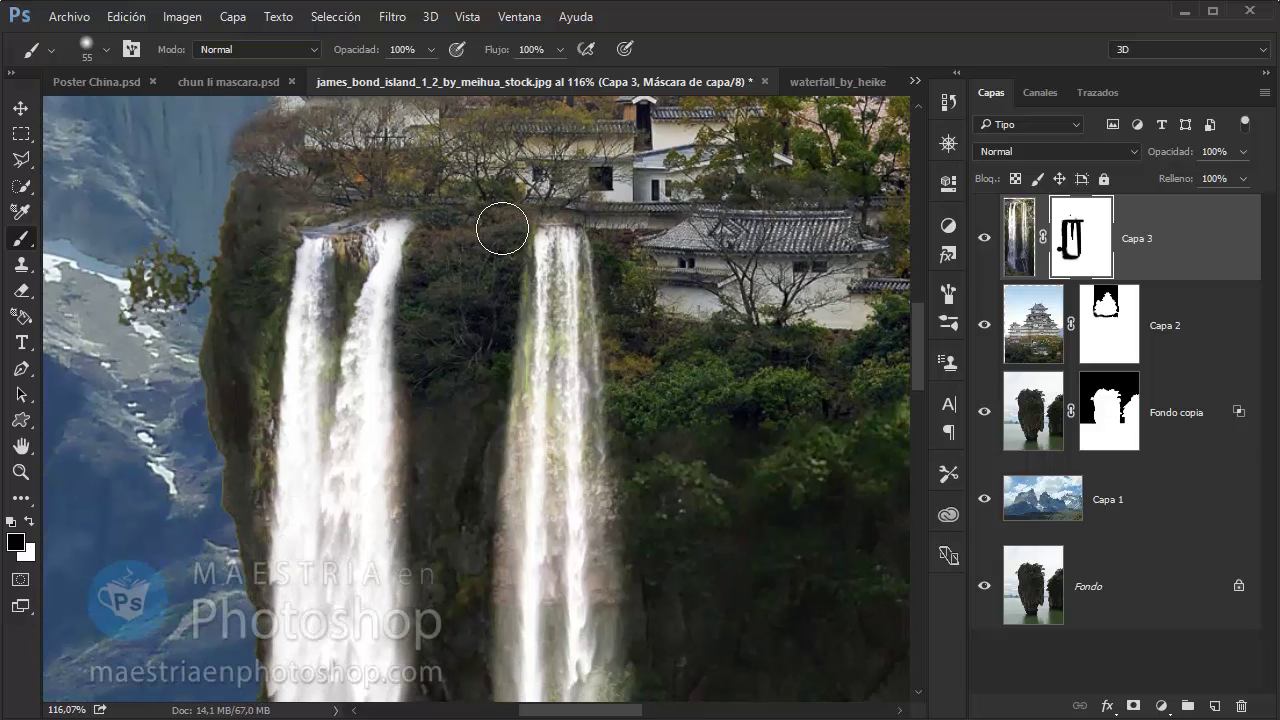
{"action": "scroll", "coordinate": [477, 551], "scroll_direction": "down", "scroll_amount": 5}
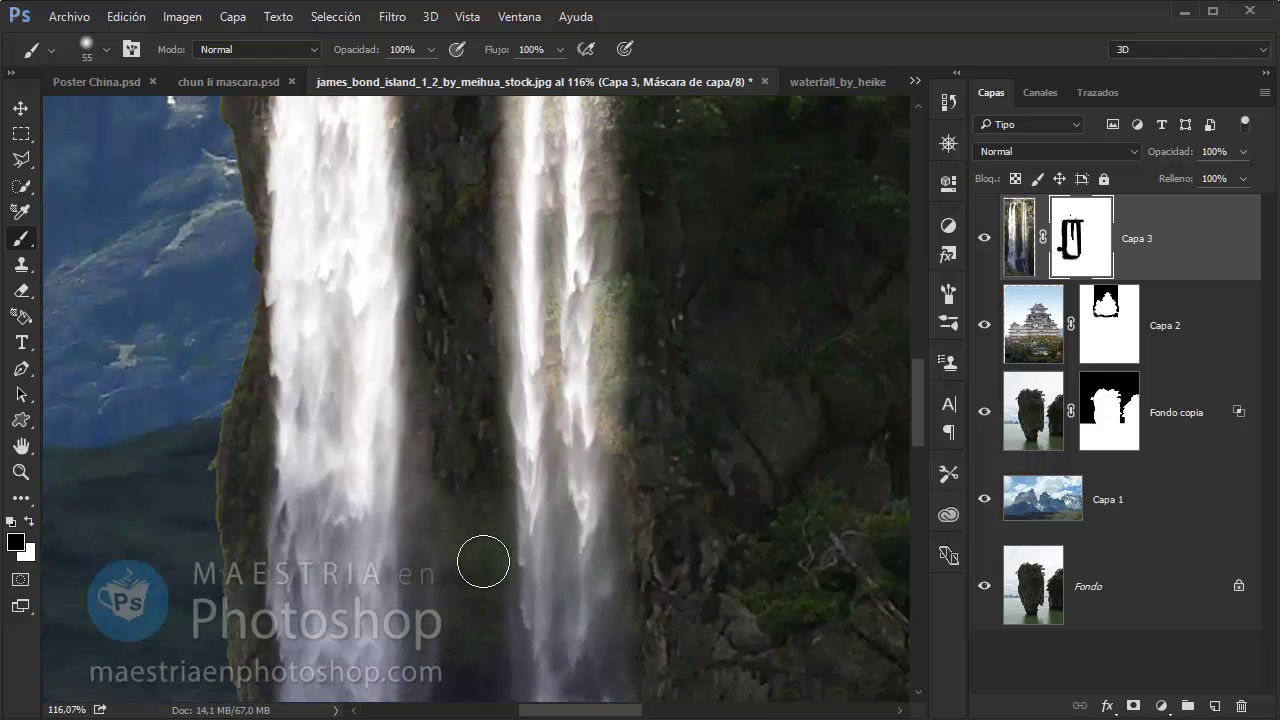
{"action": "right_click", "coordinate": [580, 372]}
{"action": "type", "text": "130"}
{"action": "key", "text": "Tab"}
{"action": "key", "text": "Return"}
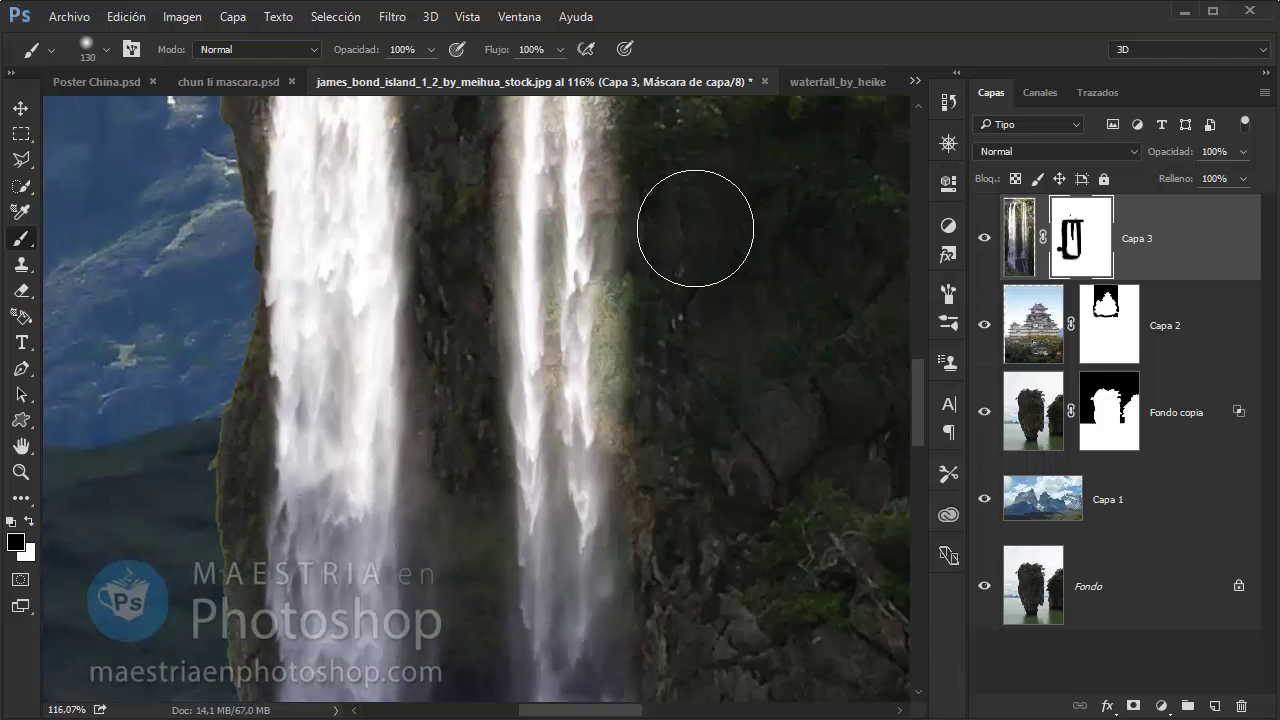
{"action": "left_click_drag", "start_coordinate": [680, 240], "coordinate": [686, 509]}
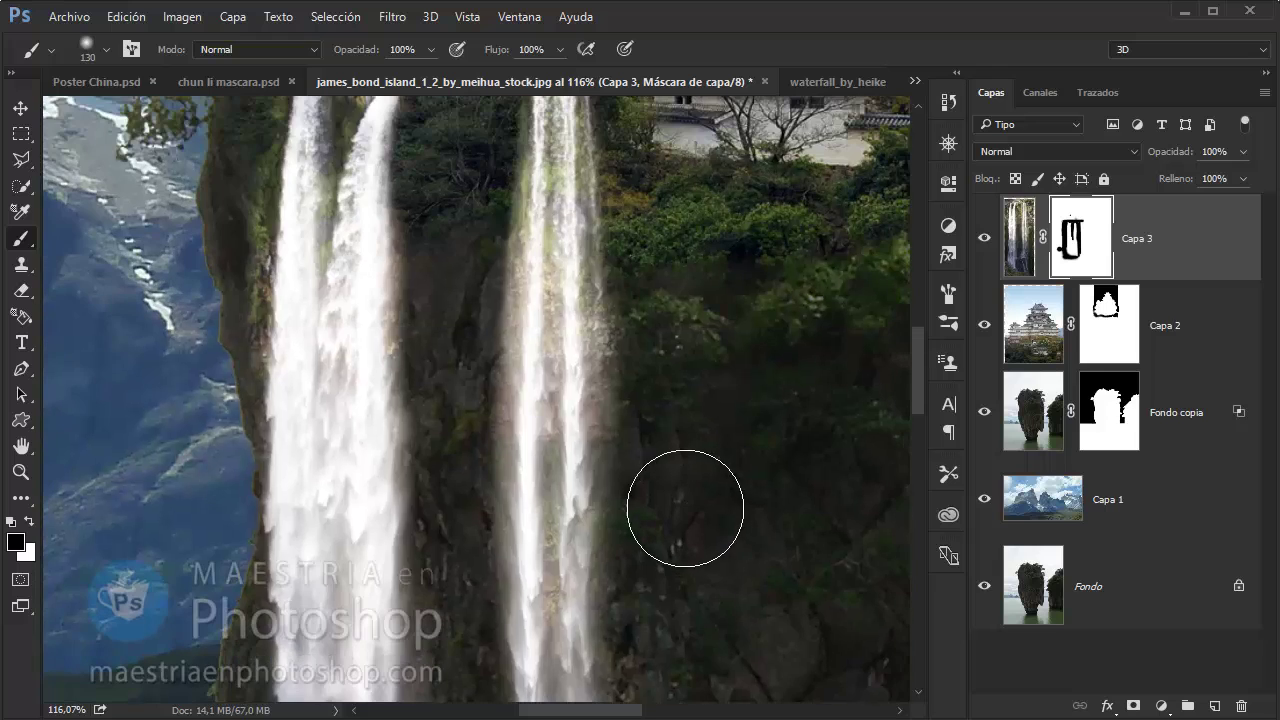
{"action": "left_click_drag", "start_coordinate": [694, 263], "coordinate": [662, 550]}
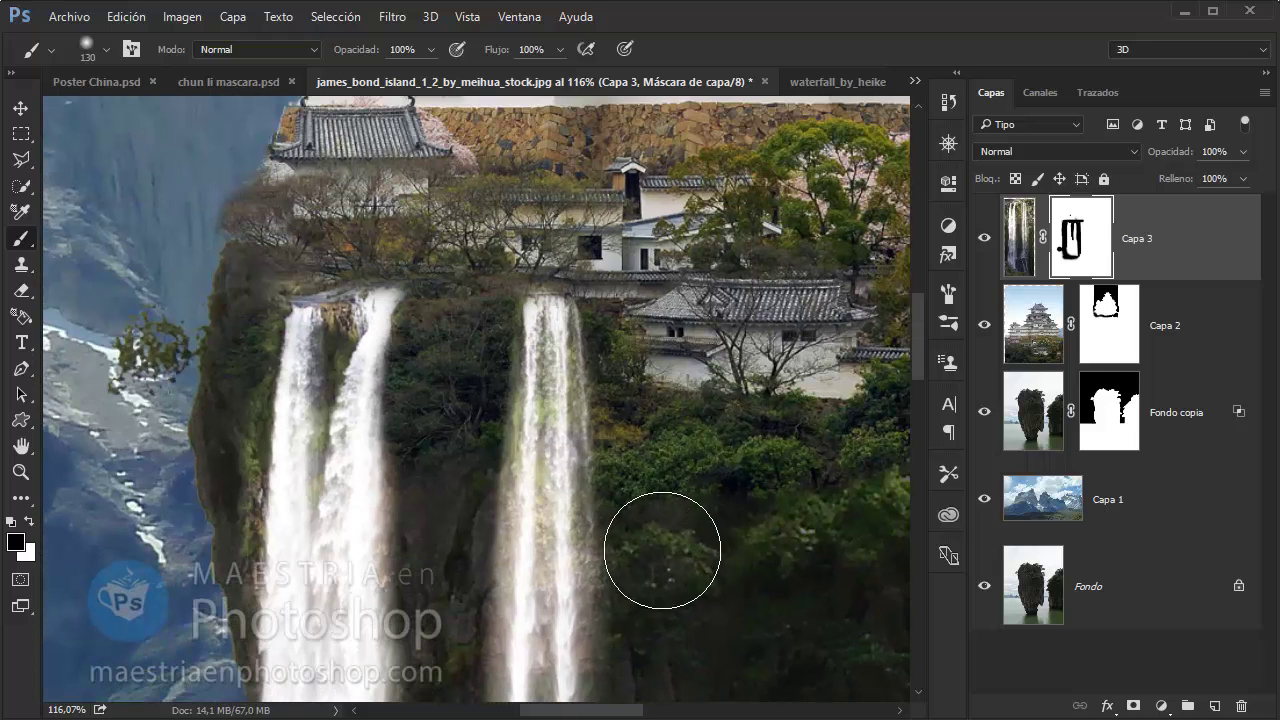
{"action": "double_click", "coordinate": [1212, 236]}
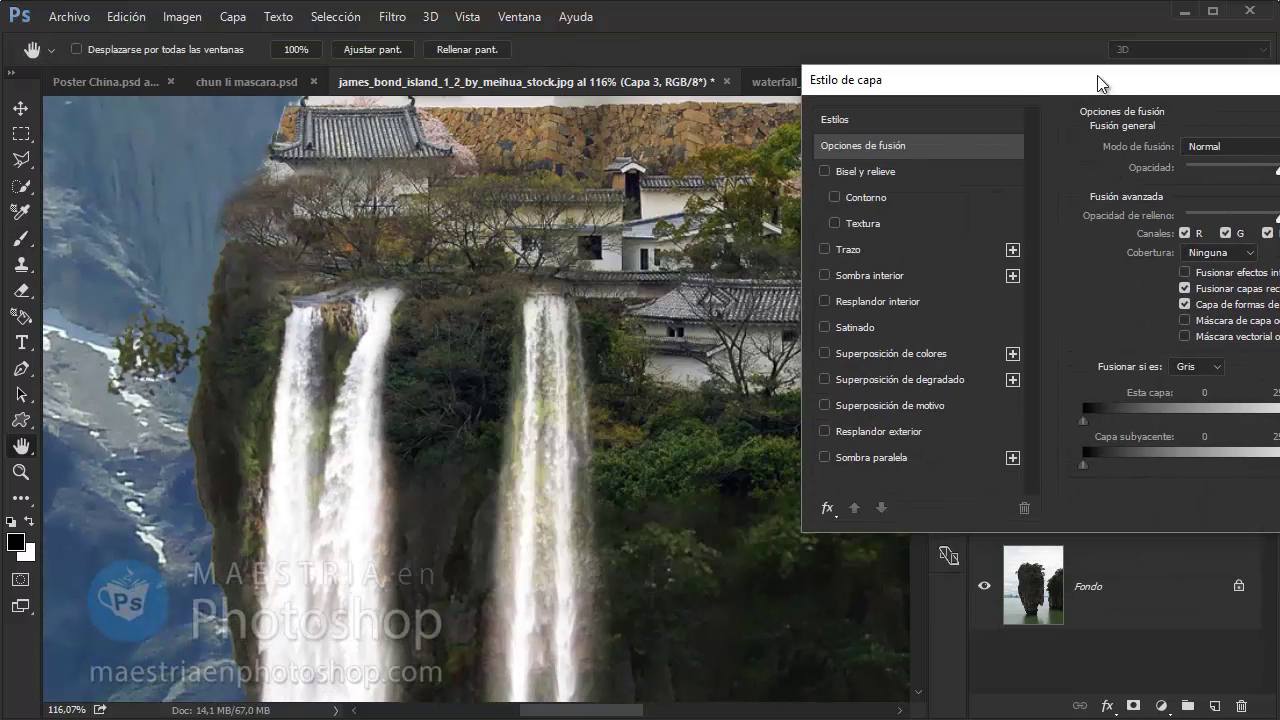
Fade out the waterfall's darker tones with Gray Blend If sliders and lower opacity to 76%
{"action": "left_click_drag", "start_coordinate": [1100, 83], "coordinate": [946, 46]}
{"action": "mouse_move", "coordinate": [1182, 384]}
{"action": "left_mouse_down"}
{"action": "mouse_move", "coordinate": [1113, 392]}
{"action": "mouse_move", "coordinate": [1182, 385]}
{"action": "left_mouse_up"}
{"action": "mouse_move", "coordinate": [1000, 400]}
{"action": "left_mouse_down"}
{"action": "mouse_move", "coordinate": [1147, 382]}
{"action": "mouse_move", "coordinate": [986, 386]}
{"action": "mouse_move", "coordinate": [1128, 386]}
{"action": "mouse_move", "coordinate": [1057, 393]}
{"action": "left_mouse_up"}
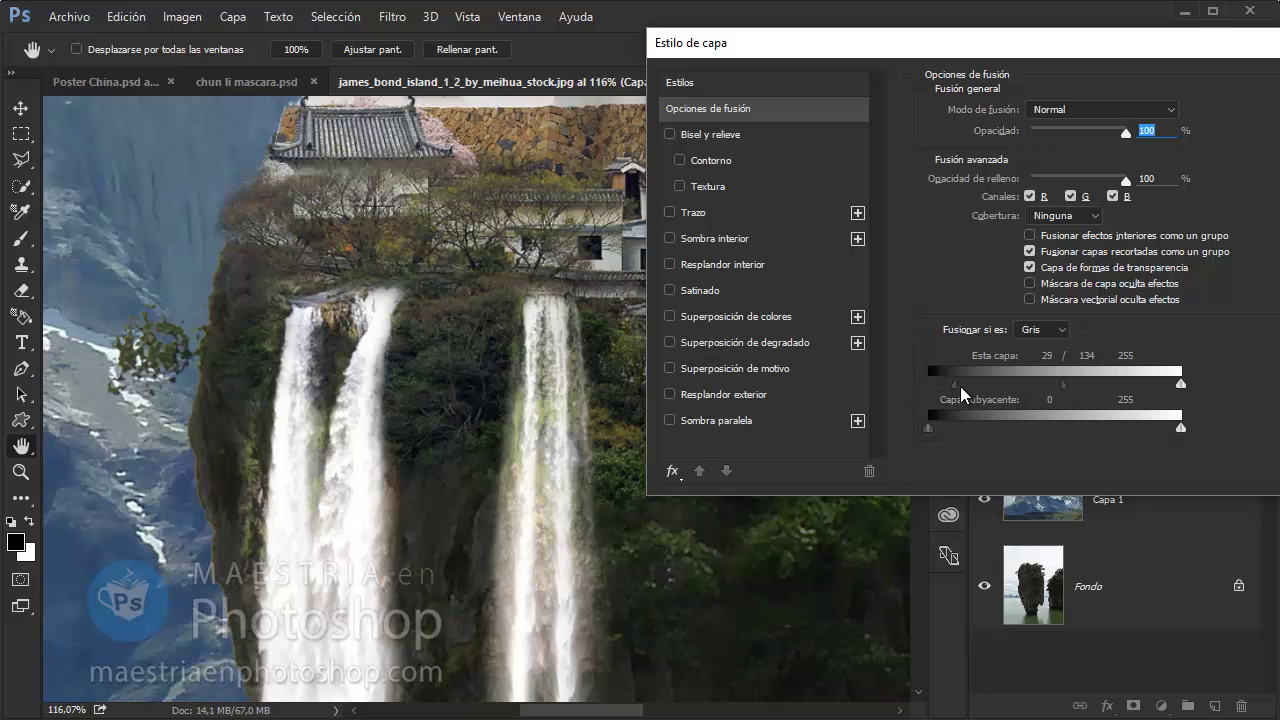
{"action": "mouse_move", "coordinate": [963, 393]}
{"action": "left_mouse_down"}
{"action": "mouse_move", "coordinate": [1045, 398]}
{"action": "mouse_move", "coordinate": [935, 390]}
{"action": "left_mouse_up"}
{"action": "mouse_move", "coordinate": [1124, 133]}
{"action": "left_mouse_down"}
{"action": "mouse_move", "coordinate": [1089, 134]}
{"action": "mouse_move", "coordinate": [1103, 137]}
{"action": "left_mouse_up"}
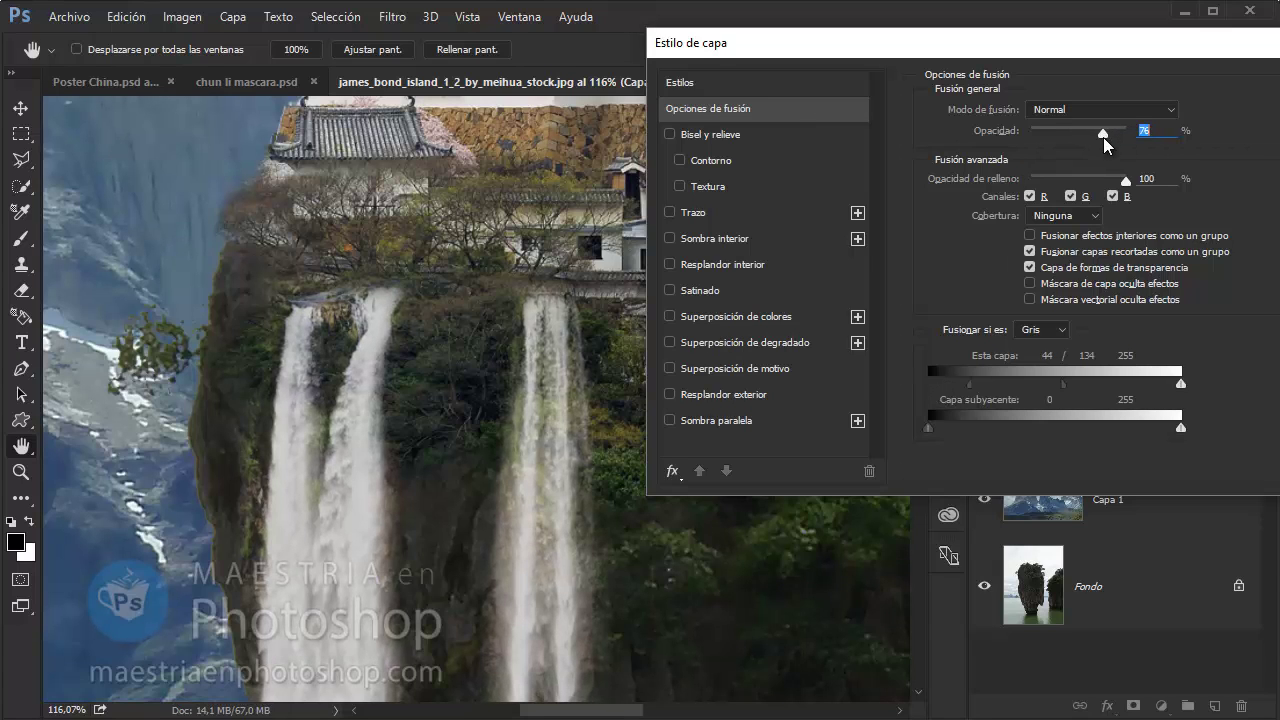
Switch Blend If to the Green channel, split the fade at 0/175, and apply
{"action": "left_click", "coordinate": [1037, 331]}
{"action": "left_click", "coordinate": [1045, 376]}
{"action": "mouse_move", "coordinate": [930, 384]}
{"action": "left_mouse_down"}
{"action": "mouse_move", "coordinate": [1051, 390]}
{"action": "mouse_move", "coordinate": [934, 382]}
{"action": "left_mouse_up"}
{"action": "mouse_move", "coordinate": [1038, 385]}
{"action": "left_mouse_down"}
{"action": "mouse_move", "coordinate": [1131, 386]}
{"action": "mouse_move", "coordinate": [1096, 388]}
{"action": "left_mouse_up"}
{"action": "mouse_move", "coordinate": [1181, 384]}
{"action": "left_mouse_down"}
{"action": "mouse_move", "coordinate": [1140, 386]}
{"action": "mouse_move", "coordinate": [1182, 385]}
{"action": "left_mouse_up"}
{"action": "left_click_drag", "start_coordinate": [995, 45], "coordinate": [699, 45]}
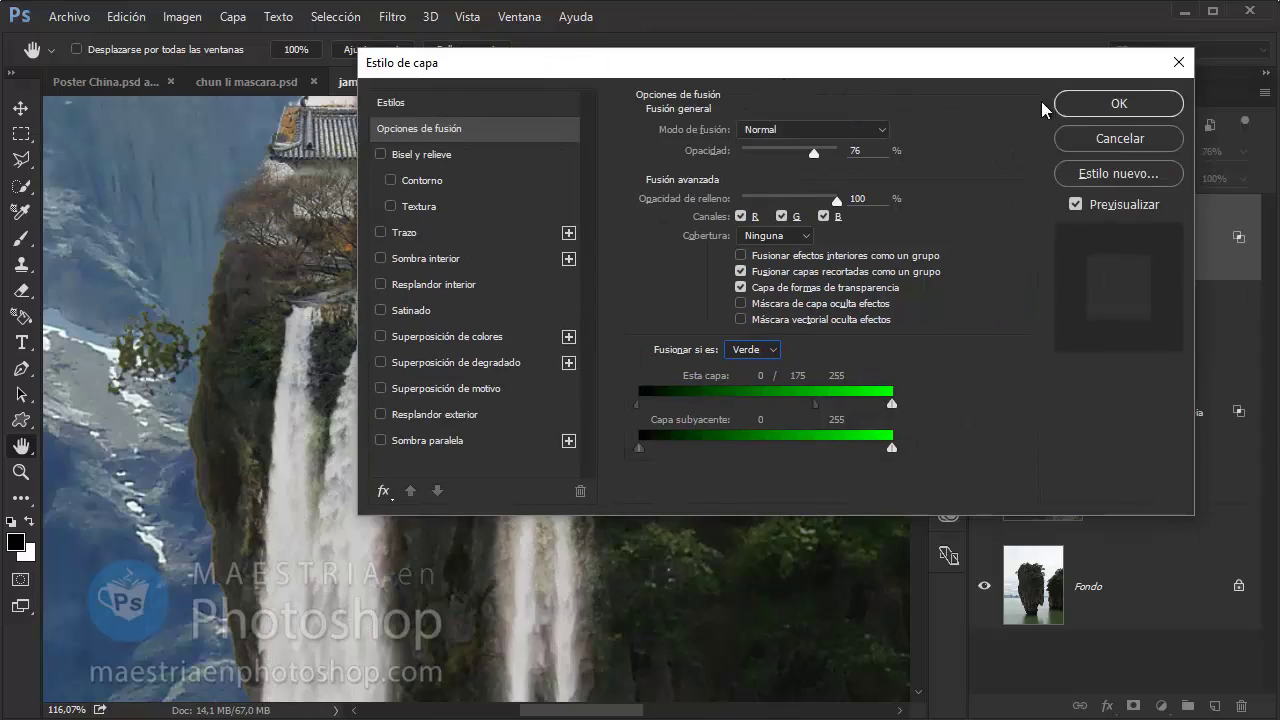
{"action": "left_click", "coordinate": [1112, 107]}
Zoom in on the waterfall base, then take the Brush and target the Capa 3 mask
{"action": "key", "text": "z"}
{"action": "key", "text": "ctrl+0"}
{"action": "left_click_drag", "start_coordinate": [517, 251], "coordinate": [477, 316]}
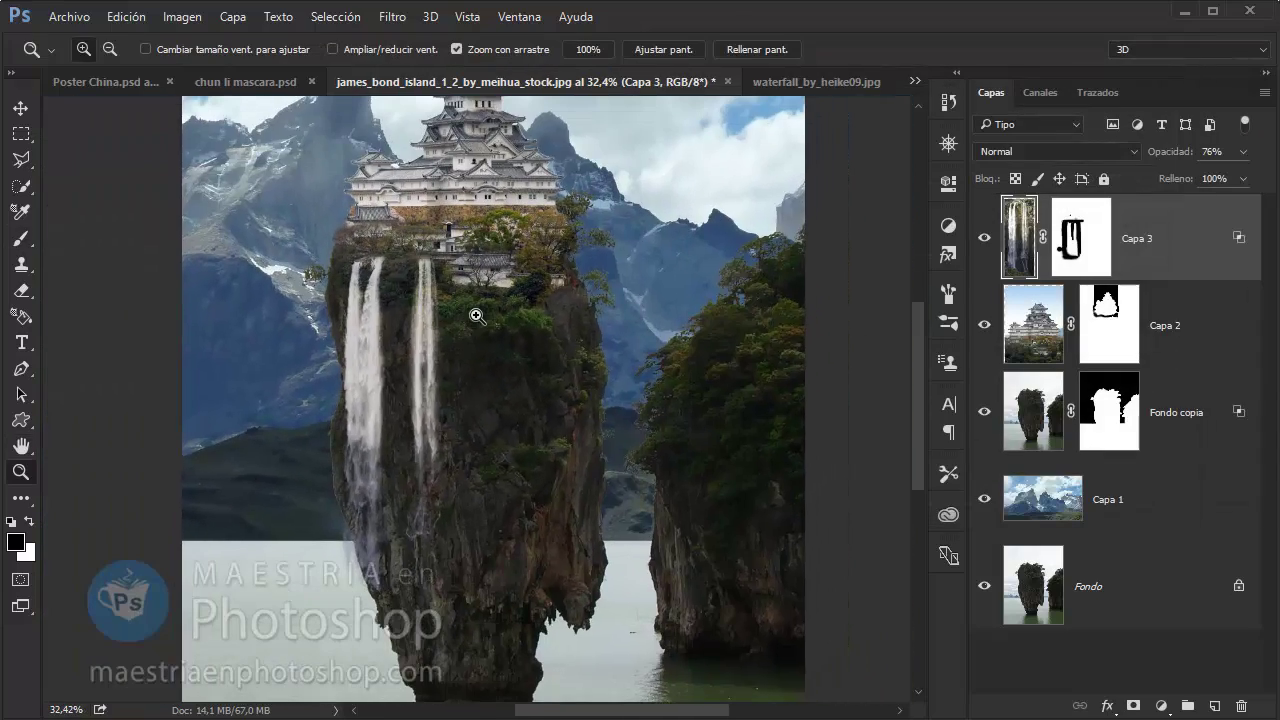
{"action": "mouse_move", "coordinate": [297, 576]}
{"action": "left_mouse_down"}
{"action": "mouse_move", "coordinate": [439, 559]}
{"action": "mouse_move", "coordinate": [366, 443]}
{"action": "mouse_move", "coordinate": [394, 586]}
{"action": "left_mouse_up"}
{"action": "key", "text": "b"}
{"action": "left_click", "coordinate": [1058, 255]}
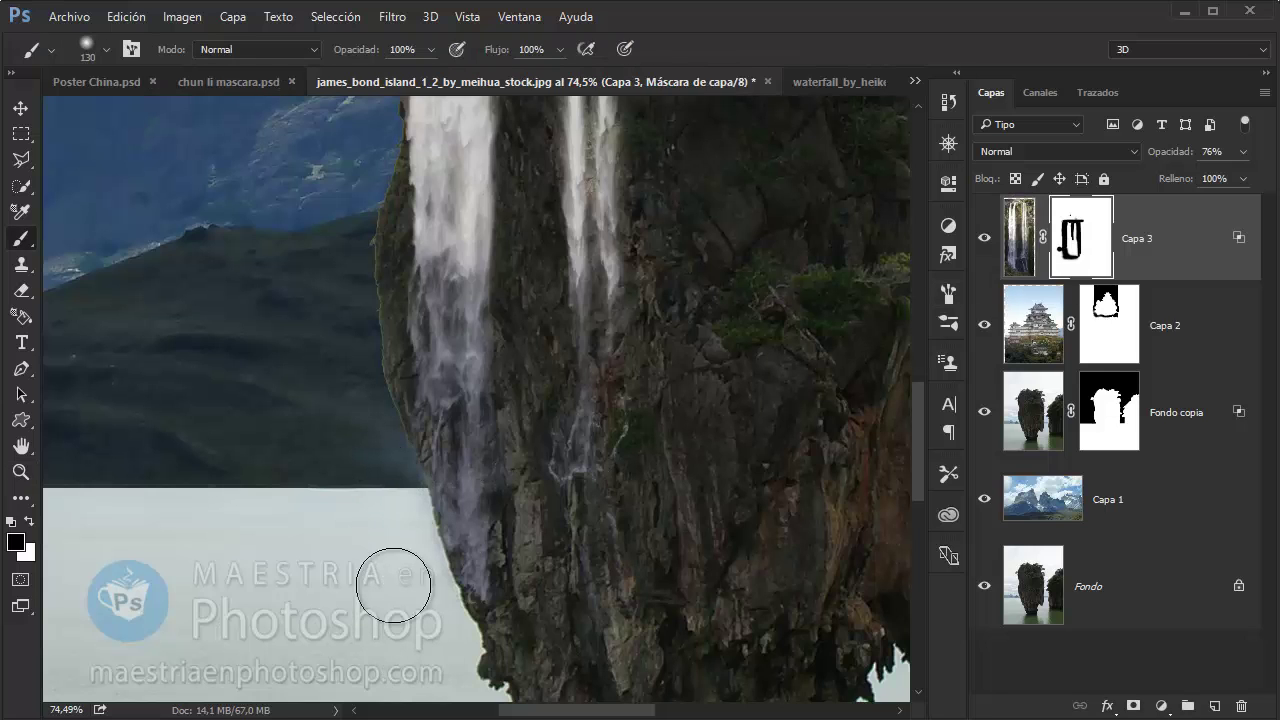
{"action": "key", "text": "z"}
{"action": "scroll", "coordinate": [590, 300], "scroll_direction": "down", "scroll_amount": 3}
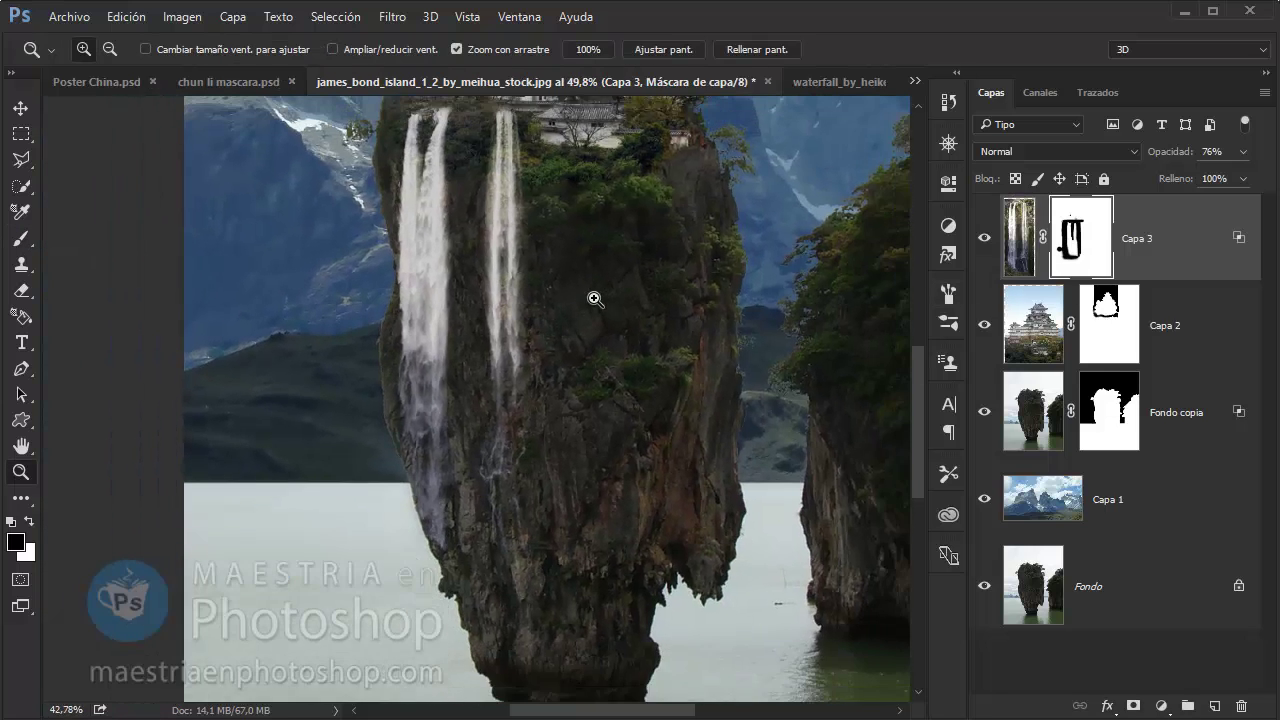
{"action": "scroll", "coordinate": [514, 408], "scroll_direction": "up", "scroll_amount": 5}
{"action": "scroll", "coordinate": [513, 407], "scroll_direction": "up", "scroll_amount": 1}
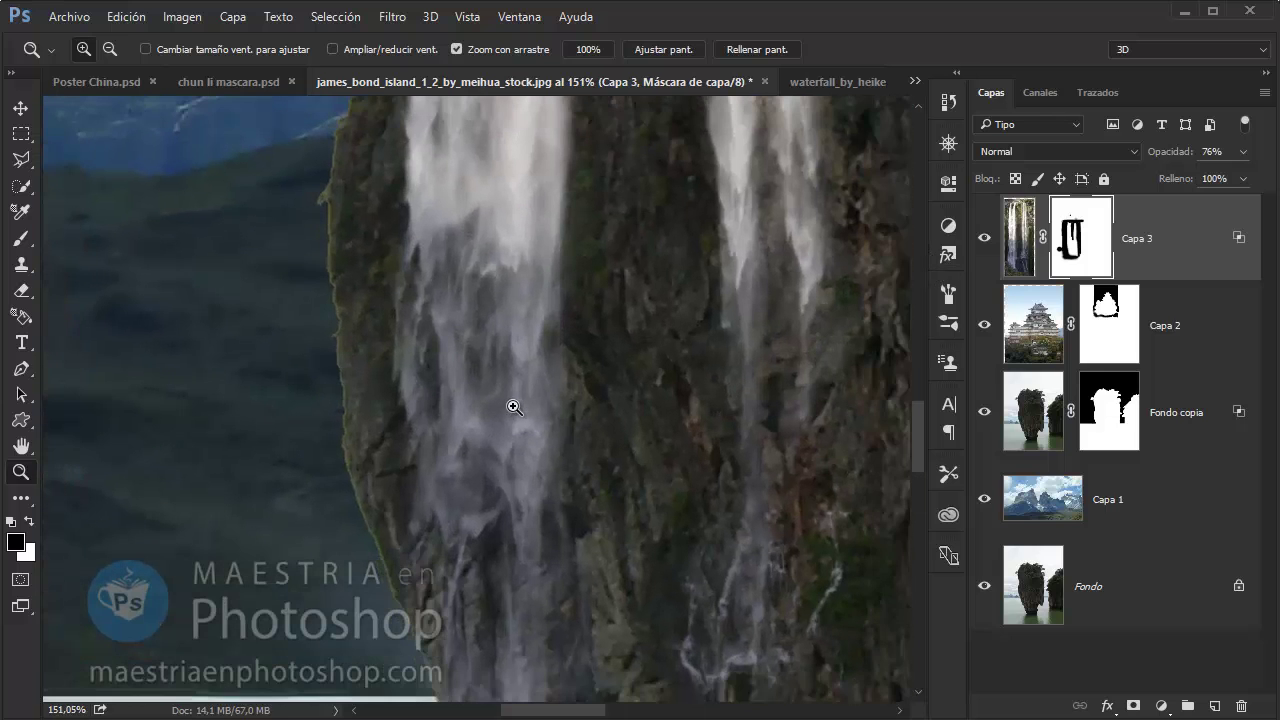
{"action": "scroll", "coordinate": [454, 313], "scroll_direction": "down", "scroll_amount": 2}
{"action": "scroll", "coordinate": [491, 350], "scroll_direction": "down", "scroll_amount": 1}
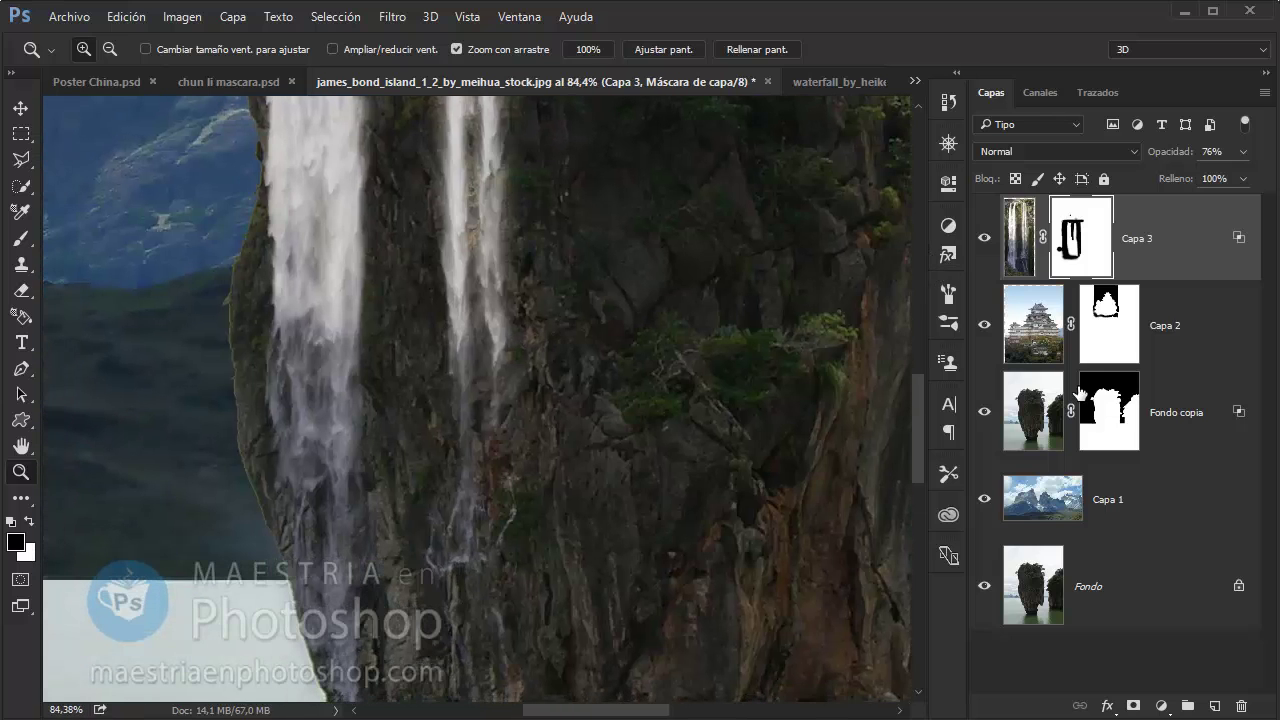
Try a 22 px Inner Shadow on Fondo copia, then cancel it
{"action": "double_click", "coordinate": [1204, 398]}
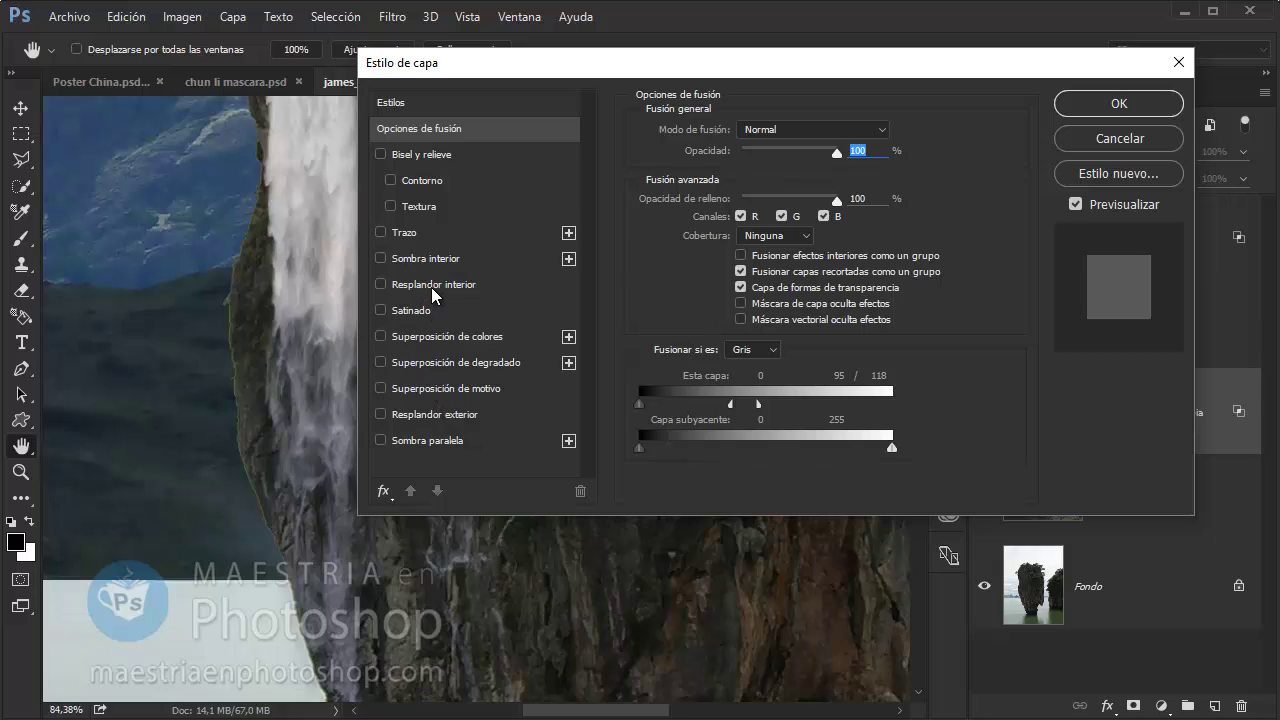
{"action": "left_click", "coordinate": [434, 259]}
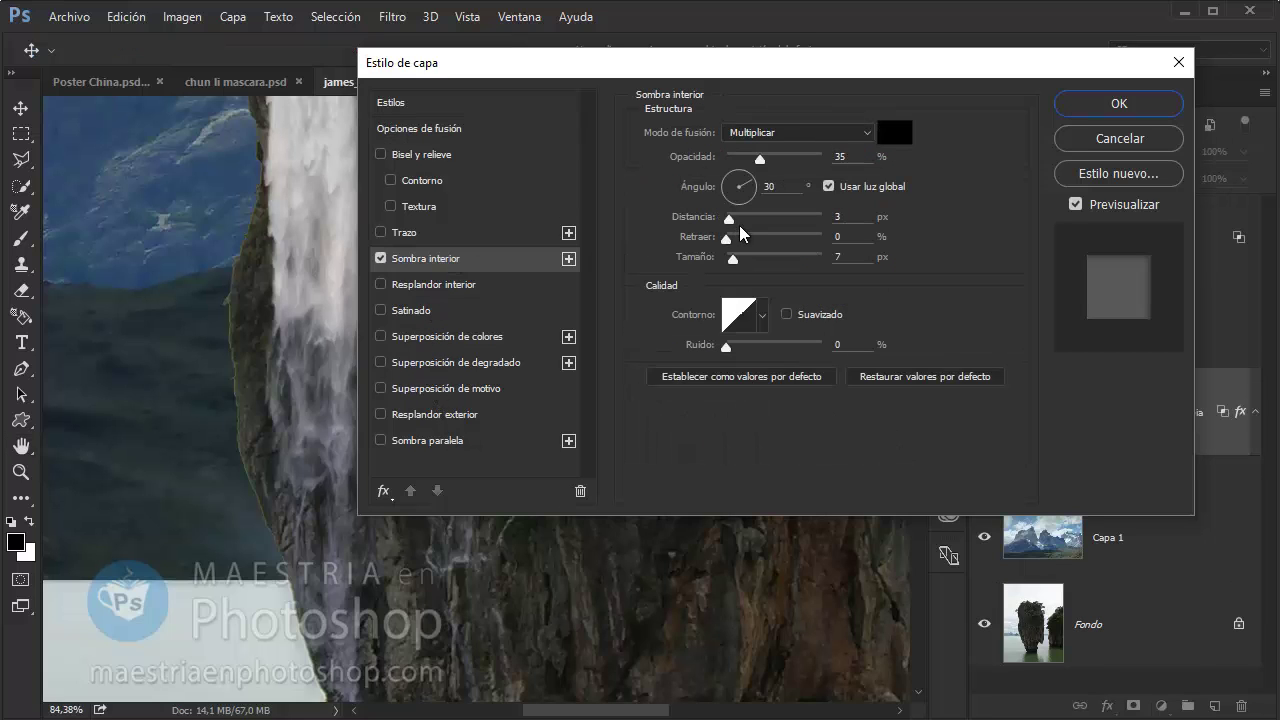
{"action": "left_click_drag", "start_coordinate": [740, 227], "coordinate": [749, 223]}
{"action": "left_click", "coordinate": [1155, 143]}
Zoom into the gap between the two rocks and set up the Brush size and hardness
{"action": "key", "text": "z"}
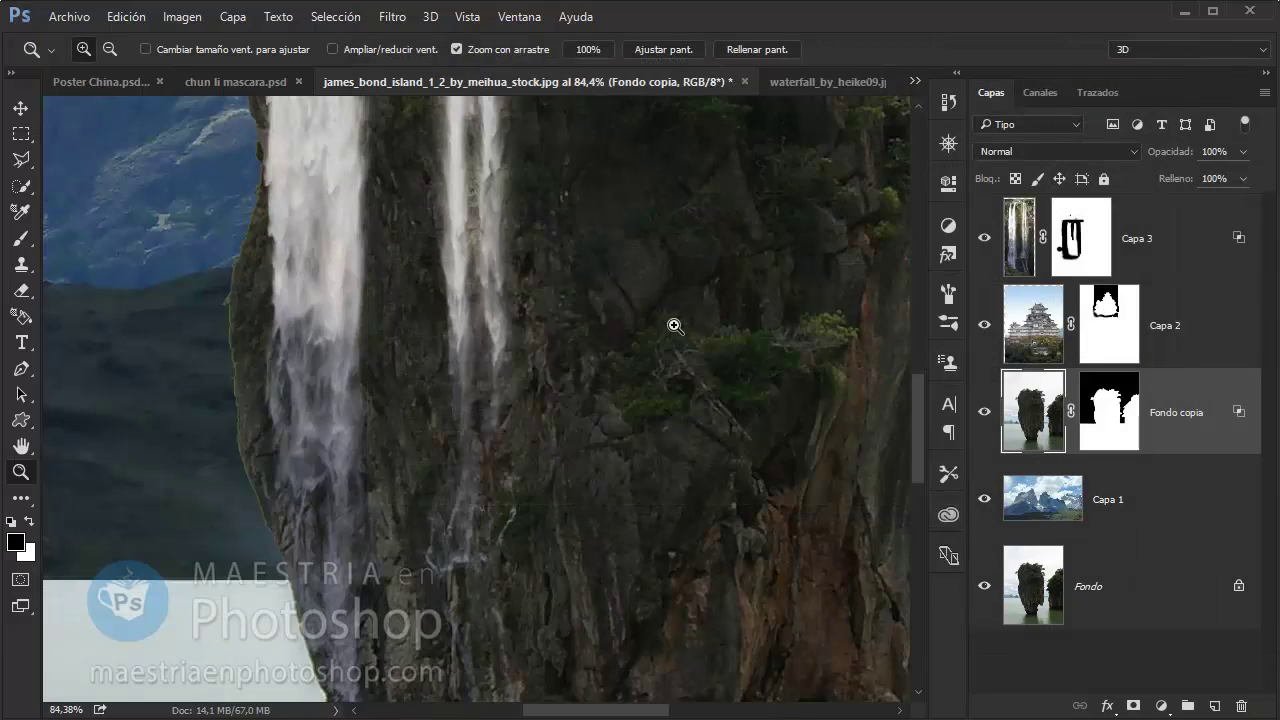
{"action": "mouse_move", "coordinate": [674, 323]}
{"action": "left_mouse_down"}
{"action": "mouse_move", "coordinate": [589, 326]}
{"action": "mouse_move", "coordinate": [751, 500]}
{"action": "mouse_move", "coordinate": [831, 500]}
{"action": "left_mouse_up"}
{"action": "scroll", "coordinate": [357, 437], "scroll_direction": "up", "scroll_amount": 3}
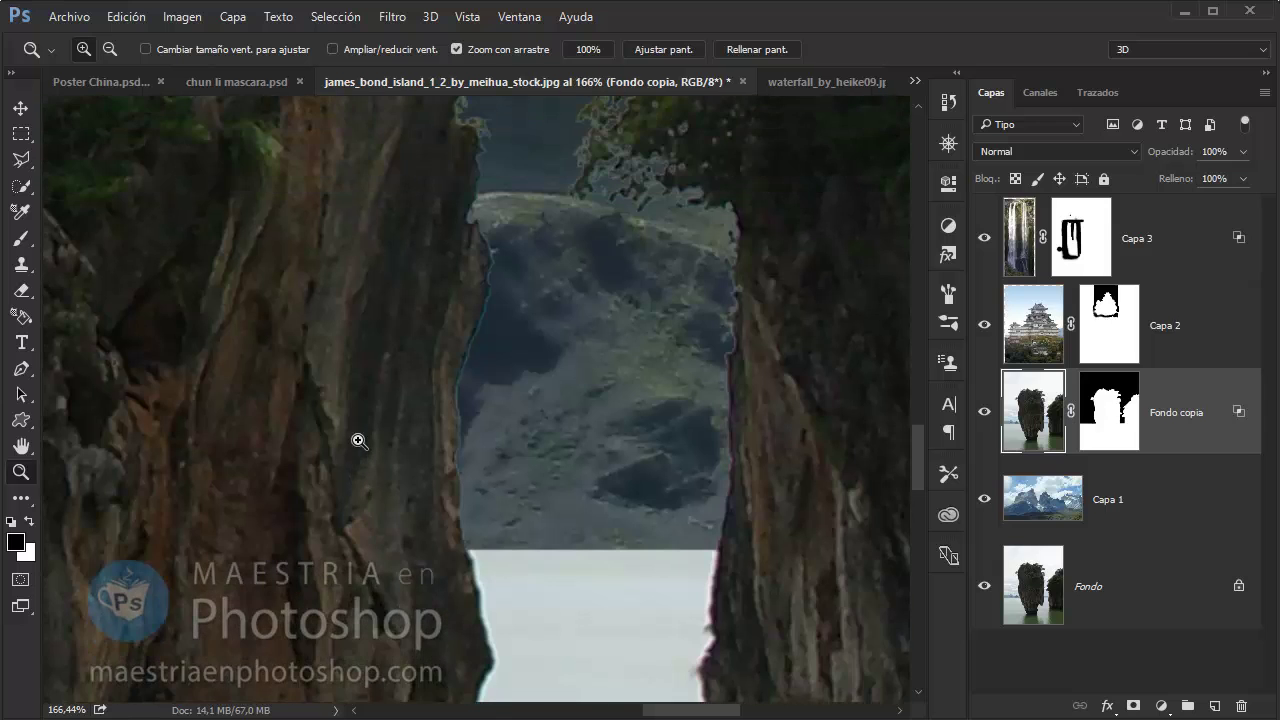
{"action": "scroll", "coordinate": [494, 403], "scroll_direction": "up", "scroll_amount": 1}
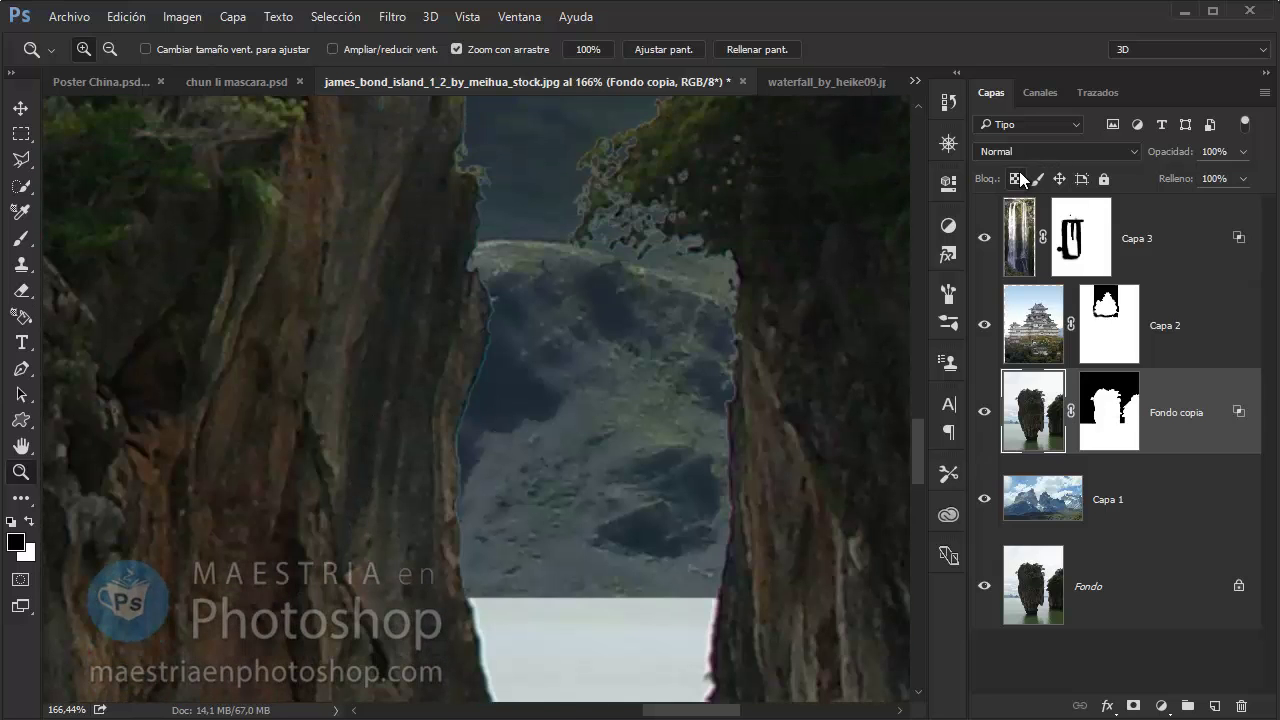
{"action": "left_click_drag", "start_coordinate": [731, 273], "coordinate": [489, 294]}
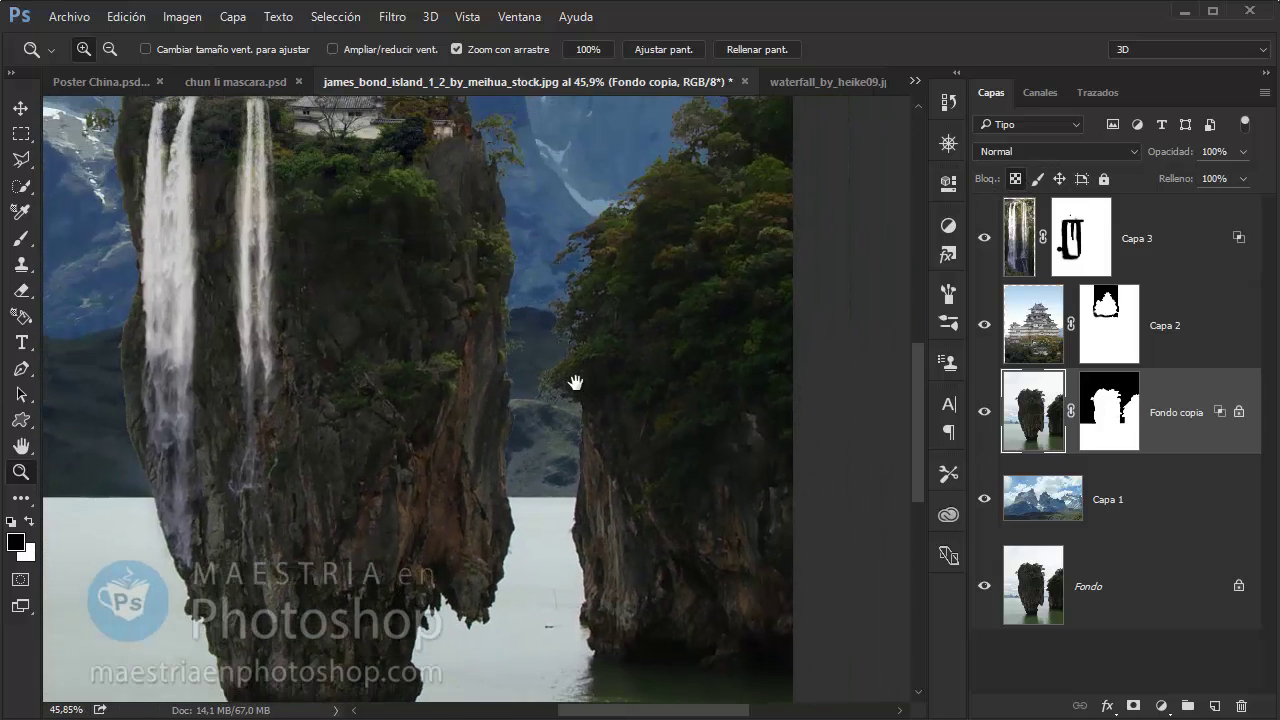
{"action": "key", "text": "b"}
{"action": "right_click", "coordinate": [563, 365]}
{"action": "key", "text": "Return"}
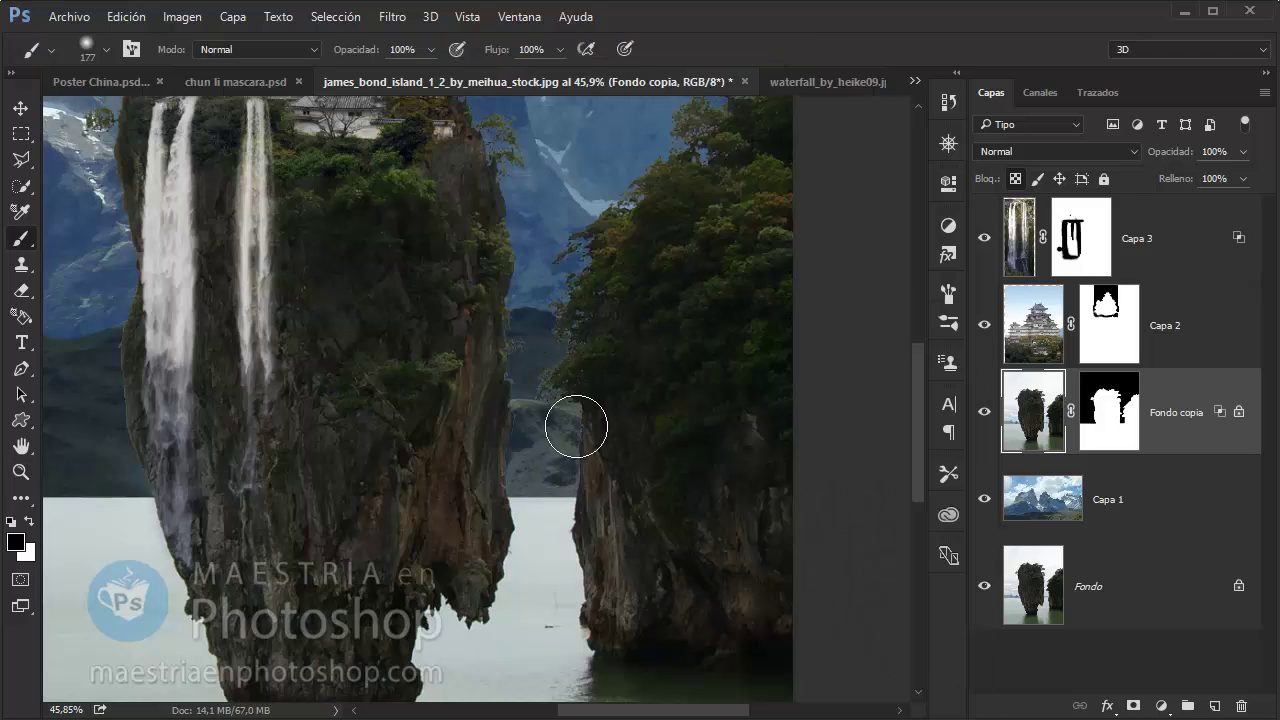
Load the rock mask as a selection and paint black shading on a new layer along the rock gap
{"action": "left_click", "coordinate": [1123, 428], "text": "ctrl"}
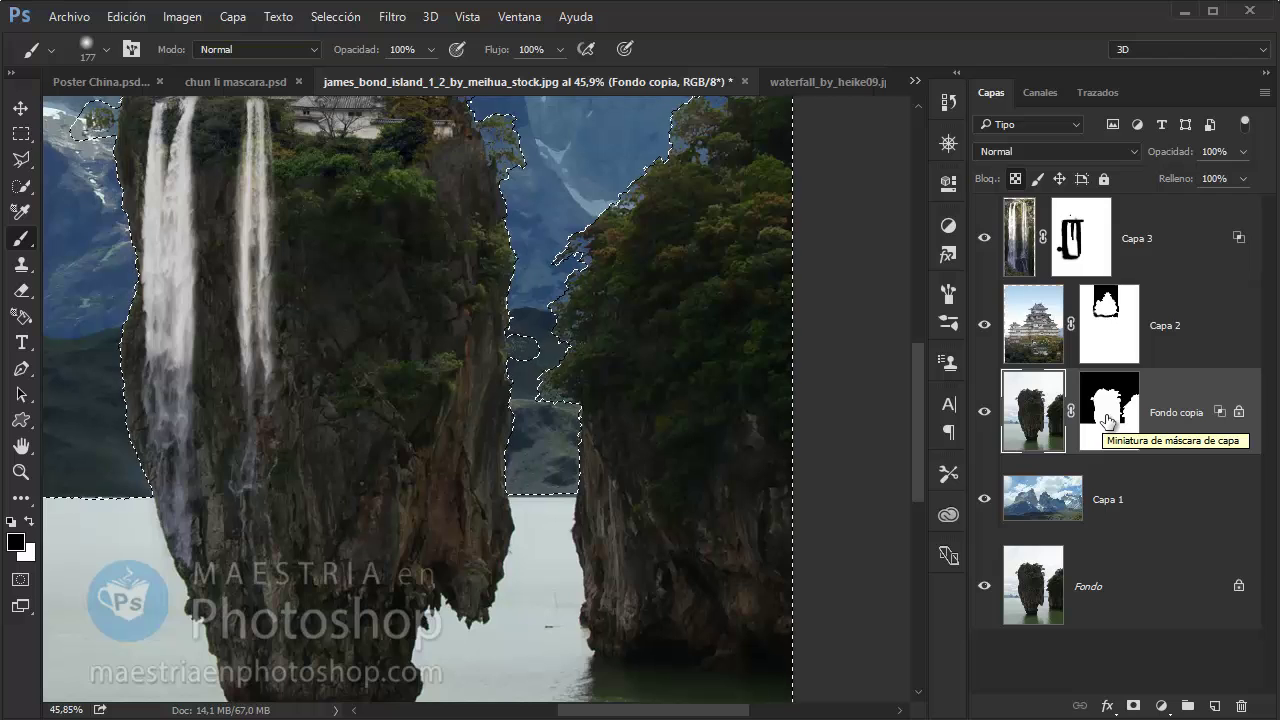
{"action": "left_click", "coordinate": [1212, 706]}
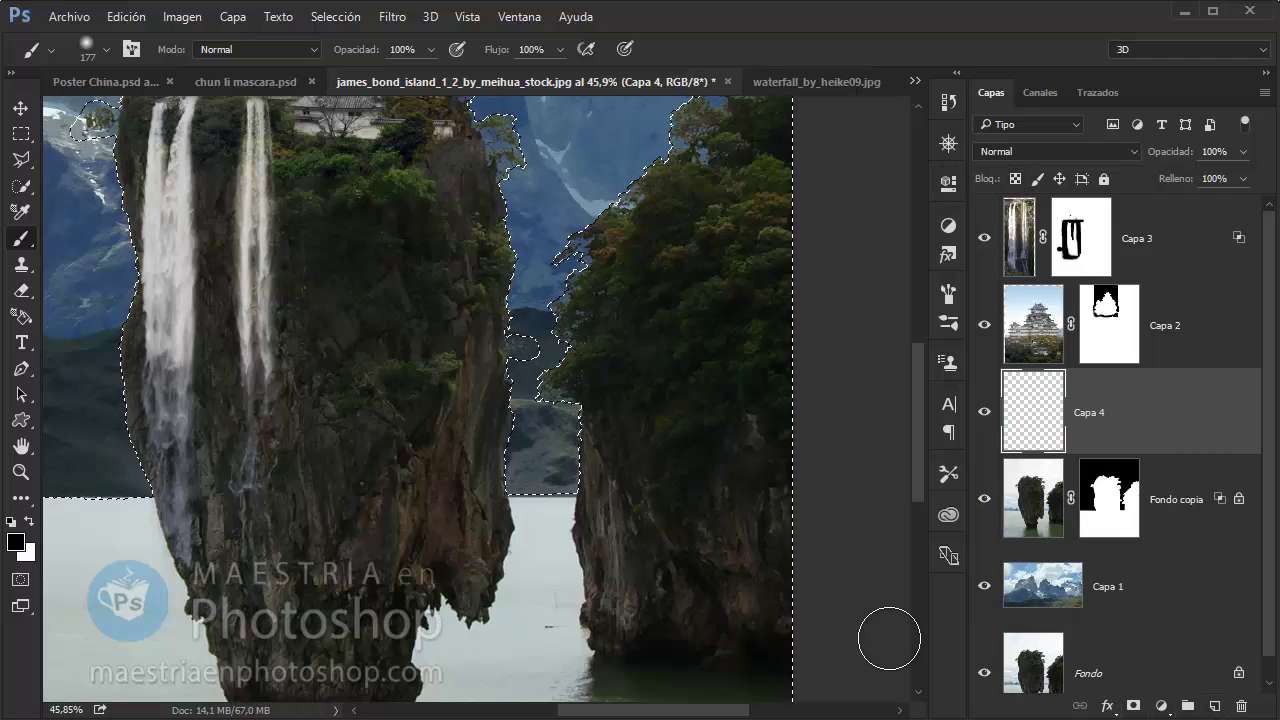
{"action": "mouse_move", "coordinate": [525, 487]}
{"action": "left_mouse_down"}
{"action": "mouse_move", "coordinate": [529, 294]}
{"action": "mouse_move", "coordinate": [545, 245]}
{"action": "mouse_move", "coordinate": [572, 411]}
{"action": "mouse_move", "coordinate": [505, 230]}
{"action": "left_mouse_up"}
{"action": "mouse_move", "coordinate": [140, 280]}
{"action": "left_mouse_down"}
{"action": "mouse_move", "coordinate": [420, 290]}
{"action": "mouse_move", "coordinate": [396, 340]}
{"action": "mouse_move", "coordinate": [420, 600]}
{"action": "left_mouse_up"}
{"action": "mouse_move", "coordinate": [382, 526]}
{"action": "left_mouse_down"}
{"action": "mouse_move", "coordinate": [369, 429]}
{"action": "mouse_move", "coordinate": [417, 560]}
{"action": "left_mouse_up"}
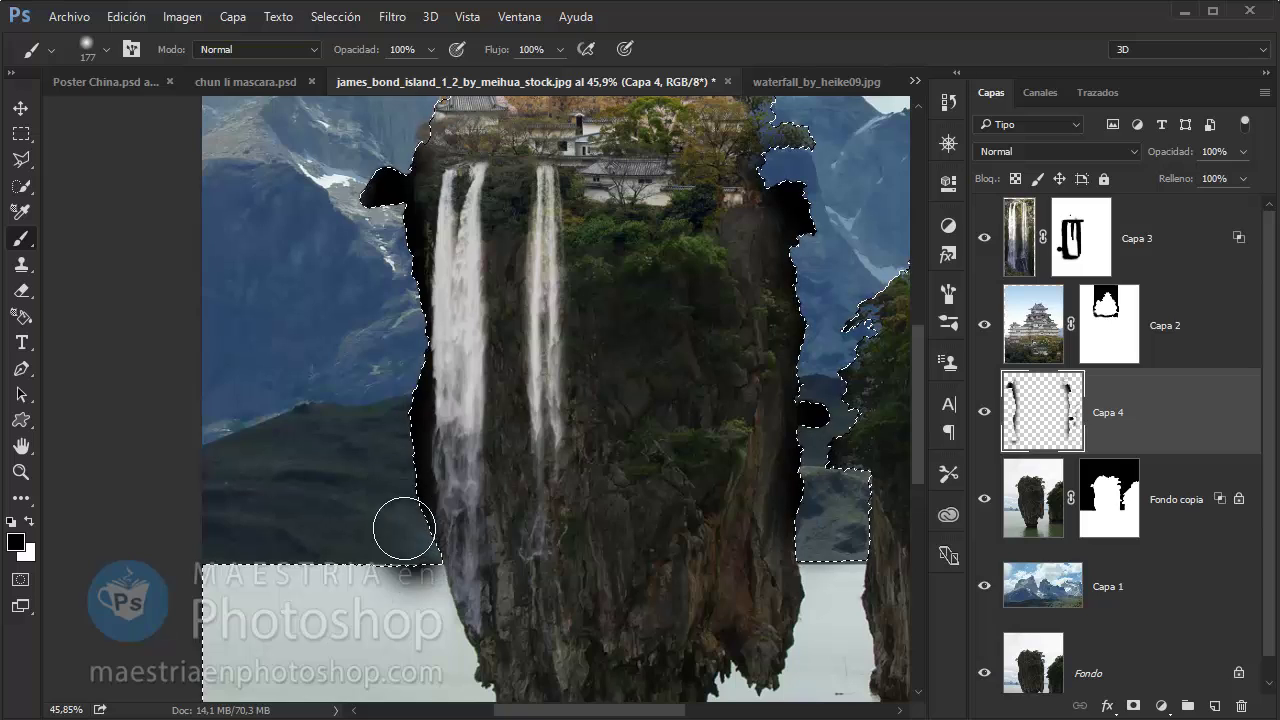
{"action": "key", "text": "e"}
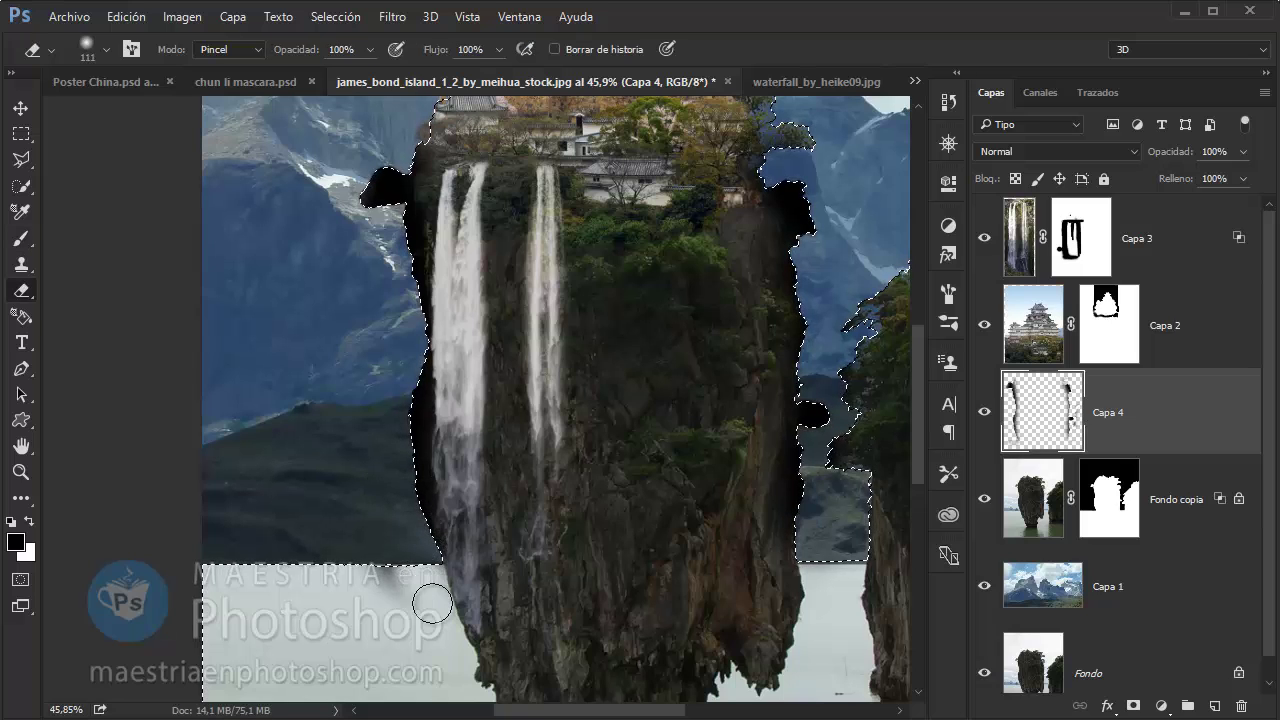
Test the shading layer's opacity, shift the dark paint along the cliff edge, and restore 100%
{"action": "key", "text": "z"}
{"action": "left_click_drag", "start_coordinate": [420, 570], "coordinate": [457, 266]}
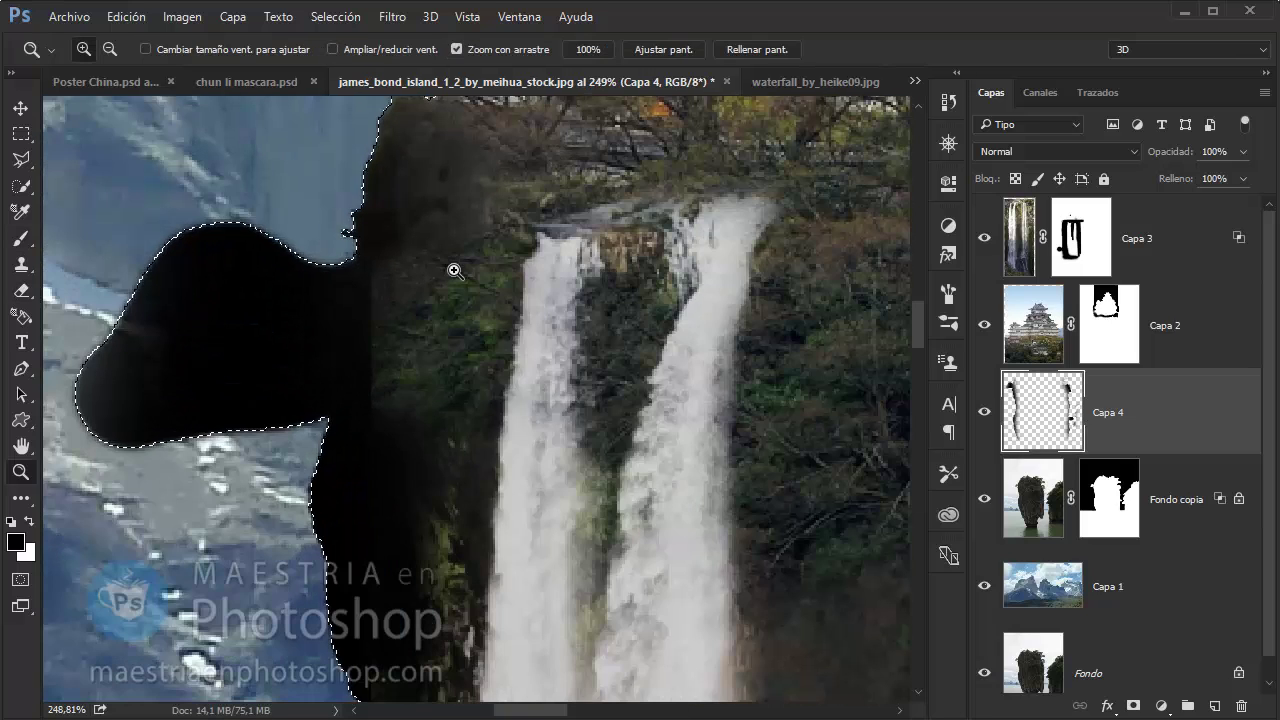
{"action": "key", "text": "v"}
{"action": "key", "text": "1"}
{"action": "key", "text": "2"}
{"action": "key", "text": "4"}
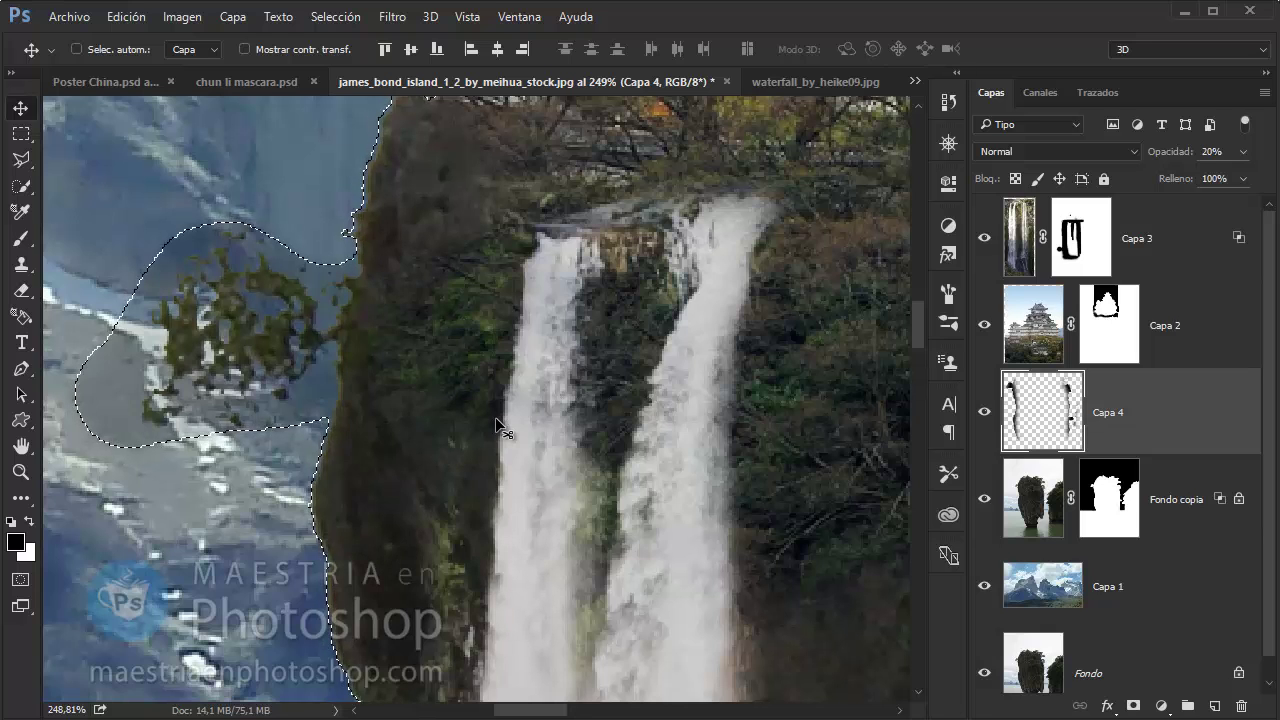
{"action": "scroll", "coordinate": [449, 330], "scroll_direction": "down", "scroll_amount": 5}
{"action": "left_click_drag", "start_coordinate": [449, 343], "coordinate": [515, 422]}
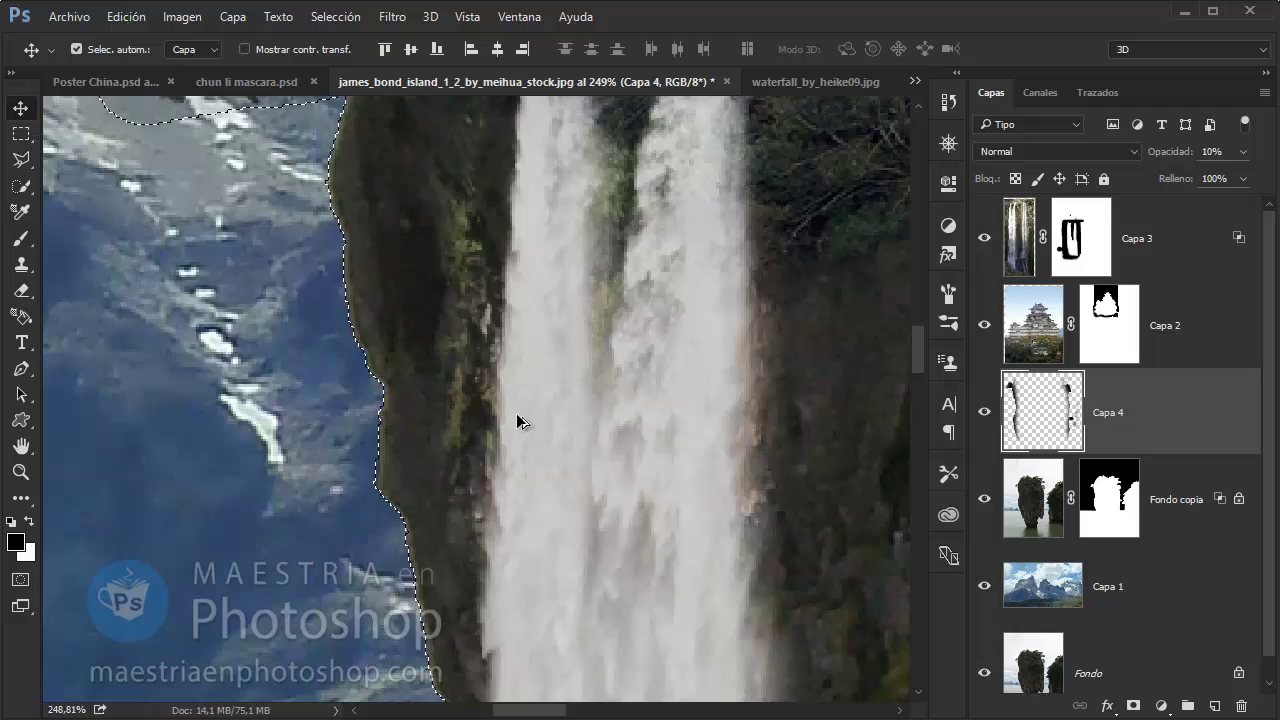
{"action": "key", "text": "0"}
Hide the Capa 4 shading layer and zoom out to the whole rock
{"action": "key", "text": "z"}
{"action": "left_click_drag", "start_coordinate": [563, 409], "coordinate": [440, 410]}
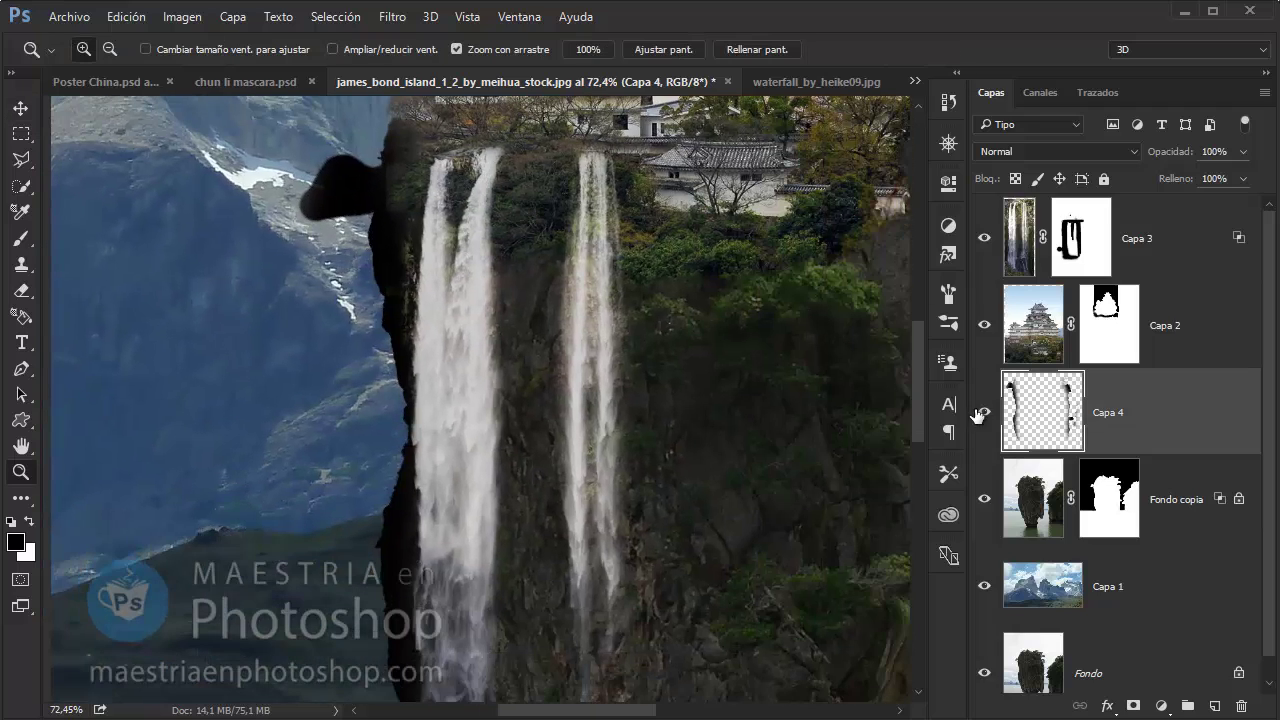
{"action": "left_click", "coordinate": [984, 411]}
{"action": "mouse_move", "coordinate": [743, 349]}
{"action": "left_mouse_down"}
{"action": "mouse_move", "coordinate": [472, 387]}
{"action": "mouse_move", "coordinate": [596, 405]}
{"action": "mouse_move", "coordinate": [568, 389]}
{"action": "mouse_move", "coordinate": [557, 449]}
{"action": "left_mouse_up"}
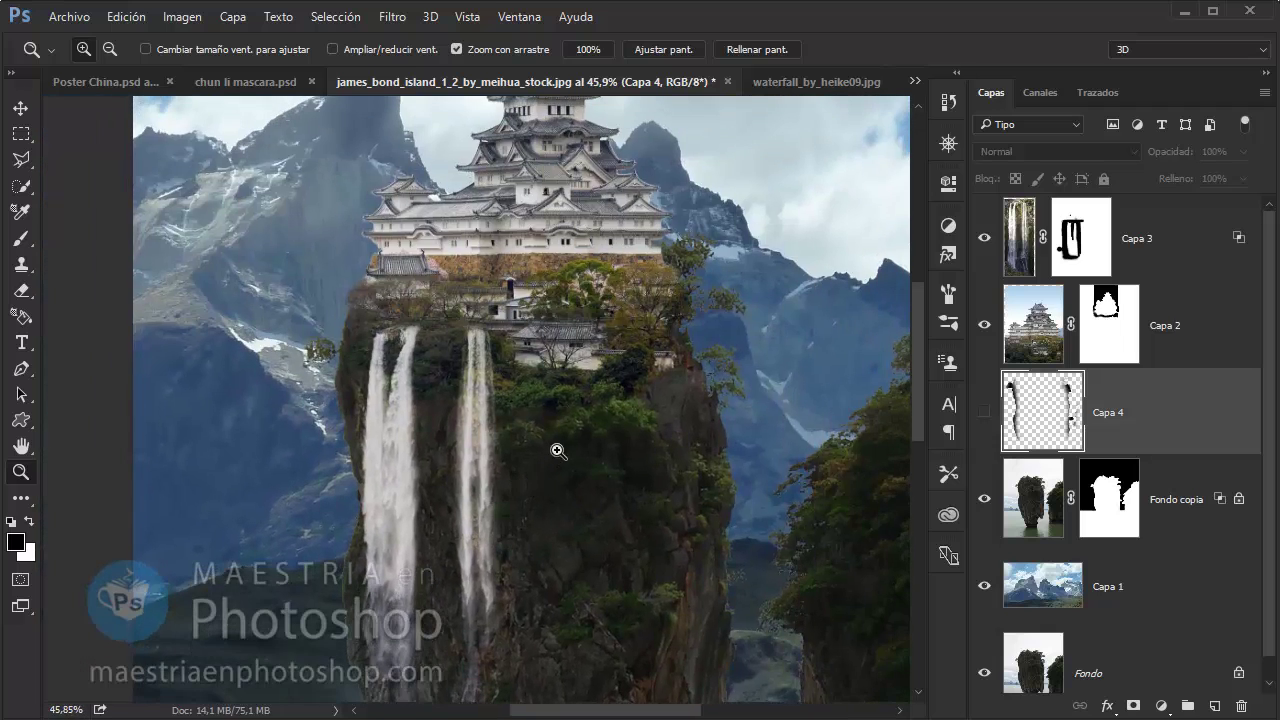
Duplicate the Capa 3 waterfall and place the copy lower right on the rock
{"action": "scroll", "coordinate": [557, 449], "scroll_direction": "down", "scroll_amount": 2}
{"action": "left_click_drag", "start_coordinate": [630, 420], "coordinate": [692, 420]}
{"action": "key", "text": "v"}
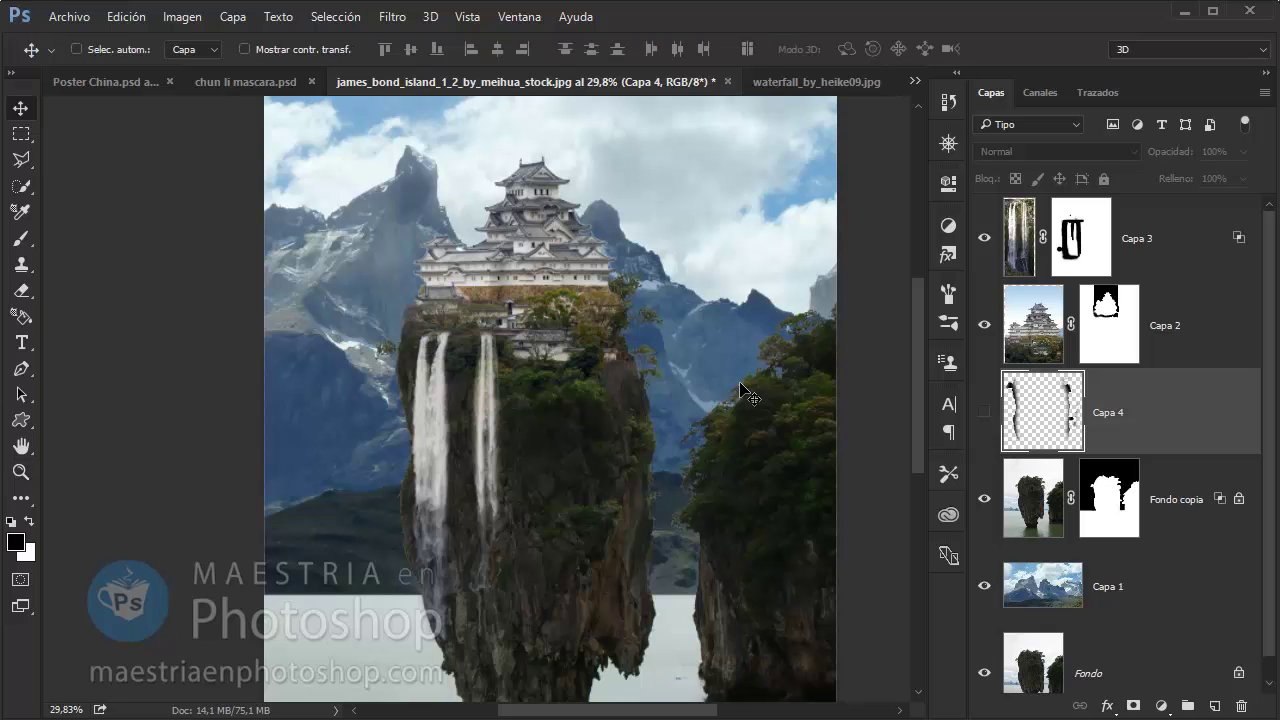
{"action": "left_click", "coordinate": [1175, 225]}
{"action": "key", "text": "ctrl+j"}
{"action": "left_click_drag", "start_coordinate": [482, 364], "coordinate": [617, 464]}
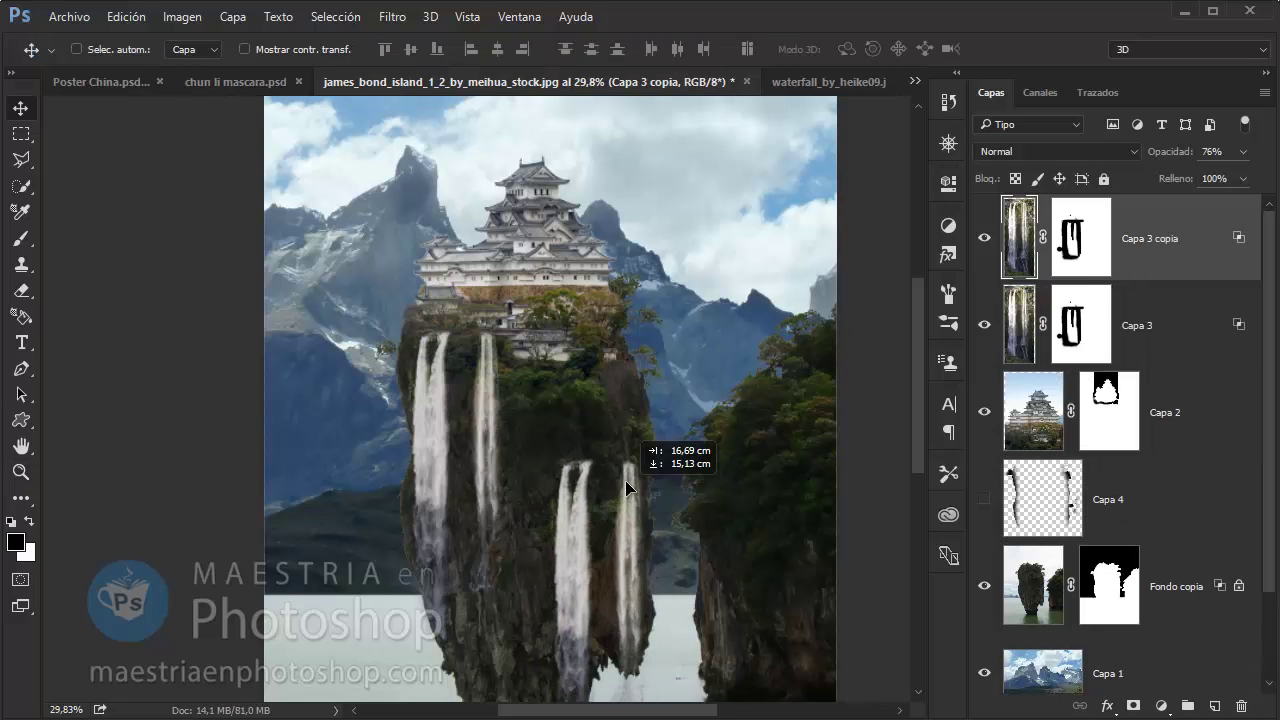
Flip the waterfall copy vertically and position it on the rock
{"action": "left_click", "coordinate": [126, 16]}
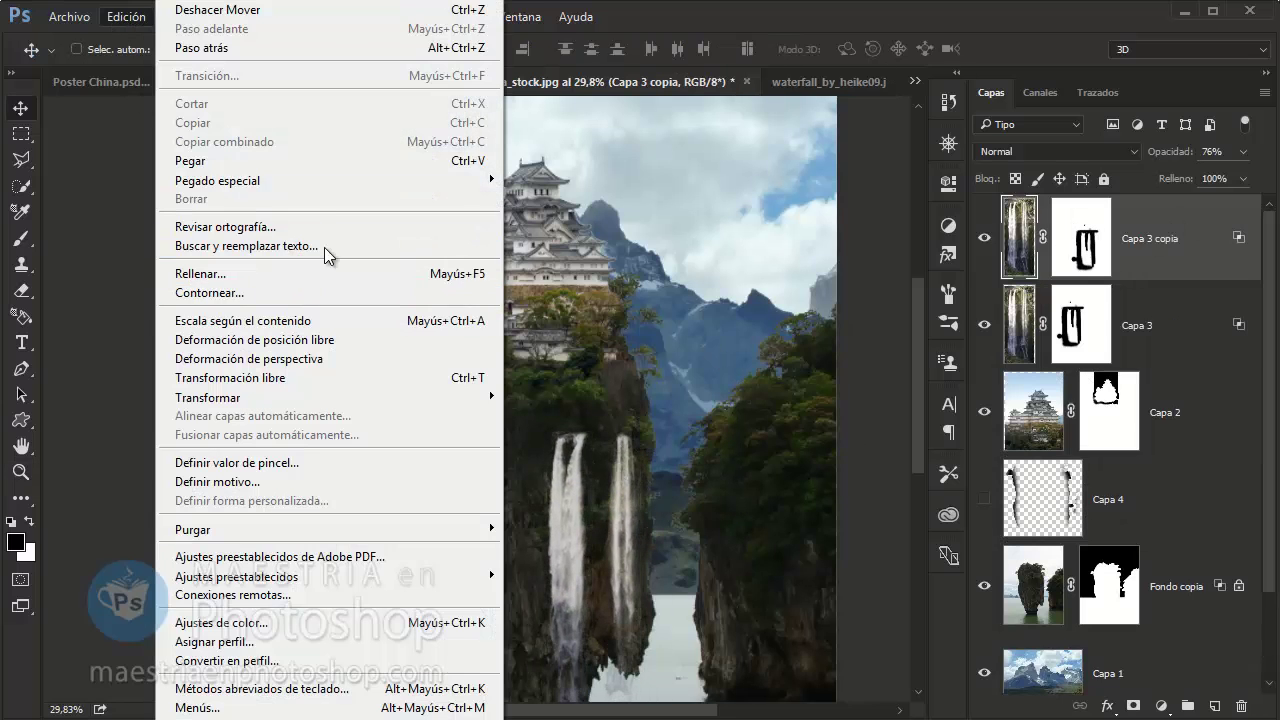
{"action": "mouse_move", "coordinate": [208, 397]}
{"action": "left_click", "coordinate": [677, 634]}
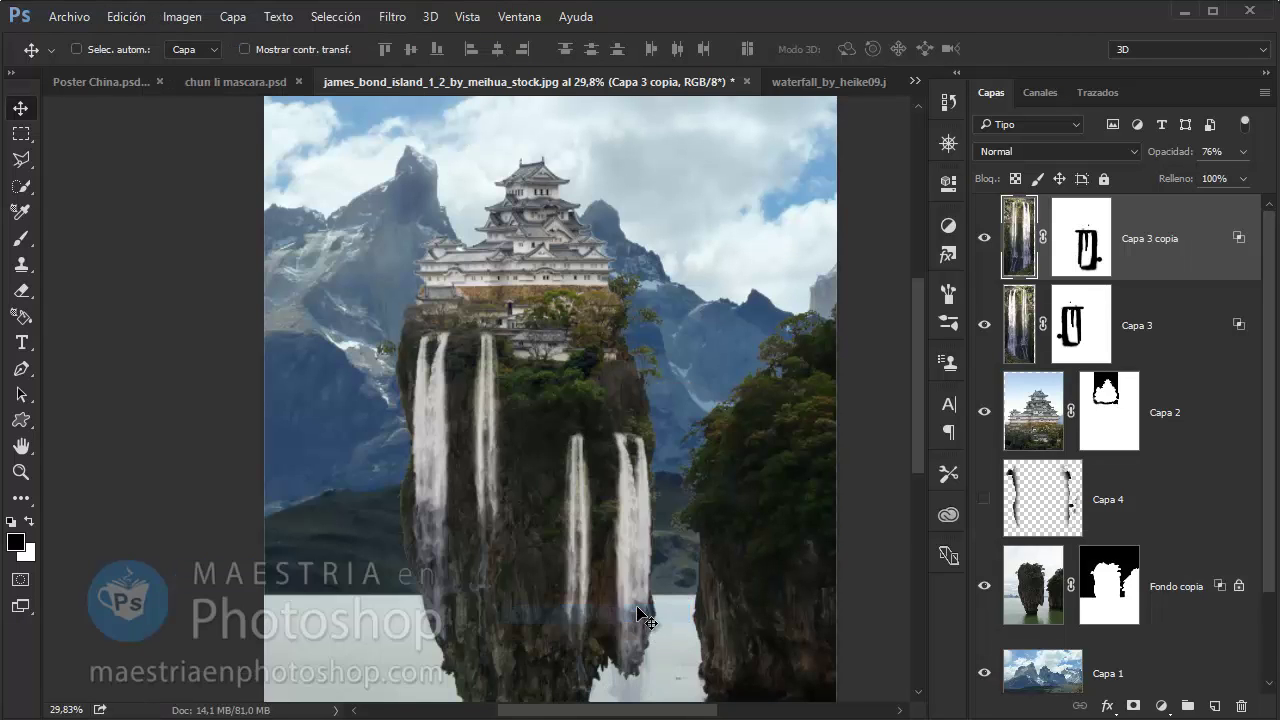
{"action": "mouse_move", "coordinate": [677, 634]}
{"action": "left_mouse_down"}
{"action": "mouse_move", "coordinate": [620, 575]}
{"action": "mouse_move", "coordinate": [634, 591]}
{"action": "left_mouse_up"}
{"action": "scroll", "coordinate": [634, 591], "scroll_direction": "down", "scroll_amount": 3}
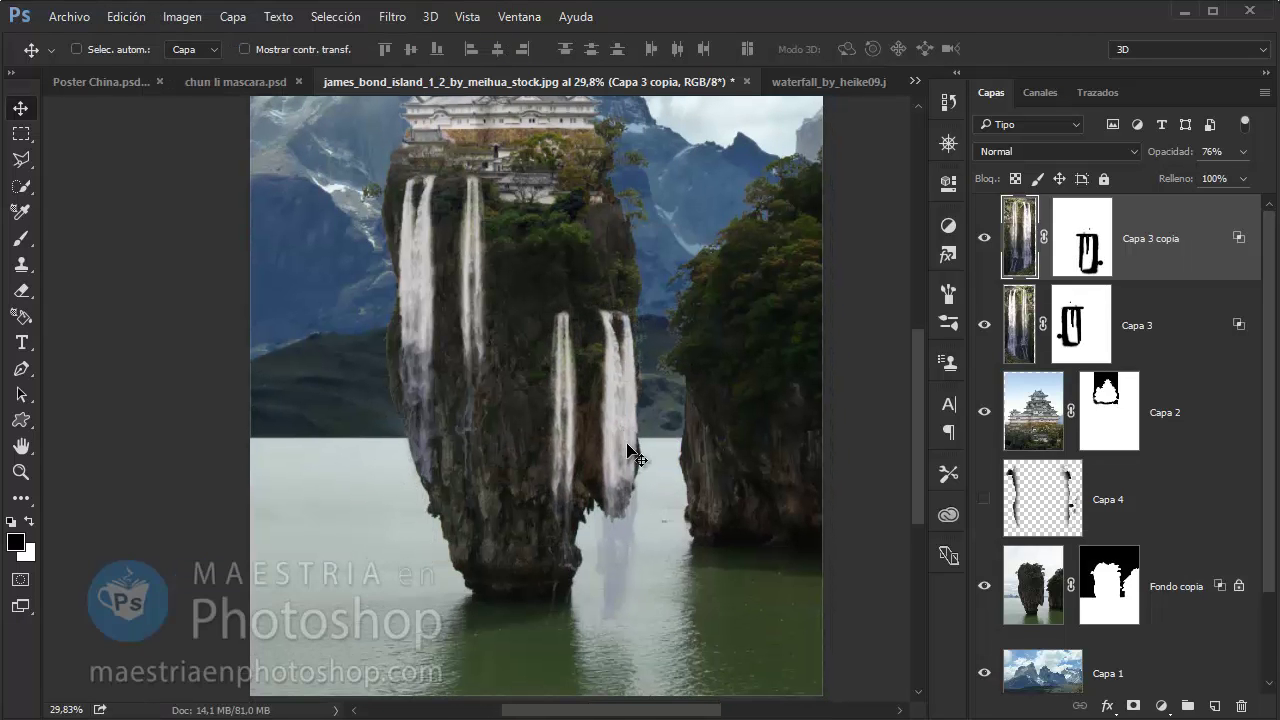
{"action": "mouse_move", "coordinate": [636, 403]}
{"action": "left_mouse_down"}
{"action": "mouse_move", "coordinate": [583, 424]}
{"action": "mouse_move", "coordinate": [665, 465]}
{"action": "mouse_move", "coordinate": [608, 482]}
{"action": "mouse_move", "coordinate": [621, 466]}
{"action": "left_mouse_up"}
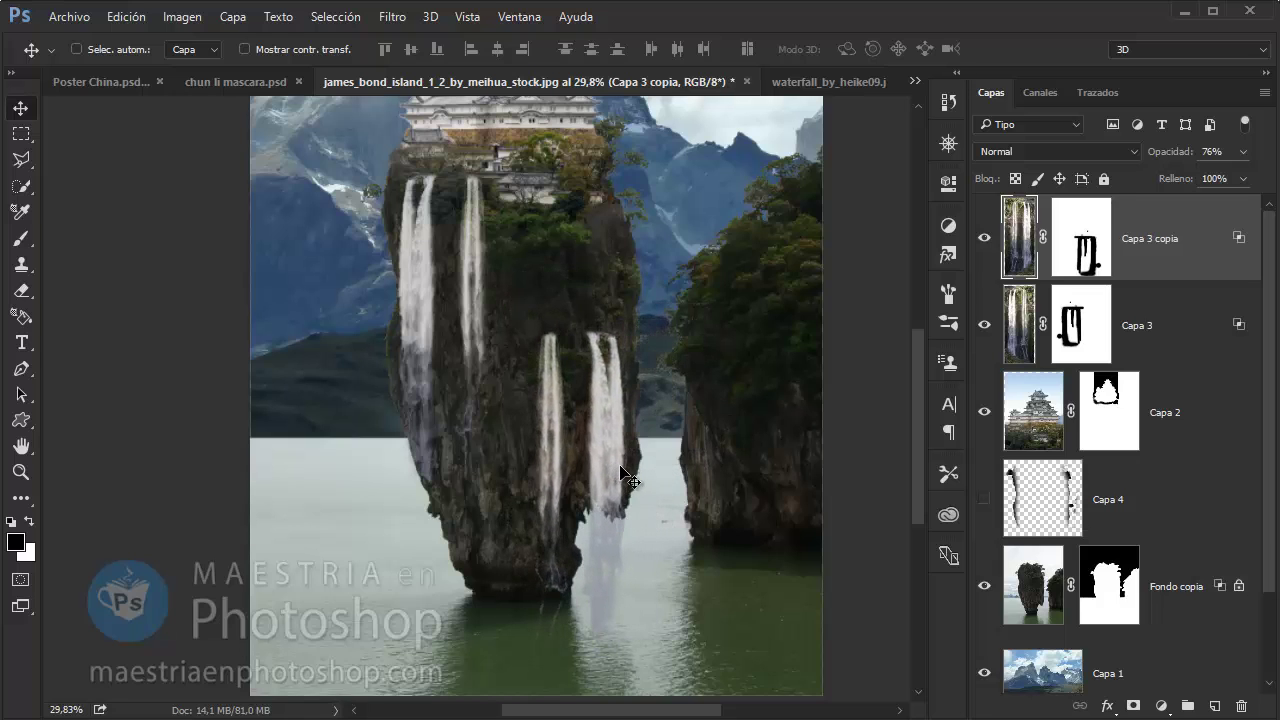
Paint black on the copy's mask to hide its lower right waterfall
{"action": "key", "text": "e"}
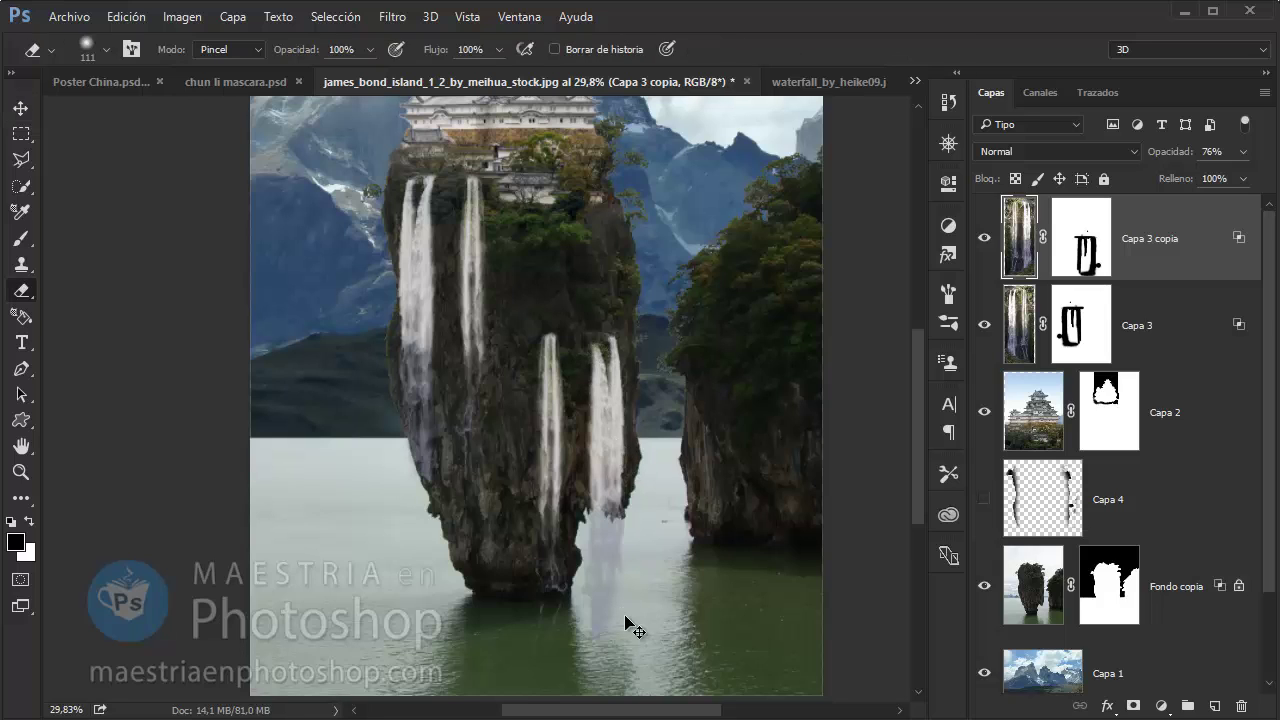
{"action": "left_click", "coordinate": [1078, 262]}
{"action": "key", "text": "b"}
{"action": "mouse_move", "coordinate": [588, 335]}
{"action": "left_mouse_down"}
{"action": "mouse_move", "coordinate": [602, 475]}
{"action": "mouse_move", "coordinate": [598, 314]}
{"action": "left_mouse_up"}
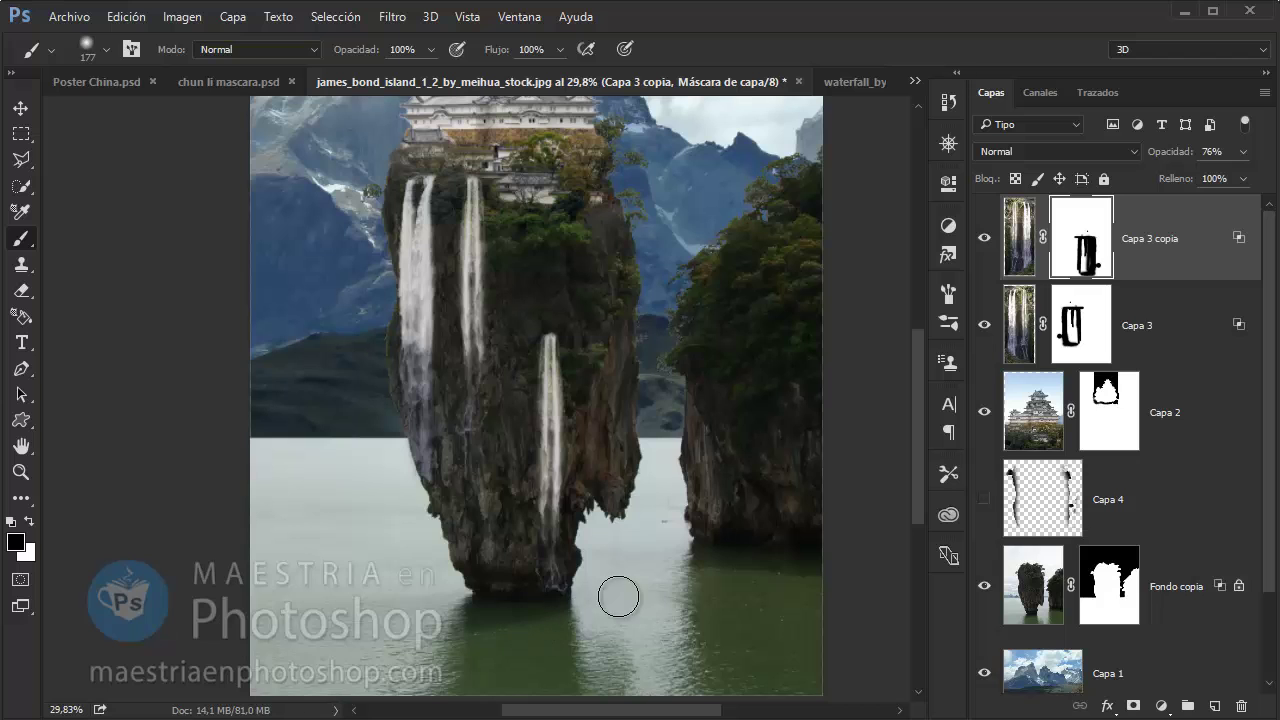
{"action": "key", "text": "z"}
{"action": "scroll", "coordinate": [573, 389], "scroll_direction": "down", "scroll_amount": 1}
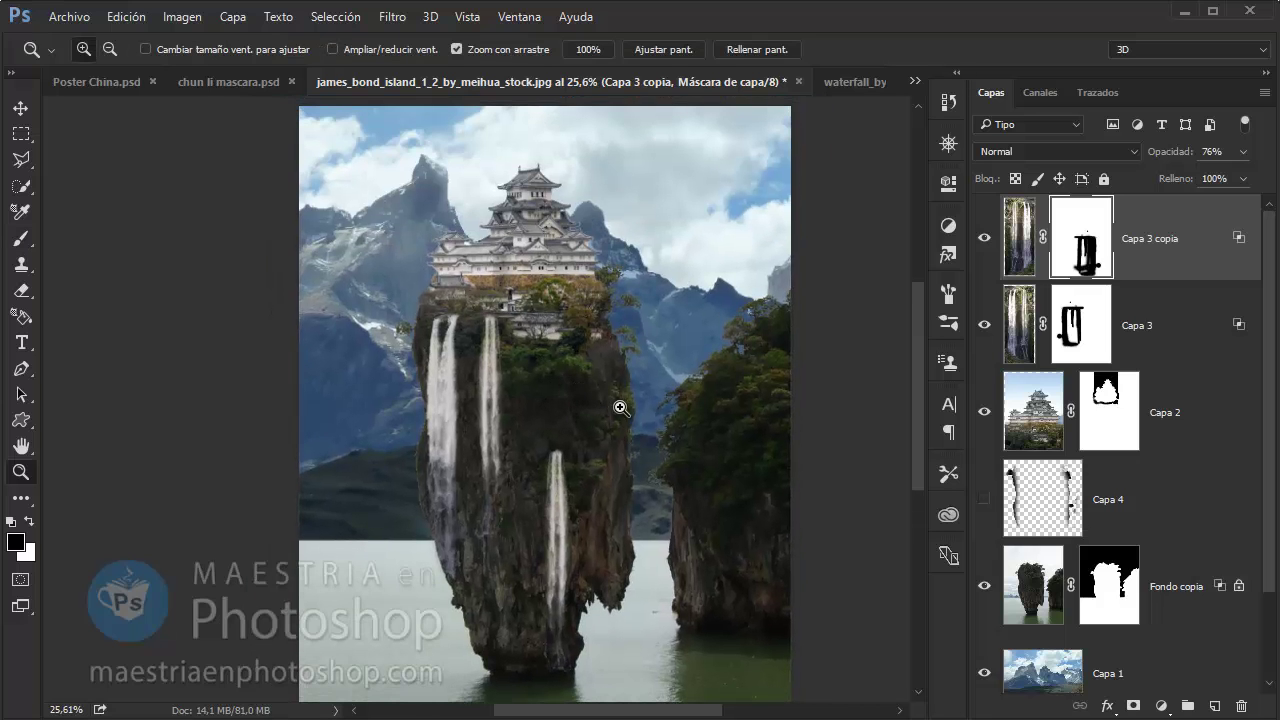
{"action": "scroll", "coordinate": [568, 565], "scroll_direction": "up", "scroll_amount": 3}
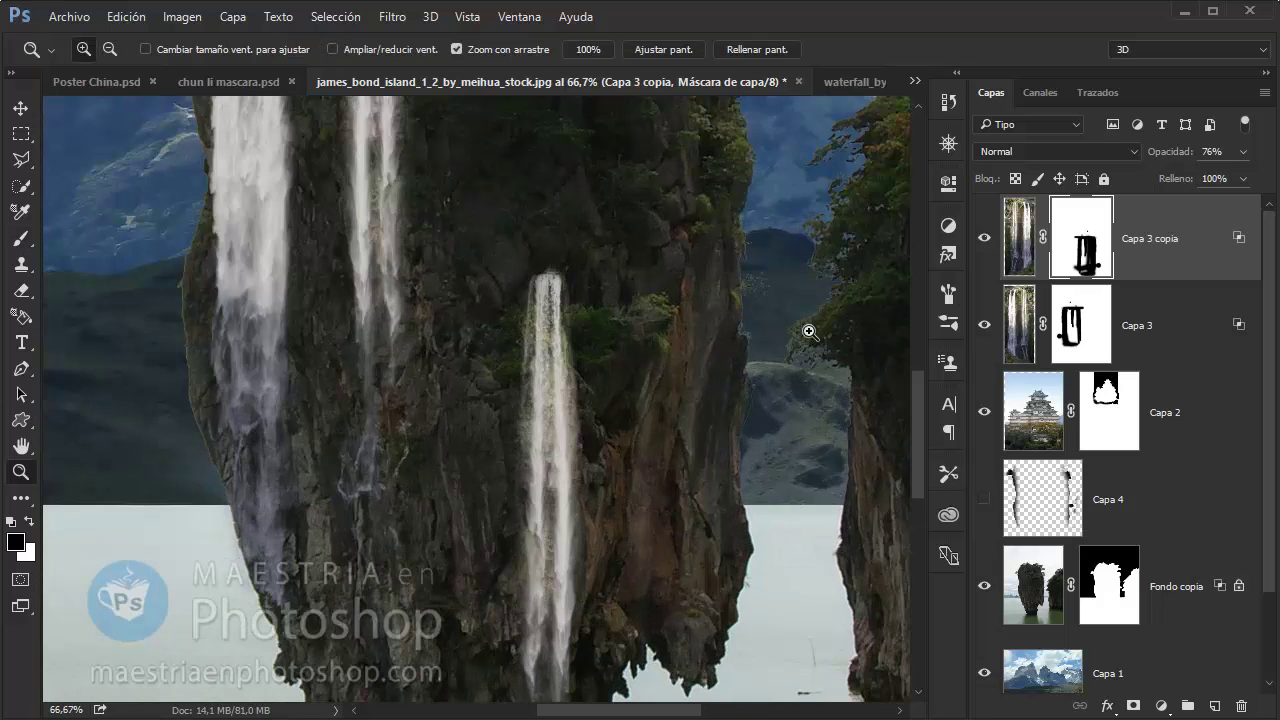
Warp the waterfall copy to bend and stretch down the cliff, then commit
{"action": "left_click", "coordinate": [1022, 256]}
{"action": "key", "text": "ctrl+t"}
{"action": "left_click", "coordinate": [812, 48]}
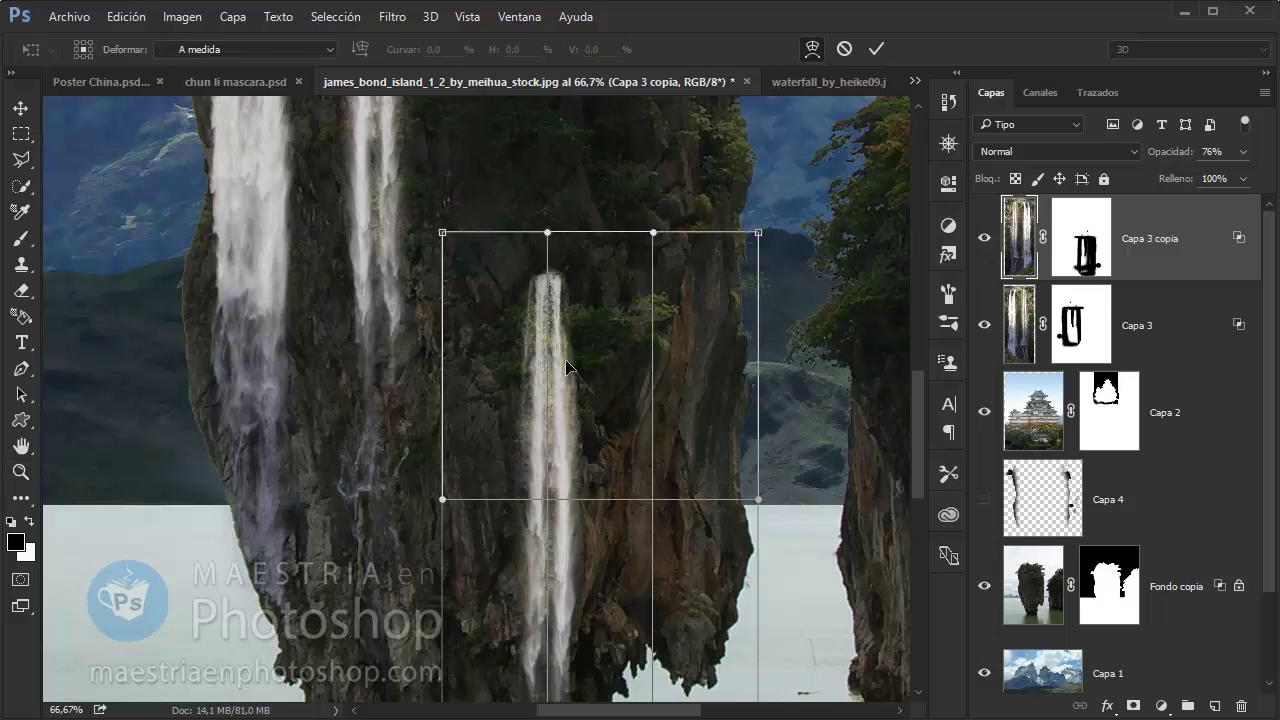
{"action": "mouse_move", "coordinate": [547, 380]}
{"action": "left_mouse_down"}
{"action": "mouse_move", "coordinate": [527, 385]}
{"action": "mouse_move", "coordinate": [543, 376]}
{"action": "mouse_move", "coordinate": [528, 588]}
{"action": "mouse_move", "coordinate": [487, 544]}
{"action": "left_mouse_up"}
{"action": "scroll", "coordinate": [543, 376], "scroll_direction": "down", "scroll_amount": 1}
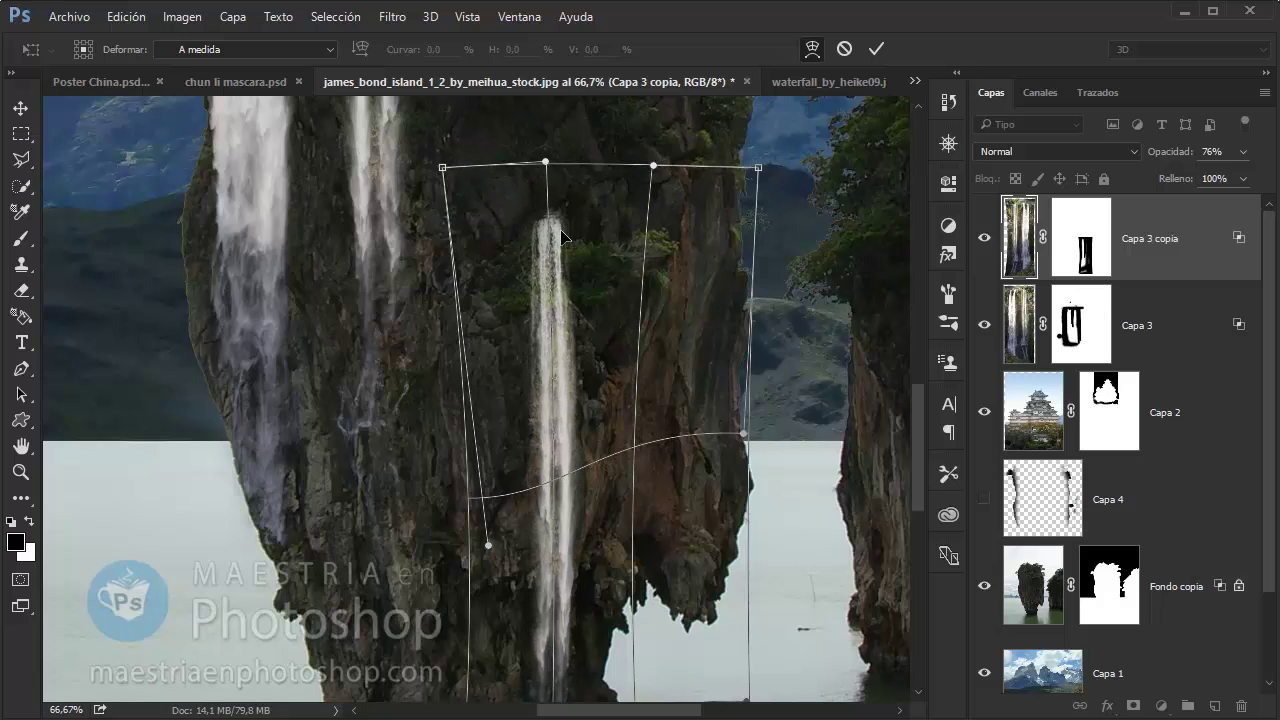
{"action": "mouse_move", "coordinate": [535, 225]}
{"action": "left_mouse_down"}
{"action": "mouse_move", "coordinate": [513, 183]}
{"action": "mouse_move", "coordinate": [523, 330]}
{"action": "left_mouse_up"}
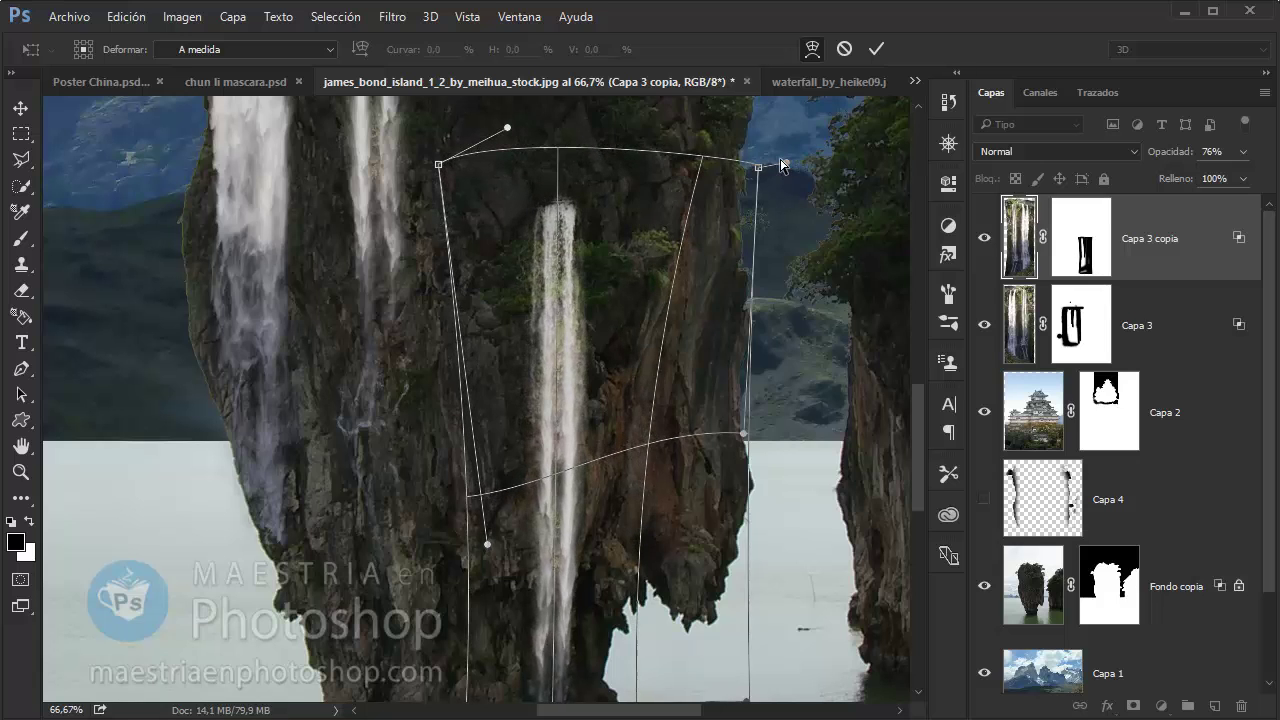
{"action": "left_click_drag", "start_coordinate": [528, 323], "coordinate": [513, 323]}
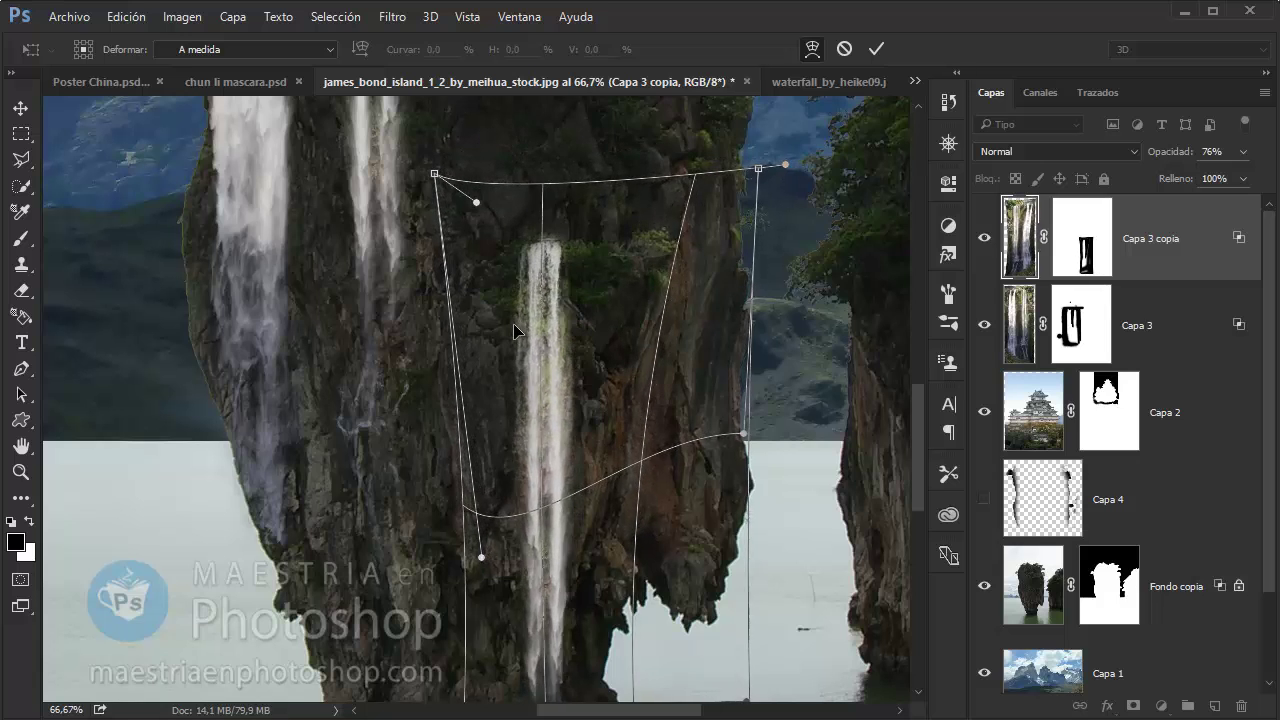
{"action": "key", "text": "Return"}
{"action": "key", "text": "ctrl+0"}
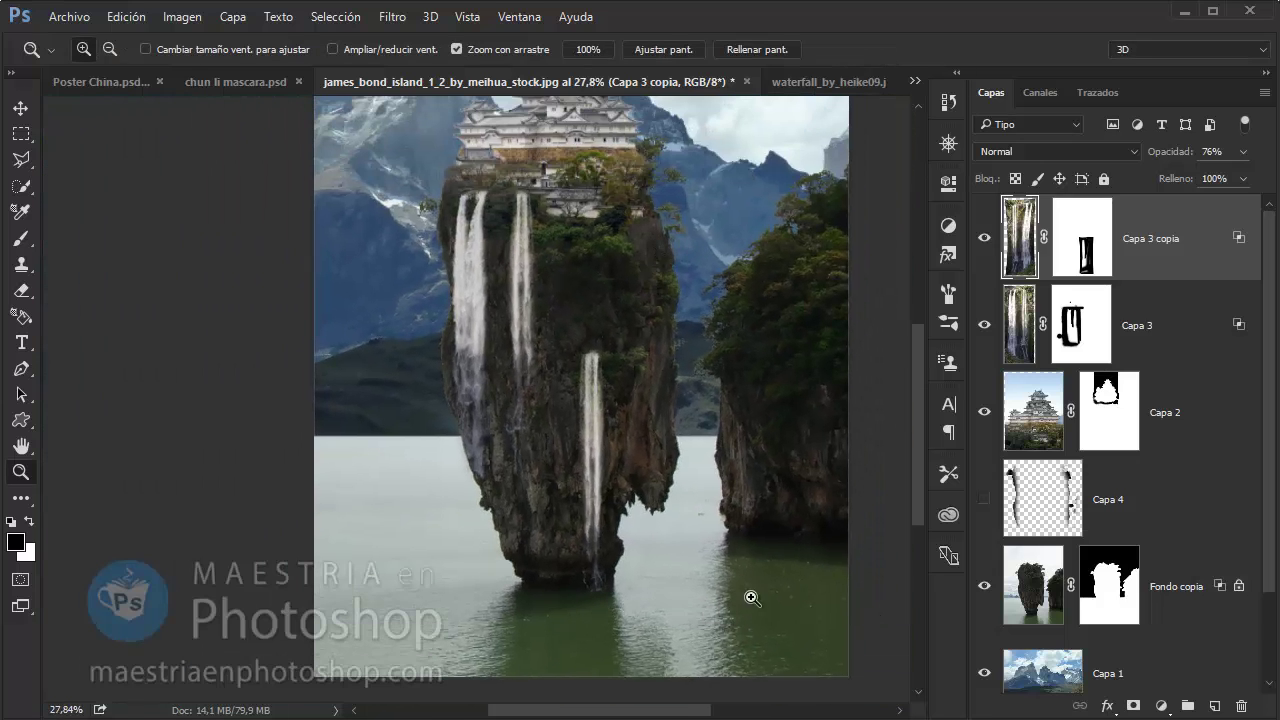
{"action": "scroll", "coordinate": [777, 374], "scroll_direction": "up", "scroll_amount": 3}
Fill a new Capa 5 layer with light blue sampled from the sky
{"action": "left_click", "coordinate": [1216, 706]}
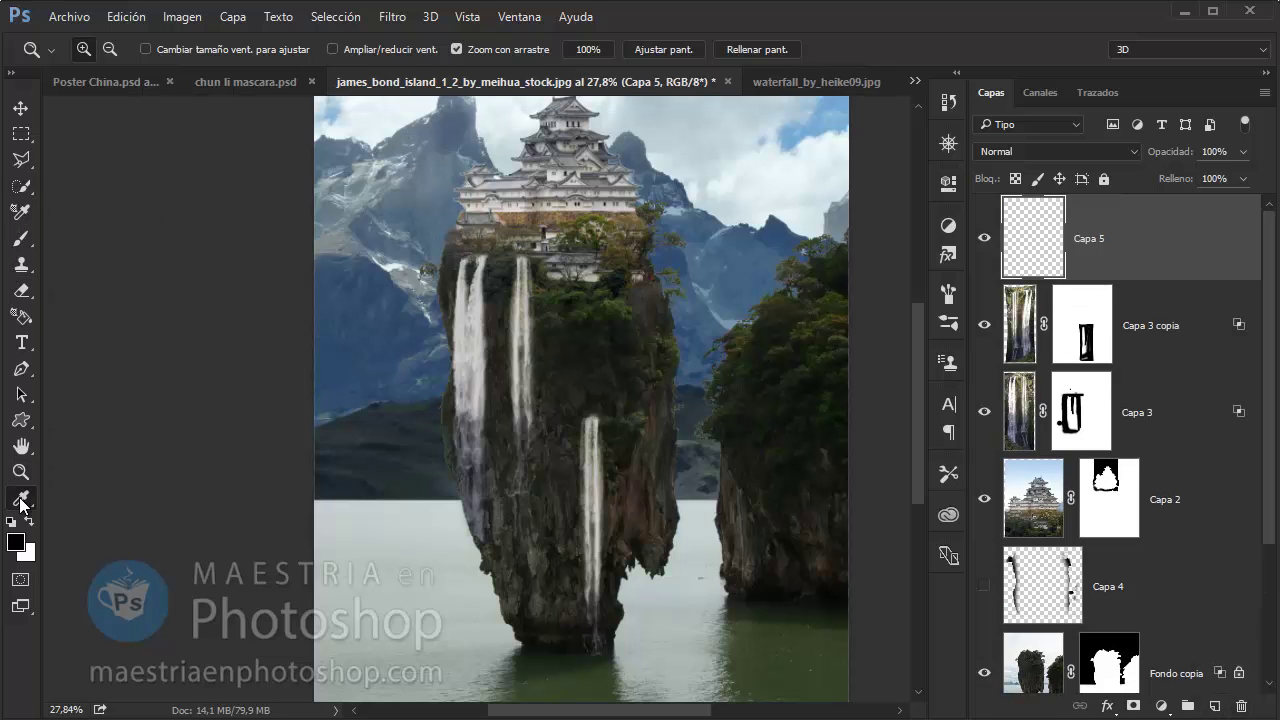
{"action": "left_click", "coordinate": [22, 500]}
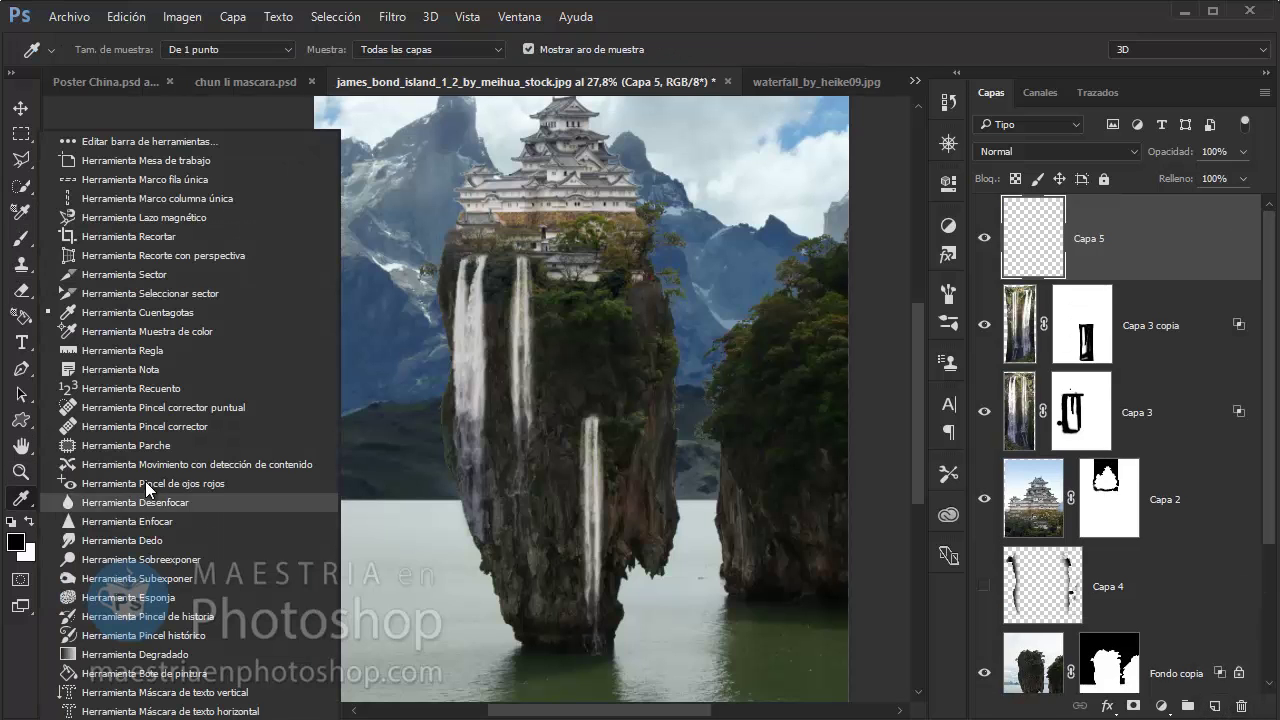
{"action": "left_click", "coordinate": [163, 312]}
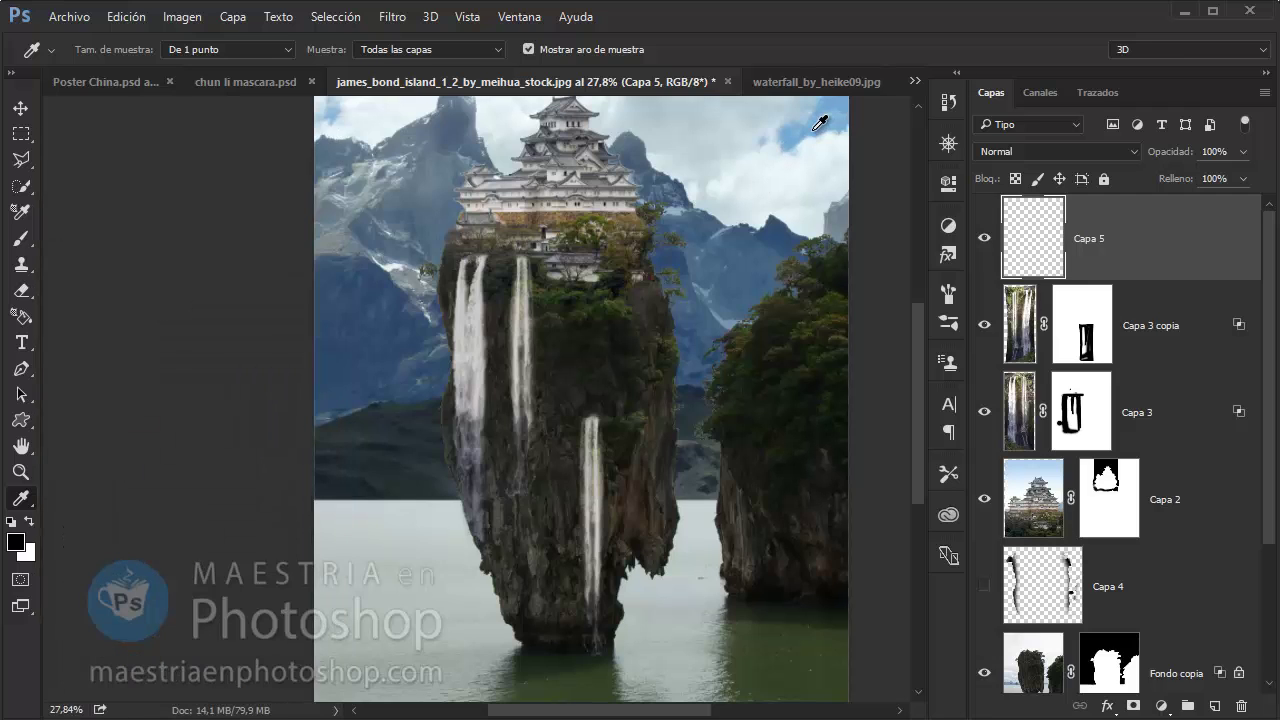
{"action": "left_click", "coordinate": [810, 128]}
{"action": "left_click", "coordinate": [22, 497]}
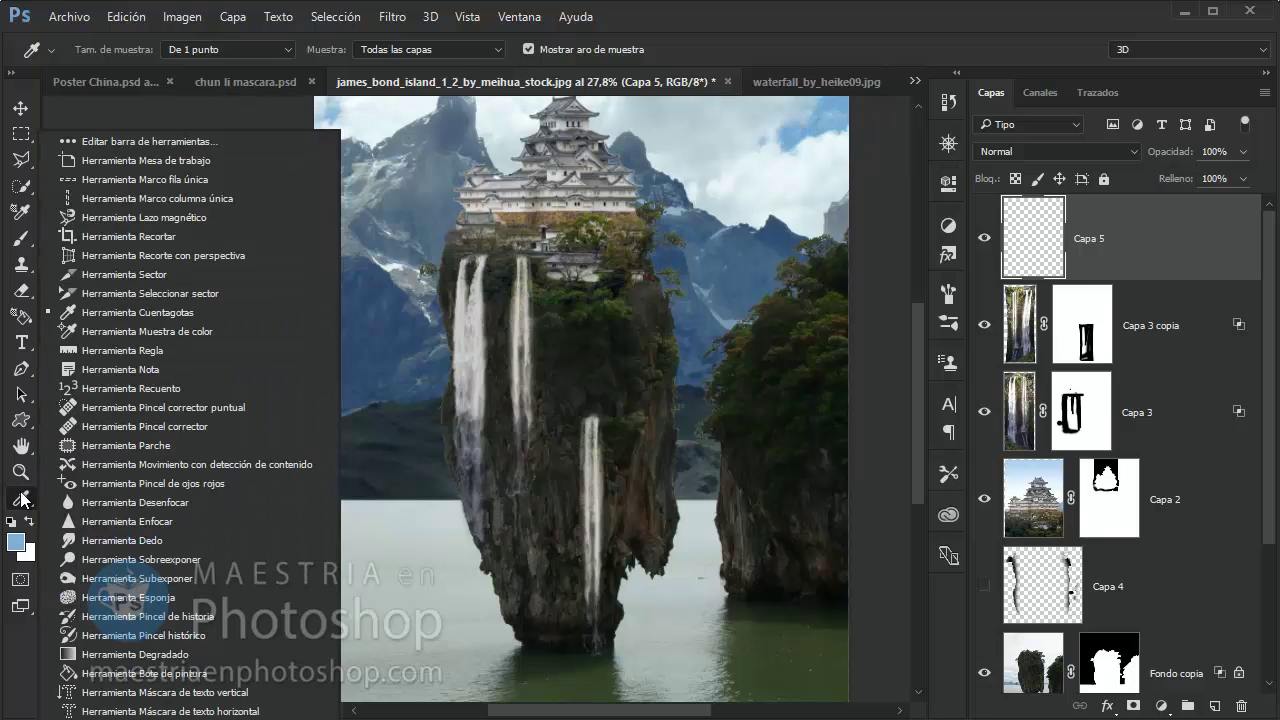
{"action": "left_click", "coordinate": [137, 673]}
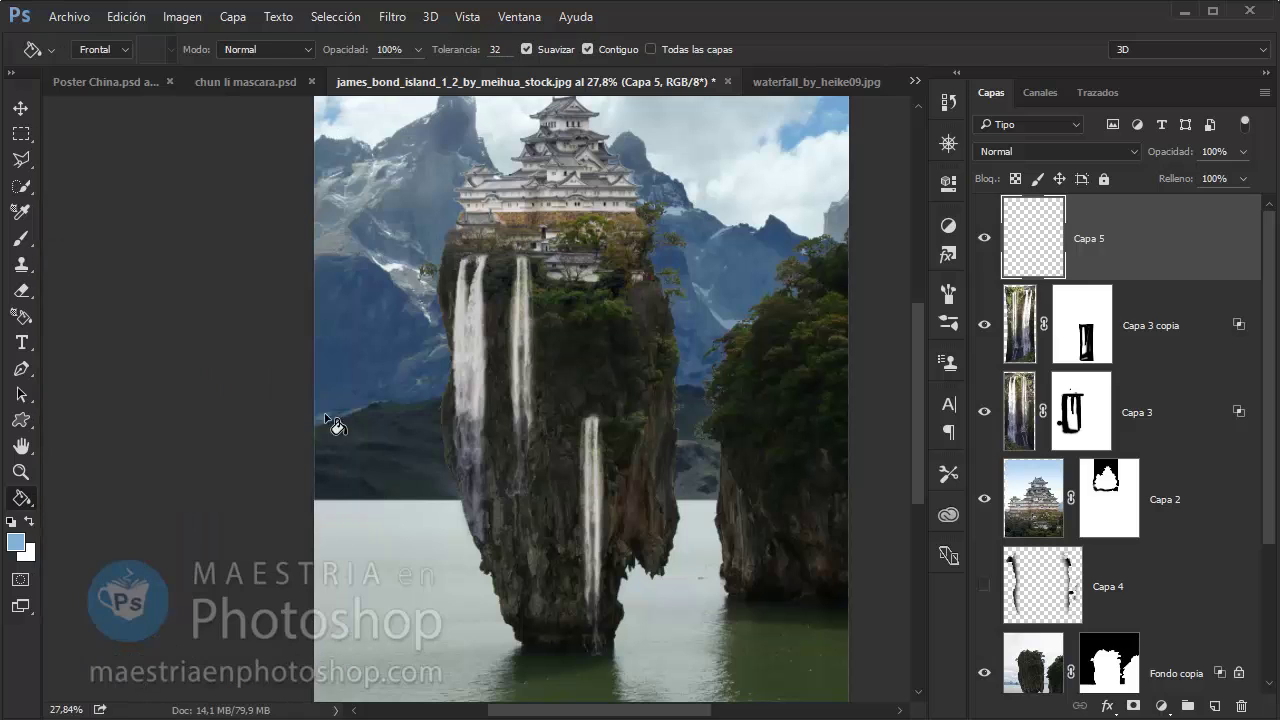
{"action": "left_click", "coordinate": [412, 342]}
Try Color and Multiplicar blend modes on the blue layer, settling on Color más claro
{"action": "left_click", "coordinate": [1098, 152]}
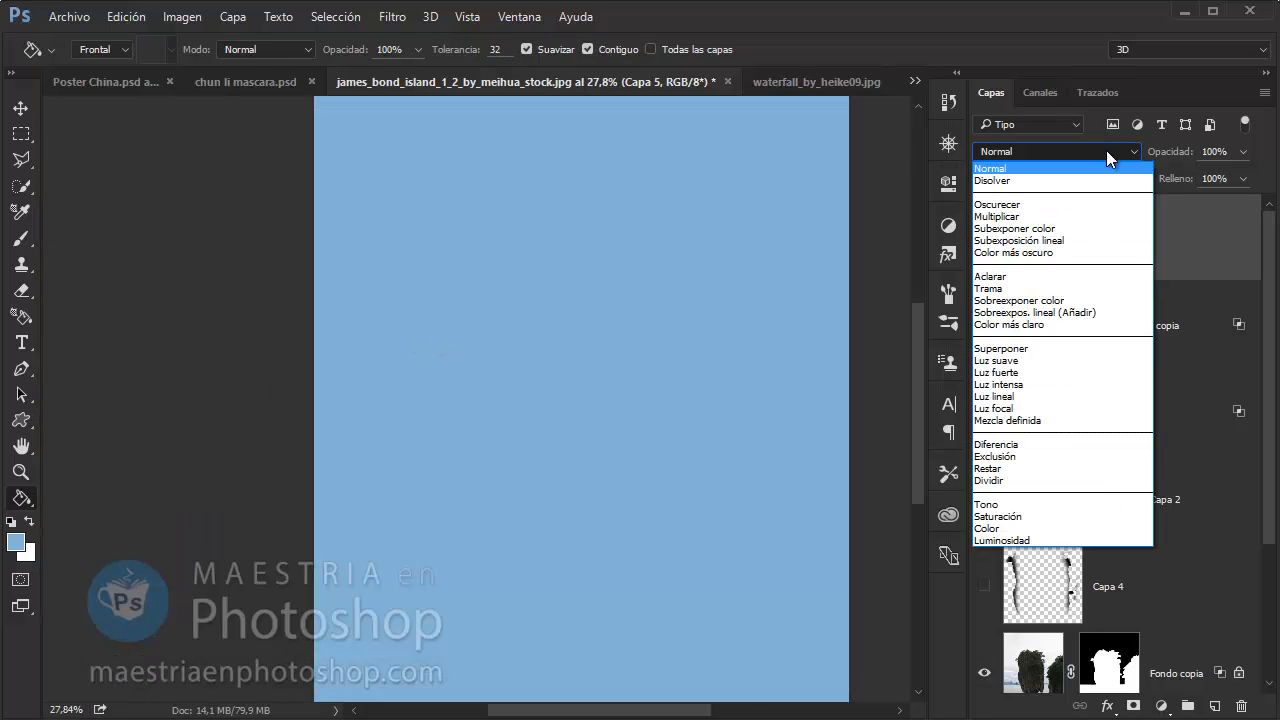
{"action": "left_click", "coordinate": [1128, 527]}
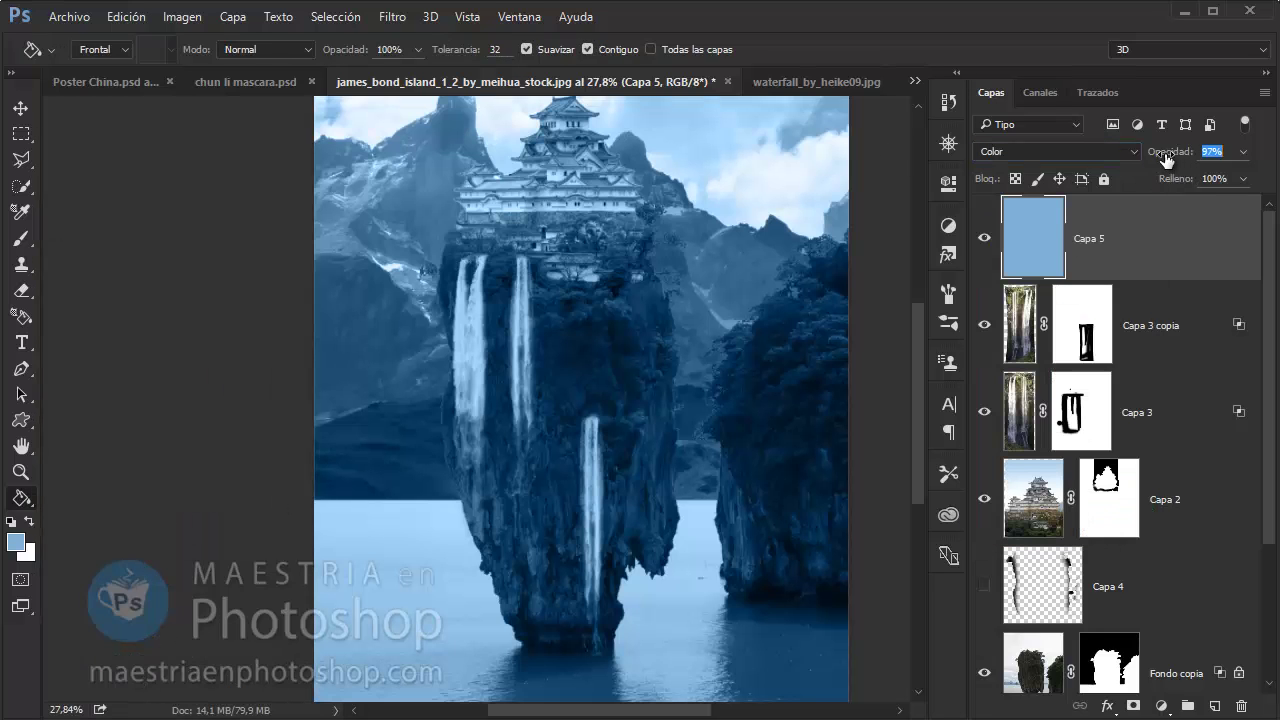
{"action": "left_click", "coordinate": [1102, 153]}
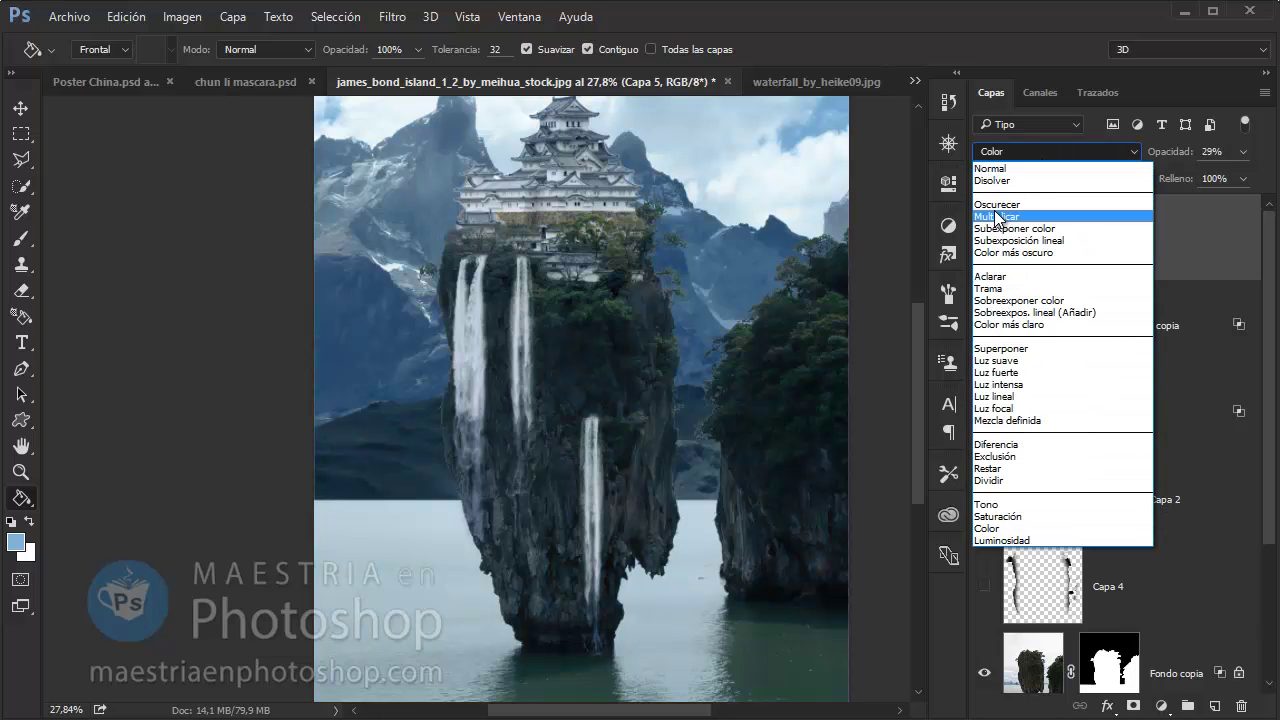
{"action": "left_click", "coordinate": [1030, 214]}
{"action": "key", "text": "Down"}
{"action": "key", "text": "Down"}
{"action": "key", "text": "Down"}
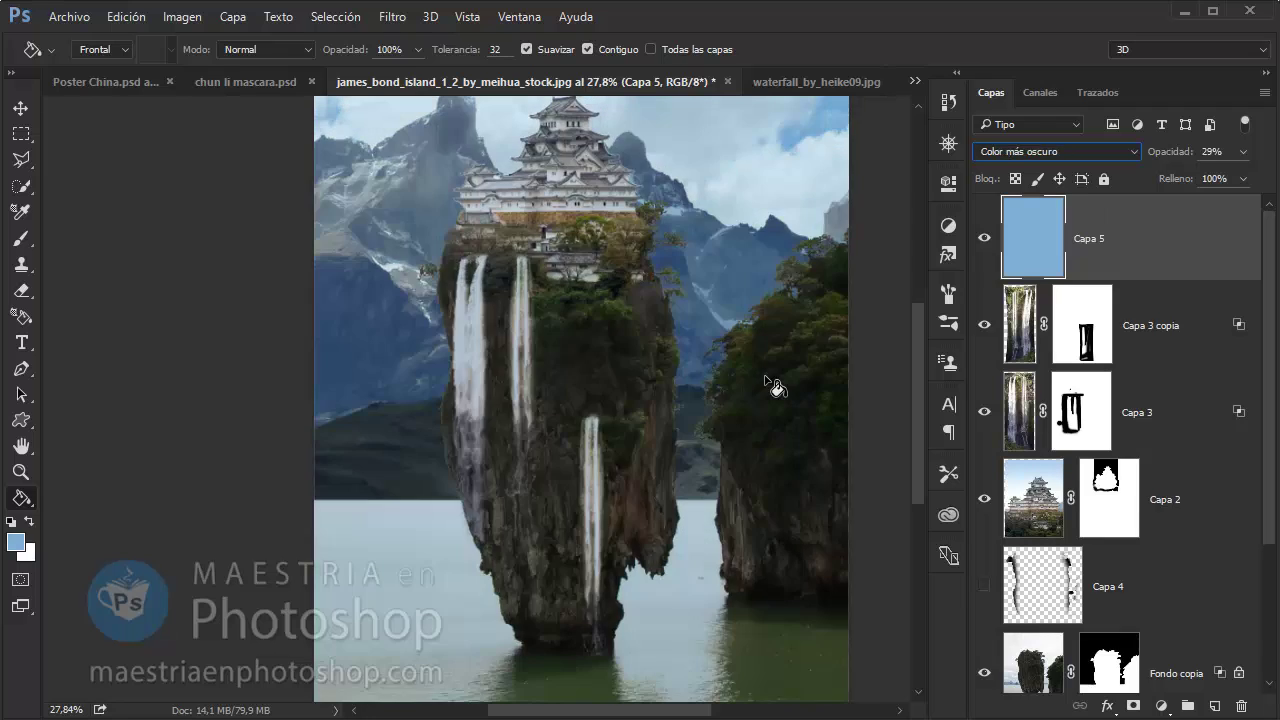
{"action": "key", "text": "Down"}
{"action": "key", "text": "Down"}
{"action": "key", "text": "Down"}
{"action": "key", "text": "Down"}
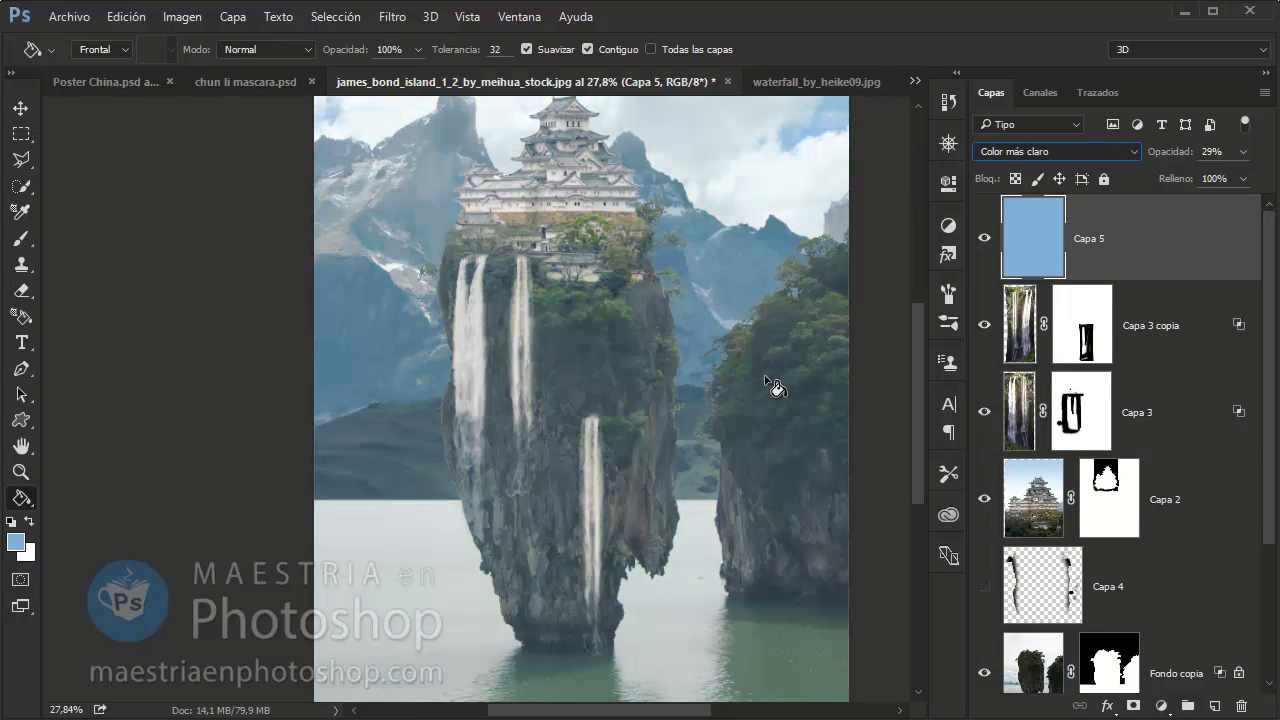
{"action": "mouse_move", "coordinate": [917, 404]}
{"action": "left_mouse_down"}
{"action": "mouse_move", "coordinate": [916, 371]}
{"action": "mouse_move", "coordinate": [914, 383]}
{"action": "left_mouse_up"}
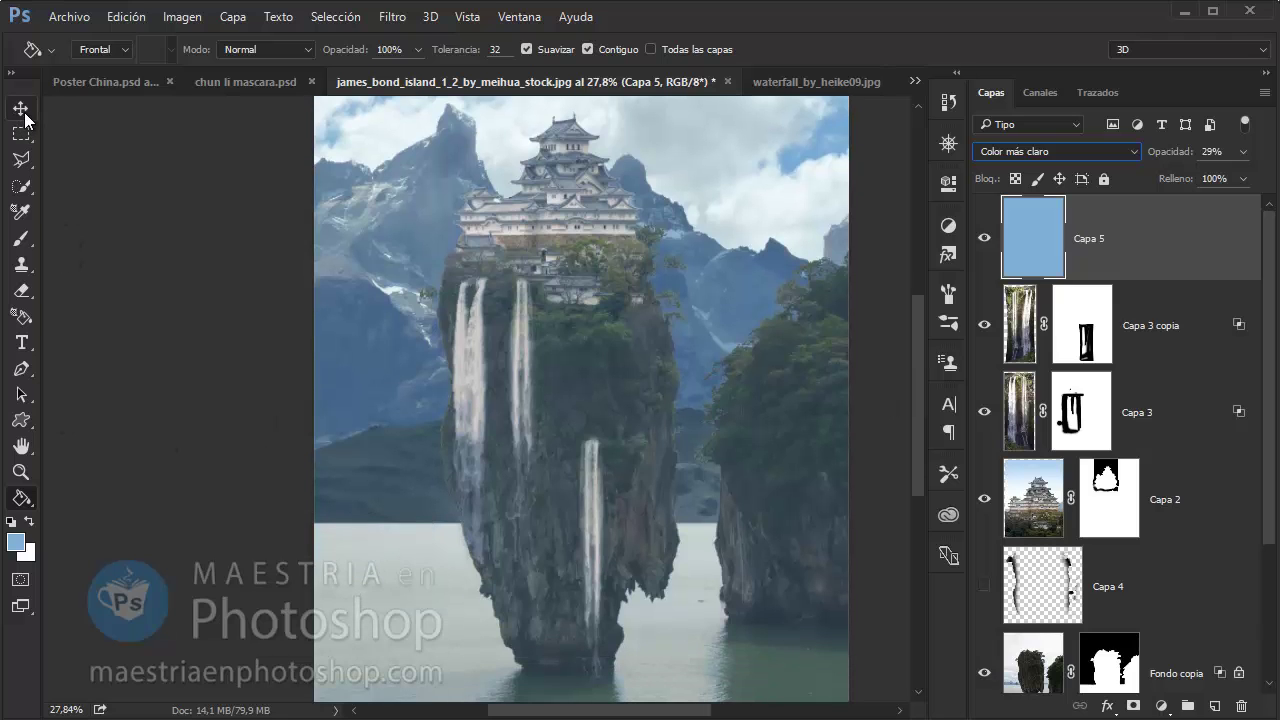
Set the blue layer to 30% opacity with the Blend If black slider at 113
{"action": "left_click", "coordinate": [24, 114]}
{"action": "mouse_move", "coordinate": [1176, 152]}
{"action": "left_mouse_down"}
{"action": "mouse_move", "coordinate": [1194, 151]}
{"action": "mouse_move", "coordinate": [1179, 156]}
{"action": "left_mouse_up"}
{"action": "double_click", "coordinate": [1222, 233]}
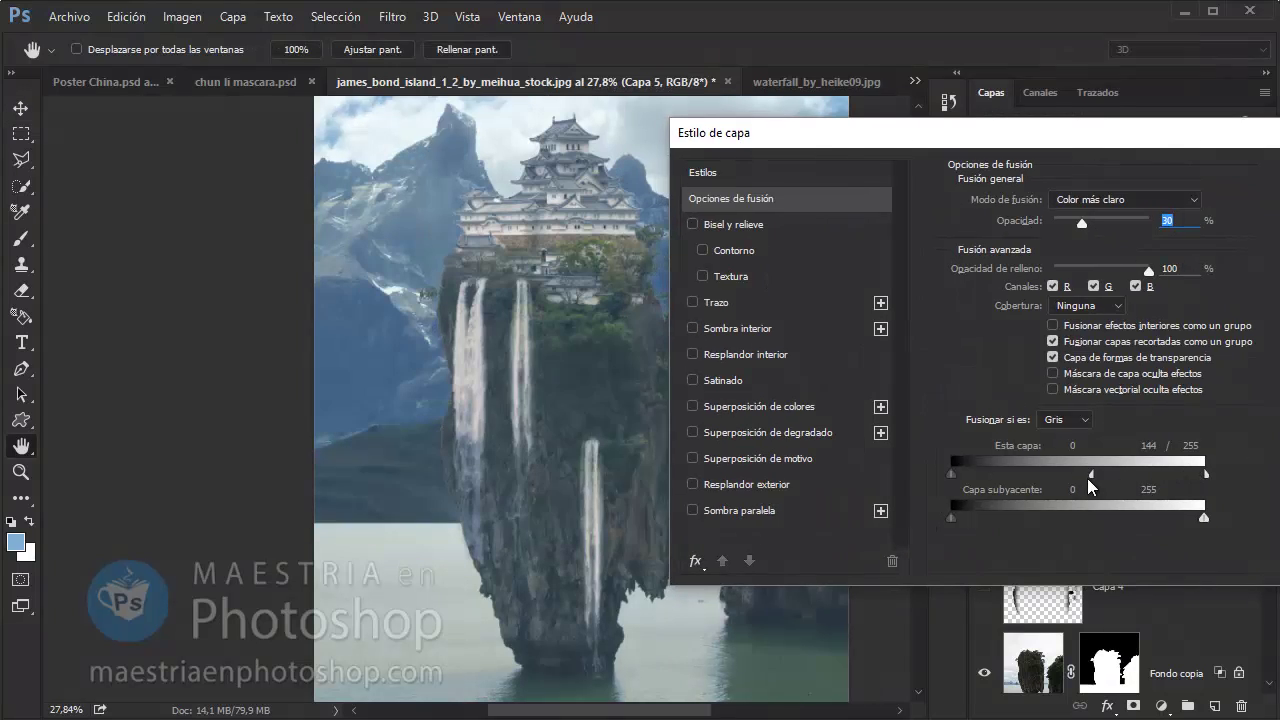
{"action": "left_click_drag", "start_coordinate": [1091, 486], "coordinate": [1077, 491]}
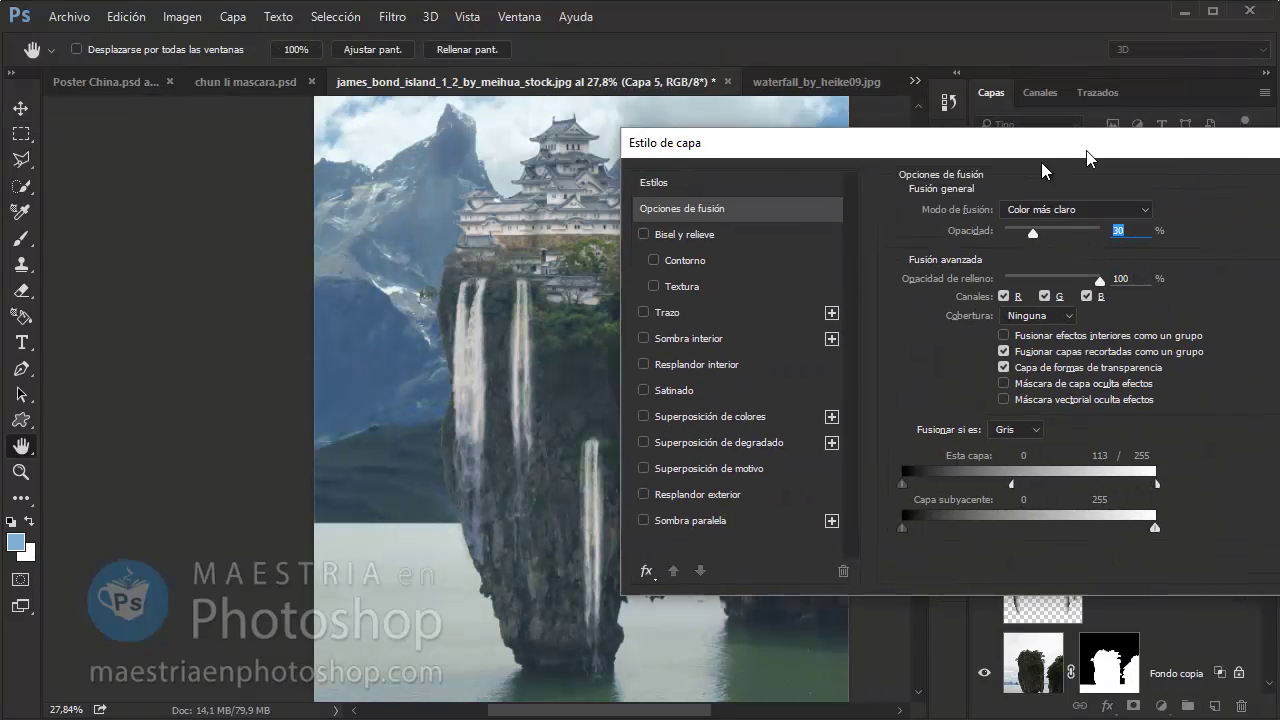
{"action": "left_click_drag", "start_coordinate": [1089, 152], "coordinate": [733, 152]}
{"action": "left_click", "coordinate": [1140, 182]}
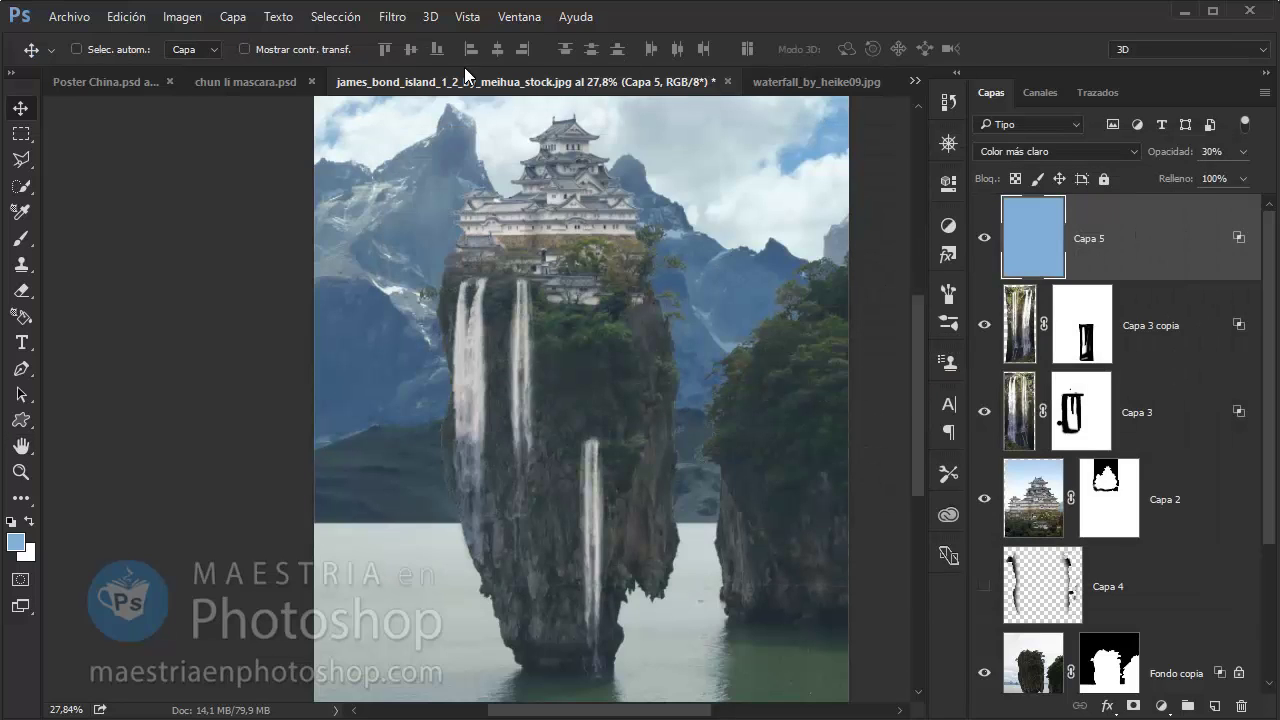
In chun li mascara, return to the RGB channel and turn the Quick Mask into a selection of the woman
{"action": "left_click", "coordinate": [214, 86]}
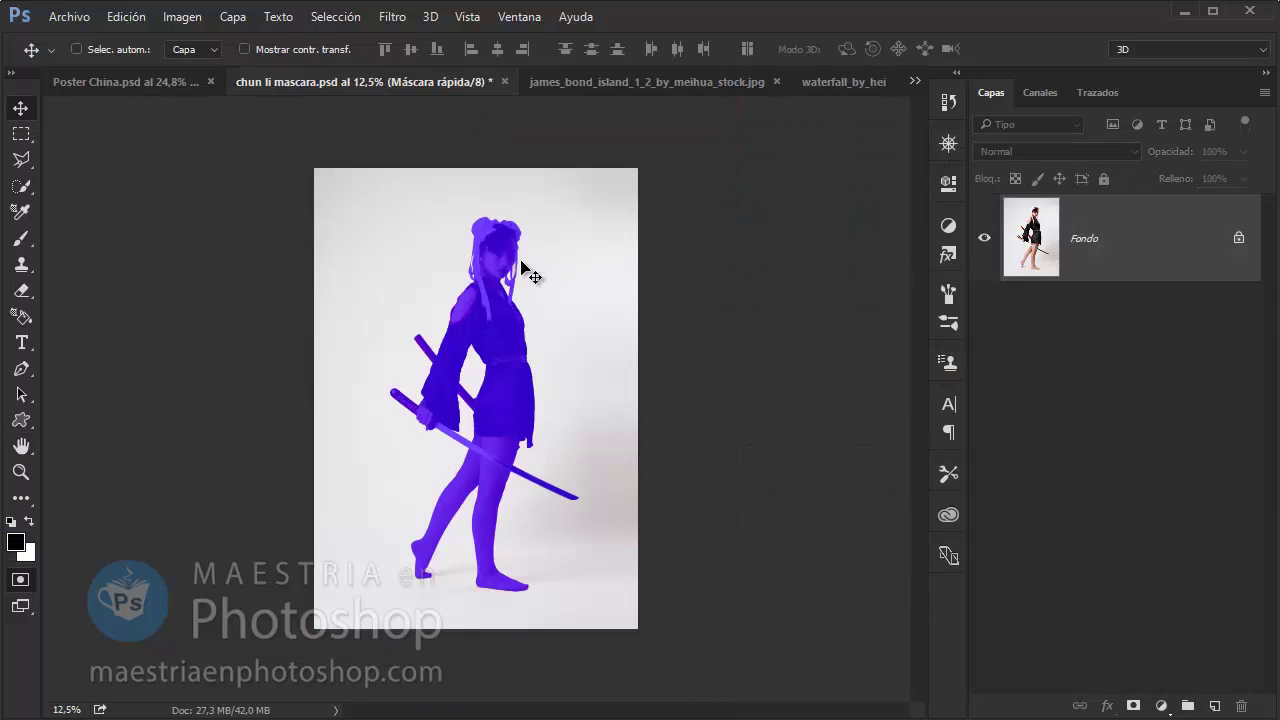
{"action": "left_click", "coordinate": [1040, 92]}
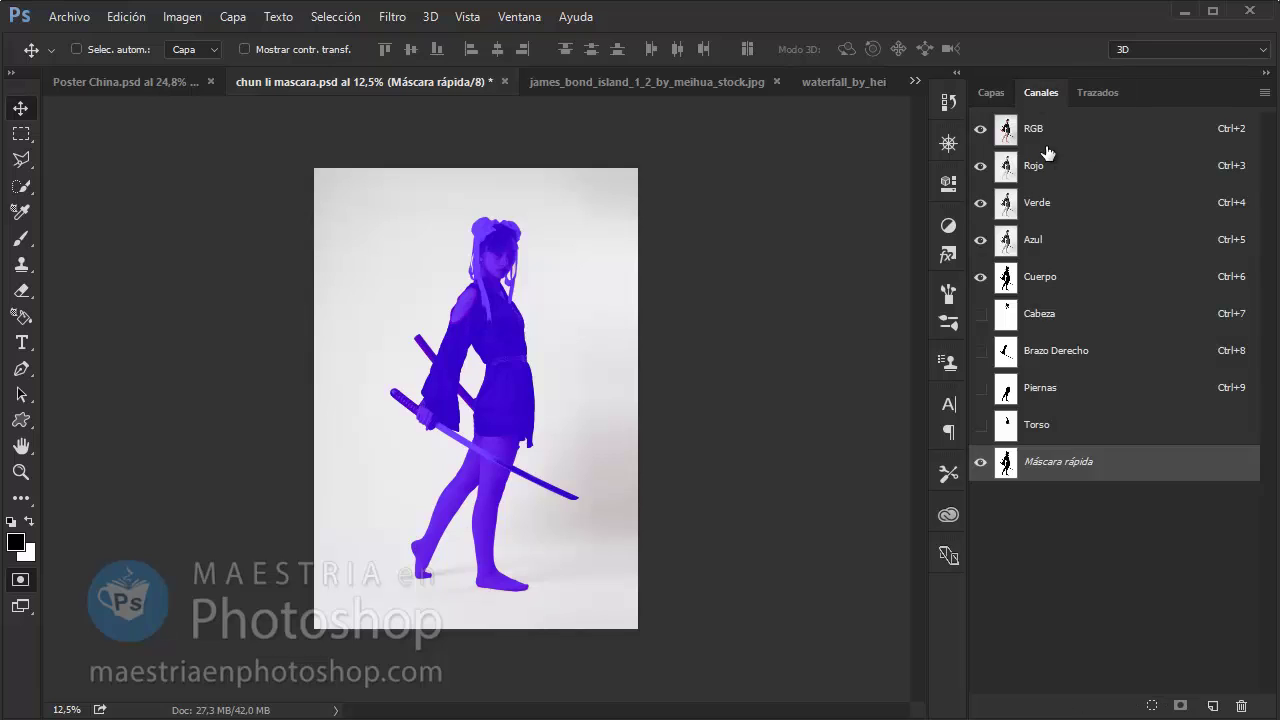
{"action": "left_click", "coordinate": [1024, 130]}
{"action": "left_click", "coordinate": [988, 92]}
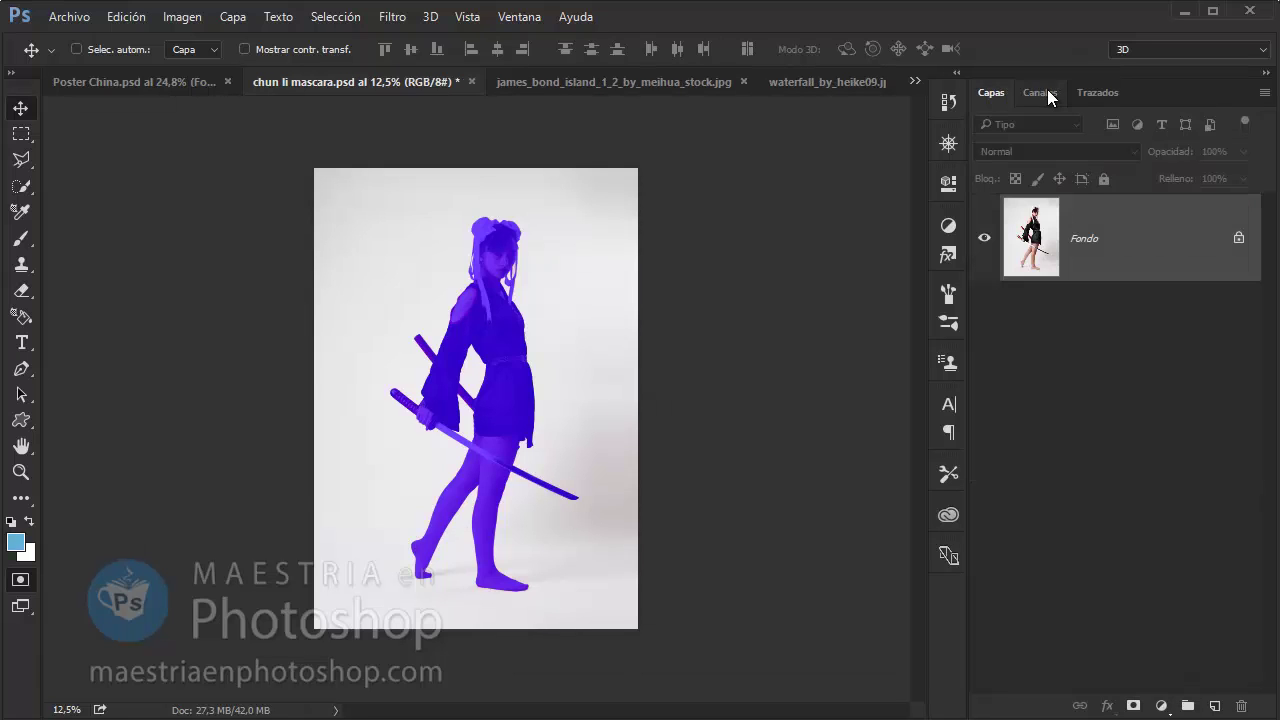
{"action": "left_click", "coordinate": [1040, 92]}
{"action": "left_click", "coordinate": [988, 92]}
{"action": "left_click", "coordinate": [21, 579]}
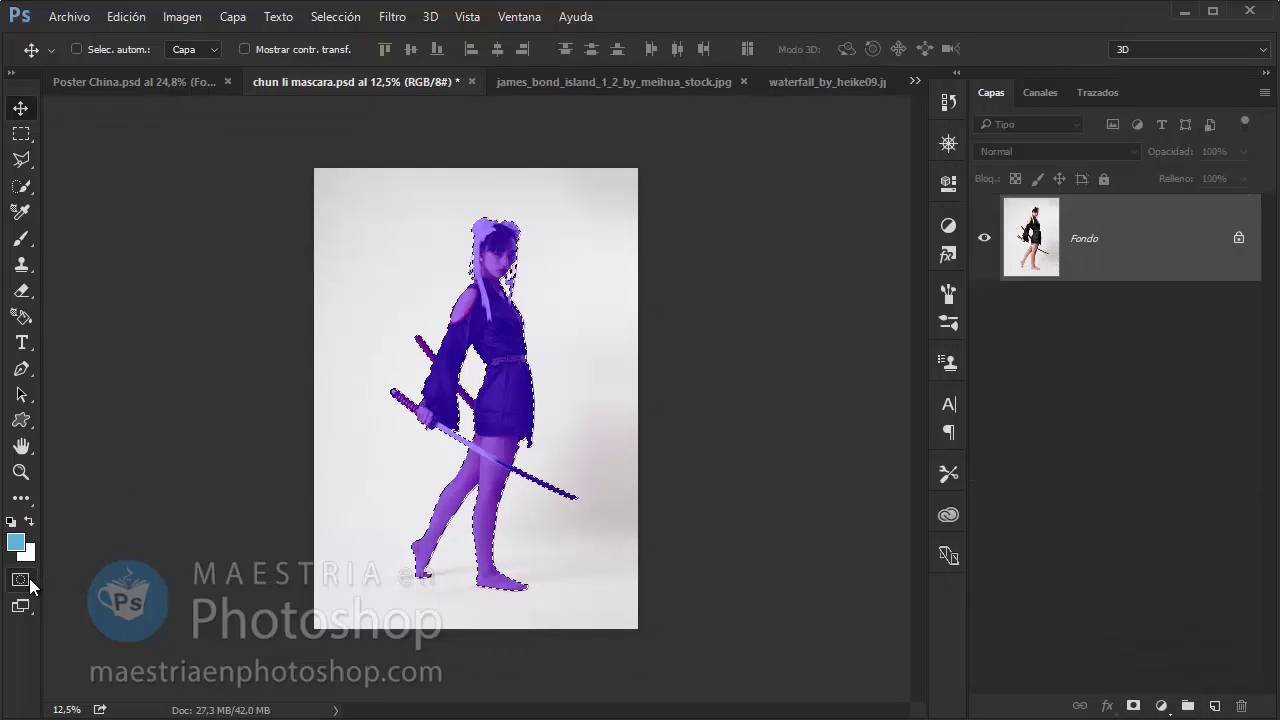
Copy the woman into the poster, scale her to about 73%, and shift the waterfall copy right
{"action": "mouse_move", "coordinate": [506, 262]}
{"action": "left_mouse_down"}
{"action": "mouse_move", "coordinate": [539, 271]}
{"action": "mouse_move", "coordinate": [582, 412]}
{"action": "left_mouse_up"}
{"action": "left_click_drag", "start_coordinate": [598, 350], "coordinate": [590, 350]}
{"action": "key", "text": "ctrl+t"}
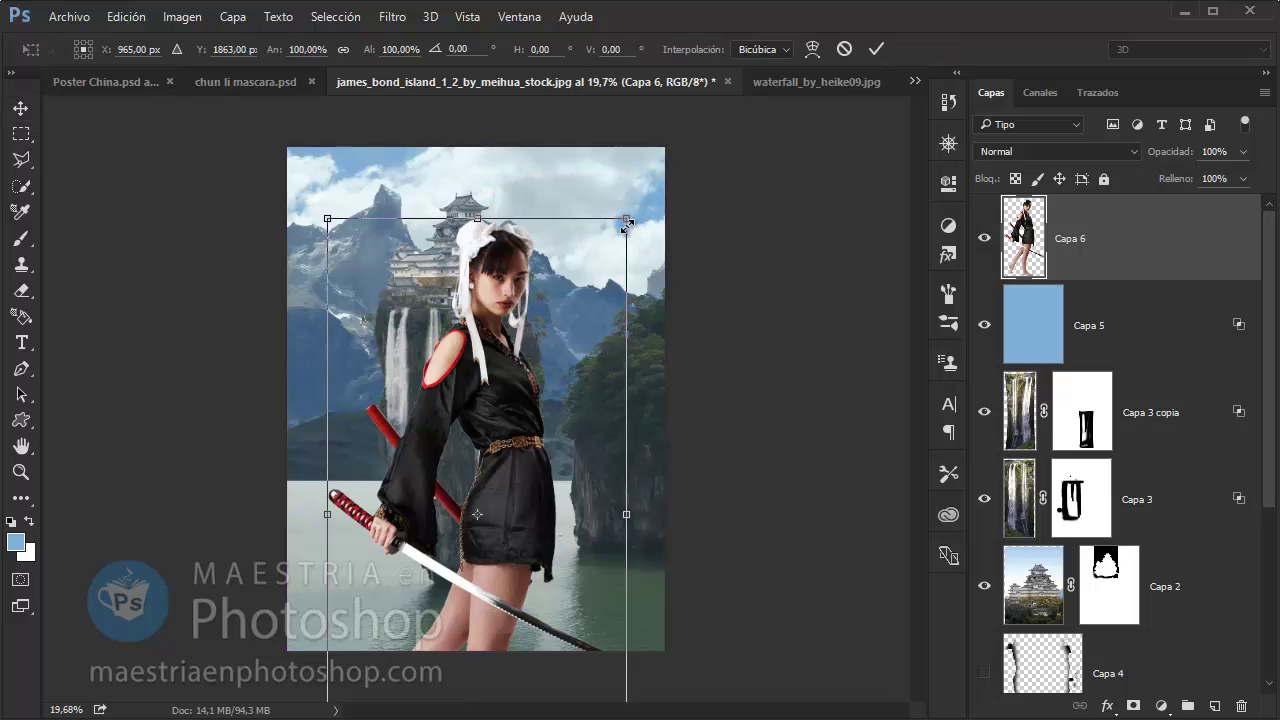
{"action": "left_click_drag", "start_coordinate": [629, 214], "coordinate": [571, 296]}
{"action": "left_click_drag", "start_coordinate": [505, 372], "coordinate": [529, 388]}
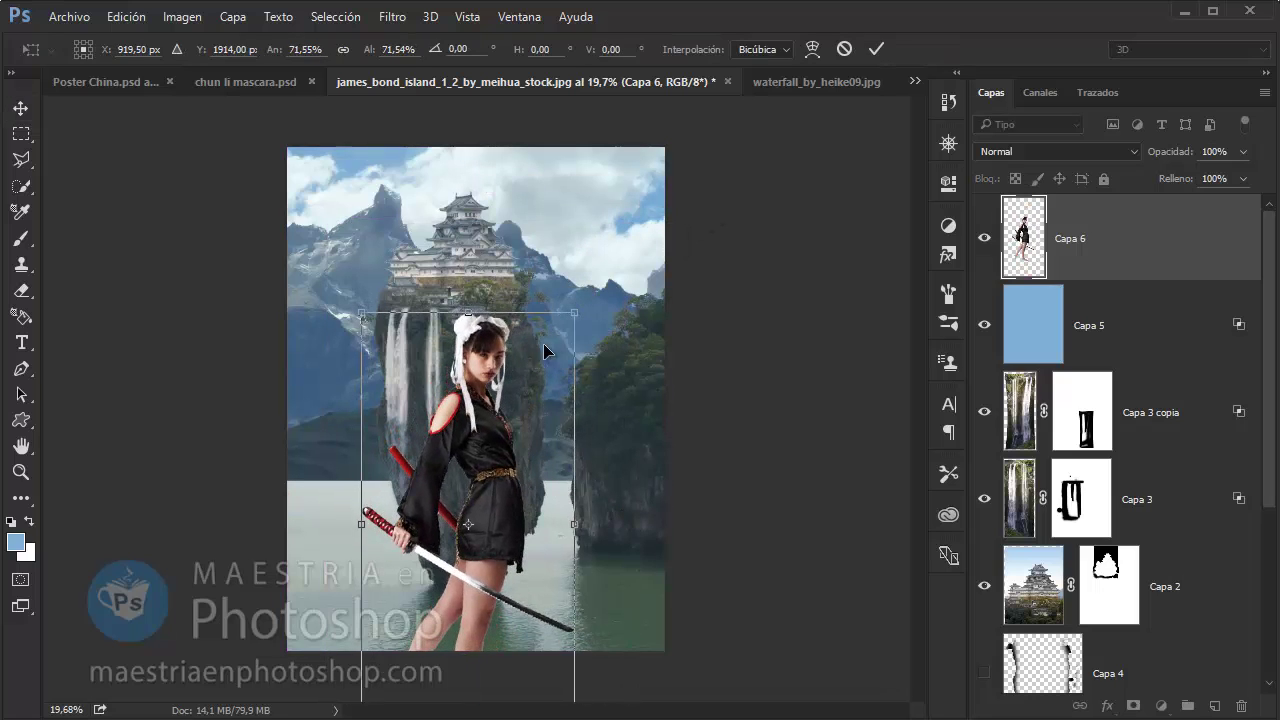
{"action": "mouse_move", "coordinate": [572, 311]}
{"action": "left_mouse_down"}
{"action": "mouse_move", "coordinate": [563, 400]}
{"action": "mouse_move", "coordinate": [547, 404]}
{"action": "left_mouse_up"}
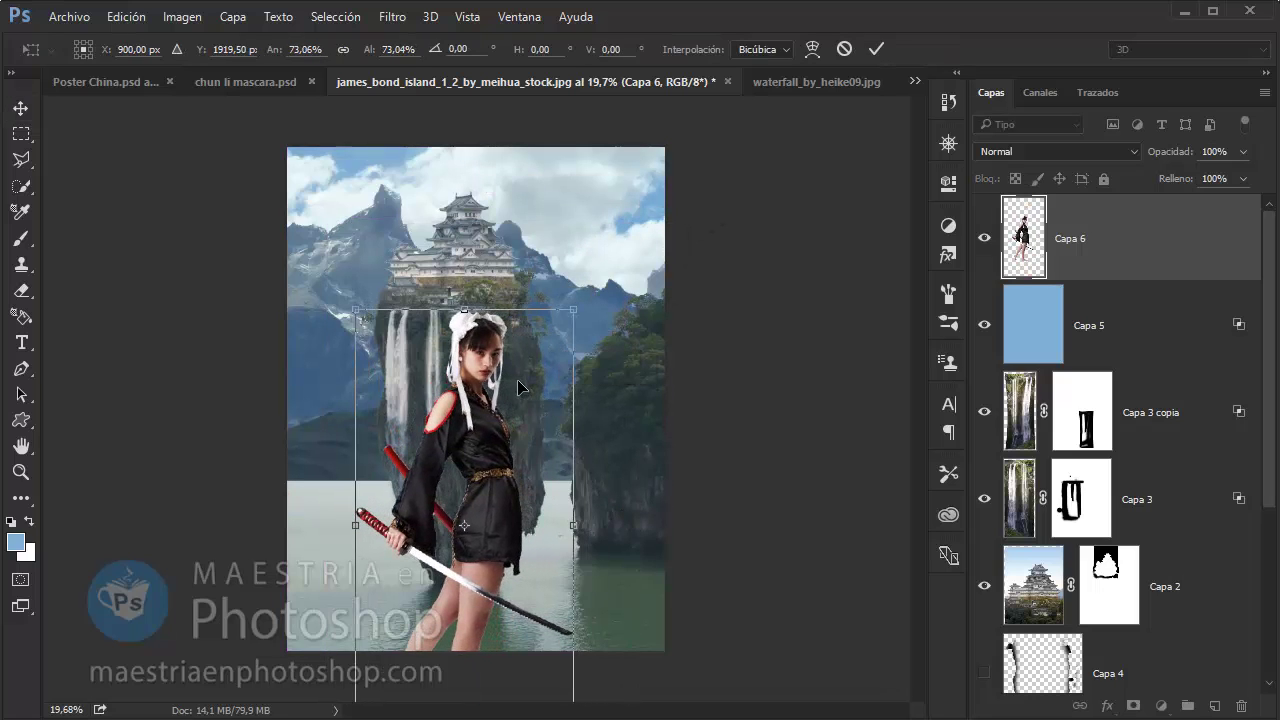
{"action": "key", "text": "Return"}
{"action": "left_click", "coordinate": [1044, 492]}
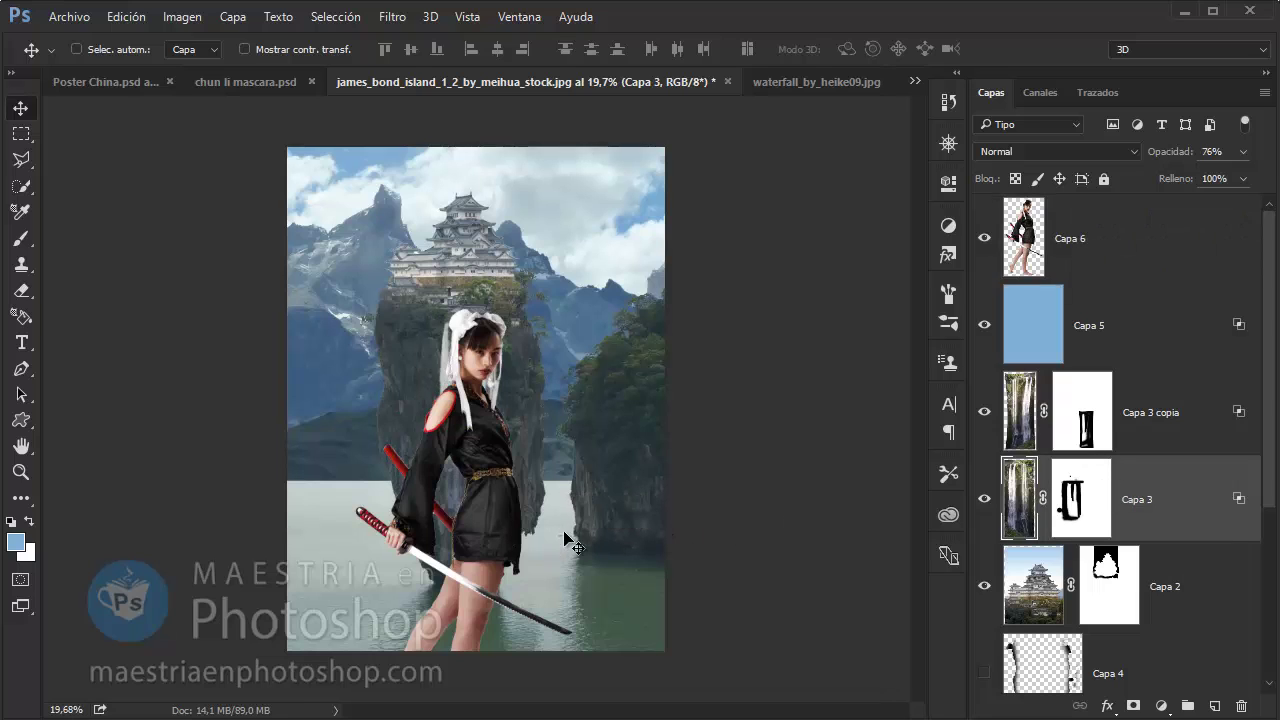
{"action": "mouse_move", "coordinate": [456, 535]}
{"action": "left_mouse_down"}
{"action": "mouse_move", "coordinate": [497, 537]}
{"action": "mouse_move", "coordinate": [494, 511]}
{"action": "mouse_move", "coordinate": [428, 533]}
{"action": "left_mouse_up"}
Zoom in on the scene and select the Capa 6 woman layer
{"action": "key", "text": "z"}
{"action": "mouse_move", "coordinate": [586, 280]}
{"action": "left_mouse_down"}
{"action": "mouse_move", "coordinate": [665, 289]}
{"action": "mouse_move", "coordinate": [500, 380]}
{"action": "left_mouse_up"}
{"action": "scroll", "coordinate": [495, 400], "scroll_direction": "down", "scroll_amount": 5}
{"action": "scroll", "coordinate": [860, 328], "scroll_direction": "up", "scroll_amount": 2}
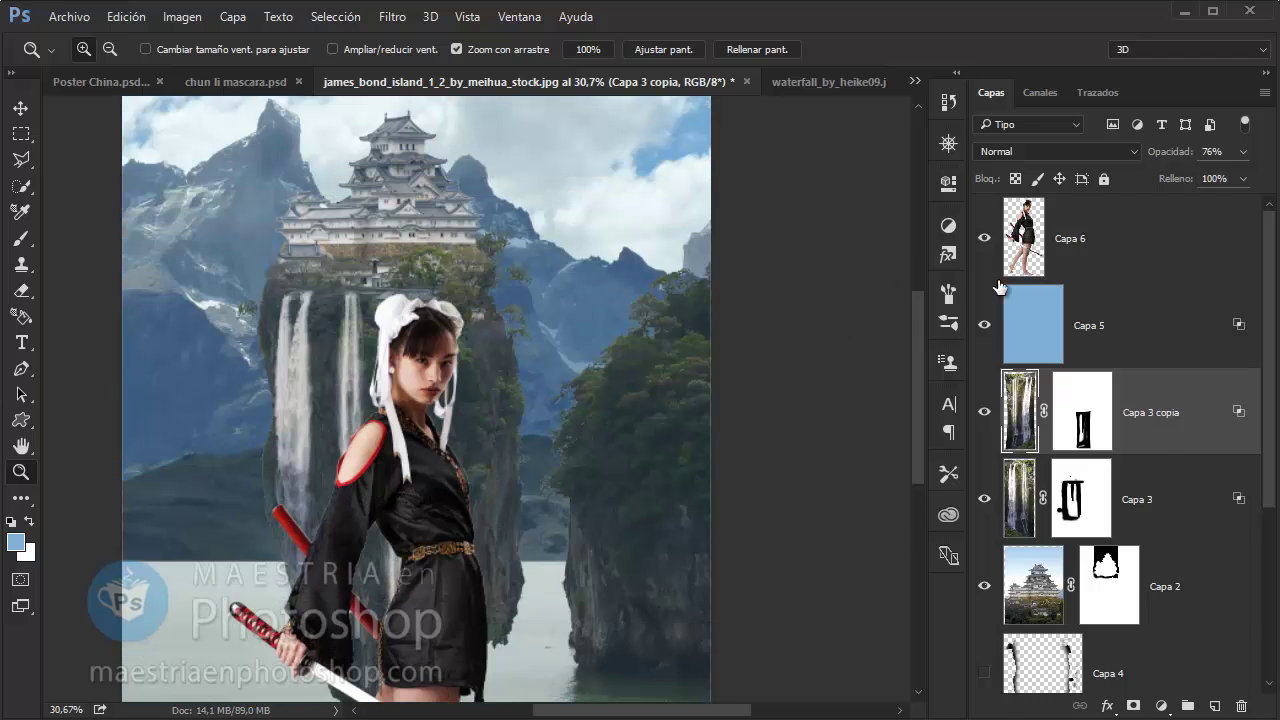
{"action": "left_click", "coordinate": [1000, 272]}
Add a violet-to-orange gradient fill layer at a -30° angle
{"action": "left_click", "coordinate": [1162, 706]}
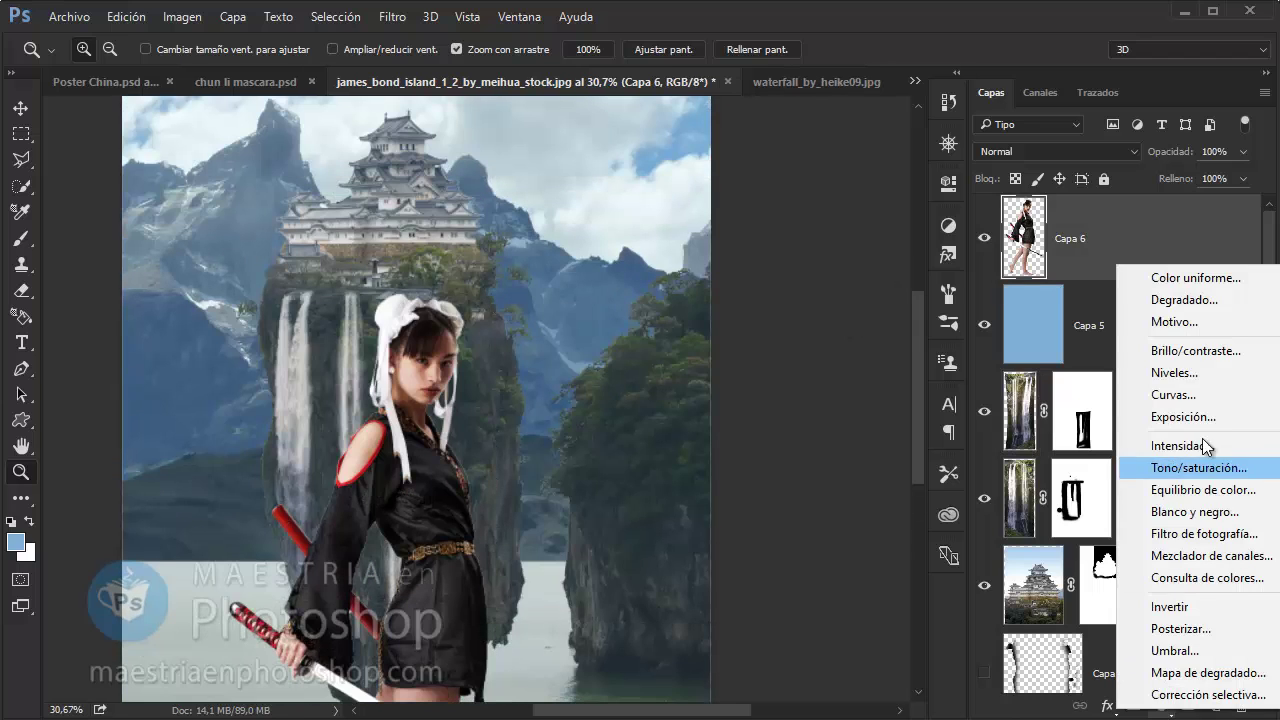
{"action": "left_click", "coordinate": [1200, 290]}
{"action": "left_click", "coordinate": [874, 195]}
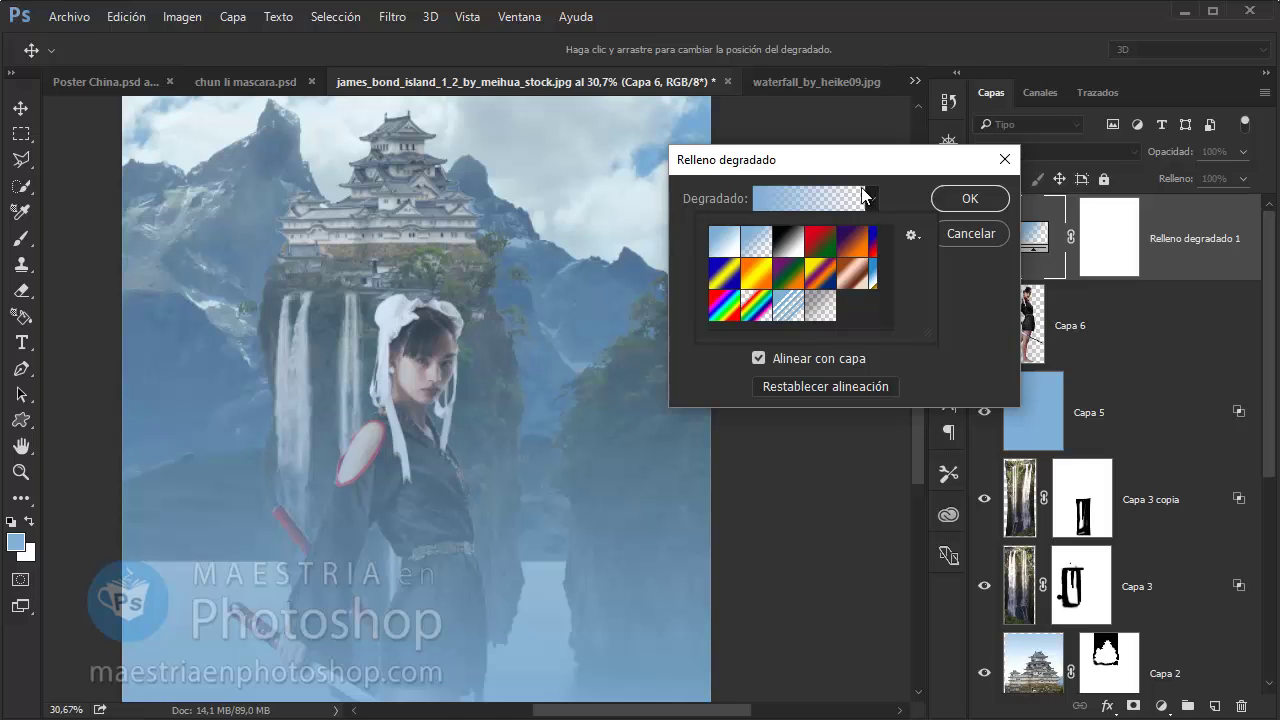
{"action": "left_click", "coordinate": [852, 242]}
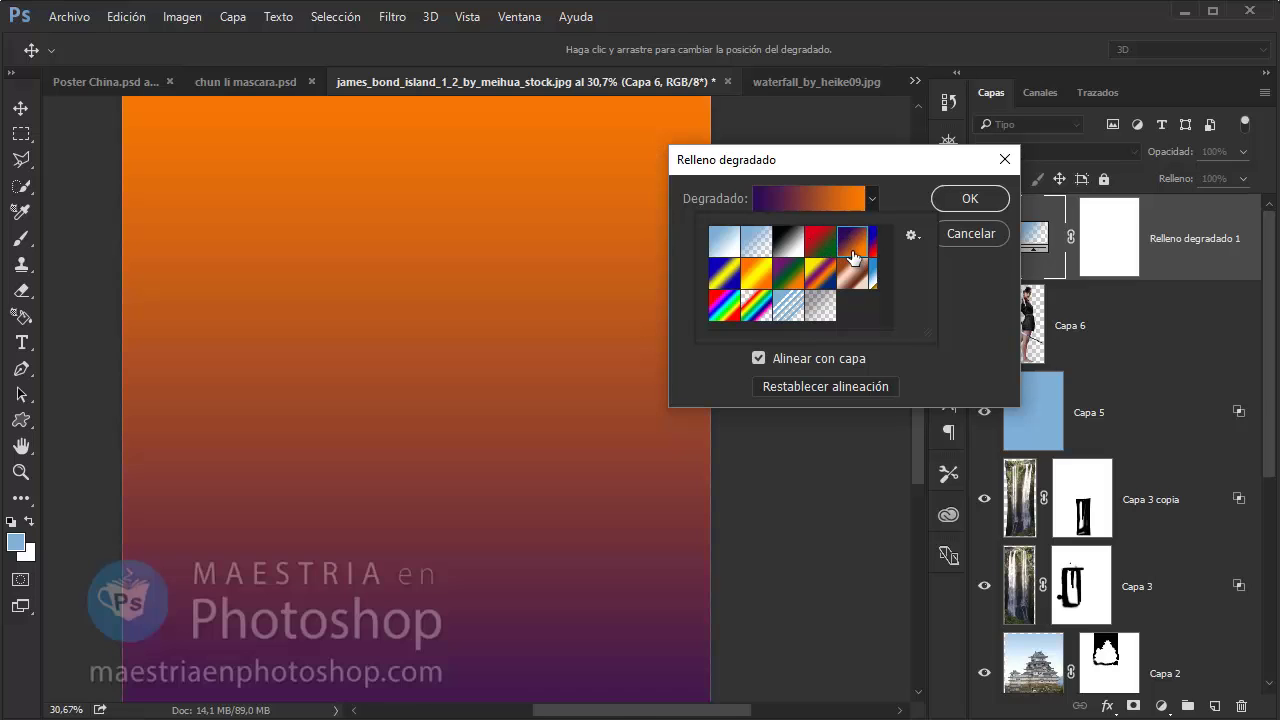
{"action": "left_click", "coordinate": [888, 167]}
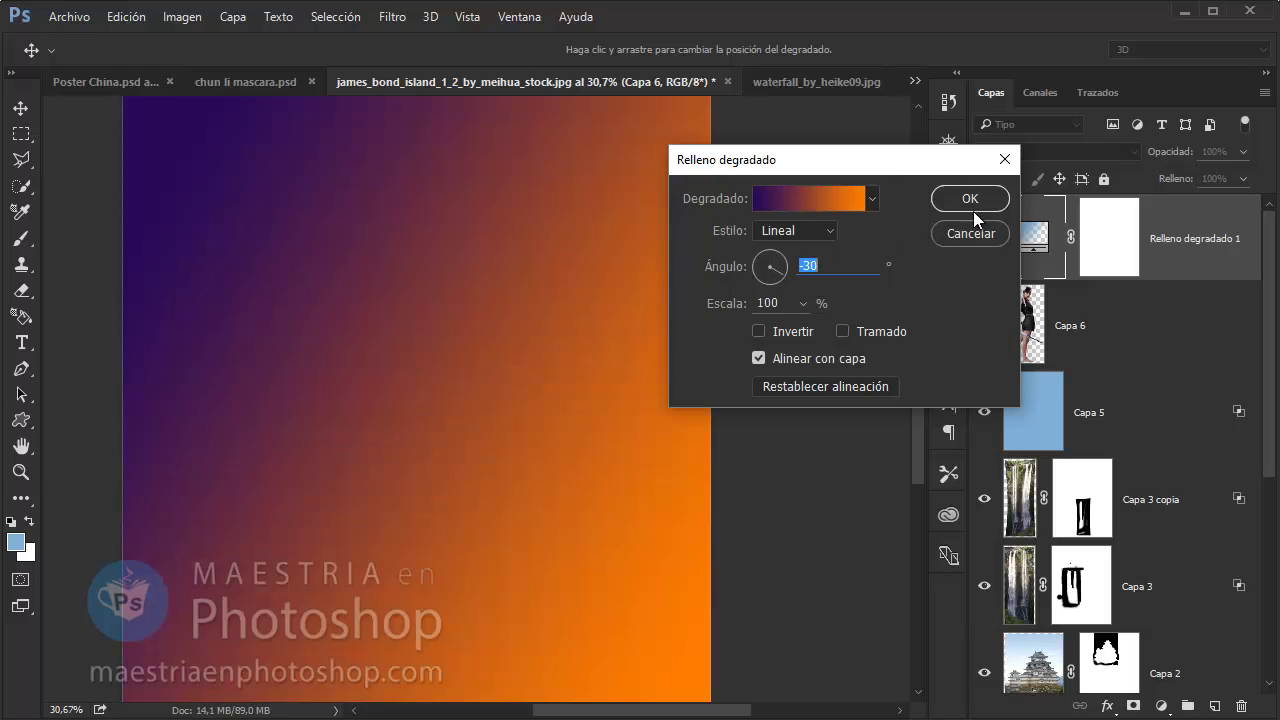
{"action": "left_click", "coordinate": [969, 198]}
Try darkening and lightening blend modes on the gradient fill layer
{"action": "key", "text": "z"}
{"action": "left_click", "coordinate": [1037, 151]}
{"action": "left_click", "coordinate": [1000, 220]}
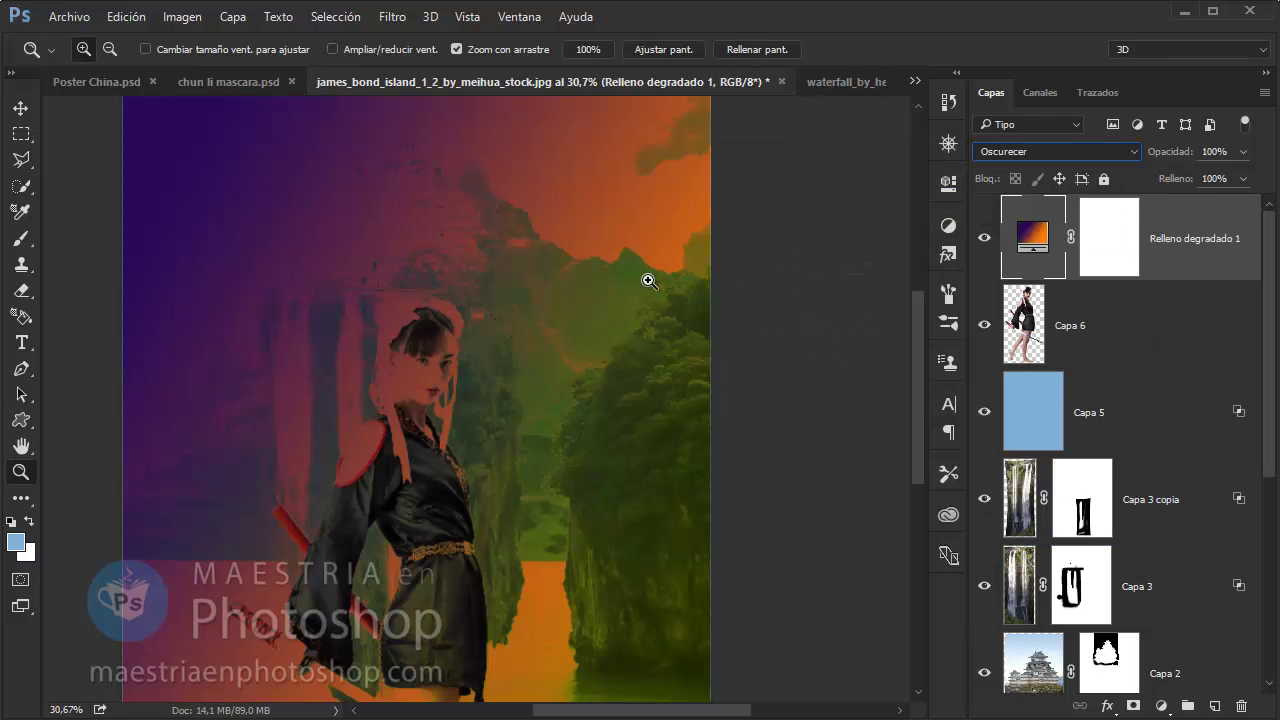
{"action": "key", "text": "Down"}
{"action": "key", "text": "Down"}
{"action": "key", "text": "Down"}
{"action": "key", "text": "Down"}
{"action": "key", "text": "Up"}
{"action": "key", "text": "Up"}
{"action": "key", "text": "Down"}
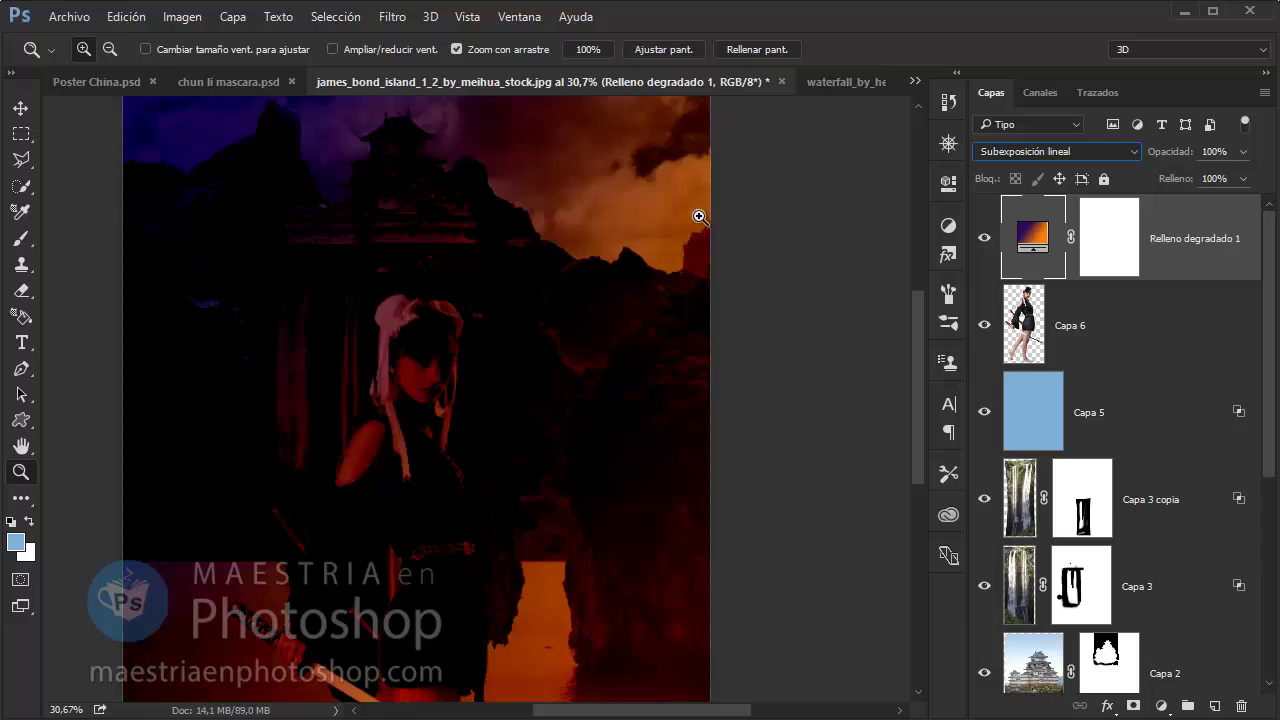
{"action": "key", "text": "Down"}
{"action": "key", "text": "Down"}
{"action": "key", "text": "Down"}
{"action": "key", "text": "Down"}
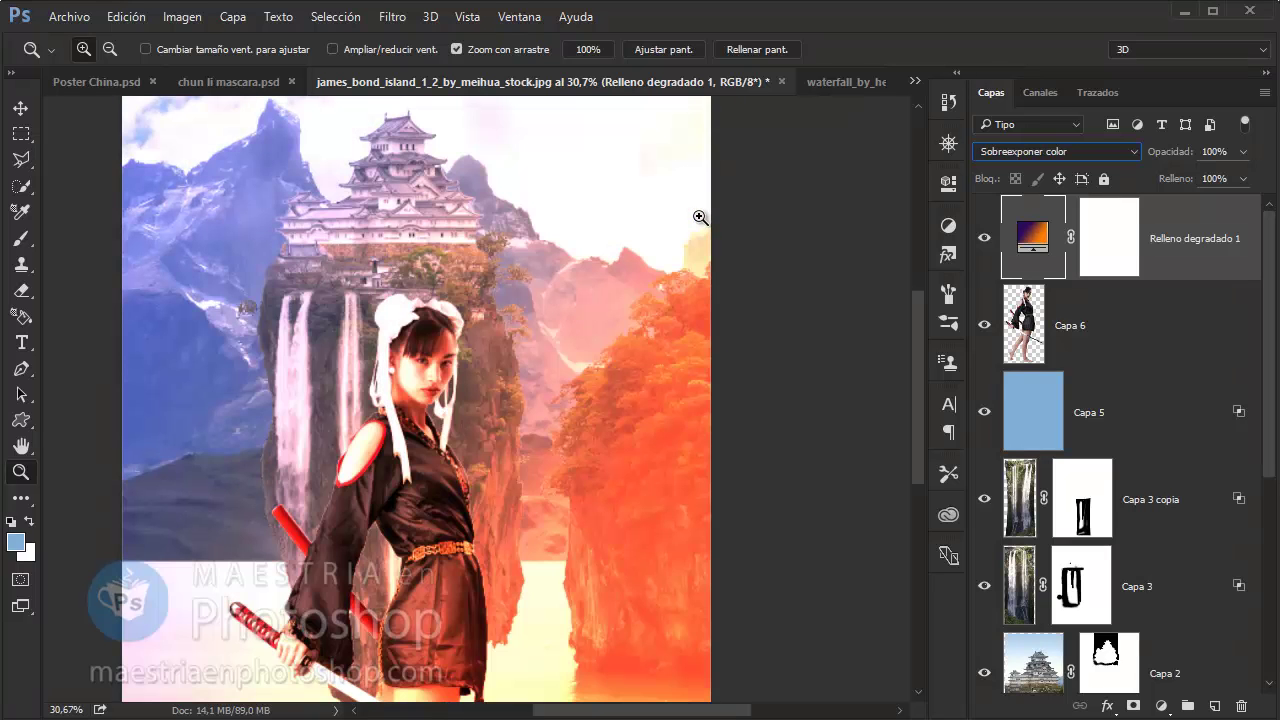
Set the gradient layer to 58% opacity with Superponer blending, then view the whole poster
{"action": "key", "text": "Down"}
{"action": "key", "text": "Up"}
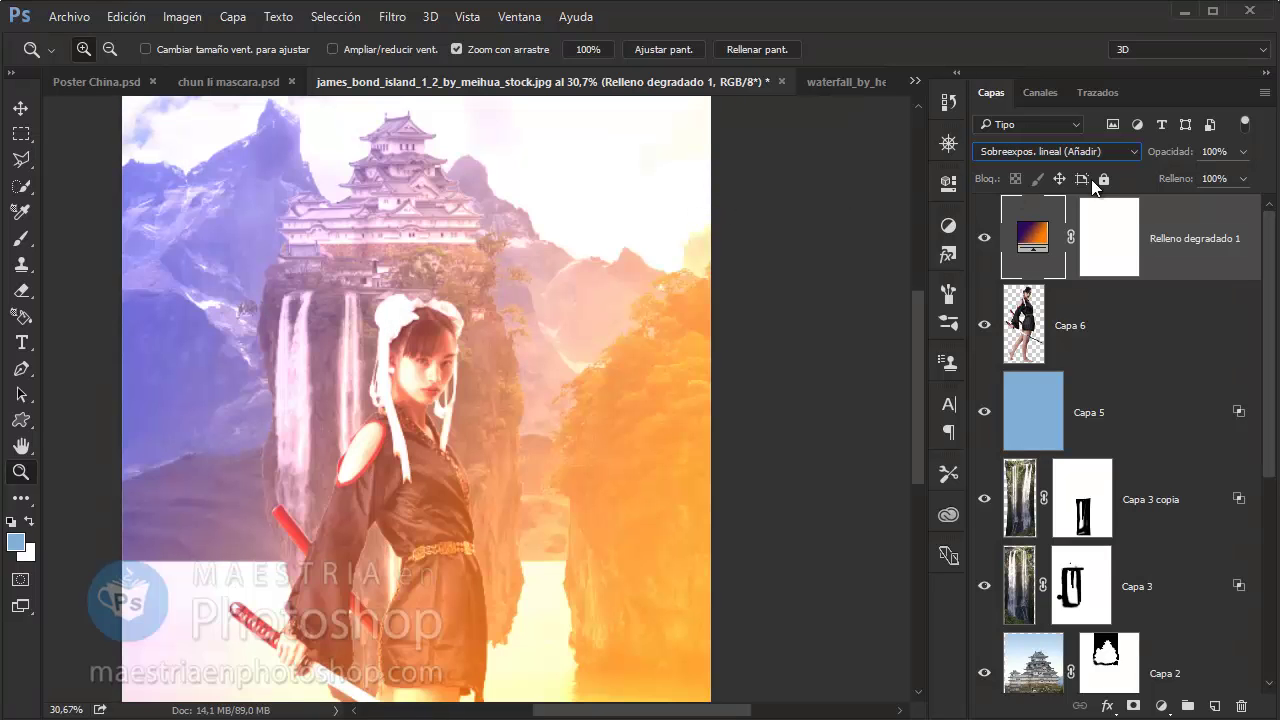
{"action": "left_click_drag", "start_coordinate": [1168, 151], "coordinate": [966, 212]}
{"action": "key", "text": "Down"}
{"action": "key", "text": "Down"}
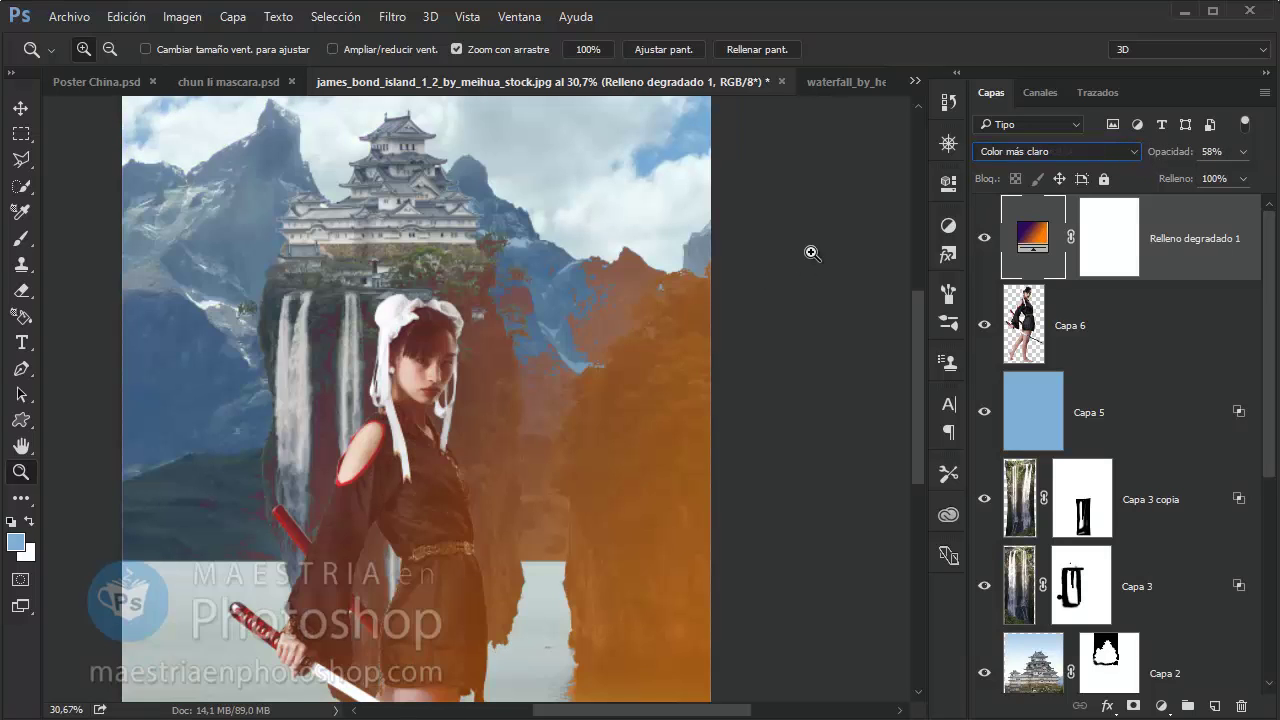
{"action": "key", "text": "Down"}
{"action": "key", "text": "Up"}
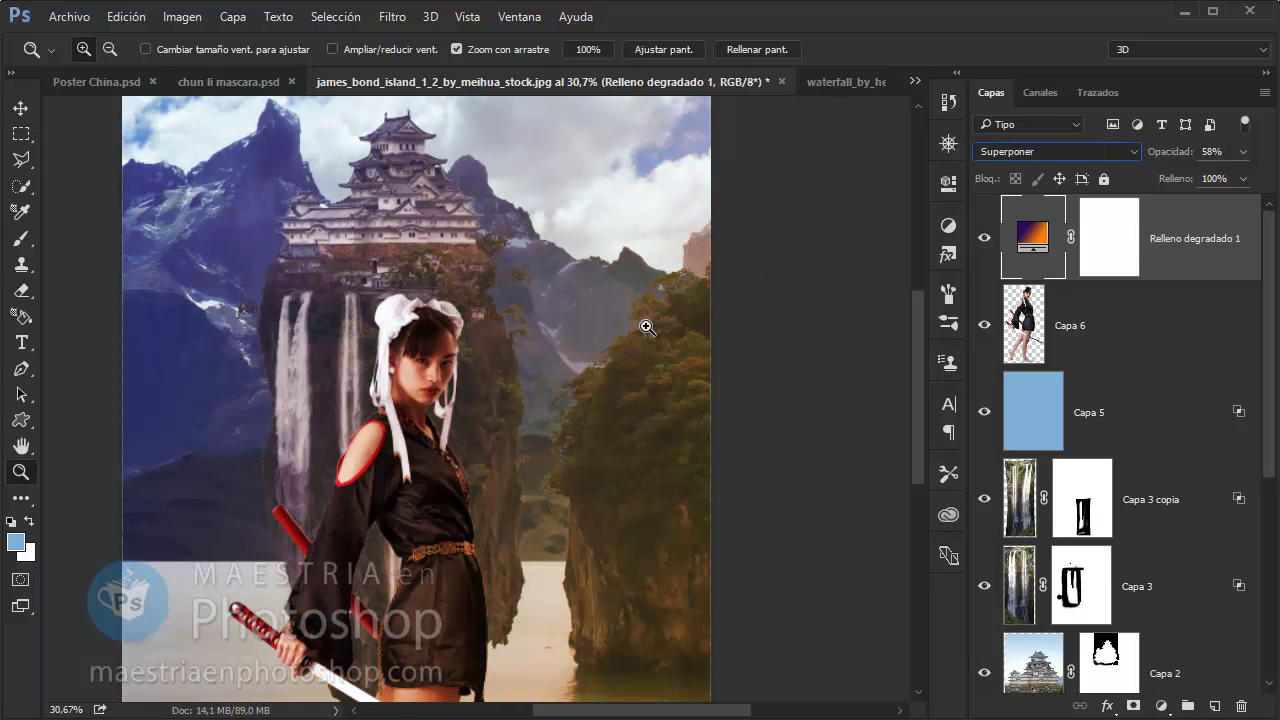
{"action": "mouse_move", "coordinate": [660, 329]}
{"action": "left_mouse_down"}
{"action": "mouse_move", "coordinate": [608, 323]}
{"action": "mouse_move", "coordinate": [563, 566]}
{"action": "mouse_move", "coordinate": [534, 586]}
{"action": "left_mouse_up"}
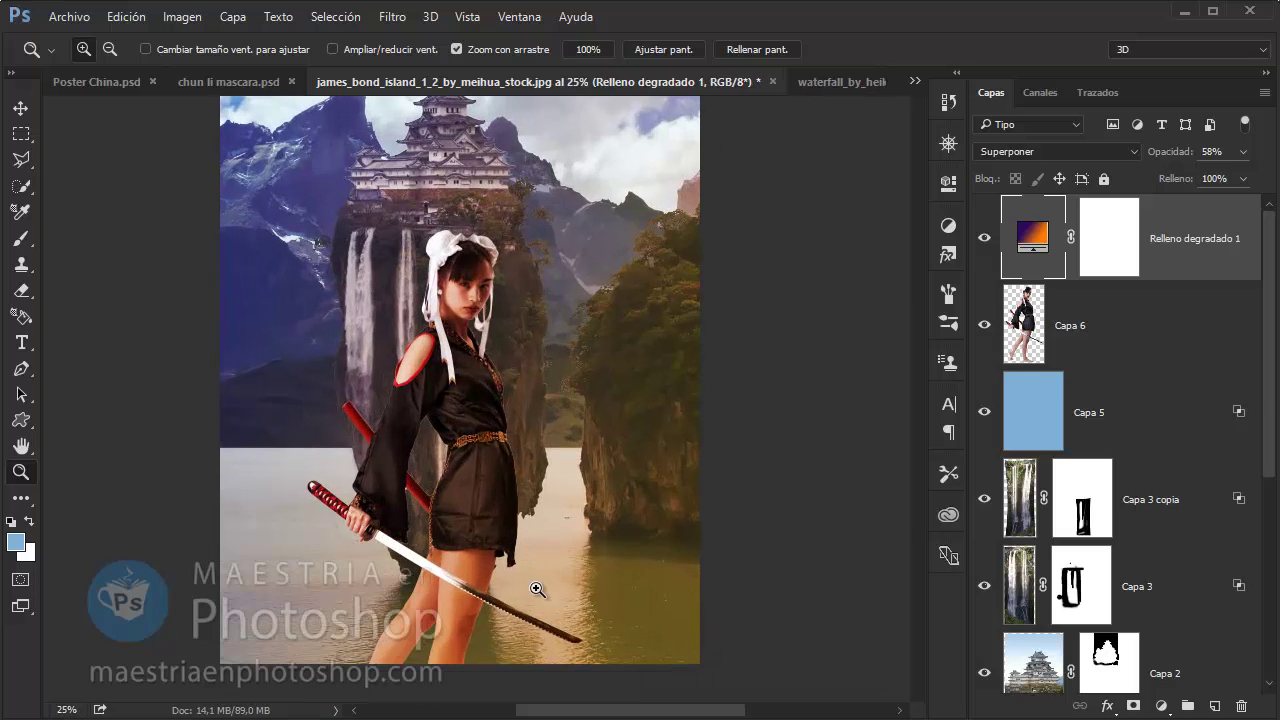
Create a Horizontal Type text point on the canvas left of the woman, for the title
{"action": "key", "text": "v"}
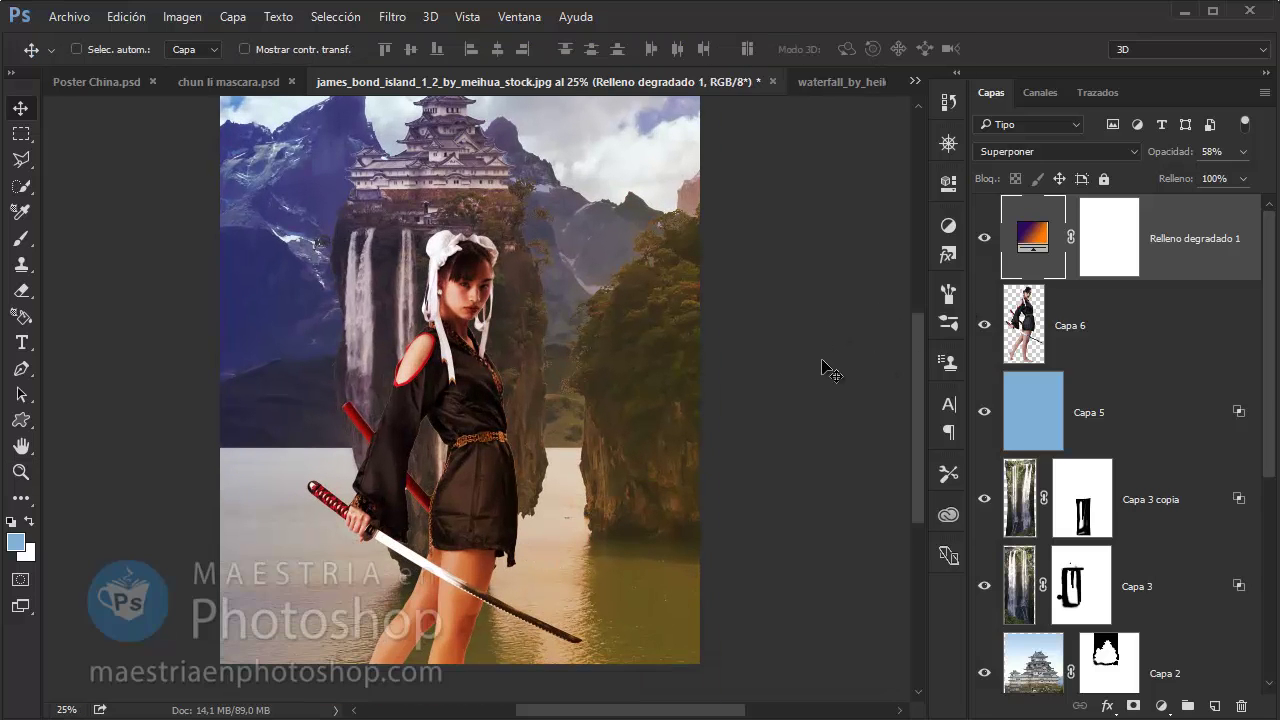
{"action": "key", "text": "t"}
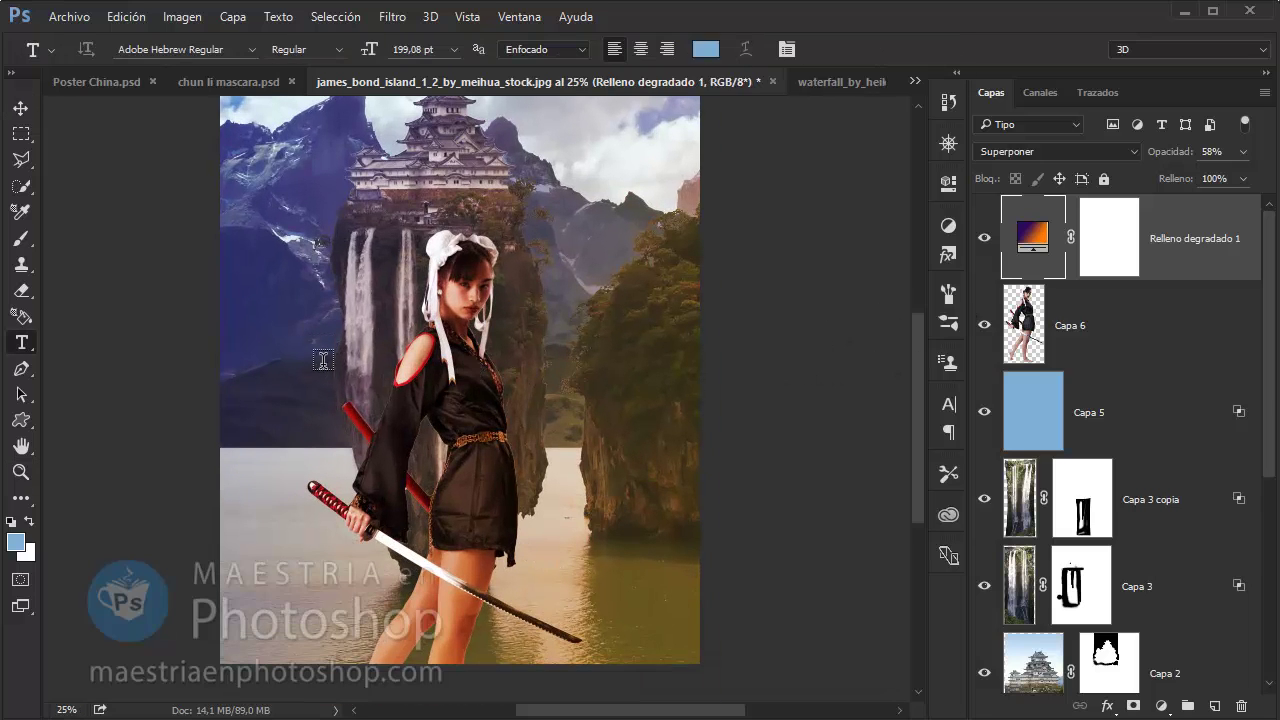
{"action": "left_click", "coordinate": [273, 401]}
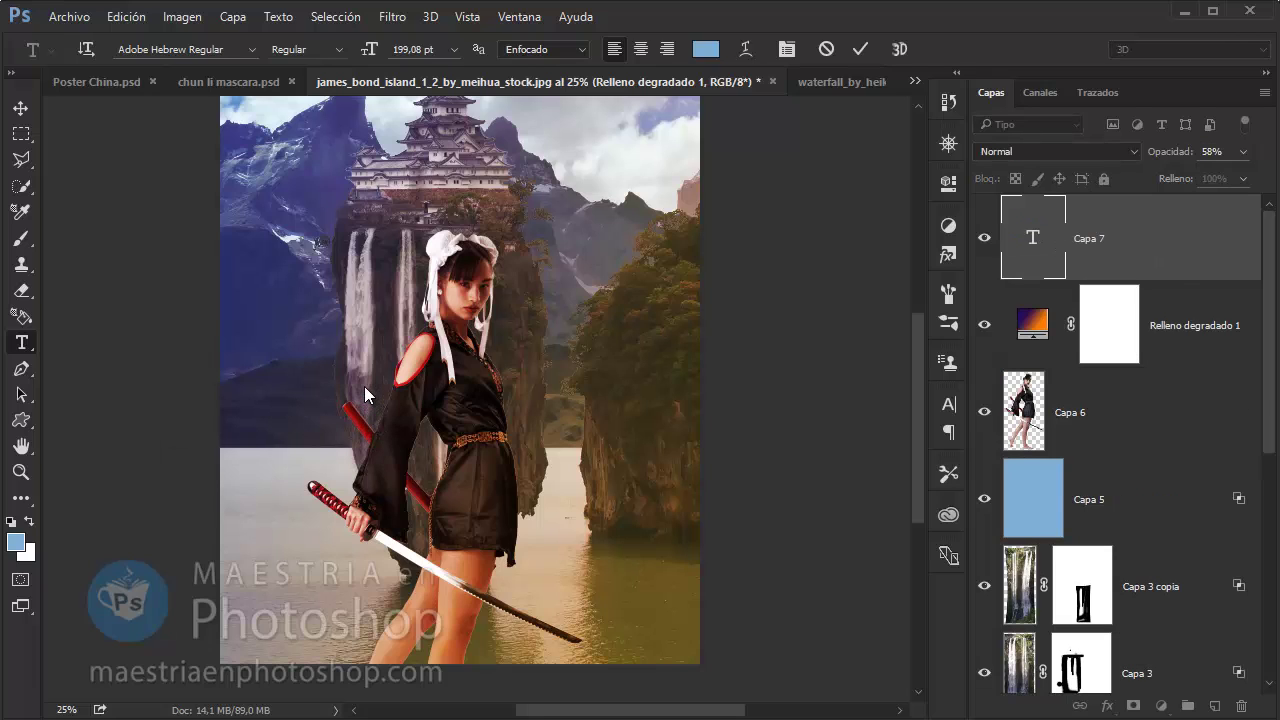
{"action": "key", "text": "Escape"}
{"action": "left_click", "coordinate": [337, 367]}
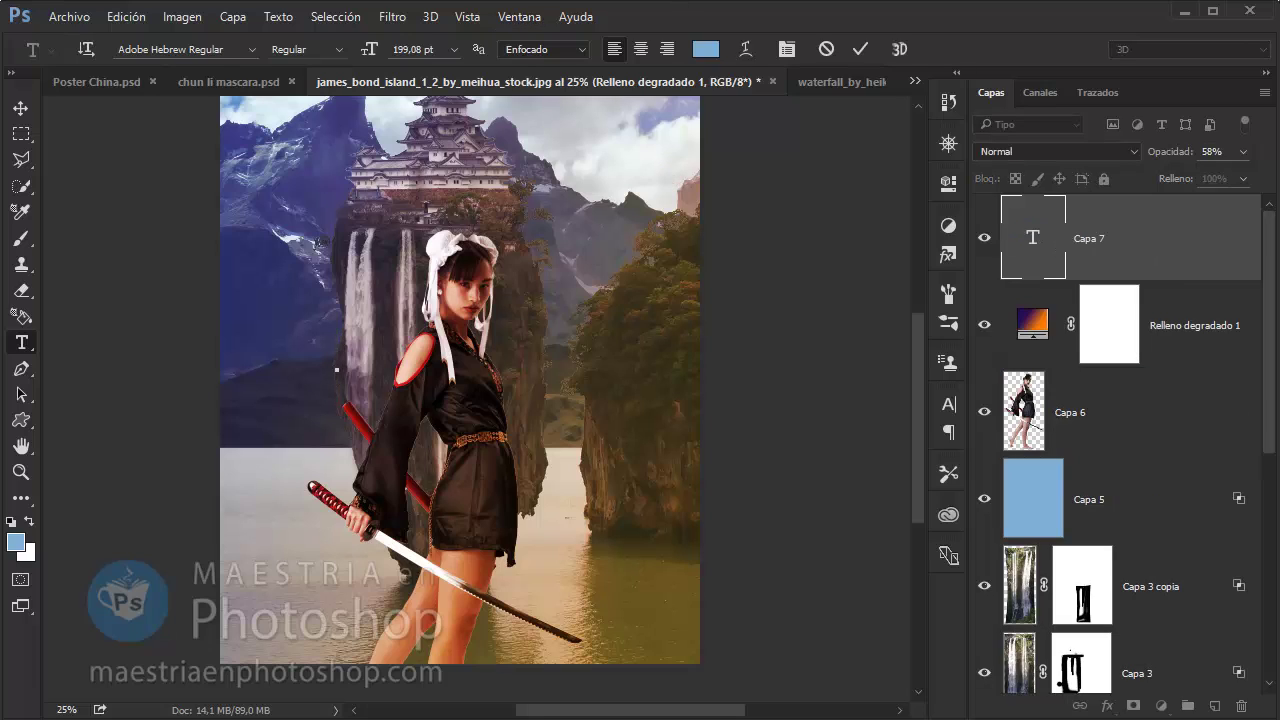
Type CHINA, enlarge it to 321 pt, and move it down across the warrior
{"action": "type", "text": "CHI"}
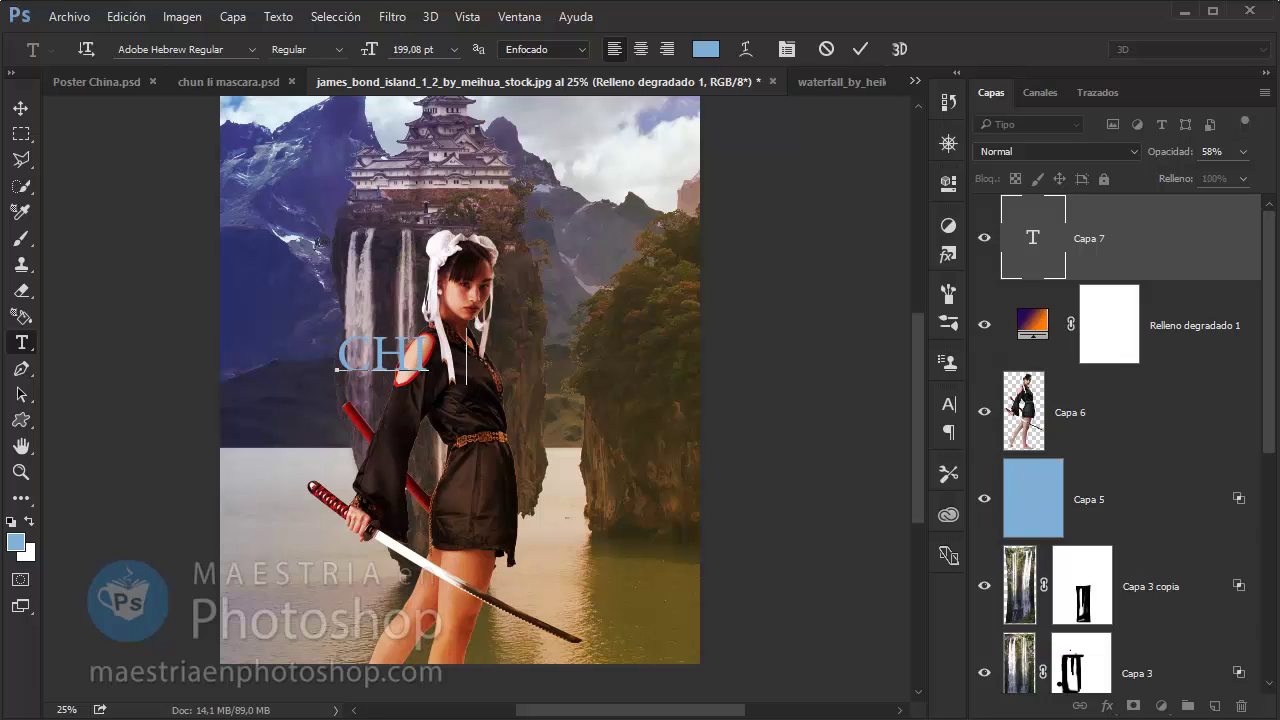
{"action": "type", "text": "NA"}
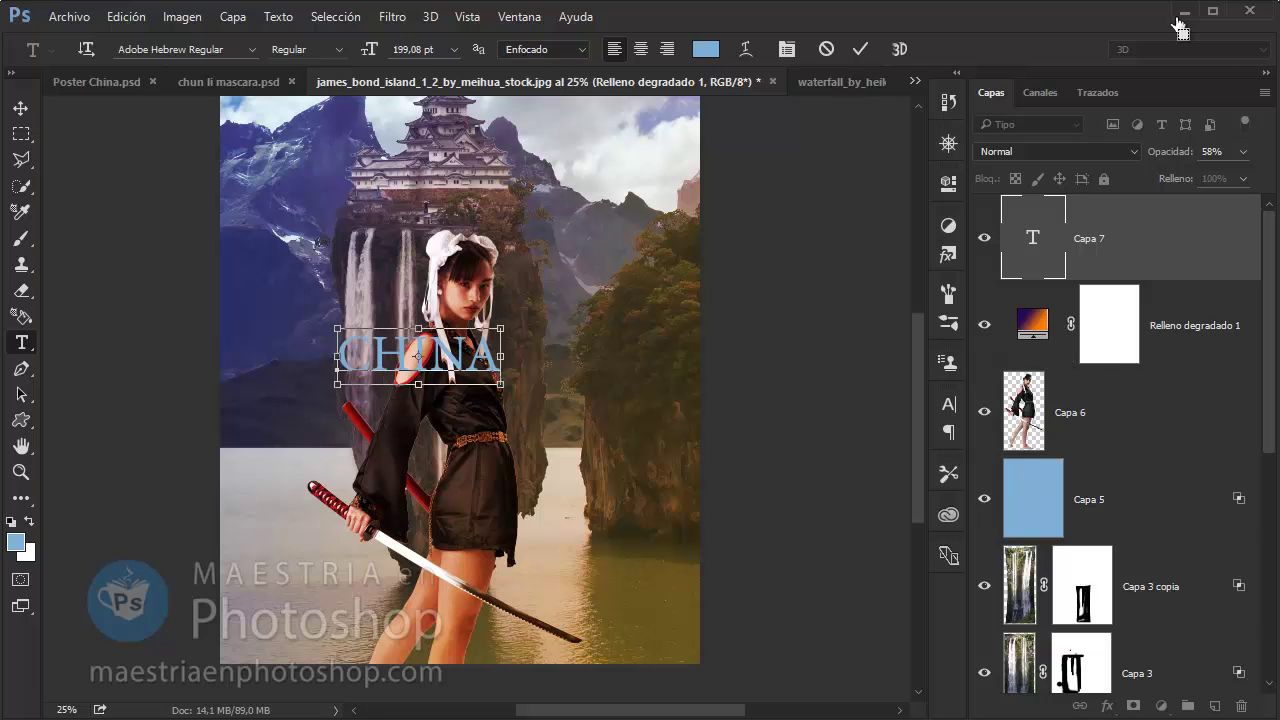
{"action": "key", "text": "ctrl+a"}
{"action": "left_click_drag", "start_coordinate": [381, 53], "coordinate": [495, 75]}
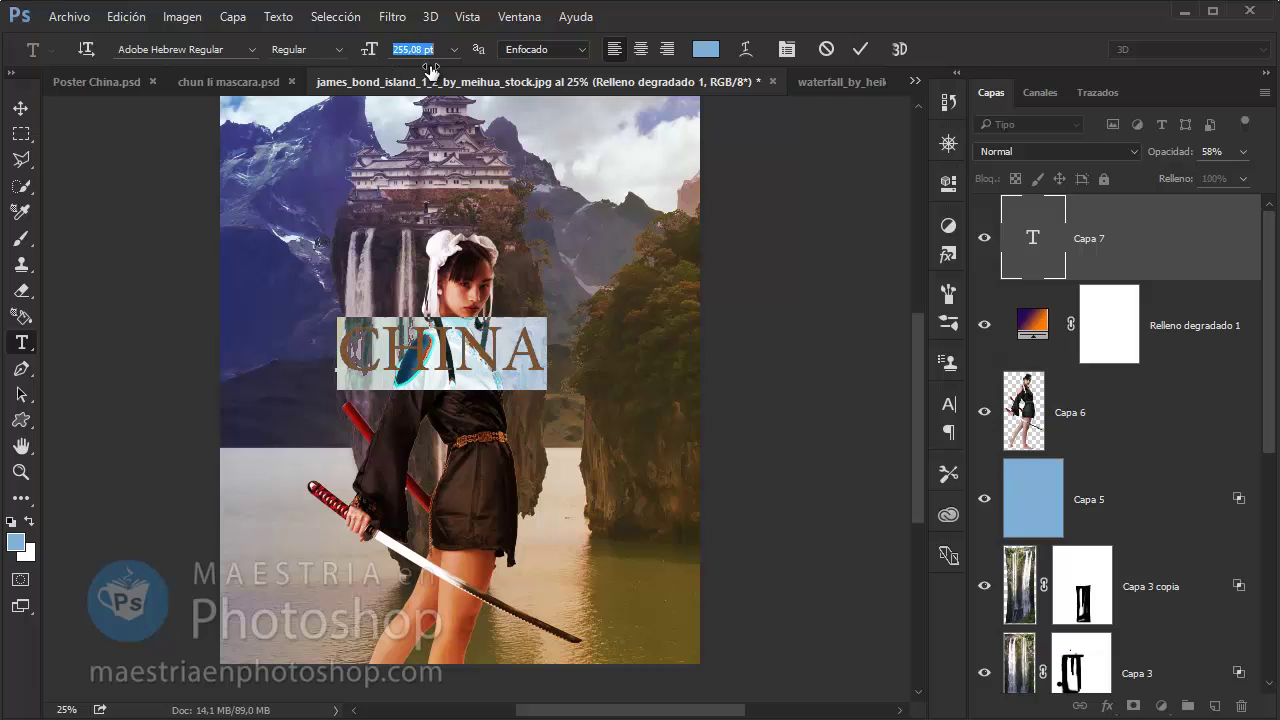
{"action": "left_click", "coordinate": [20, 107]}
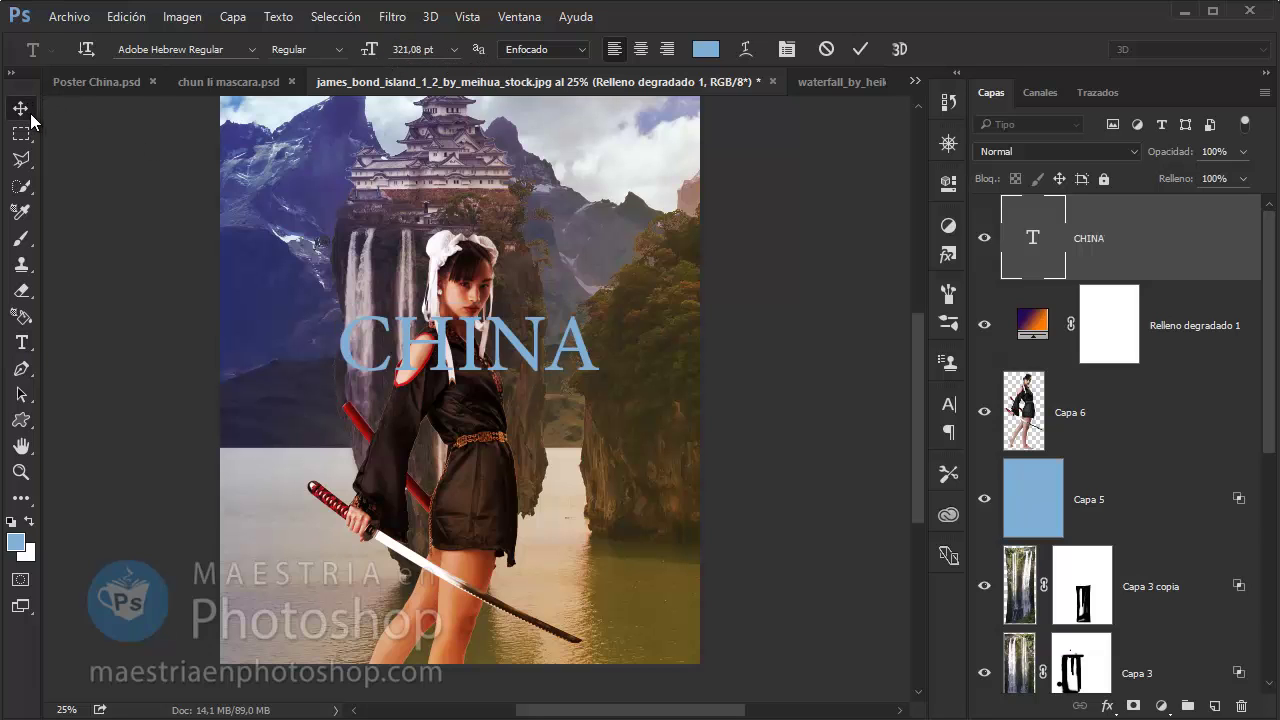
{"action": "left_click_drag", "start_coordinate": [460, 335], "coordinate": [453, 360]}
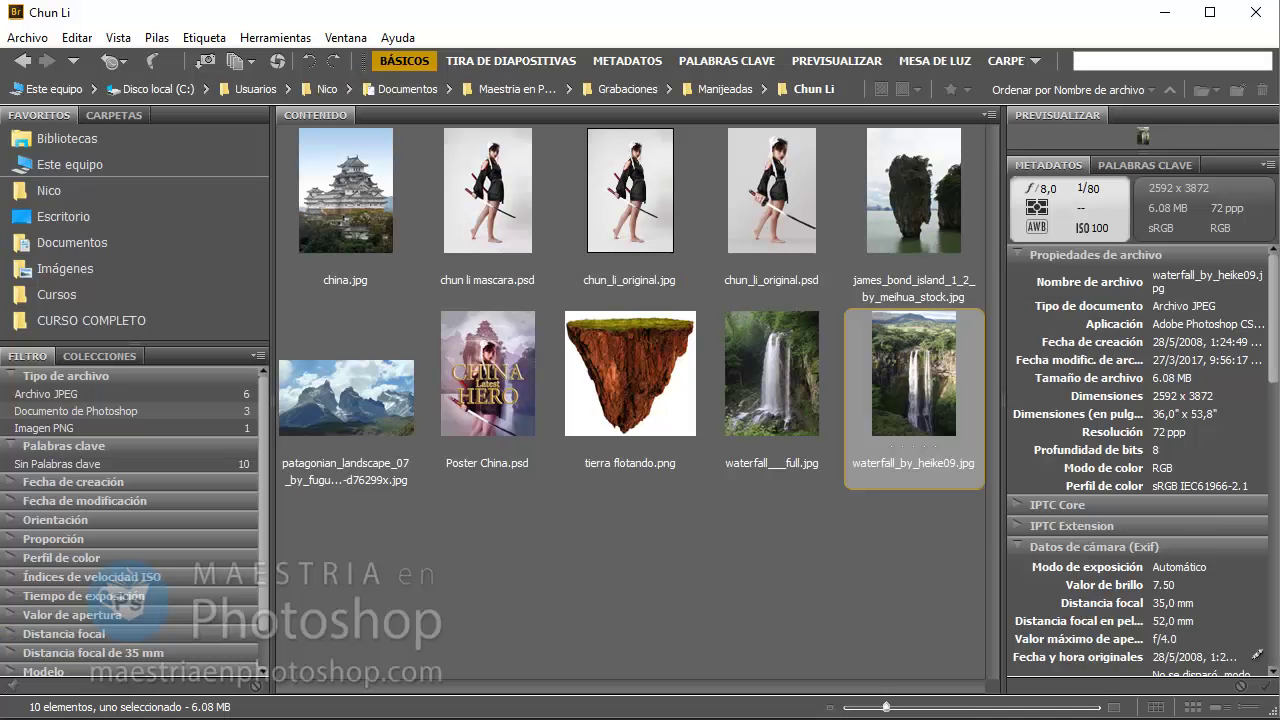
{"action": "left_click", "coordinate": [1160, 12]}
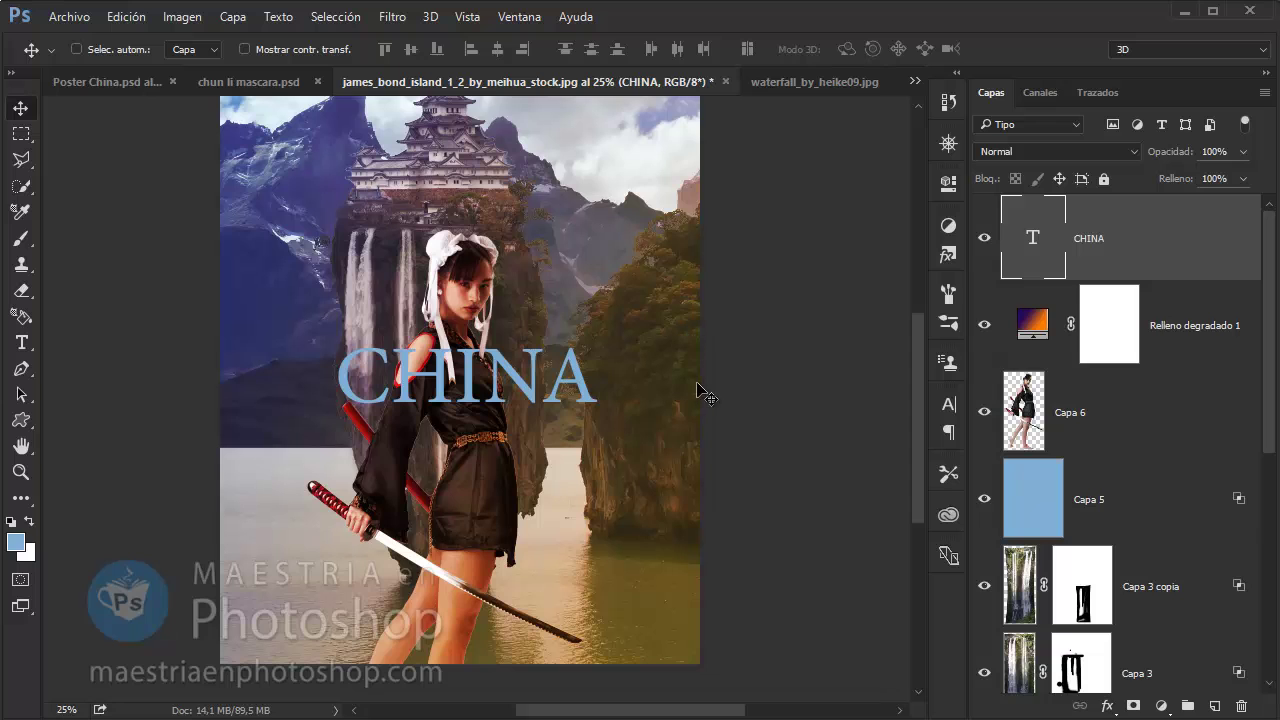
Duplicate the blue Capa 5 layer
{"action": "key", "text": "z"}
{"action": "left_click", "coordinate": [472, 429]}
{"action": "left_click", "coordinate": [472, 429]}
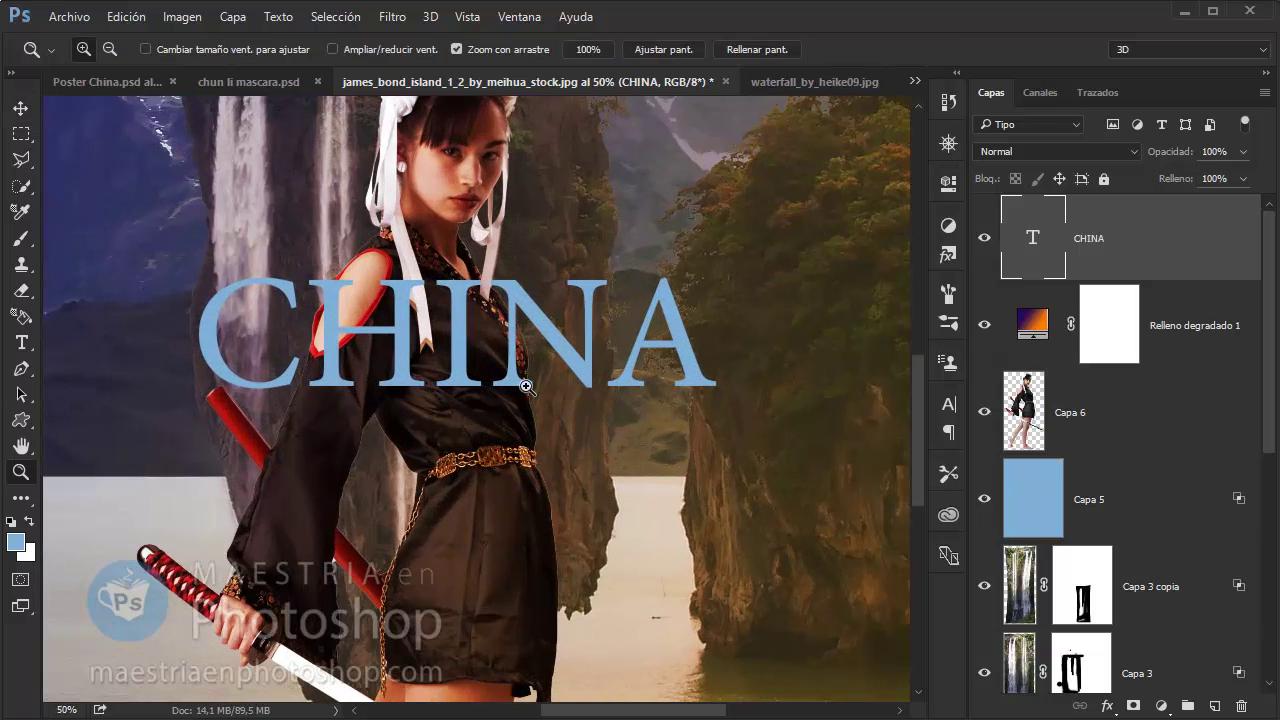
{"action": "left_click", "coordinate": [1140, 508]}
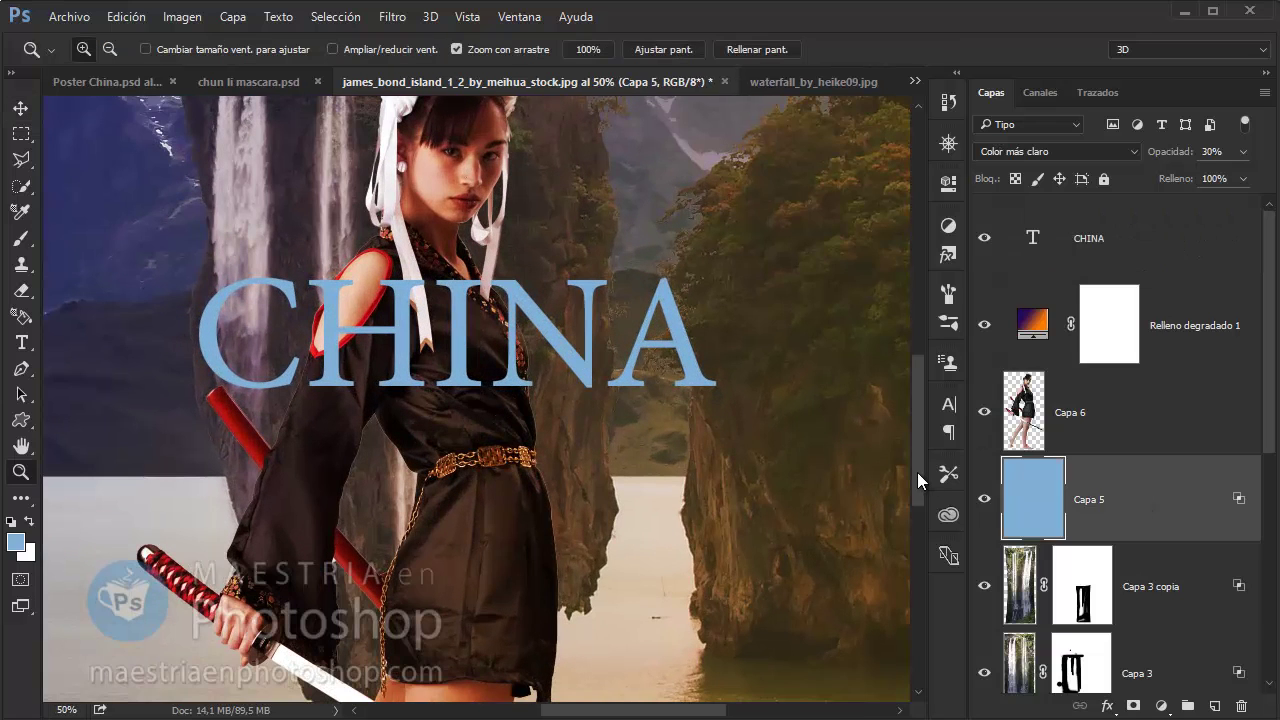
{"action": "key", "text": "ctrl+j"}
{"action": "key", "text": "ctrl+0"}
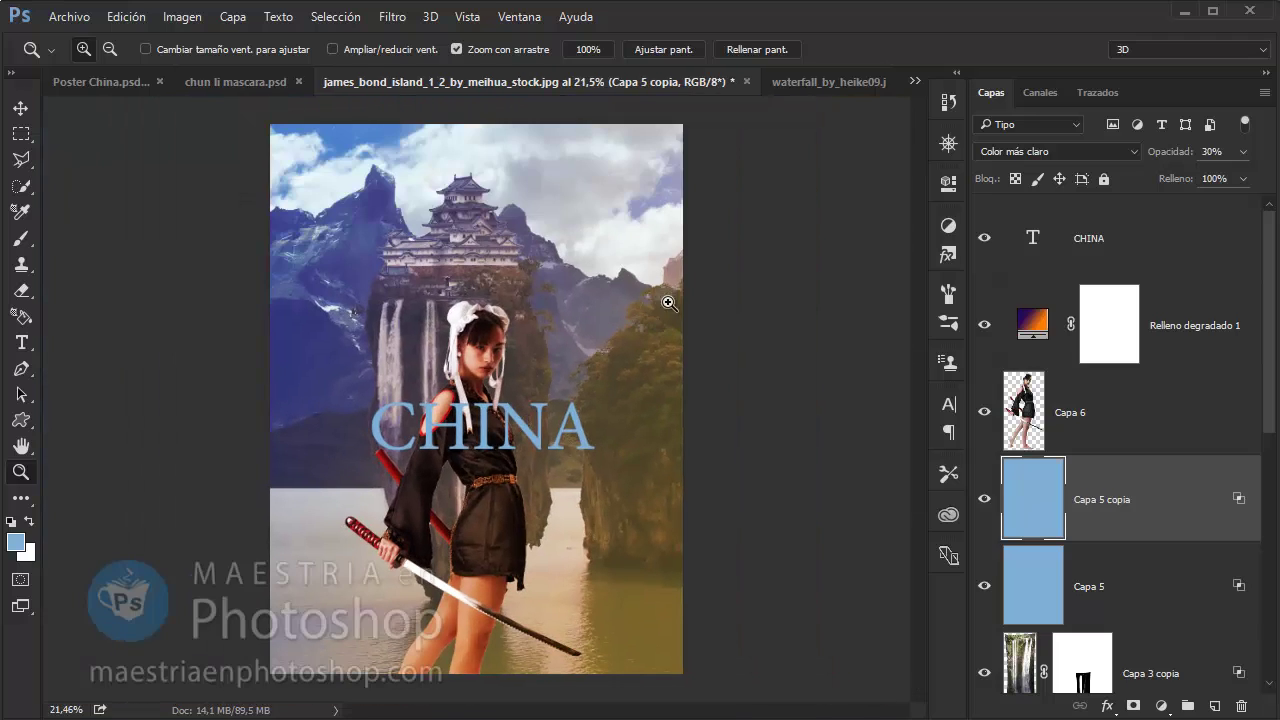
Enlarge CHINA to about 362 pt and place a copy of it below the first
{"action": "key", "text": "alt+period"}
{"action": "left_click_drag", "start_coordinate": [434, 488], "coordinate": [570, 420]}
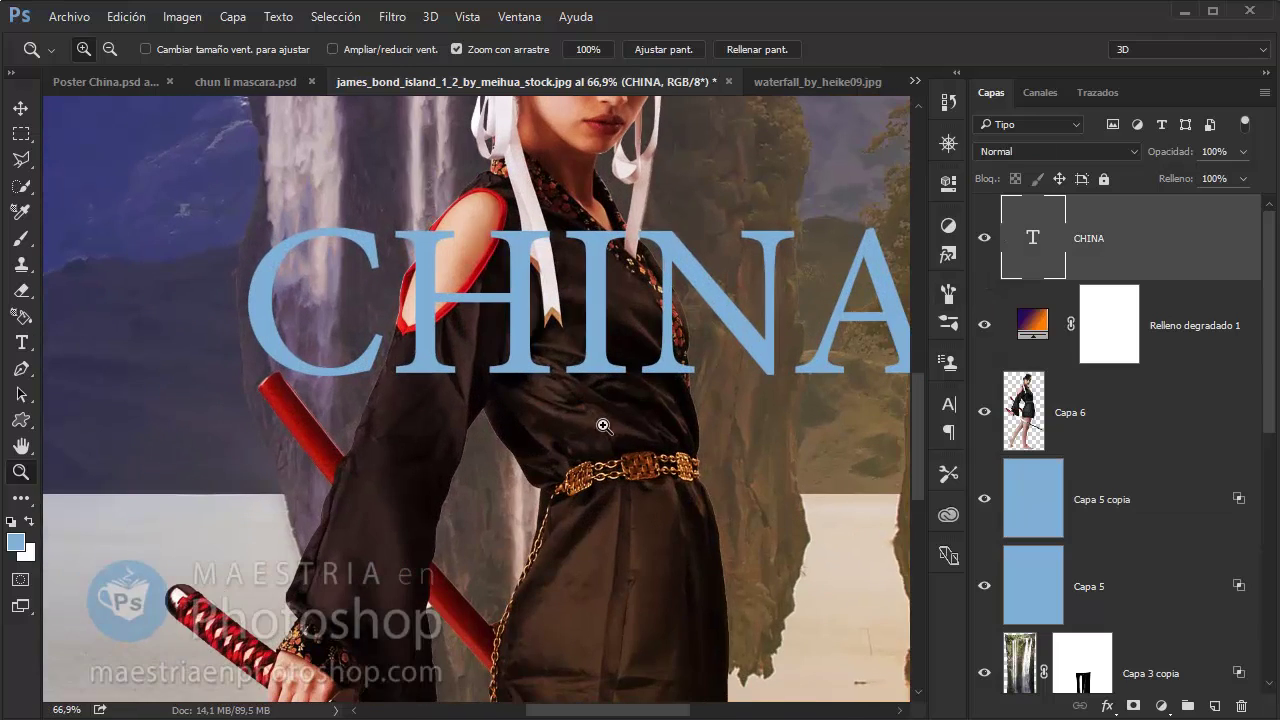
{"action": "key", "text": "v"}
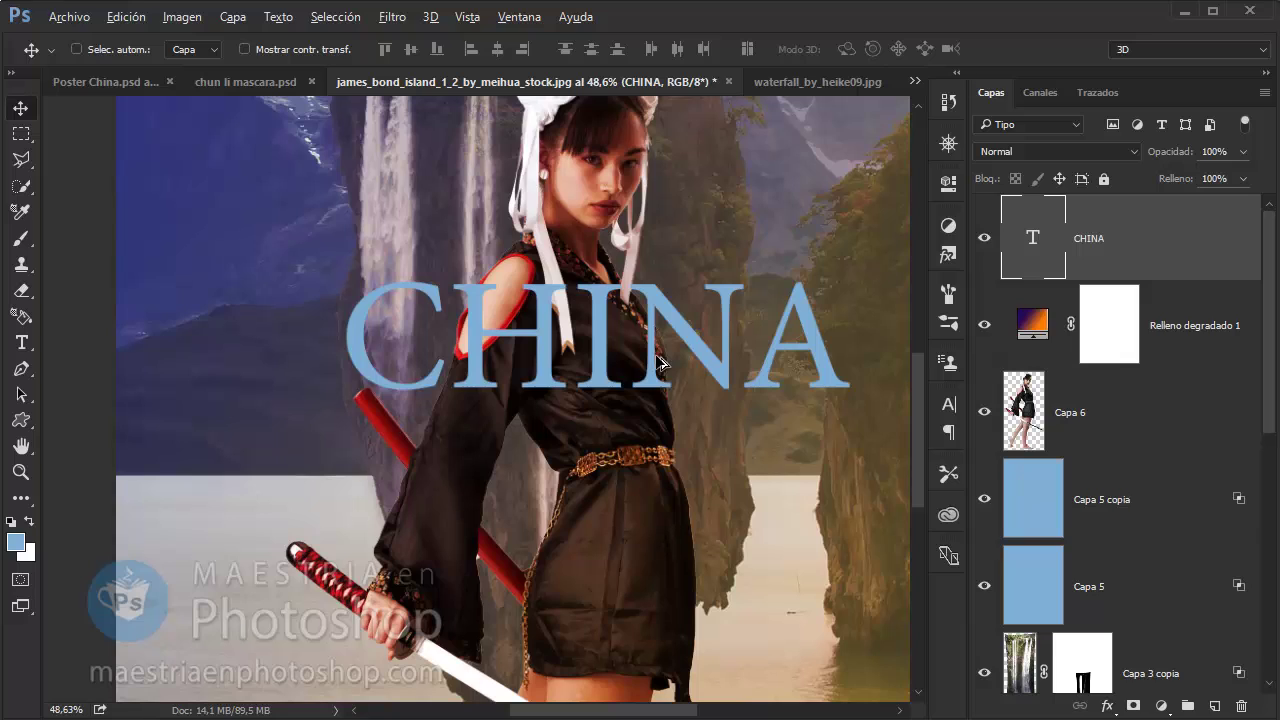
{"action": "key", "text": "t"}
{"action": "left_click", "coordinate": [381, 55]}
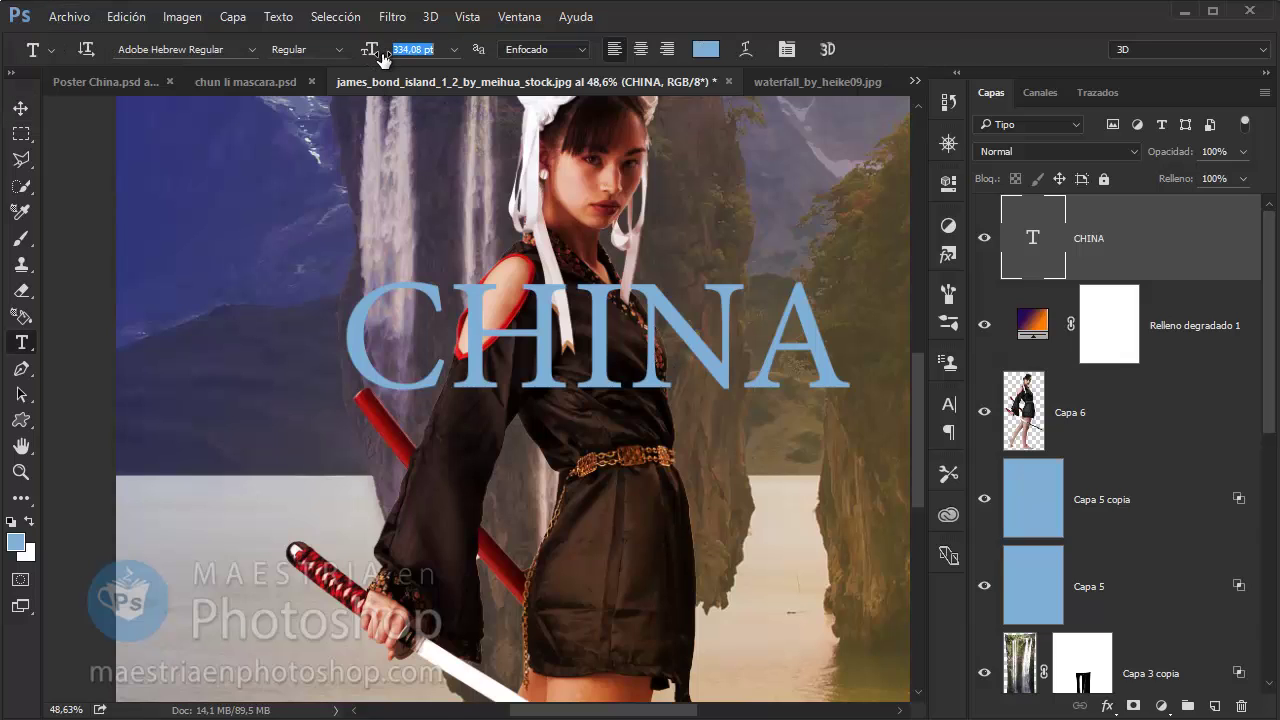
{"action": "mouse_move", "coordinate": [384, 58]}
{"action": "left_mouse_down"}
{"action": "mouse_move", "coordinate": [397, 69]}
{"action": "mouse_move", "coordinate": [390, 57]}
{"action": "left_mouse_up"}
{"action": "left_click", "coordinate": [28, 112]}
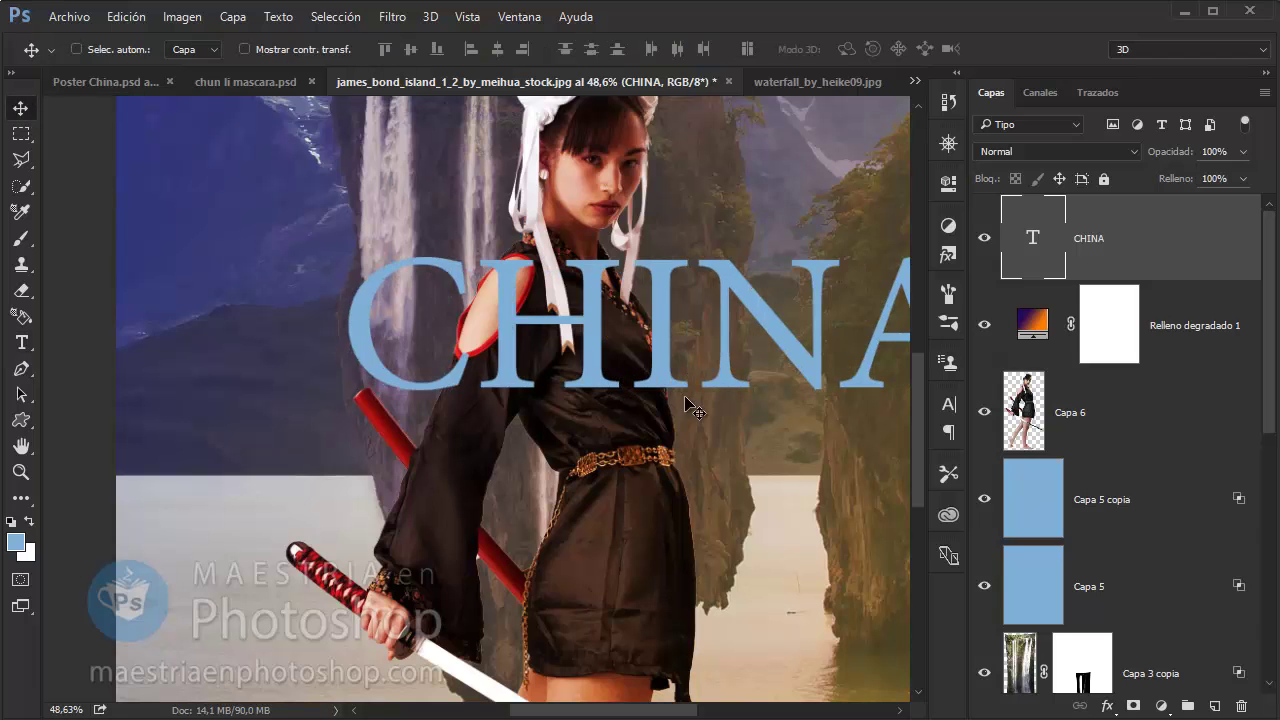
{"action": "left_click_drag", "start_coordinate": [685, 405], "coordinate": [627, 405]}
{"action": "left_click_drag", "start_coordinate": [700, 372], "coordinate": [707, 605]}
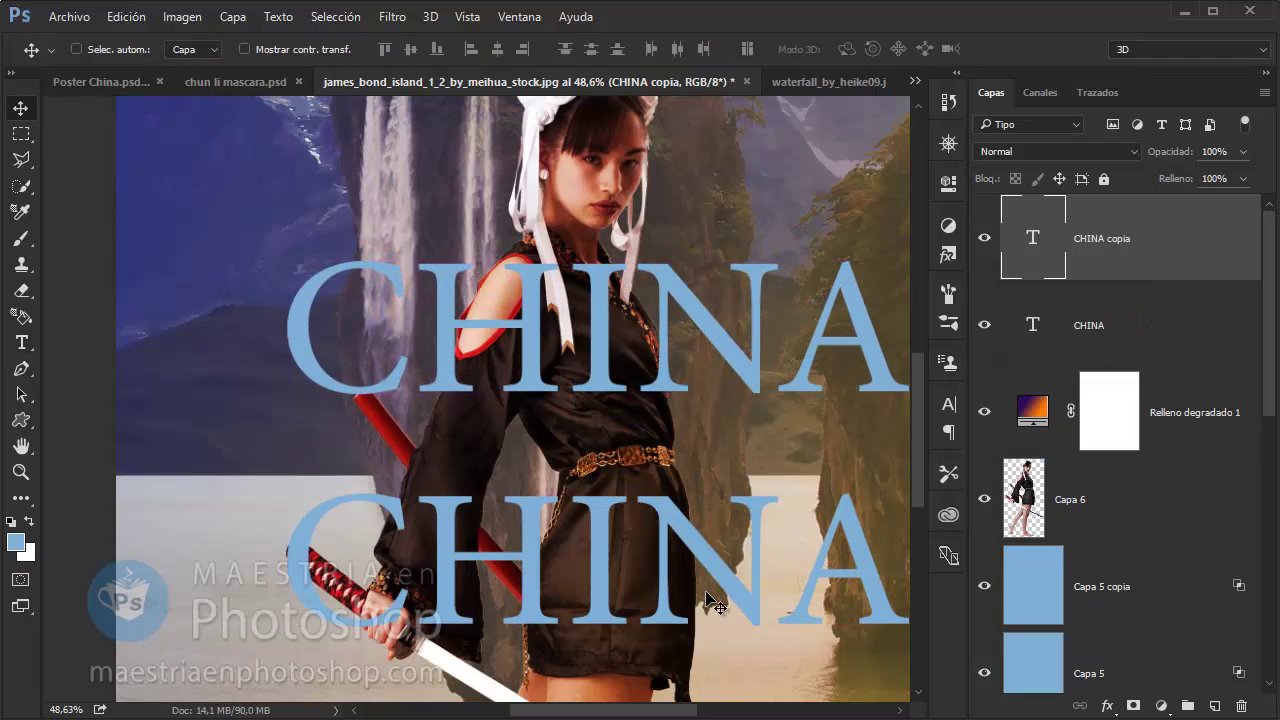
Retype the lower CHINA copy as HERO and reposition it
{"action": "key", "text": "t"}
{"action": "double_click", "coordinate": [707, 590]}
{"action": "type", "text": "HER"}
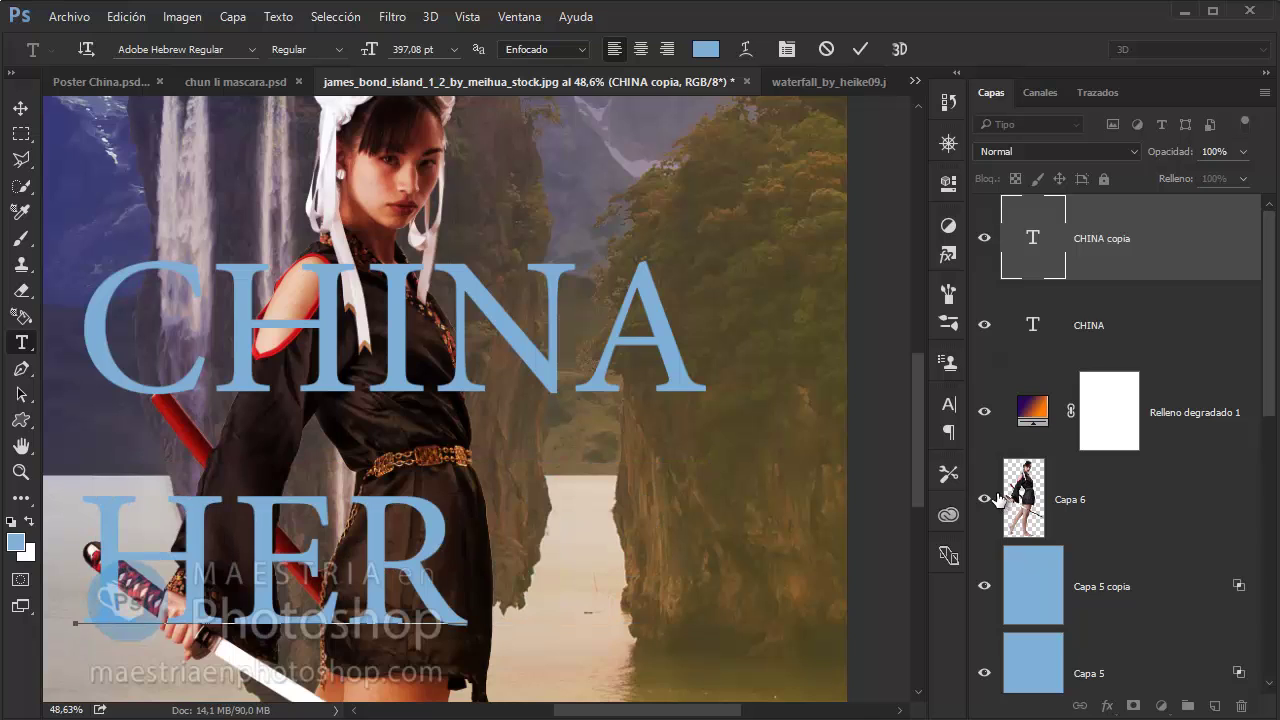
{"action": "type", "text": "O"}
{"action": "left_click", "coordinate": [20, 107]}
{"action": "mouse_move", "coordinate": [297, 620]}
{"action": "left_mouse_down"}
{"action": "mouse_move", "coordinate": [350, 620]}
{"action": "mouse_move", "coordinate": [350, 525]}
{"action": "left_mouse_up"}
Add a 238 pt Latest line positioned between CHINA and HERO
{"action": "key", "text": "t"}
{"action": "left_click", "coordinate": [394, 460]}
{"action": "key", "text": "ctrl+a"}
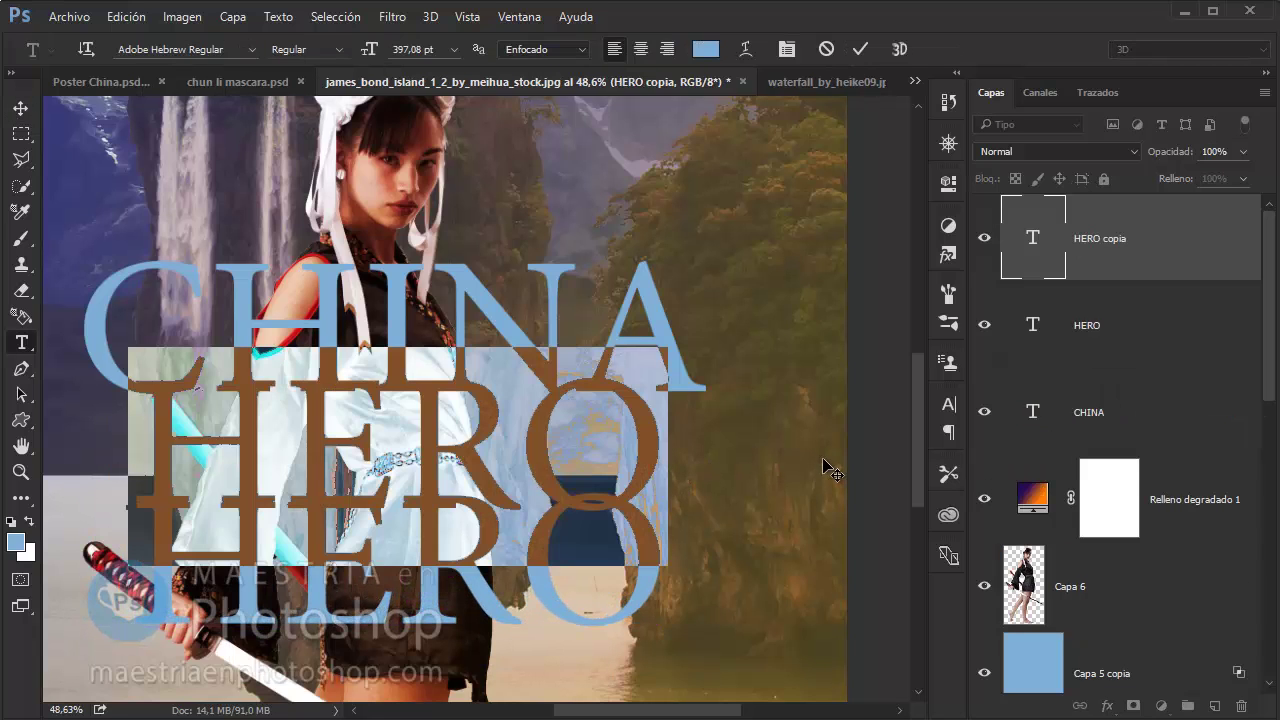
{"action": "key", "text": "BackSpace"}
{"action": "type", "text": "Latt"}
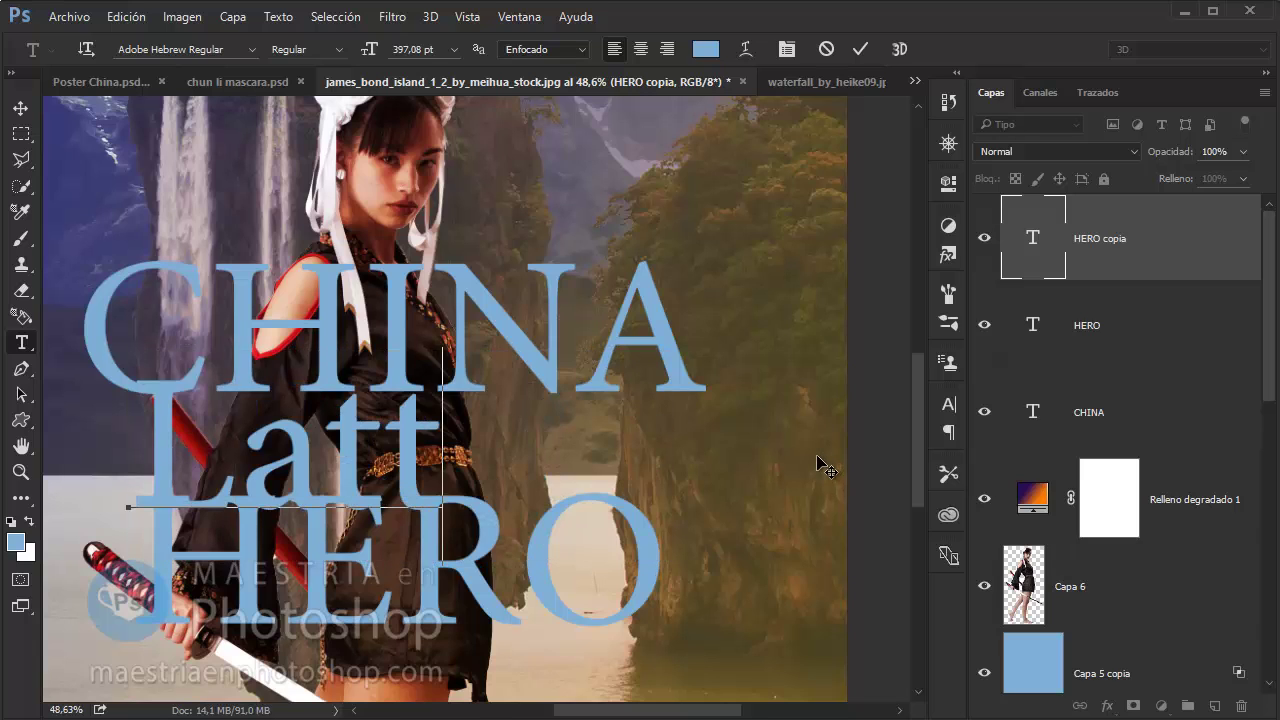
{"action": "key", "text": "BackSpace"}
{"action": "type", "text": "est"}
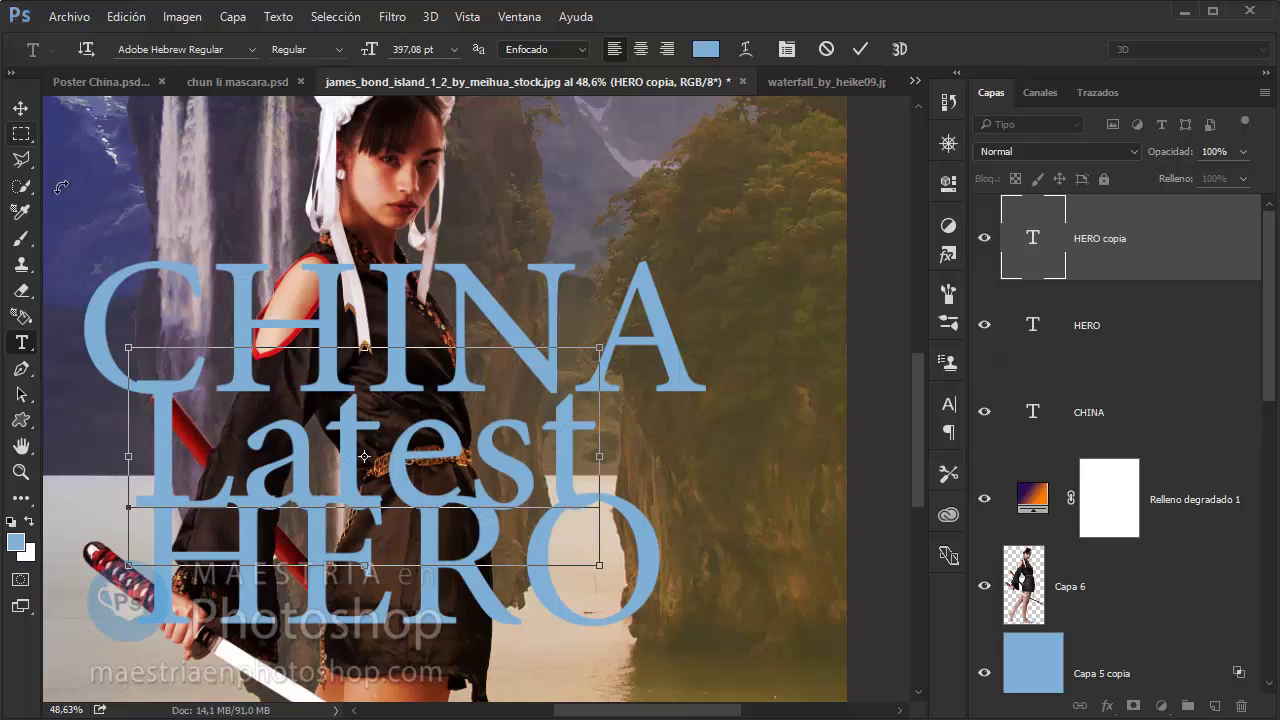
{"action": "key", "text": "ctrl+a"}
{"action": "left_click_drag", "start_coordinate": [369, 49], "coordinate": [145, 163]}
{"action": "left_click", "coordinate": [20, 107]}
{"action": "mouse_move", "coordinate": [324, 590]}
{"action": "left_mouse_down"}
{"action": "mouse_move", "coordinate": [490, 540]}
{"action": "mouse_move", "coordinate": [491, 503]}
{"action": "left_mouse_up"}
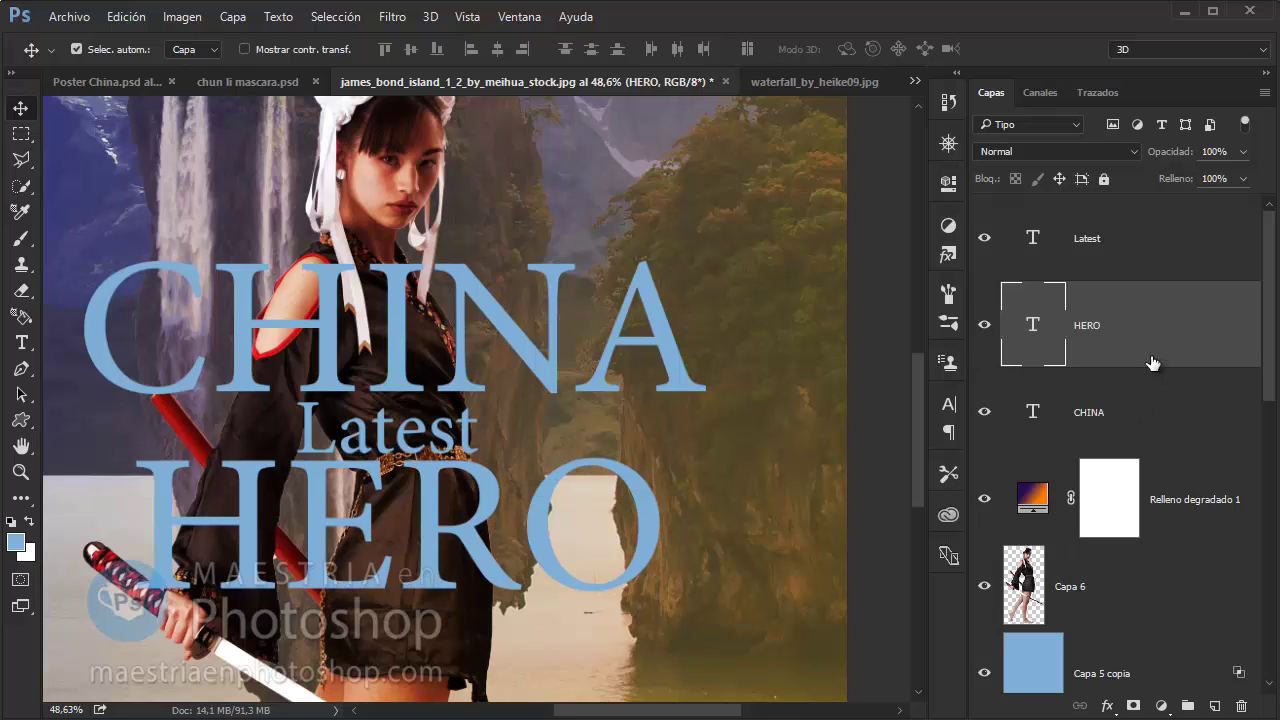
Align the Latest, HERO and CHINA layers on their horizontal centres
{"action": "left_click", "coordinate": [1153, 246], "text": "shift"}
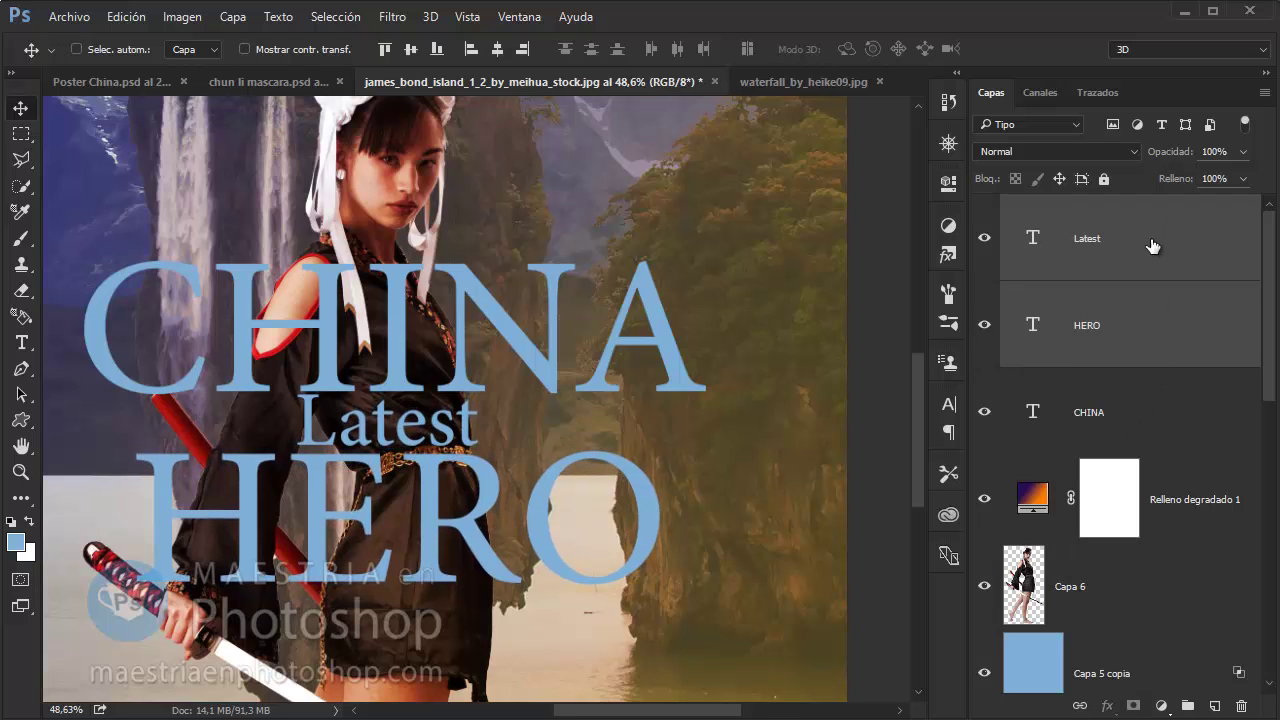
{"action": "left_click", "coordinate": [1127, 432], "text": "shift"}
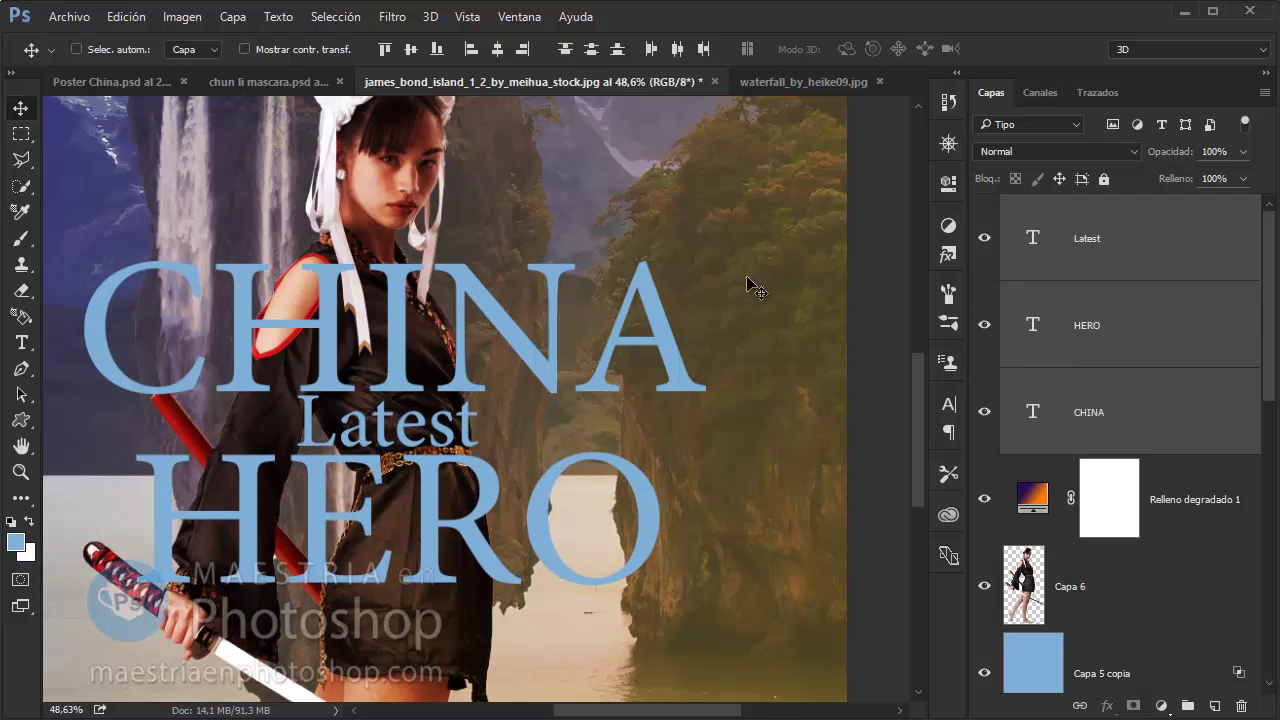
{"action": "left_click", "coordinate": [497, 48]}
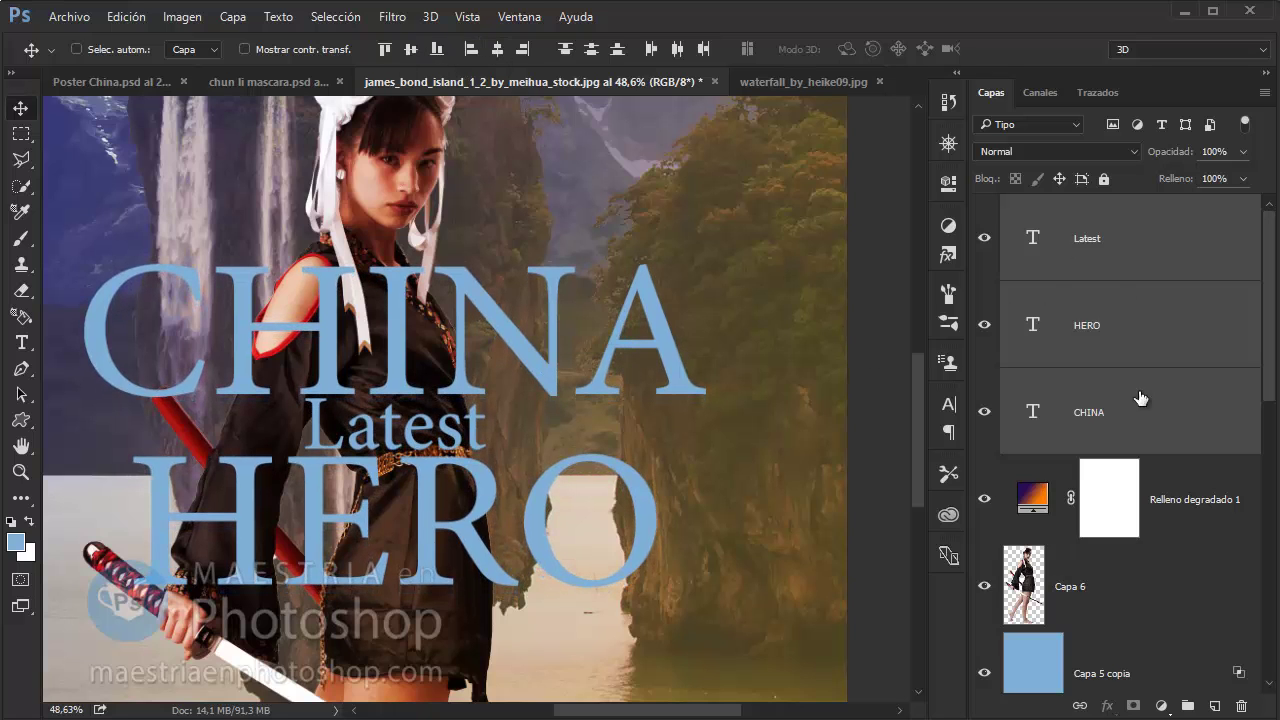
{"action": "left_click", "coordinate": [1126, 436]}
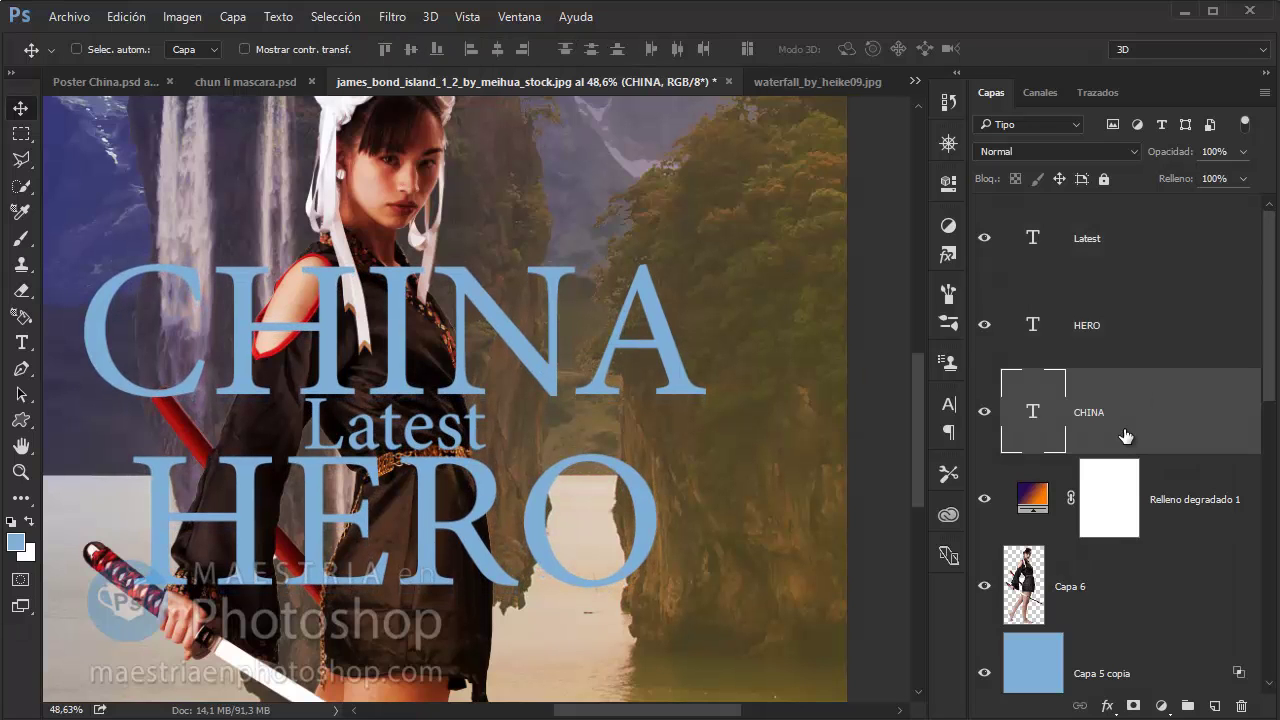
{"action": "left_click", "coordinate": [1180, 342]}
Try a bevel and emboss on HERO, then discard it
{"action": "key", "text": "space"}
{"action": "double_click", "coordinate": [1188, 336]}
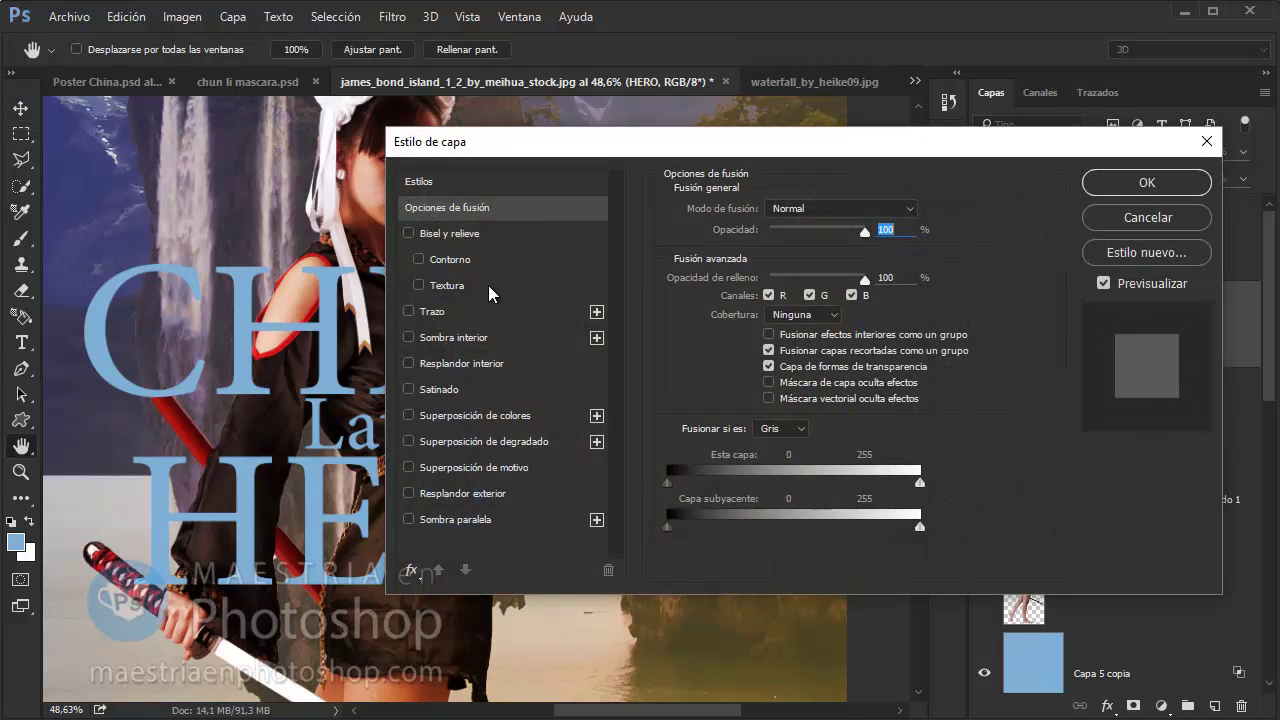
{"action": "left_click", "coordinate": [480, 237]}
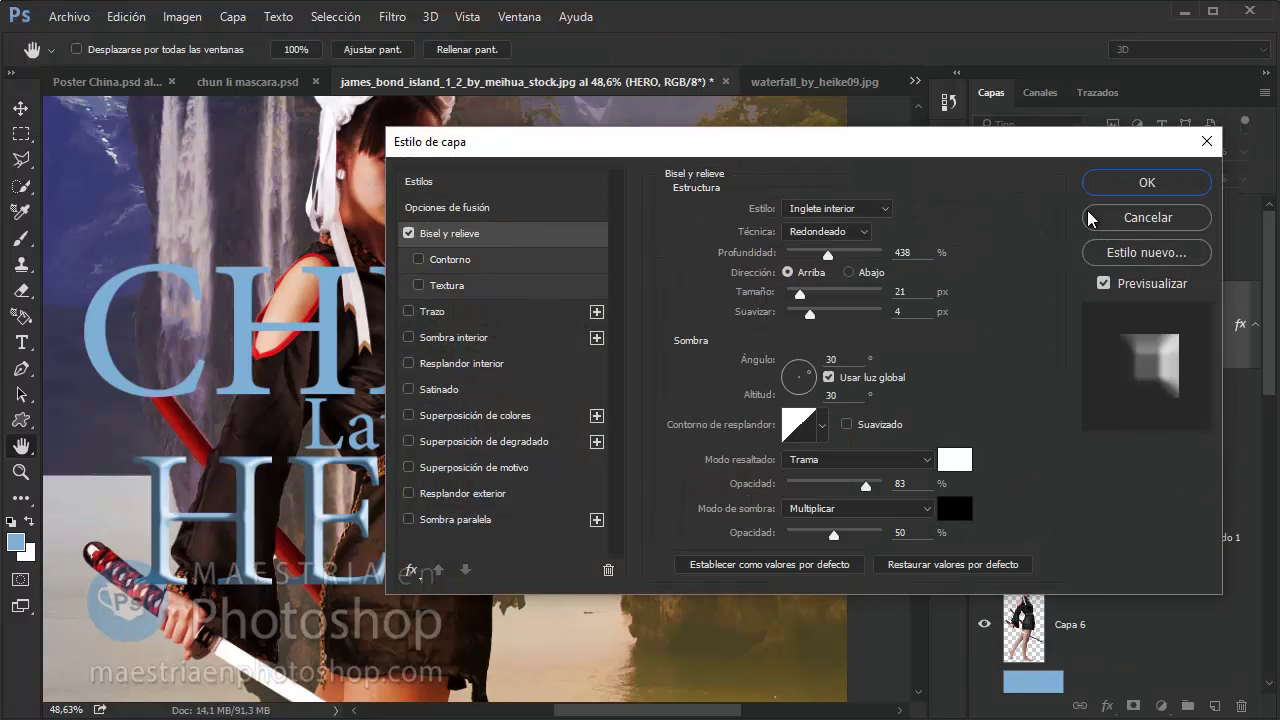
{"action": "left_click", "coordinate": [1130, 216]}
Recolour the HERO text bright yellow #ffde00
{"action": "key", "text": "t"}
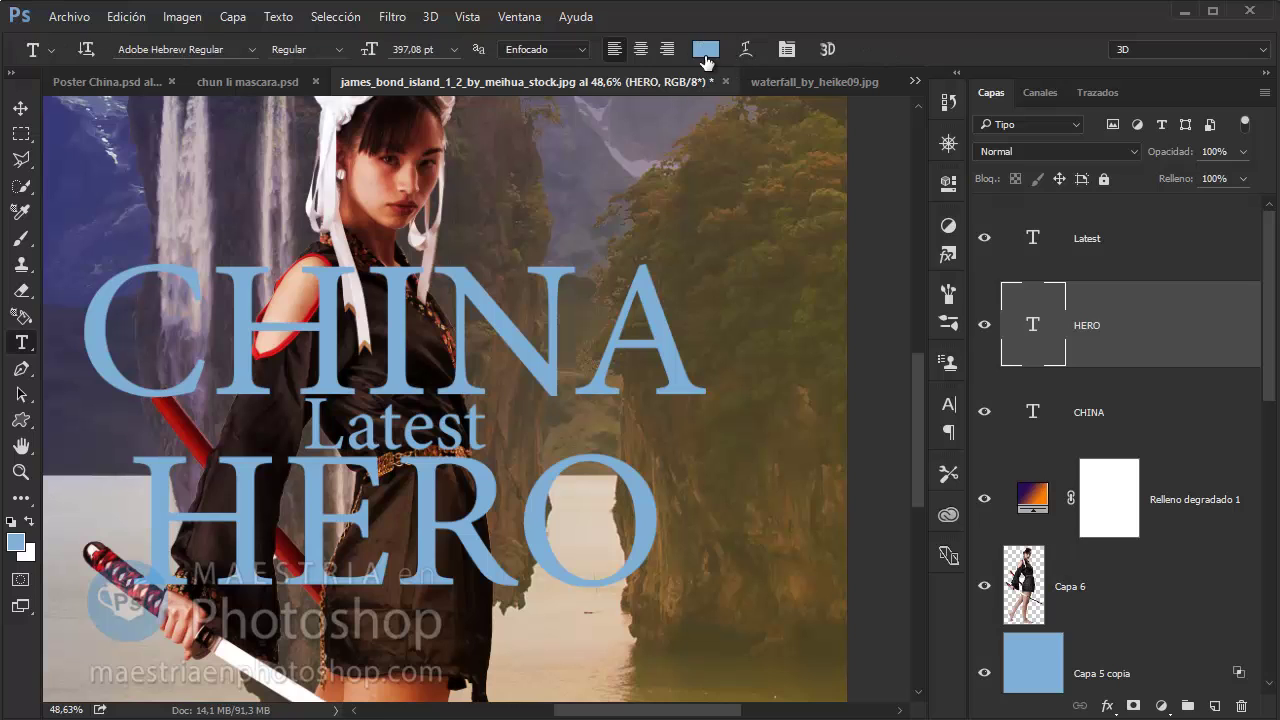
{"action": "left_click", "coordinate": [709, 49]}
{"action": "left_click", "coordinate": [1036, 387]}
{"action": "left_click", "coordinate": [1007, 167]}
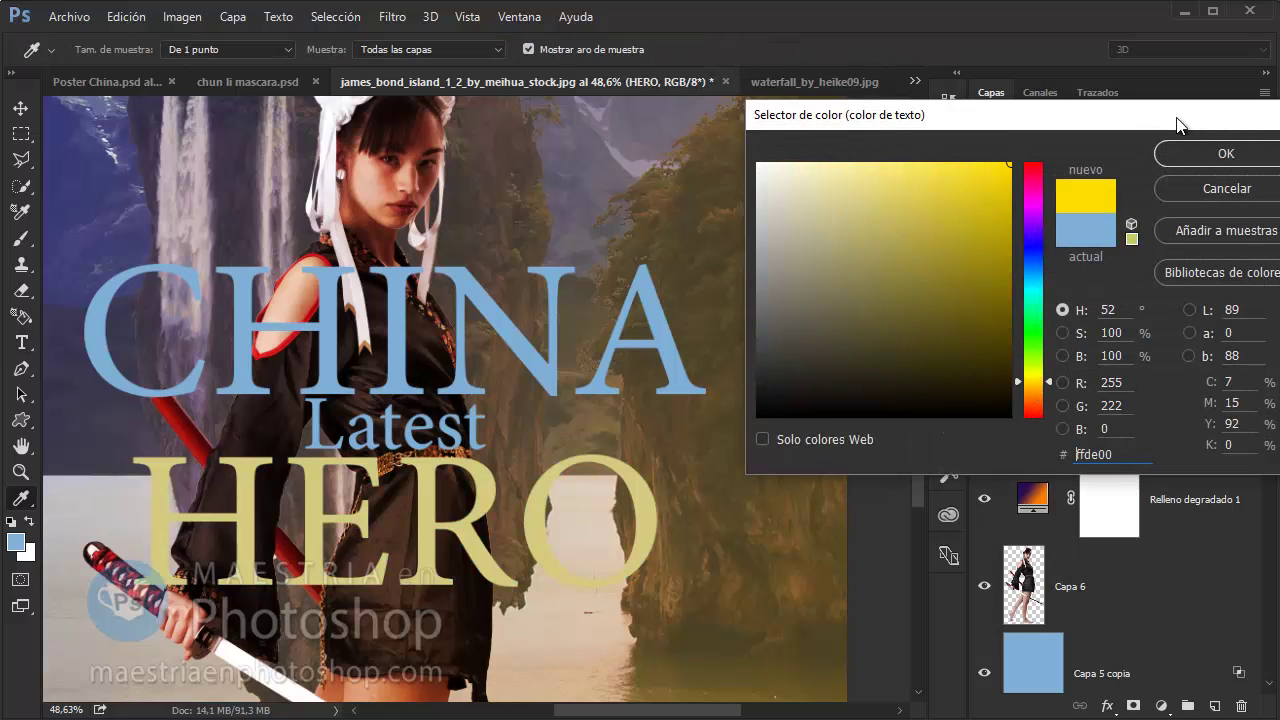
{"action": "left_click", "coordinate": [1225, 154]}
{"action": "double_click", "coordinate": [1193, 317]}
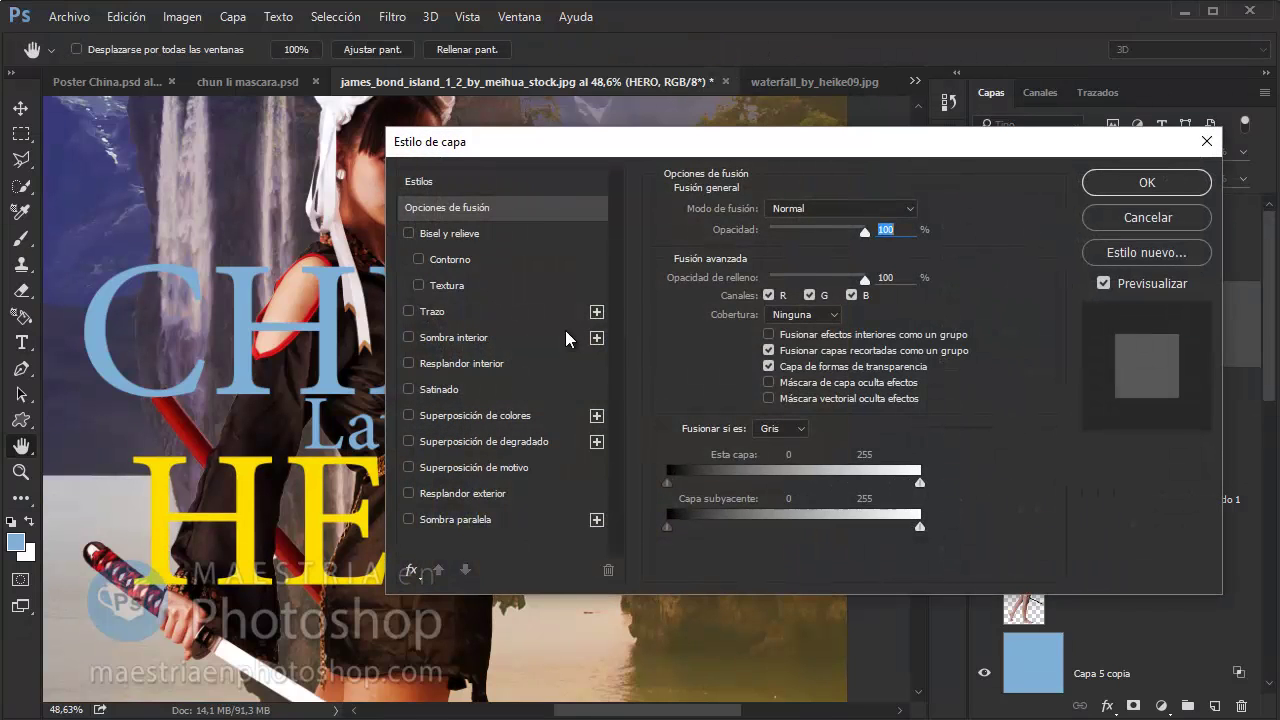
Give HERO a bevel and emboss with size 20 and softening 8
{"action": "left_click", "coordinate": [490, 236]}
{"action": "left_click_drag", "start_coordinate": [643, 136], "coordinate": [675, 84]}
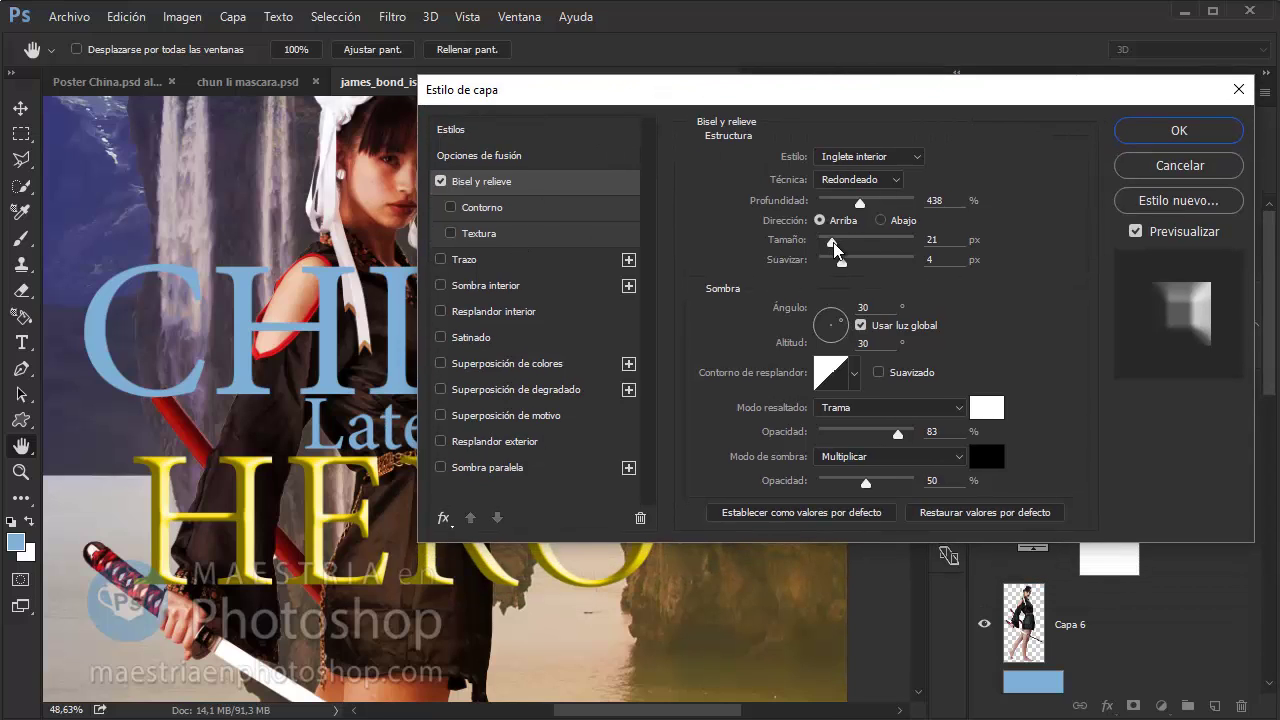
{"action": "left_click_drag", "start_coordinate": [834, 248], "coordinate": [838, 261]}
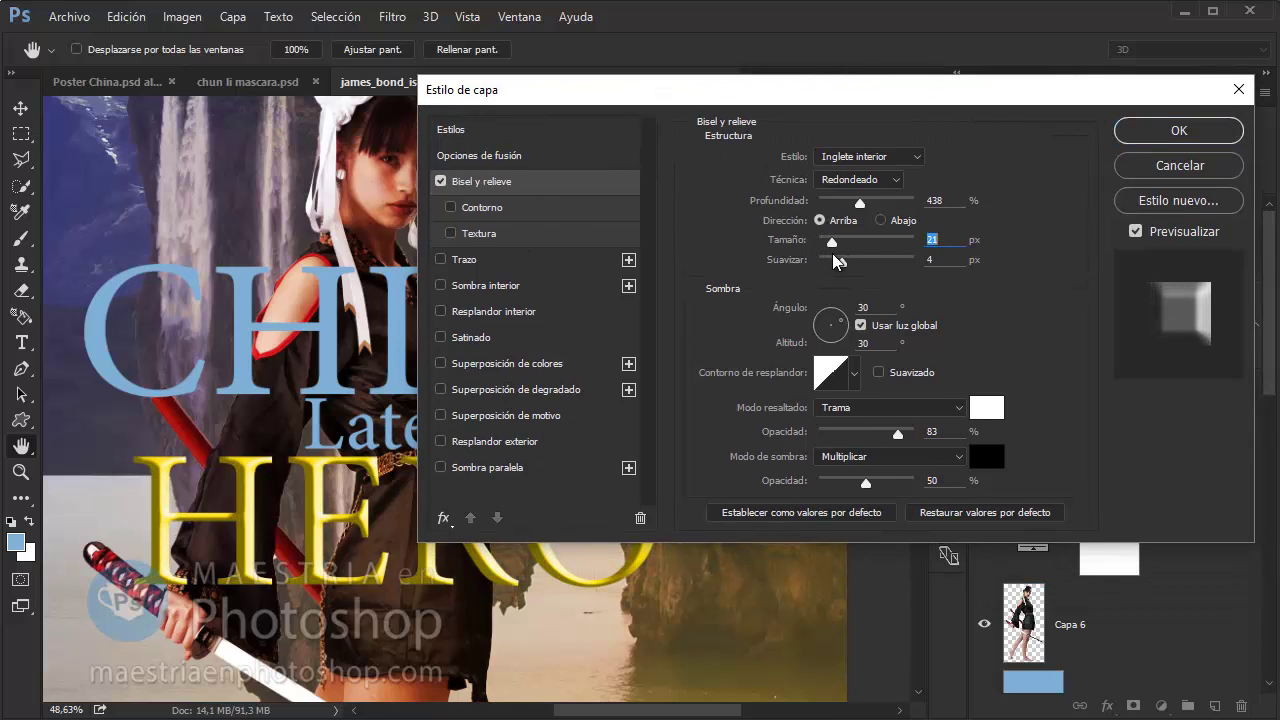
{"action": "type", "text": "20"}
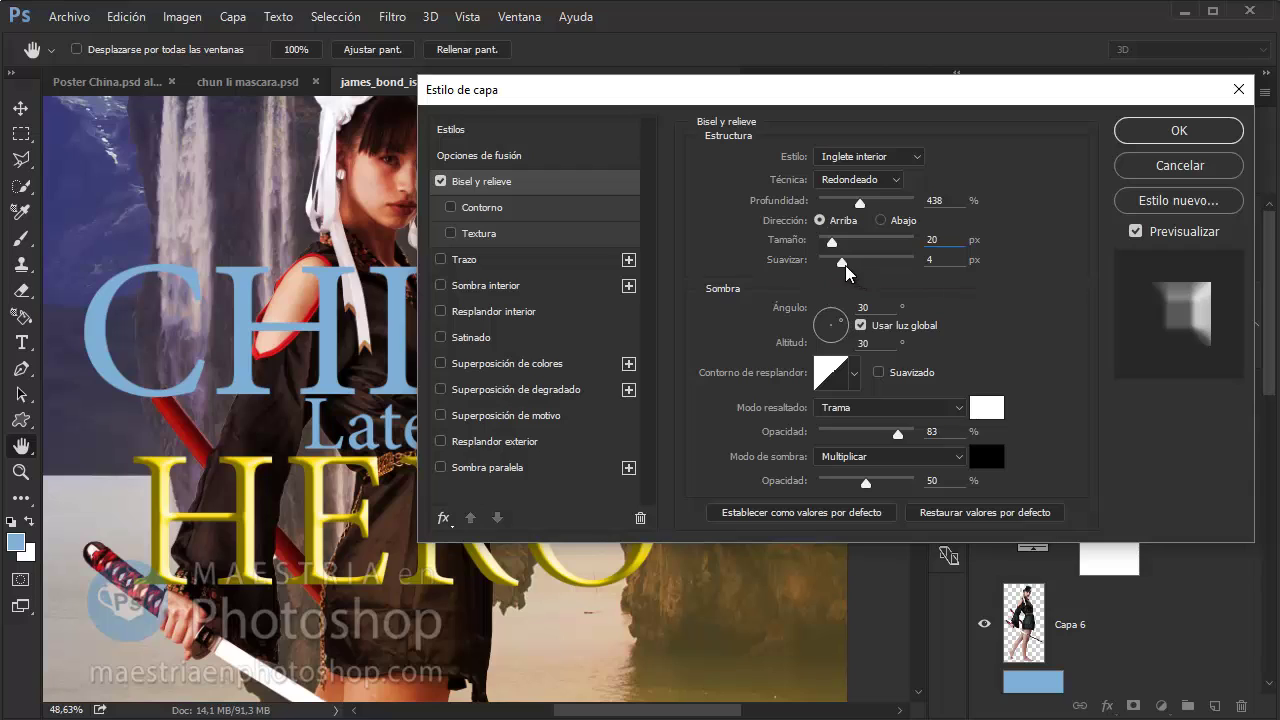
{"action": "left_click_drag", "start_coordinate": [842, 262], "coordinate": [861, 262]}
{"action": "type", "text": "8"}
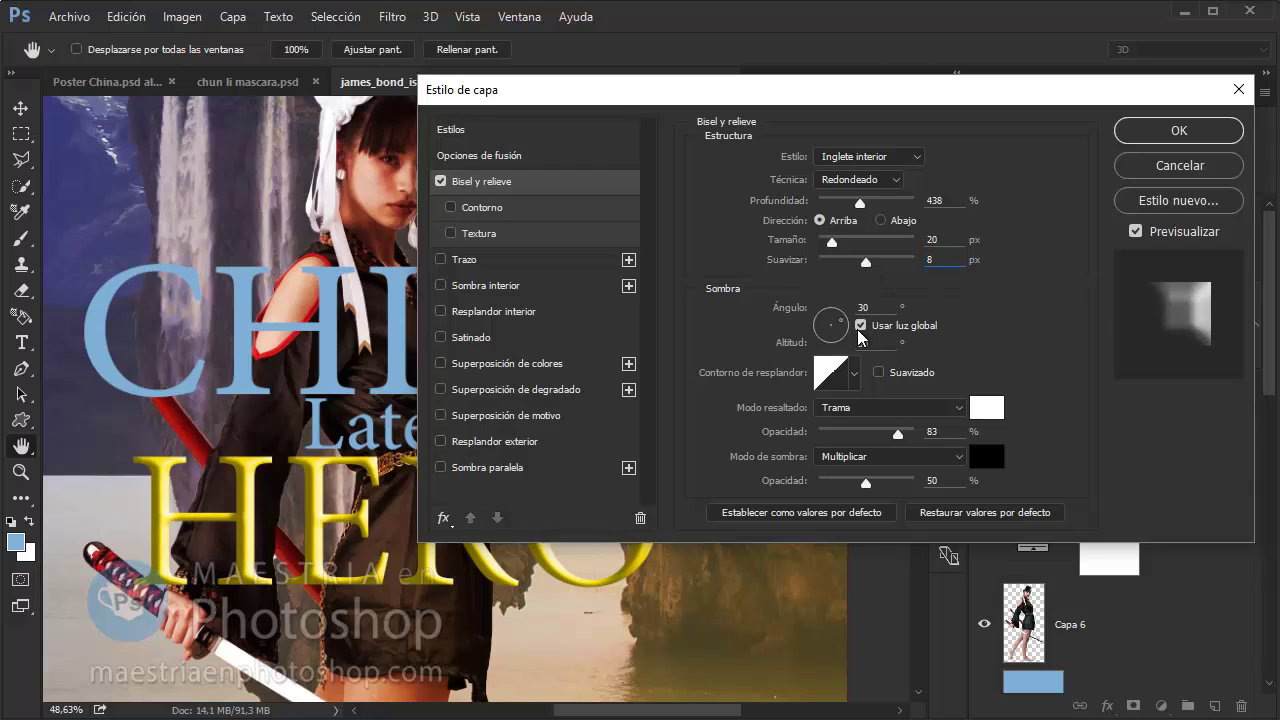
Add a 5 px dark olive (#3e3b04) stroke to HERO, leaving inner shadow off
{"action": "left_click", "coordinate": [465, 260]}
{"action": "left_click", "coordinate": [884, 299]}
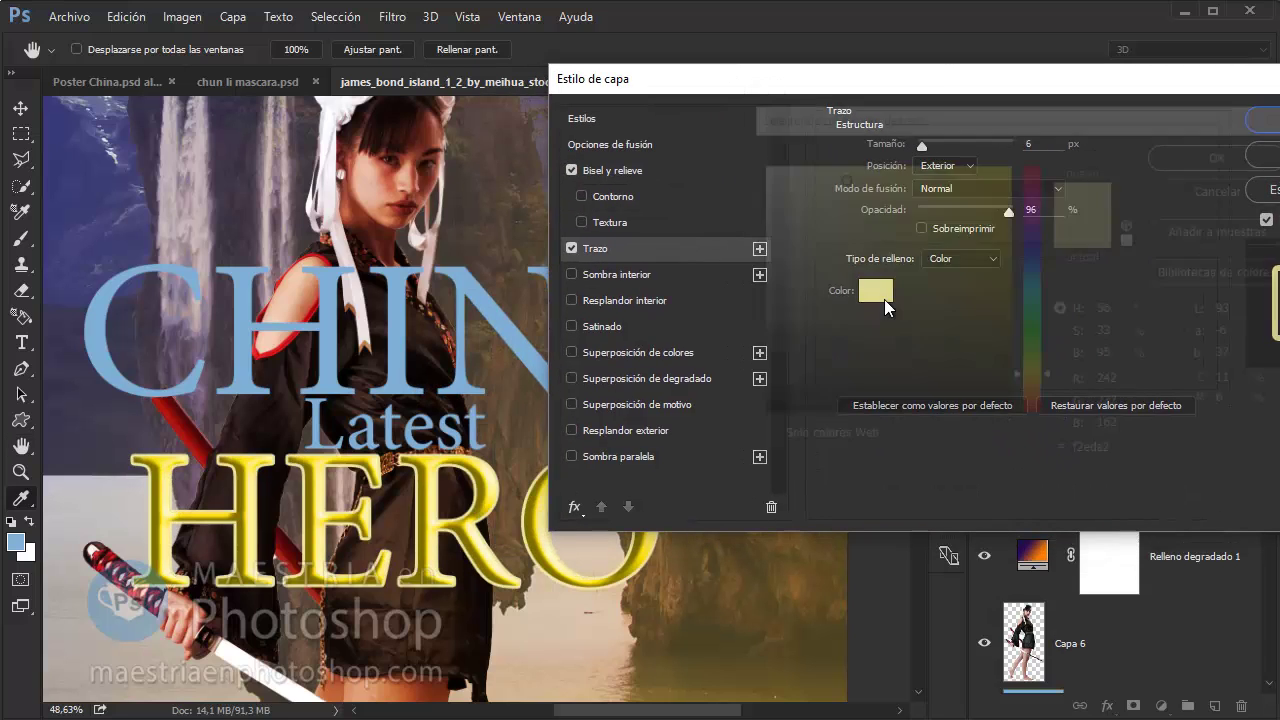
{"action": "left_click_drag", "start_coordinate": [930, 288], "coordinate": [994, 355]}
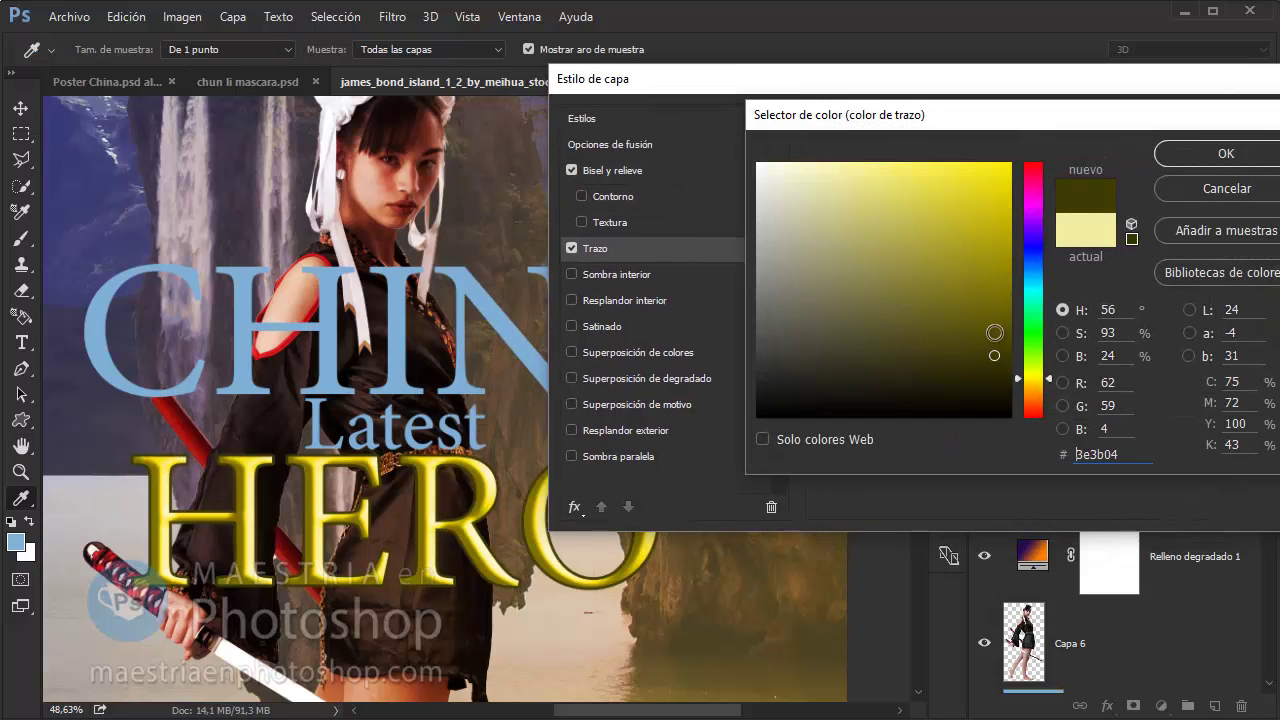
{"action": "left_click", "coordinate": [1225, 153]}
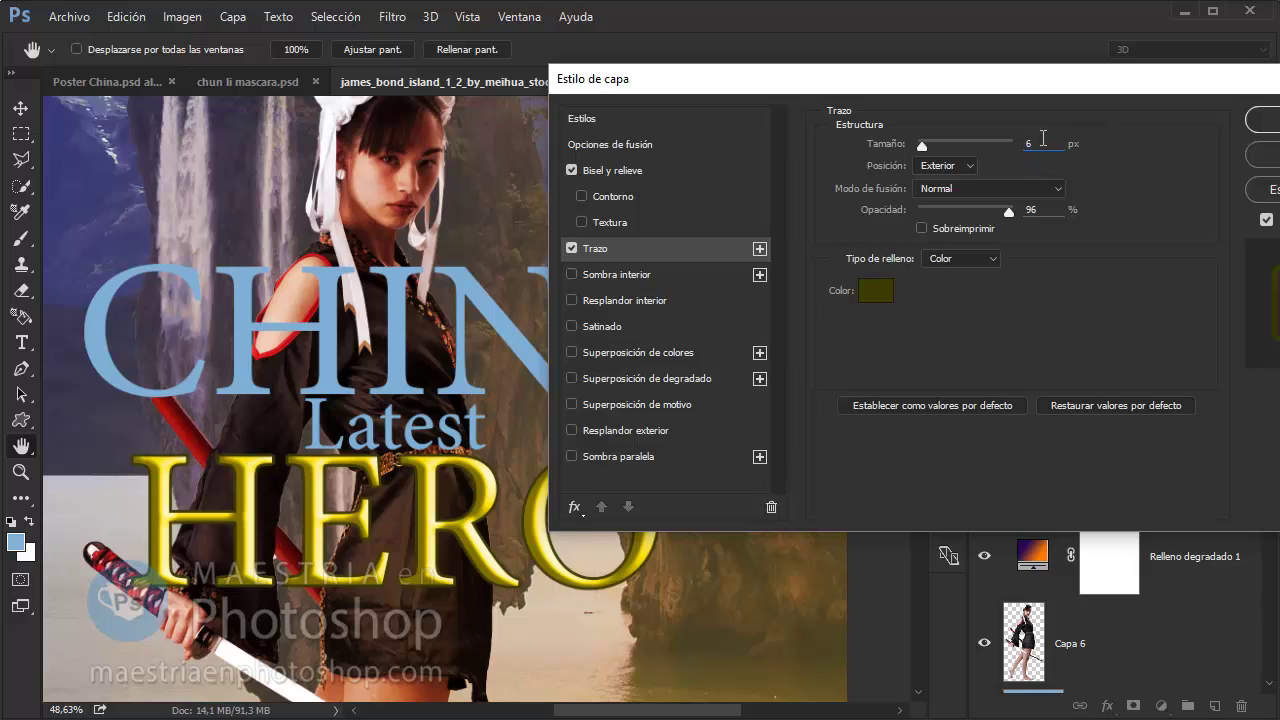
{"action": "key", "text": "Down"}
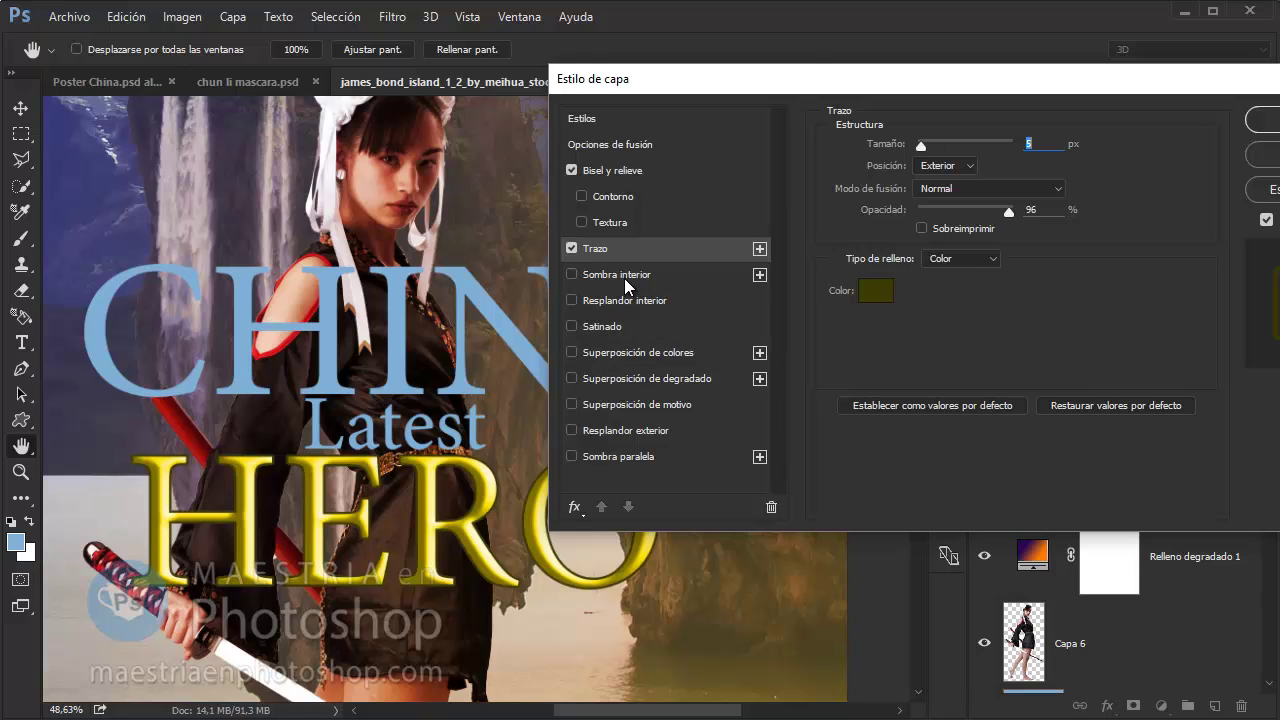
{"action": "left_click", "coordinate": [626, 276]}
{"action": "left_click", "coordinate": [572, 274]}
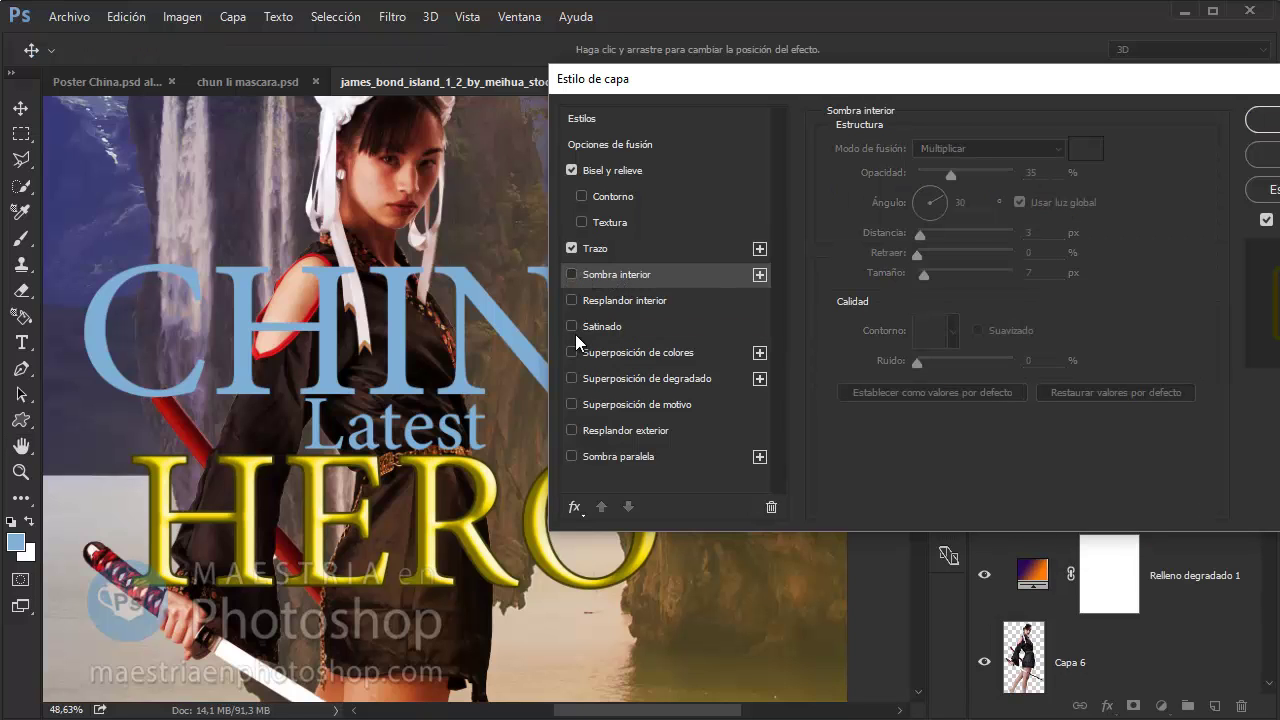
Add a satin effect to HERO in a yellow-olive colour
{"action": "left_click", "coordinate": [599, 327]}
{"action": "left_click", "coordinate": [1090, 151]}
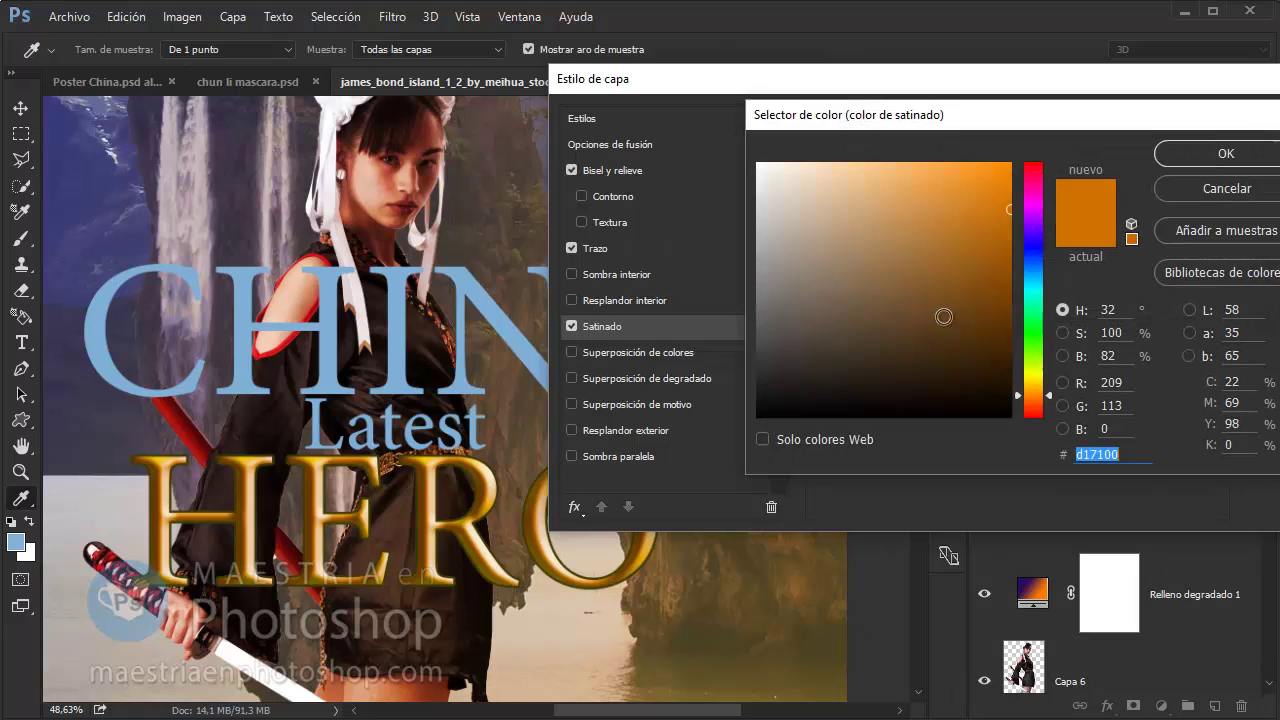
{"action": "left_click_drag", "start_coordinate": [1030, 405], "coordinate": [1010, 163]}
{"action": "mouse_move", "coordinate": [814, 249]}
{"action": "left_mouse_down"}
{"action": "mouse_move", "coordinate": [962, 294]}
{"action": "mouse_move", "coordinate": [906, 312]}
{"action": "mouse_move", "coordinate": [1001, 309]}
{"action": "mouse_move", "coordinate": [1006, 160]}
{"action": "mouse_move", "coordinate": [963, 289]}
{"action": "mouse_move", "coordinate": [983, 223]}
{"action": "mouse_move", "coordinate": [958, 288]}
{"action": "mouse_move", "coordinate": [931, 277]}
{"action": "mouse_move", "coordinate": [903, 229]}
{"action": "mouse_move", "coordinate": [943, 209]}
{"action": "mouse_move", "coordinate": [944, 225]}
{"action": "left_mouse_up"}
{"action": "left_click", "coordinate": [1226, 153]}
{"action": "left_click", "coordinate": [572, 326]}
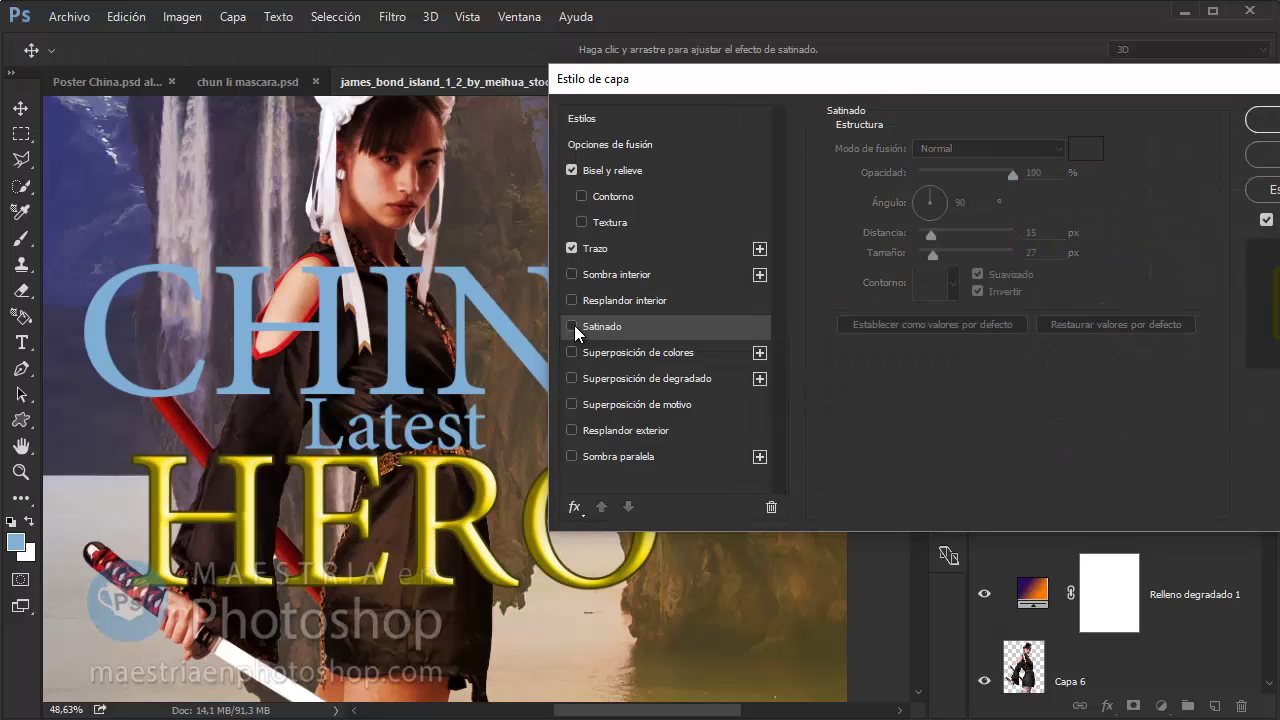
{"action": "left_click", "coordinate": [572, 326]}
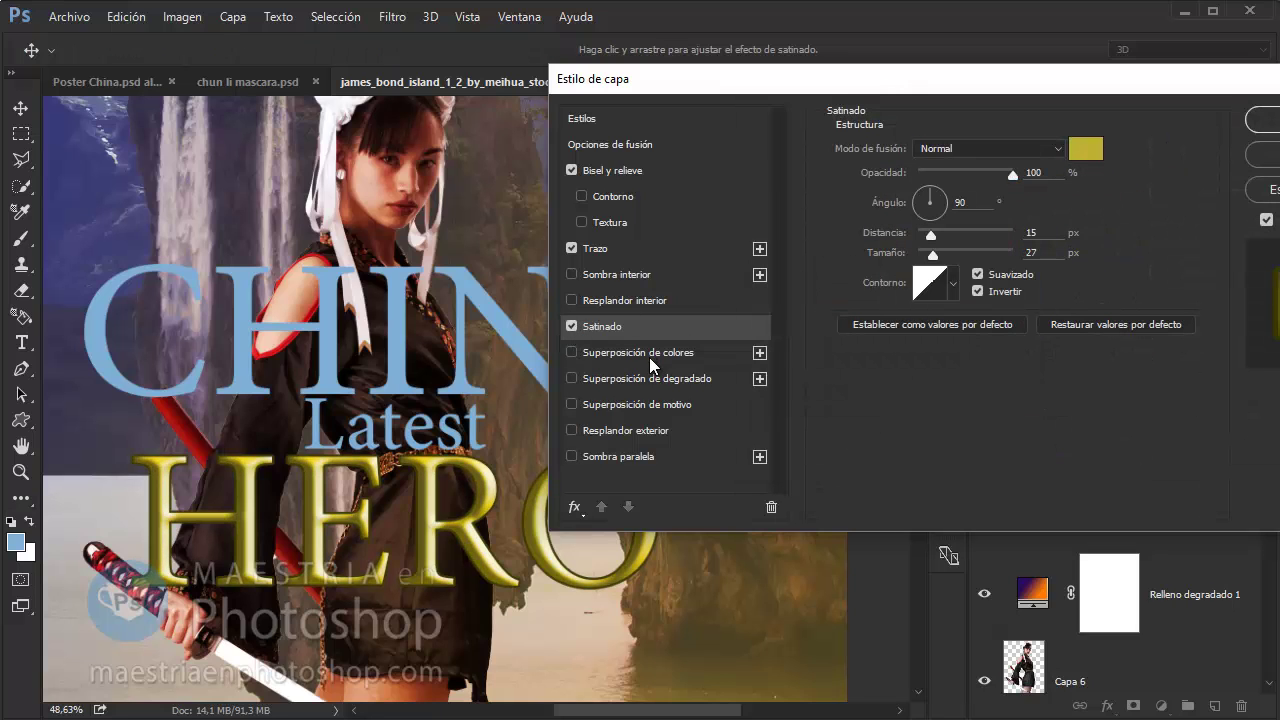
Add a bright yellow outer glow and a drop shadow with reduced spread and size
{"action": "left_click", "coordinate": [629, 432]}
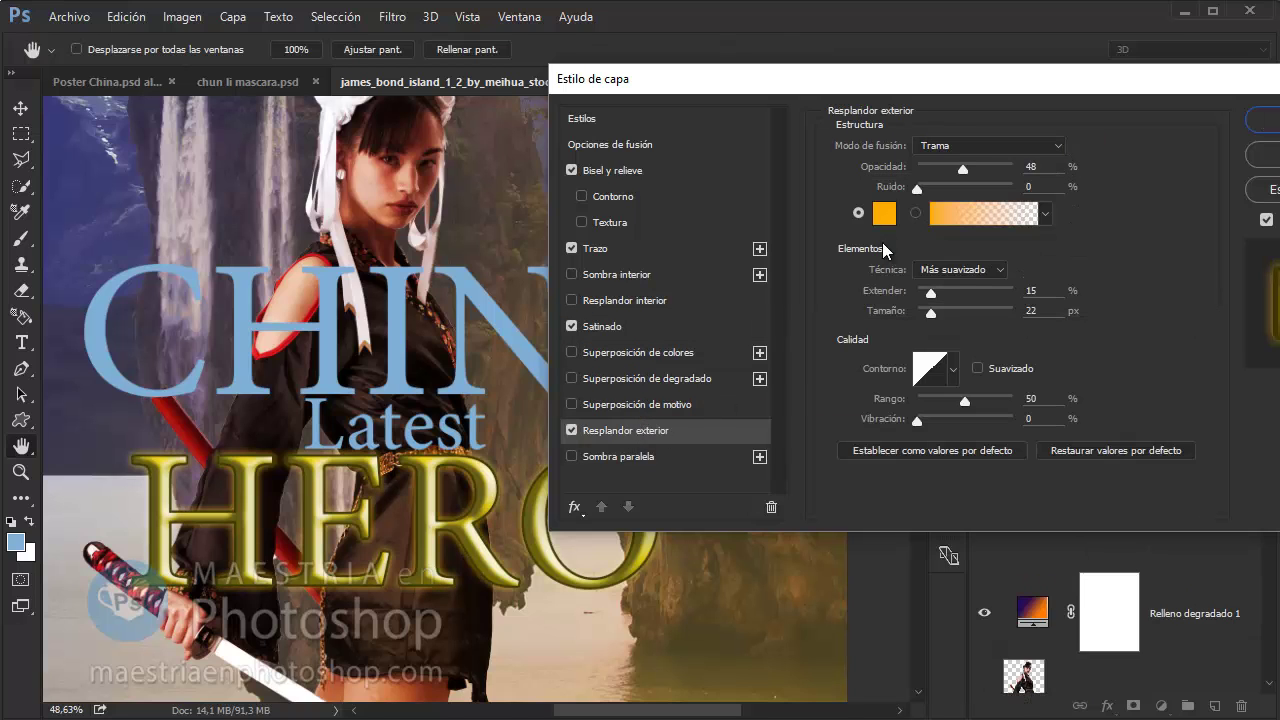
{"action": "left_click", "coordinate": [884, 213]}
{"action": "left_click_drag", "start_coordinate": [1036, 387], "coordinate": [1036, 379]}
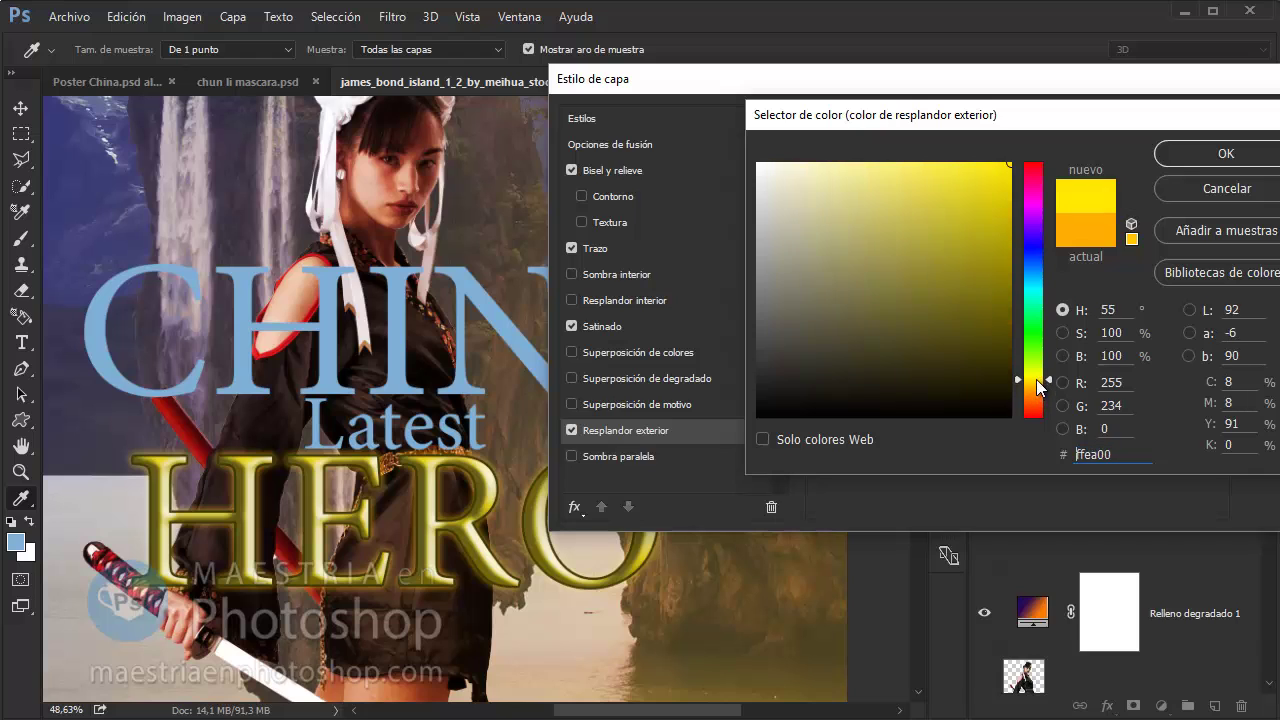
{"action": "left_click", "coordinate": [1200, 156]}
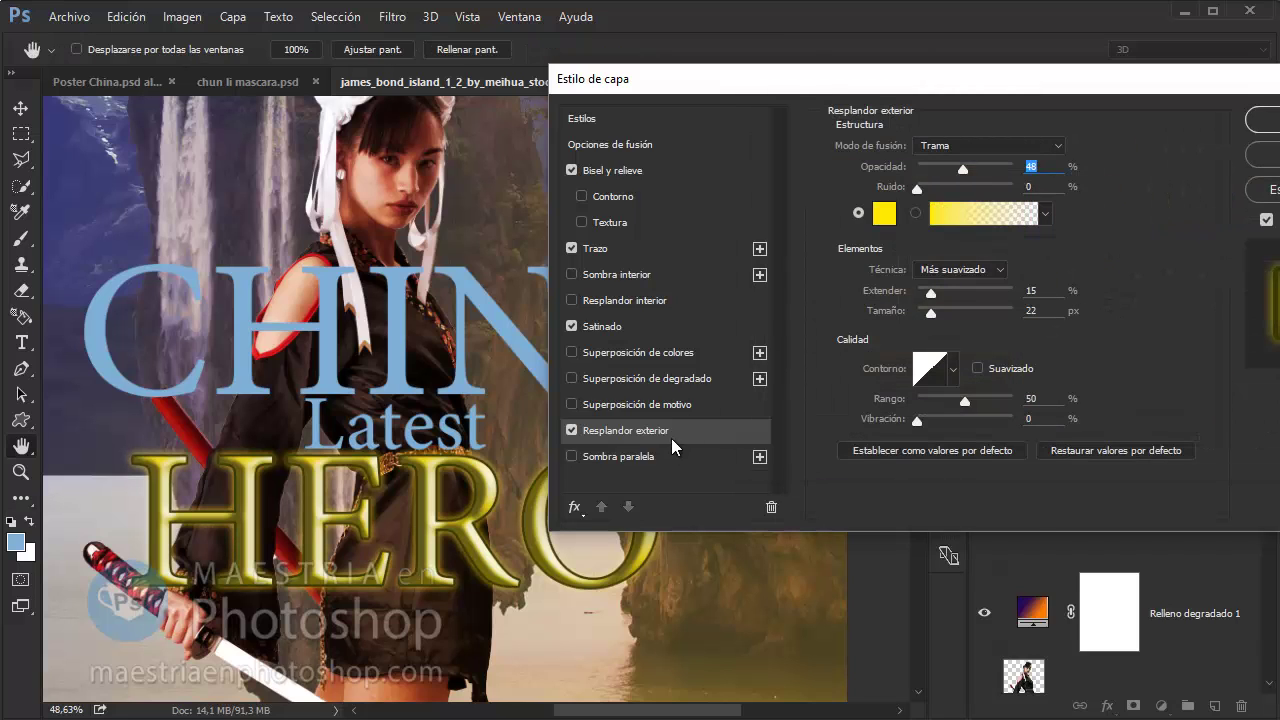
{"action": "left_click", "coordinate": [655, 458]}
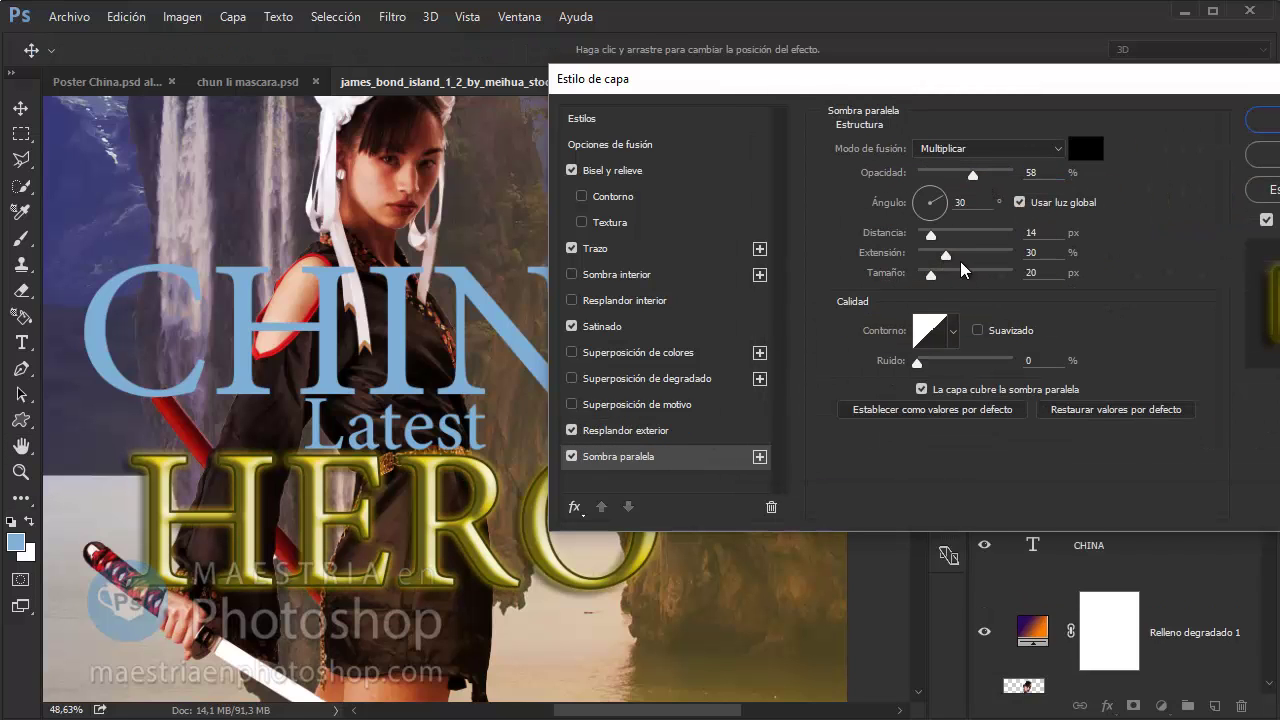
{"action": "left_click", "coordinate": [1031, 252]}
{"action": "key", "text": "Down"}
{"action": "key", "text": "Down"}
{"action": "key", "text": "Down"}
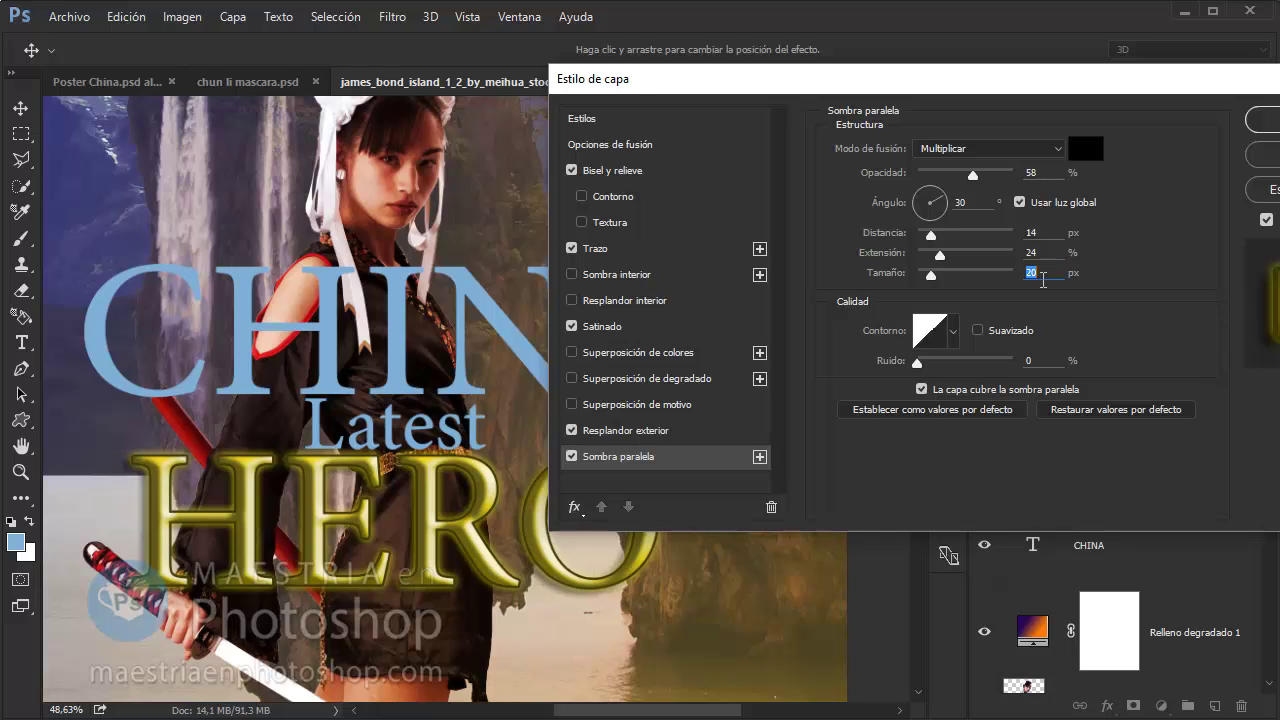
{"action": "key", "text": "Down"}
{"action": "key", "text": "Down"}
{"action": "key", "text": "Down"}
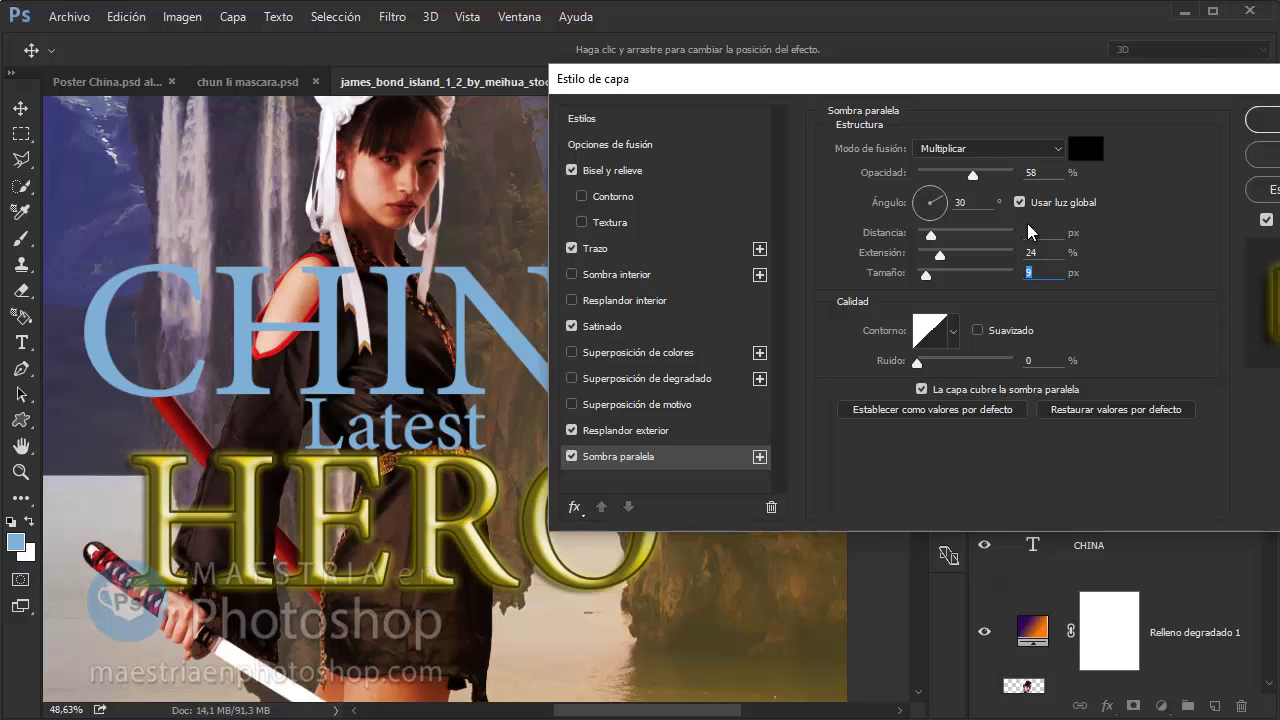
Keep the glow yellow and widen its spread to 20
{"action": "left_click", "coordinate": [625, 430]}
{"action": "left_click", "coordinate": [883, 209]}
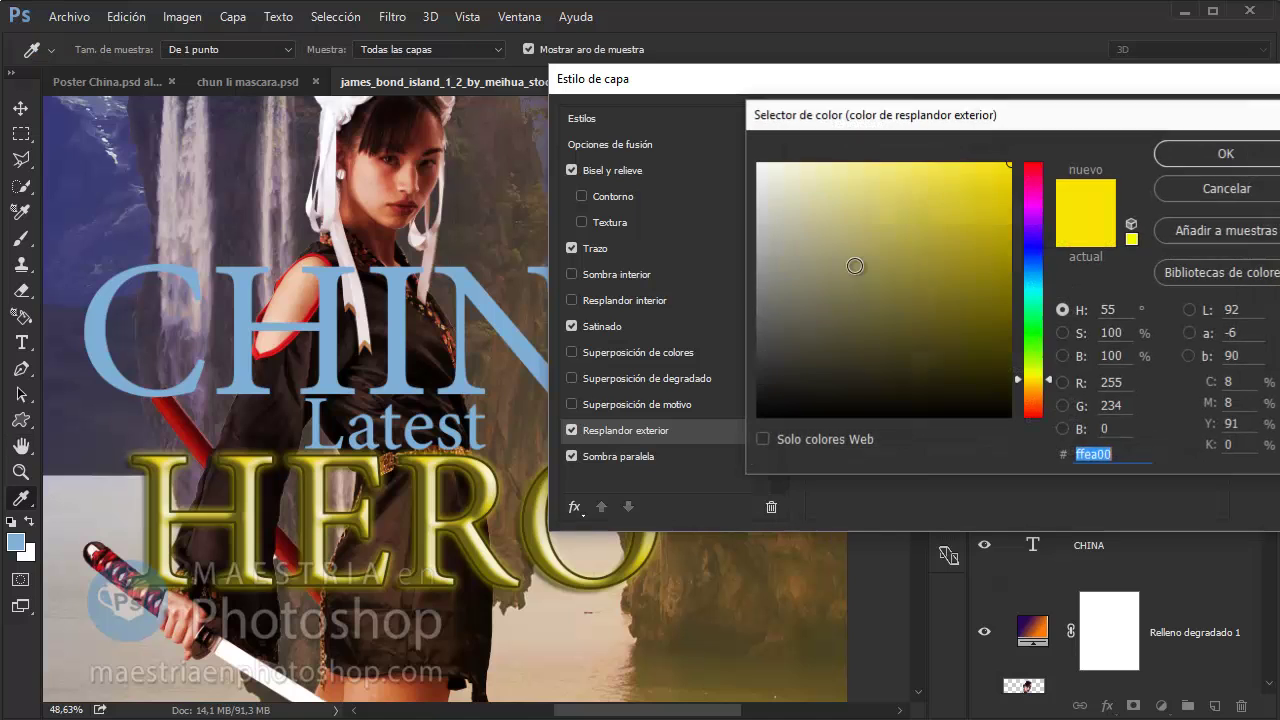
{"action": "left_click", "coordinate": [777, 171]}
{"action": "left_click", "coordinate": [893, 212]}
{"action": "left_click", "coordinate": [1226, 188]}
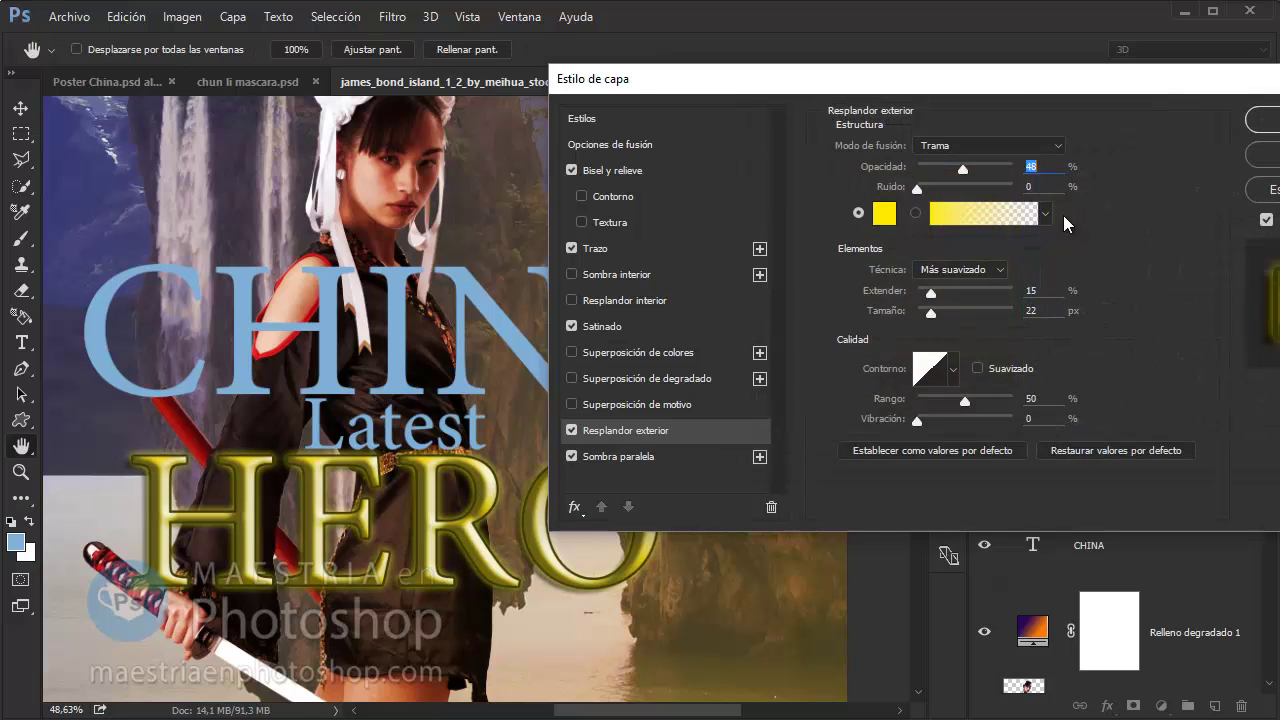
{"action": "left_click_drag", "start_coordinate": [931, 296], "coordinate": [937, 320]}
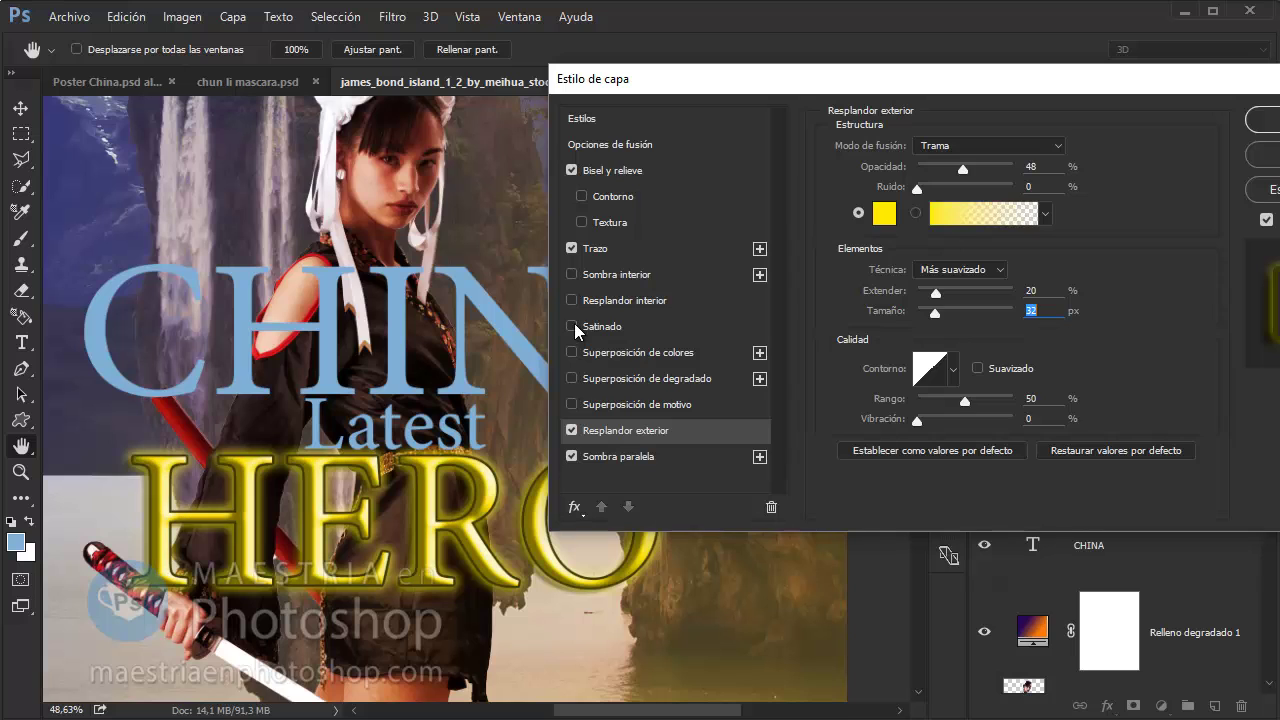
Change the satin colour to #e4cf21 and apply the layer style
{"action": "left_click", "coordinate": [610, 327]}
{"action": "left_click", "coordinate": [1087, 144]}
{"action": "type", "text": "e4cf21"}
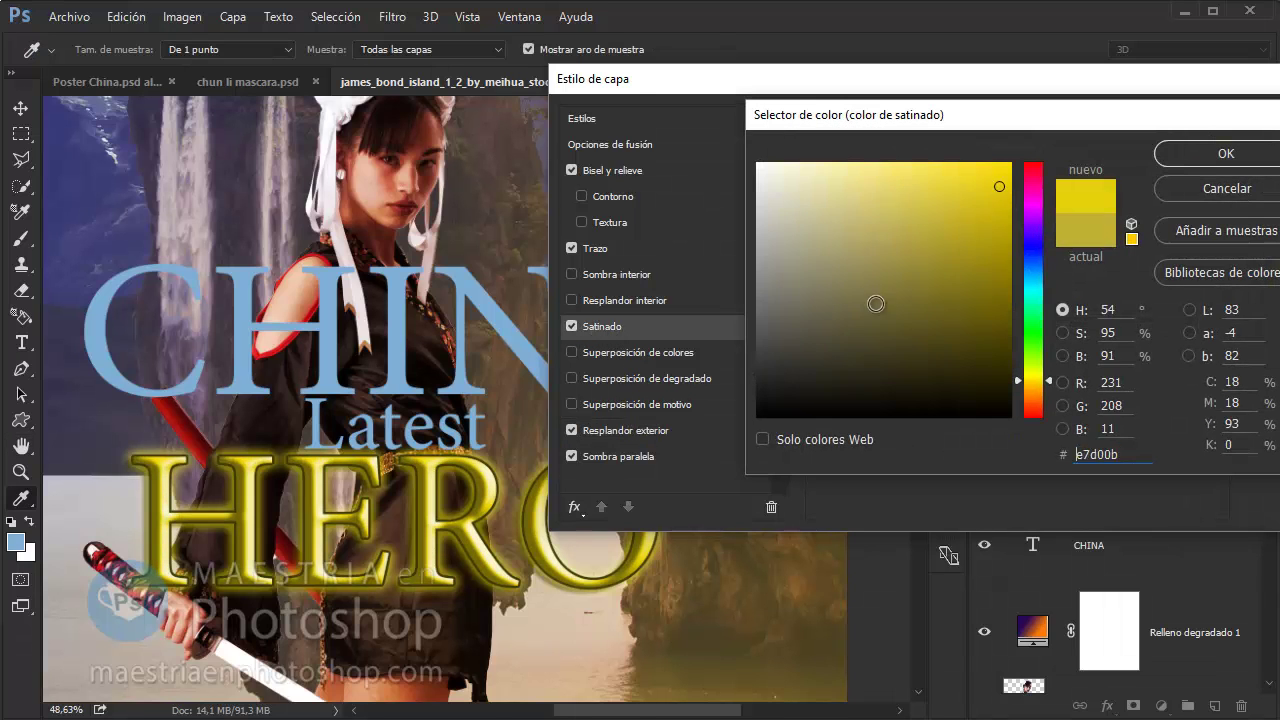
{"action": "left_click", "coordinate": [1226, 156]}
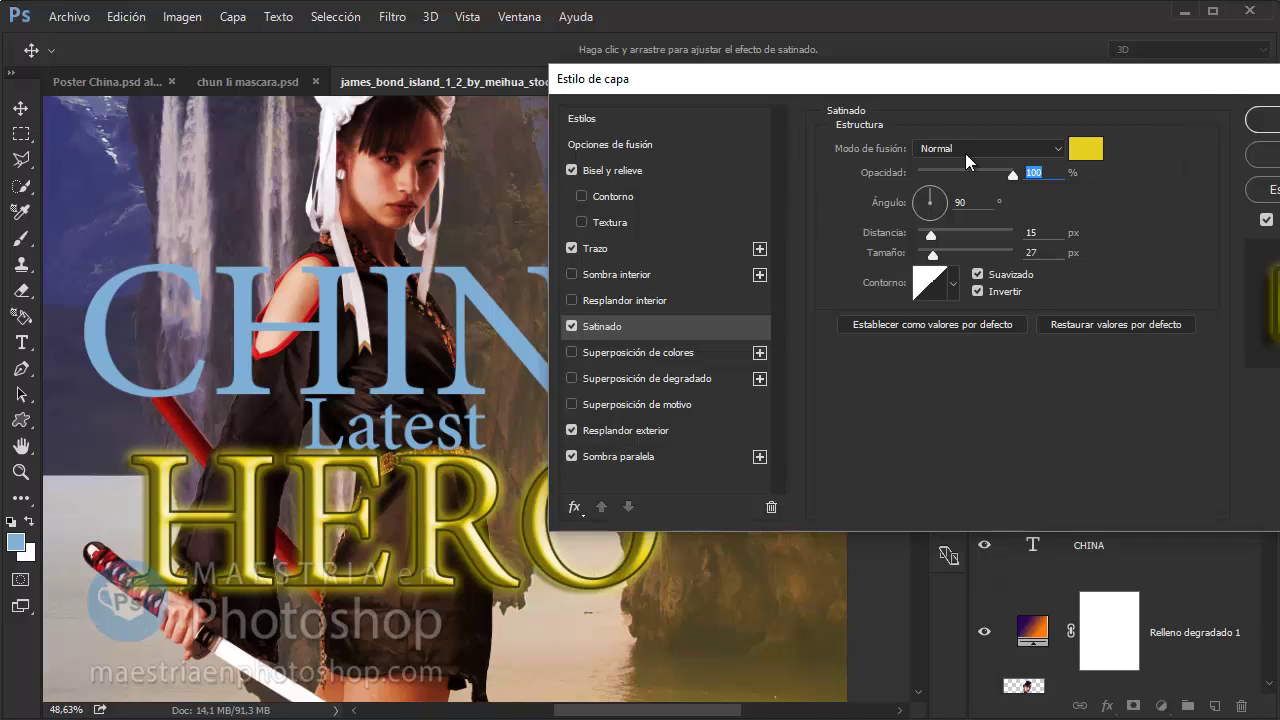
{"action": "left_click", "coordinate": [1262, 119]}
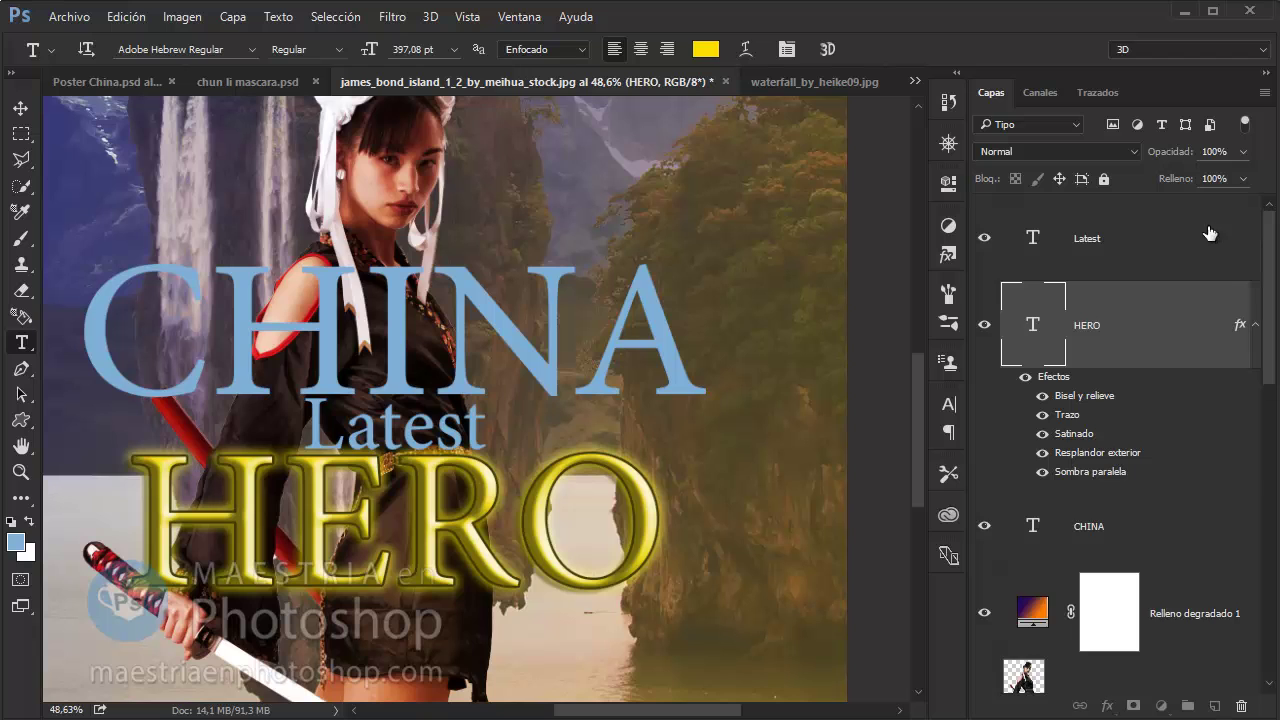
Copy HERO's layer effects onto the Latest and CHINA layers
{"action": "left_click_drag", "start_coordinate": [1239, 328], "coordinate": [1235, 238]}
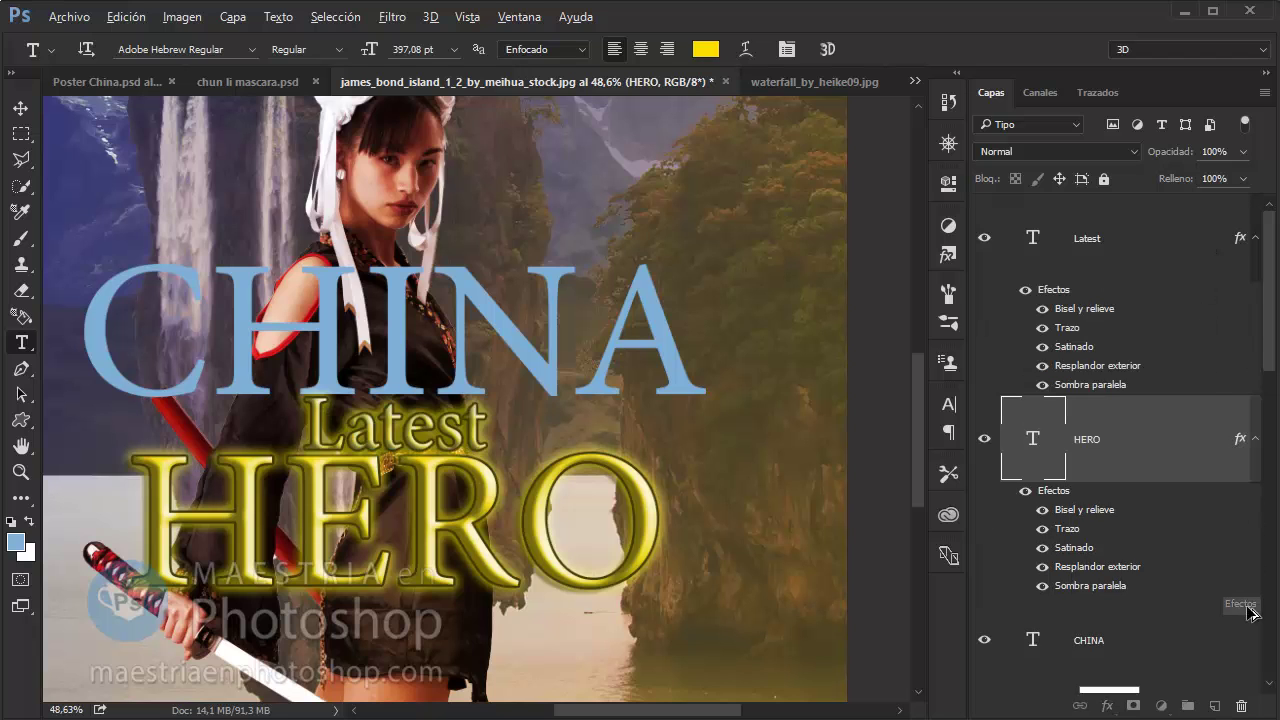
{"action": "left_click_drag", "start_coordinate": [1240, 463], "coordinate": [1240, 638]}
{"action": "key", "text": "z"}
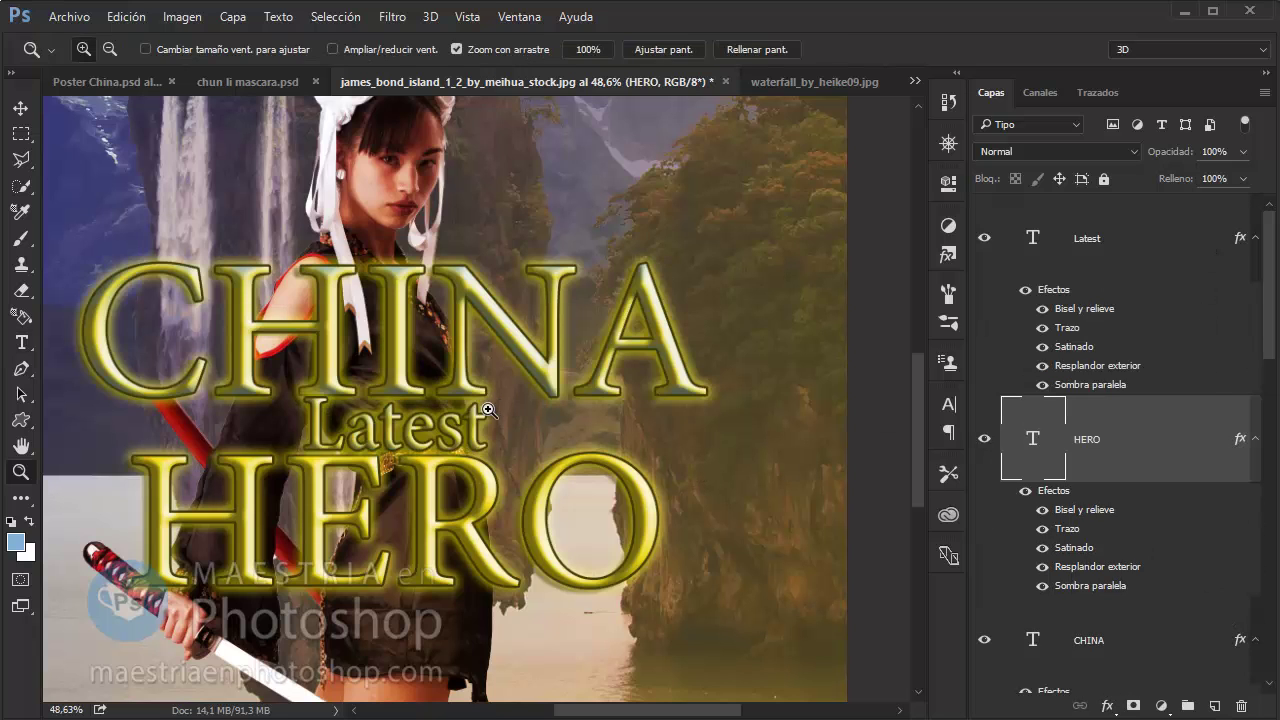
{"action": "left_click_drag", "start_coordinate": [510, 411], "coordinate": [364, 447]}
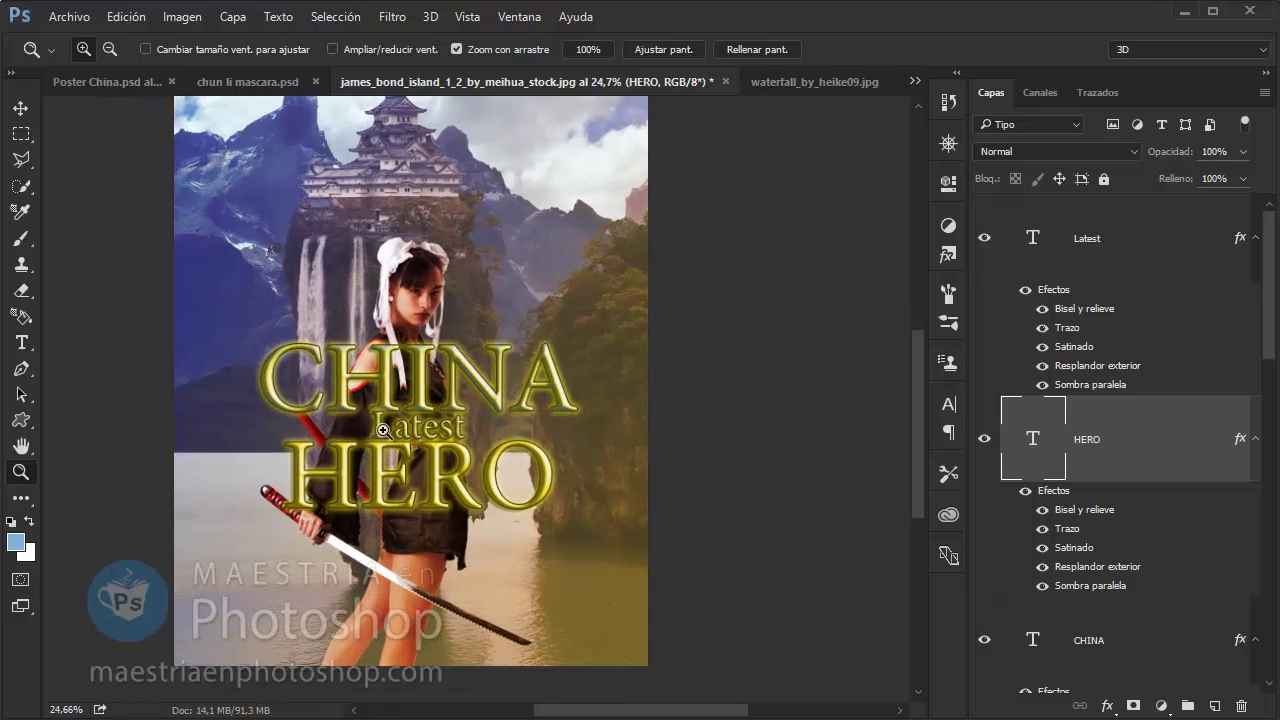
Toggle the gradient fill layer's visibility to compare the poster with and without it
{"action": "left_click", "coordinate": [1180, 10]}
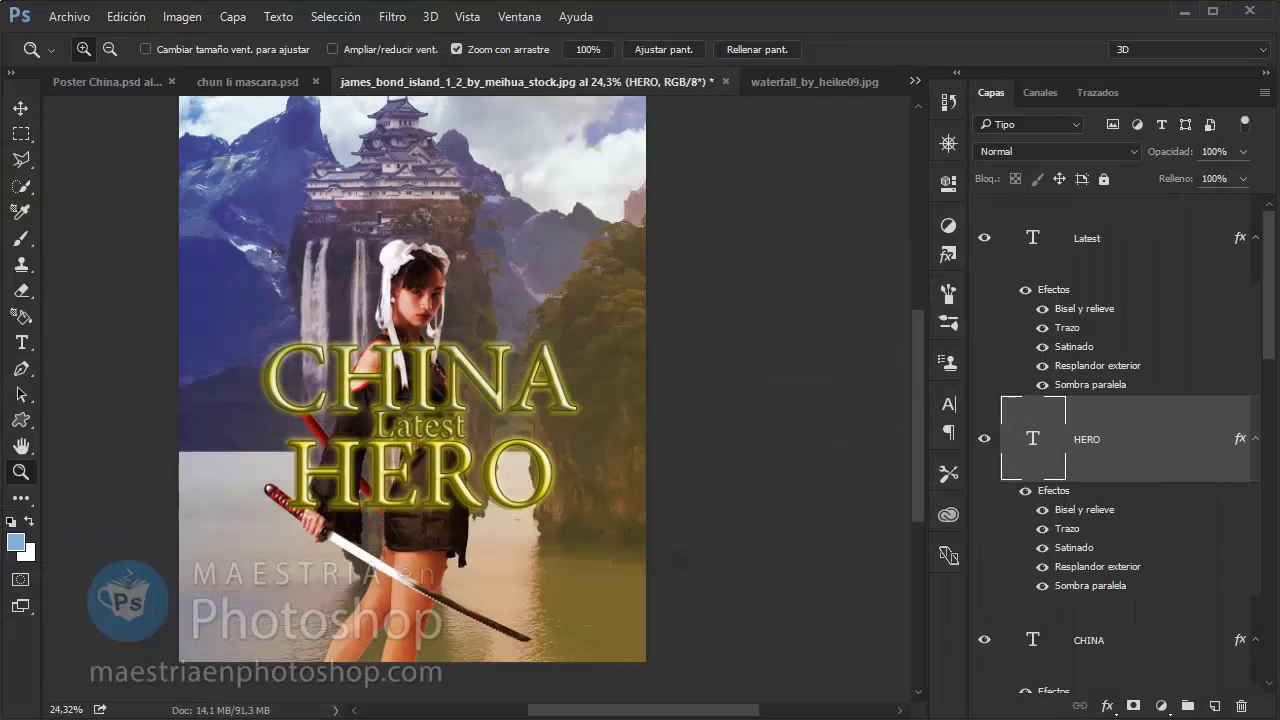
{"action": "scroll", "coordinate": [1094, 490], "scroll_direction": "down", "scroll_amount": 10}
{"action": "scroll", "coordinate": [1091, 486], "scroll_direction": "up", "scroll_amount": 5}
{"action": "scroll", "coordinate": [1075, 505], "scroll_direction": "up", "scroll_amount": 3}
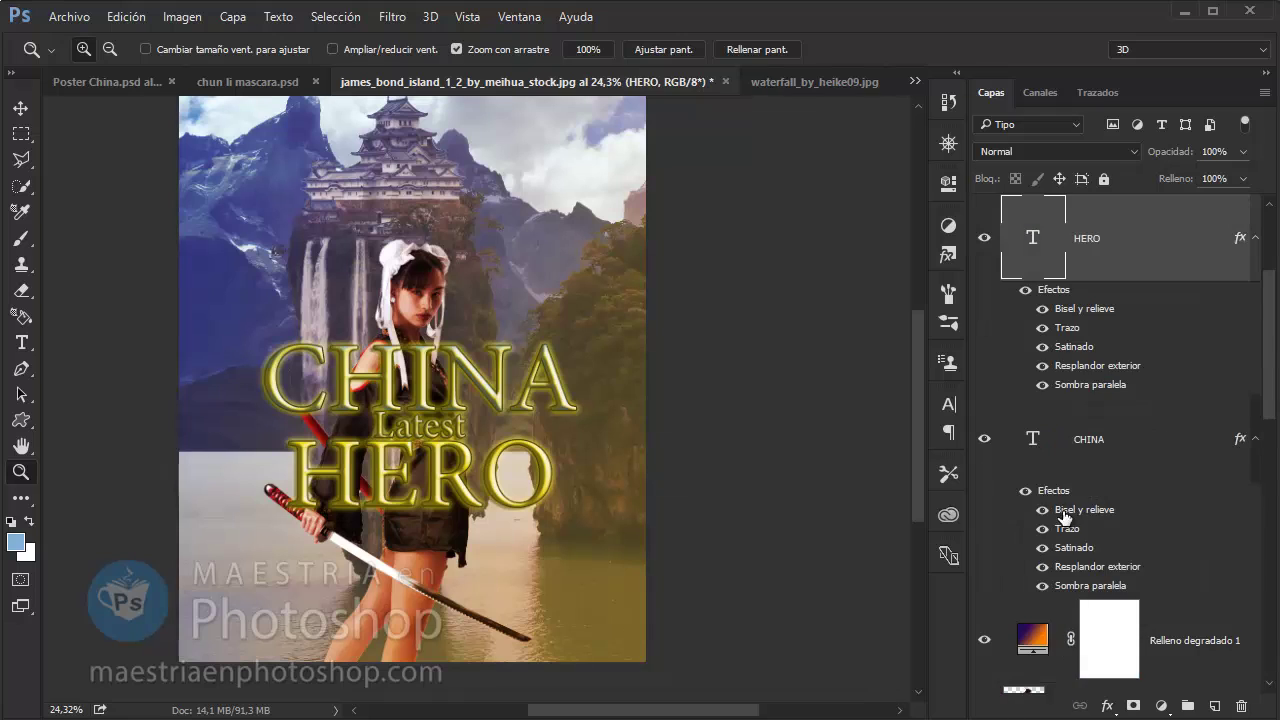
{"action": "scroll", "coordinate": [1000, 470], "scroll_direction": "down", "scroll_amount": 2}
{"action": "left_click", "coordinate": [985, 440]}
{"action": "left_click", "coordinate": [985, 440]}
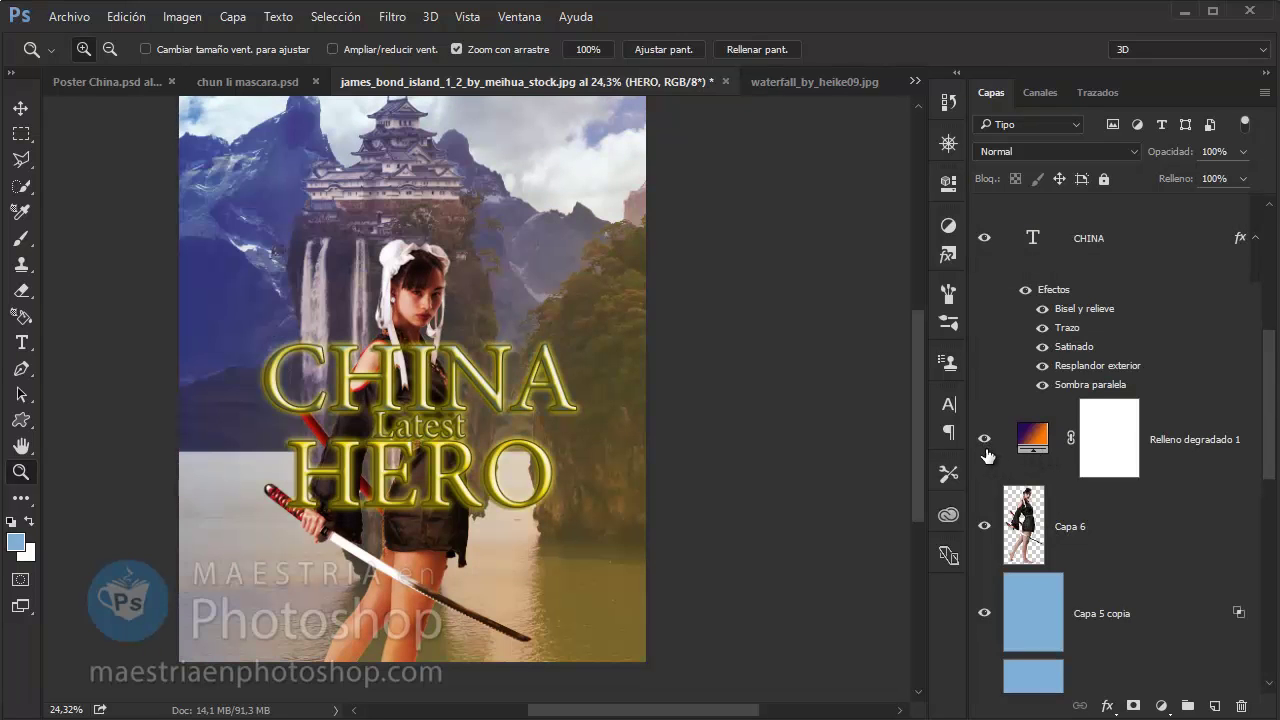
{"action": "left_click", "coordinate": [986, 451]}
{"action": "left_click", "coordinate": [988, 452]}
Add a Brightness/Contrast adjustment above warrior layer Capa 6 with lowered contrast
{"action": "left_click", "coordinate": [1078, 545]}
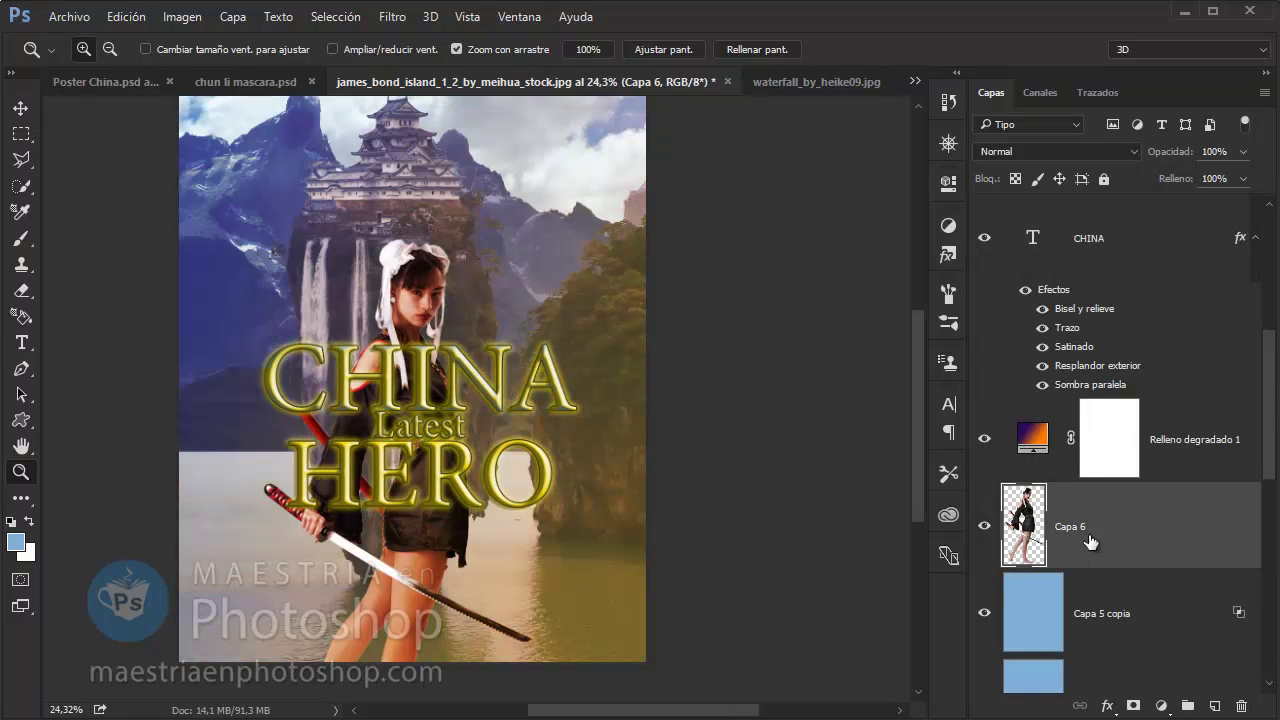
{"action": "left_click", "coordinate": [1161, 706]}
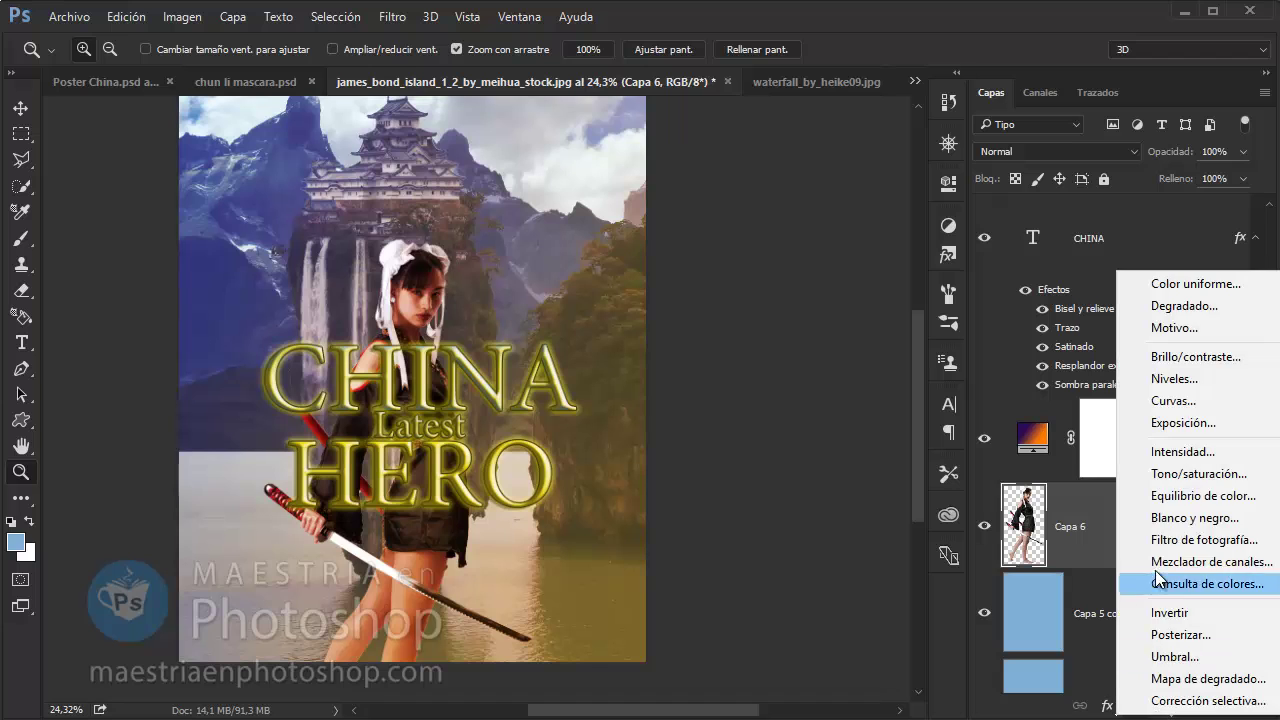
{"action": "left_click", "coordinate": [1183, 361]}
{"action": "mouse_move", "coordinate": [809, 288]}
{"action": "left_mouse_down"}
{"action": "mouse_move", "coordinate": [783, 290]}
{"action": "mouse_move", "coordinate": [810, 288]}
{"action": "mouse_move", "coordinate": [791, 323]}
{"action": "mouse_move", "coordinate": [737, 325]}
{"action": "left_mouse_up"}
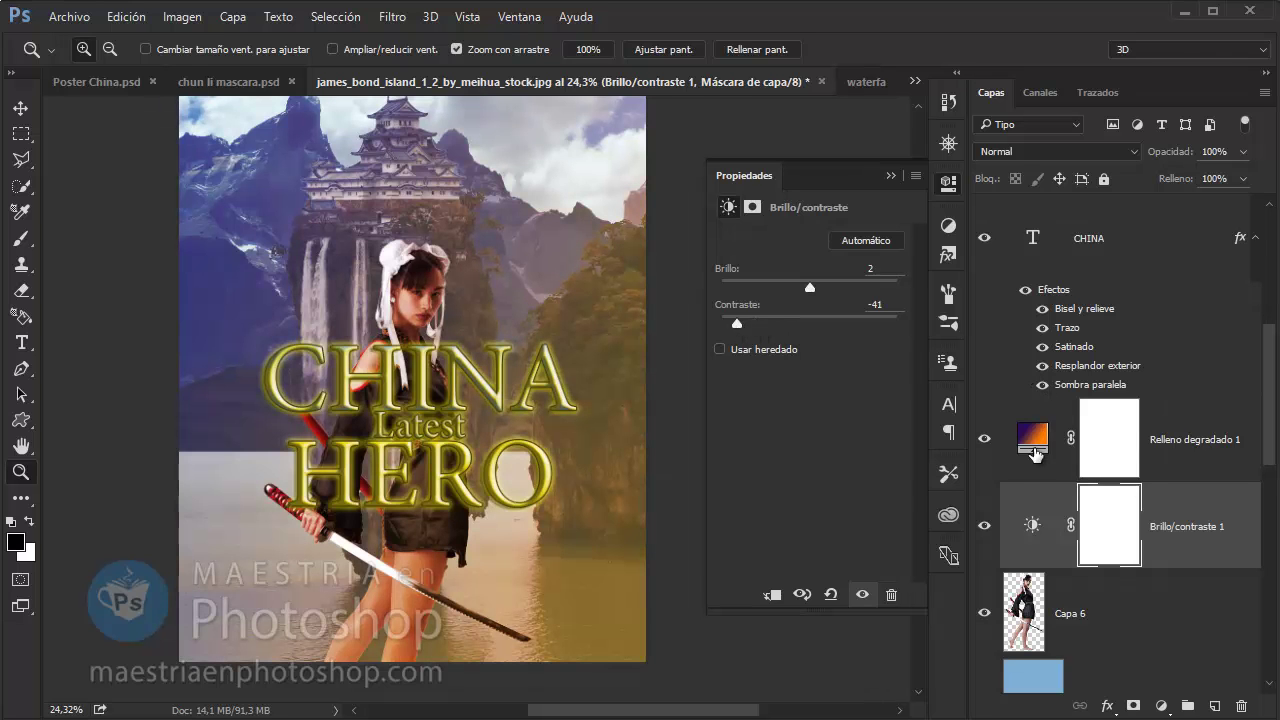
In the gradient fill's editor, try blue and grey for the orange stop
{"action": "double_click", "coordinate": [1033, 447]}
{"action": "left_click", "coordinate": [852, 205]}
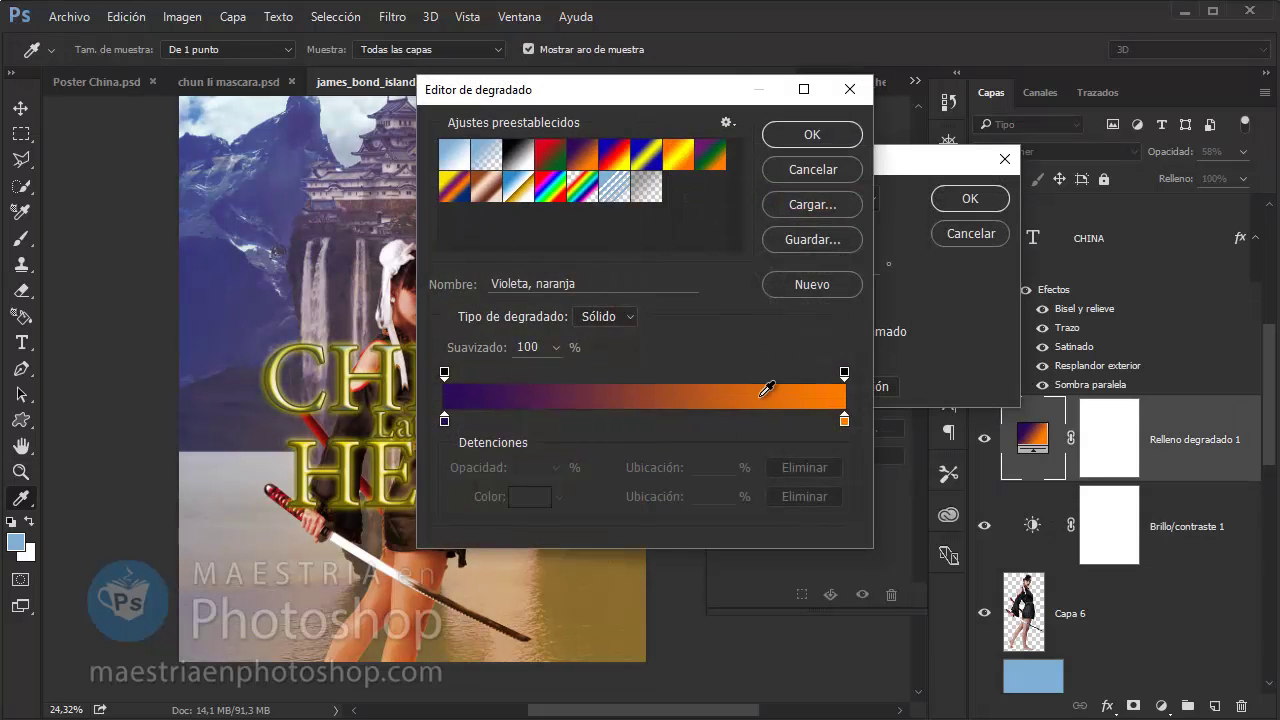
{"action": "left_click", "coordinate": [843, 424]}
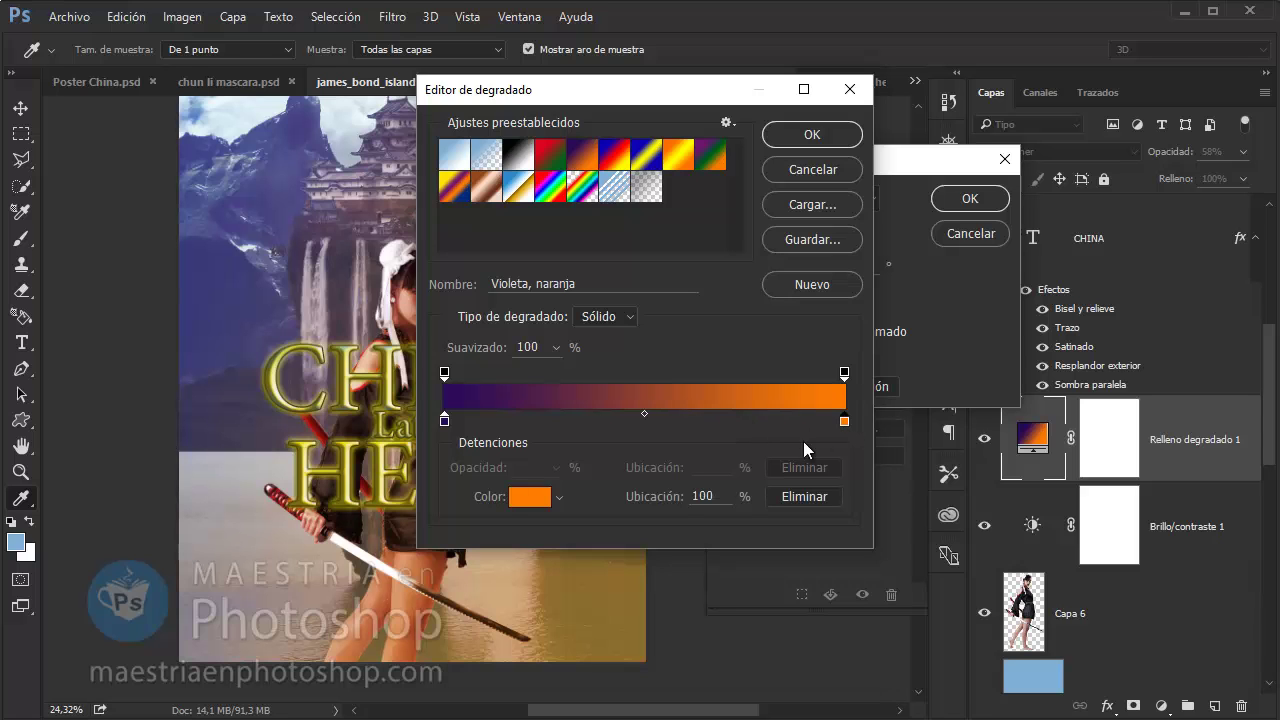
{"action": "left_click", "coordinate": [524, 500]}
{"action": "left_click_drag", "start_coordinate": [1032, 397], "coordinate": [1032, 256]}
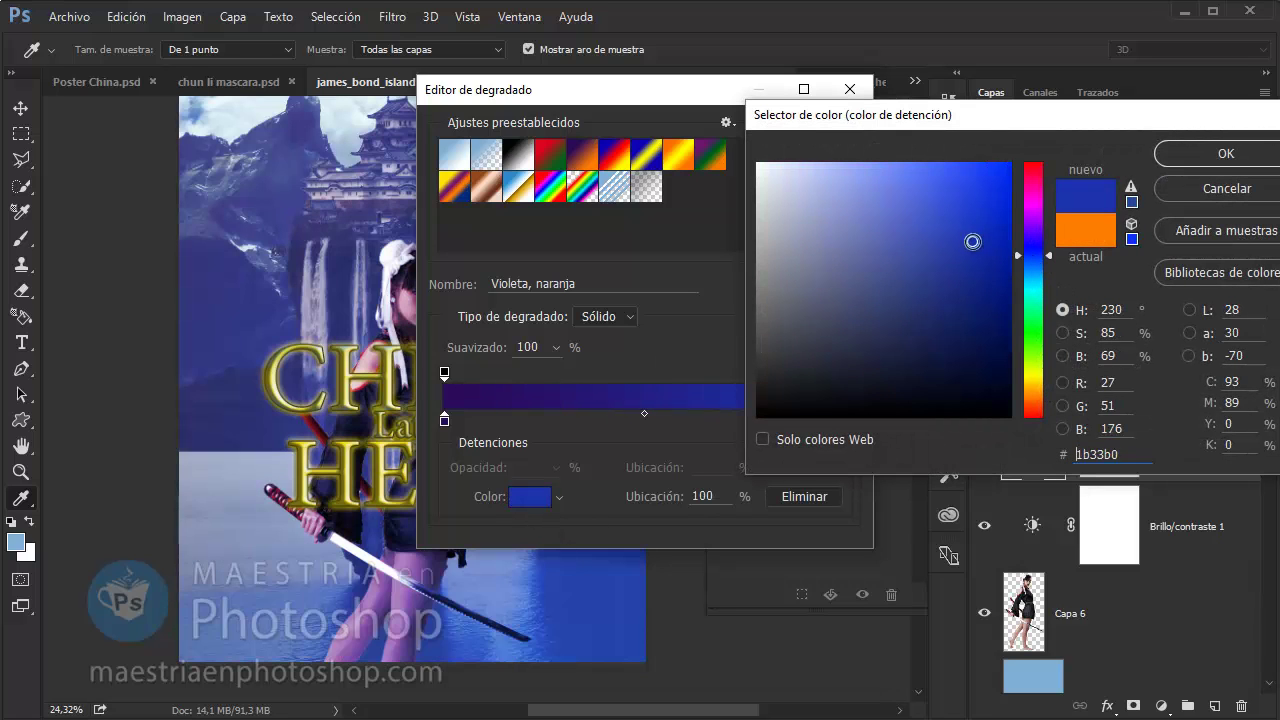
{"action": "left_click", "coordinate": [868, 405]}
{"action": "left_click_drag", "start_coordinate": [788, 319], "coordinate": [757, 235]}
Try yellow-green and cyan stop colours, then cancel the gradient editor and fill dialog
{"action": "left_click", "coordinate": [837, 371]}
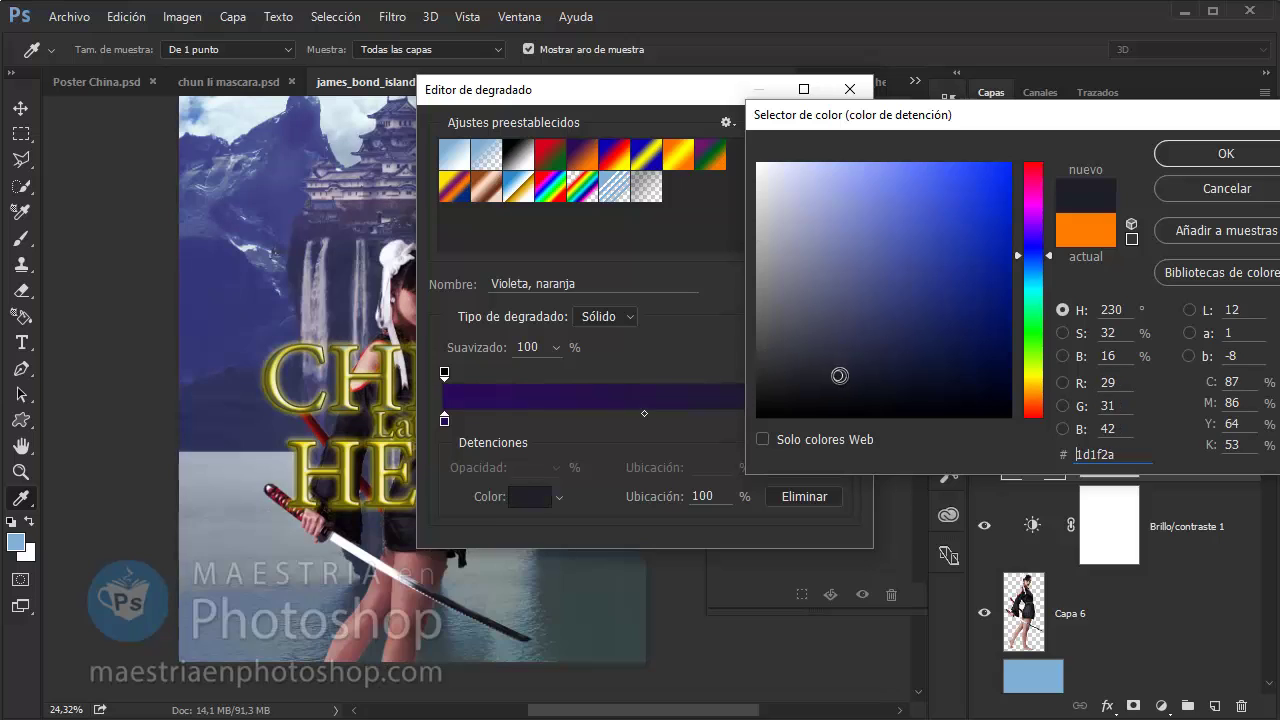
{"action": "left_click", "coordinate": [1033, 368]}
{"action": "left_click", "coordinate": [1010, 187]}
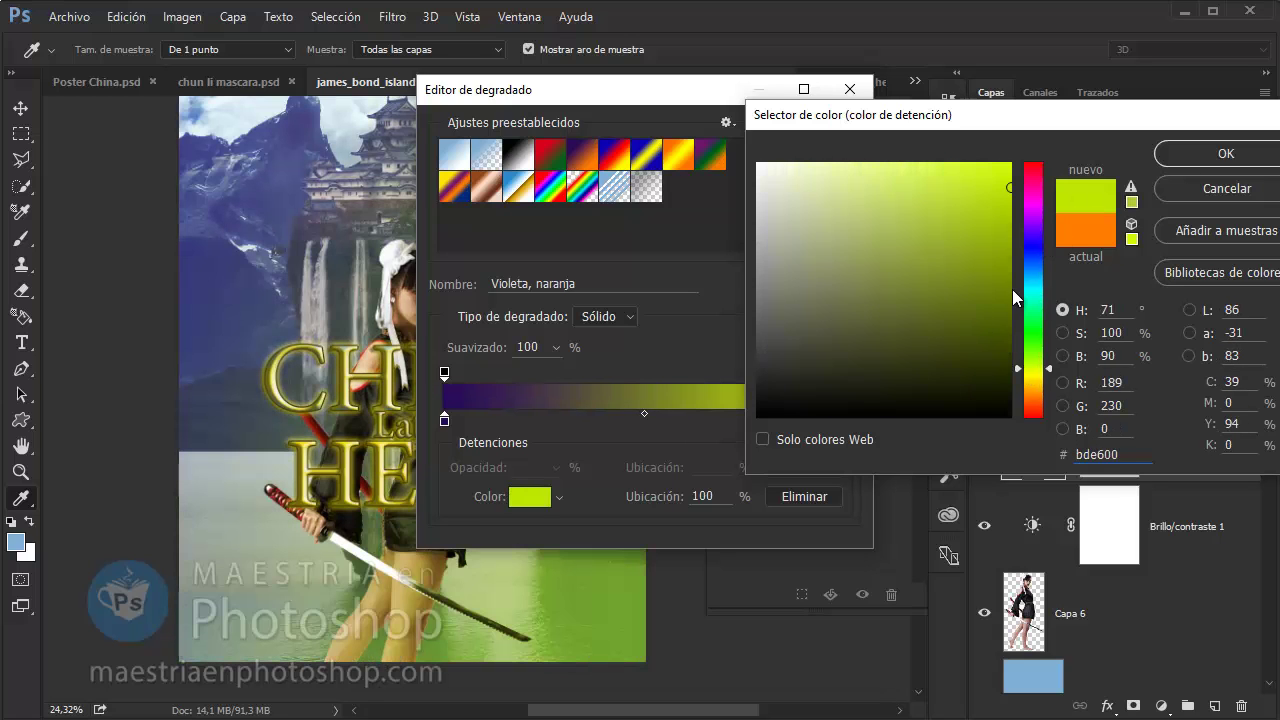
{"action": "left_click", "coordinate": [1033, 289]}
{"action": "left_click_drag", "start_coordinate": [1005, 170], "coordinate": [1046, 146]}
{"action": "left_click", "coordinate": [1180, 198]}
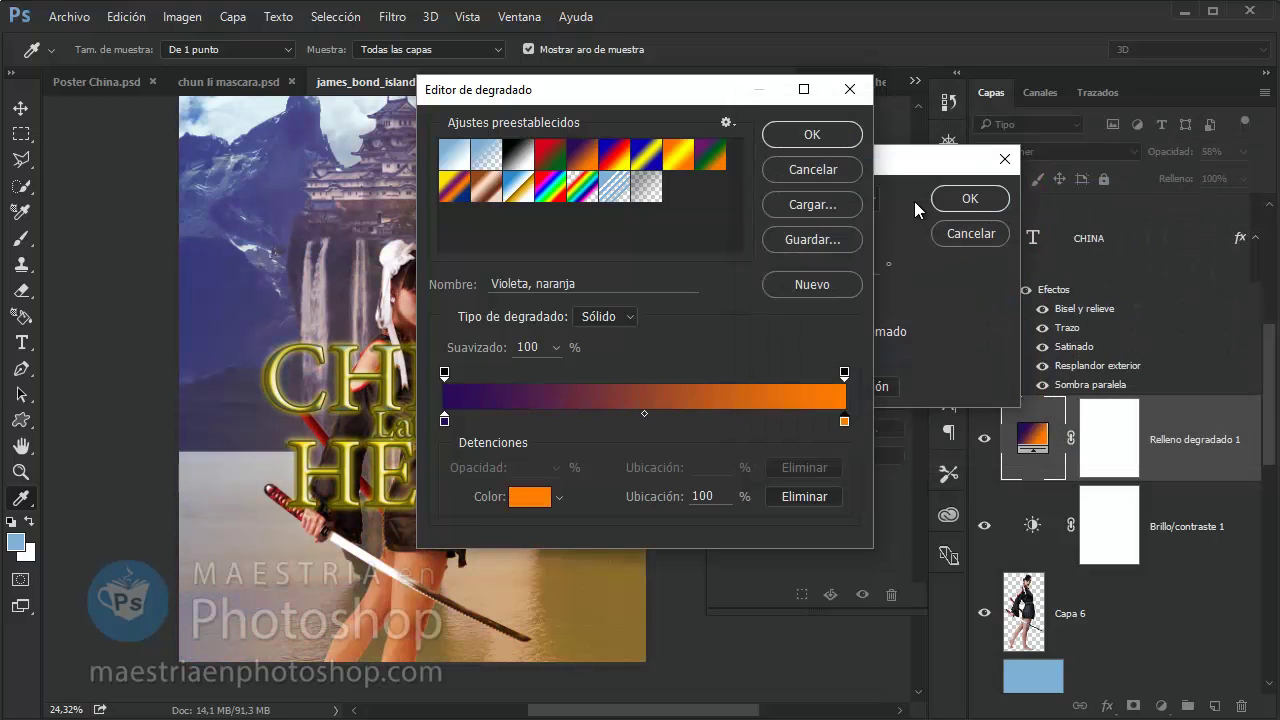
{"action": "left_click", "coordinate": [814, 171]}
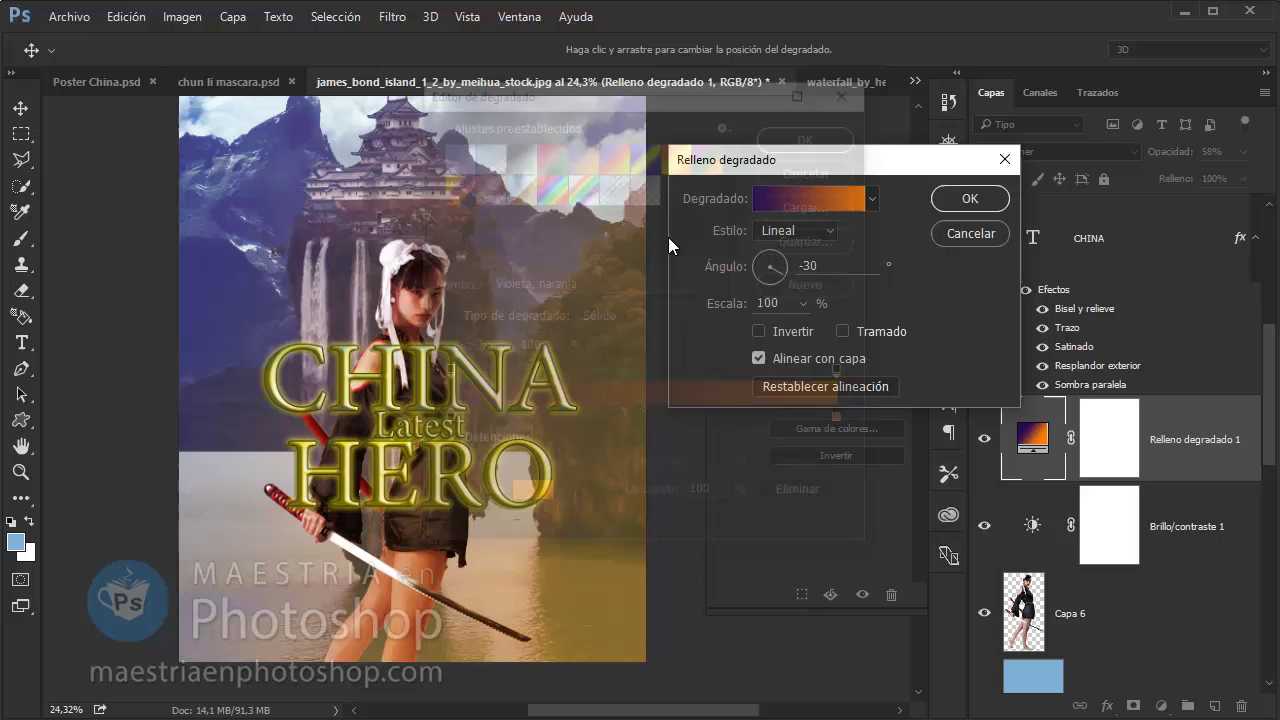
{"action": "left_click", "coordinate": [968, 232]}
Create a new layer and fill it with black
{"action": "left_click", "coordinate": [1215, 705]}
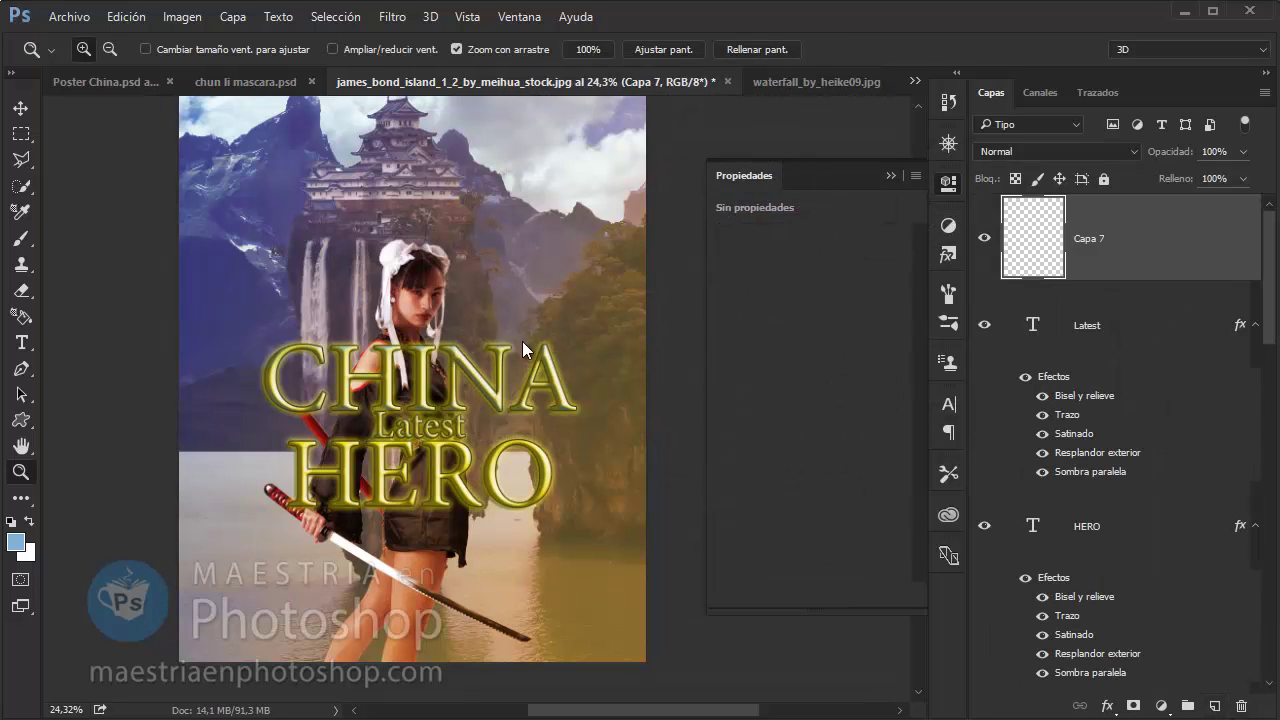
{"action": "left_click_drag", "start_coordinate": [522, 341], "coordinate": [475, 218]}
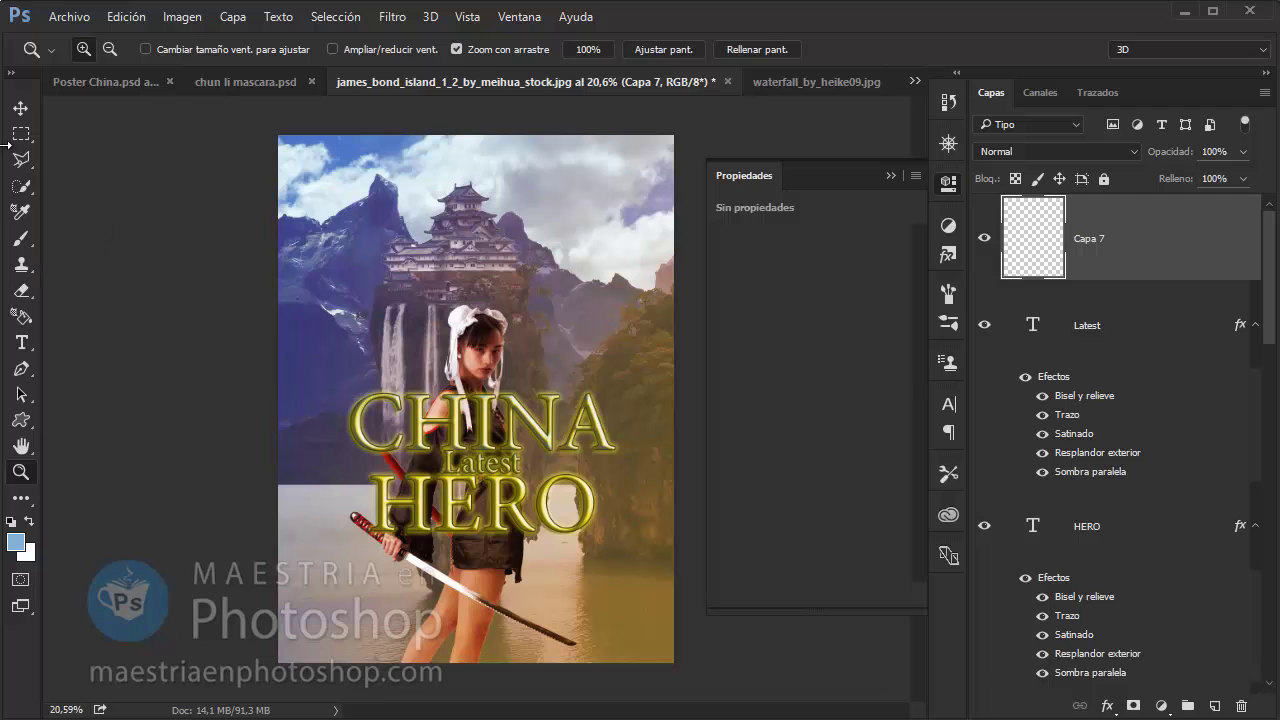
{"action": "left_click", "coordinate": [21, 133]}
{"action": "left_click", "coordinate": [97, 153]}
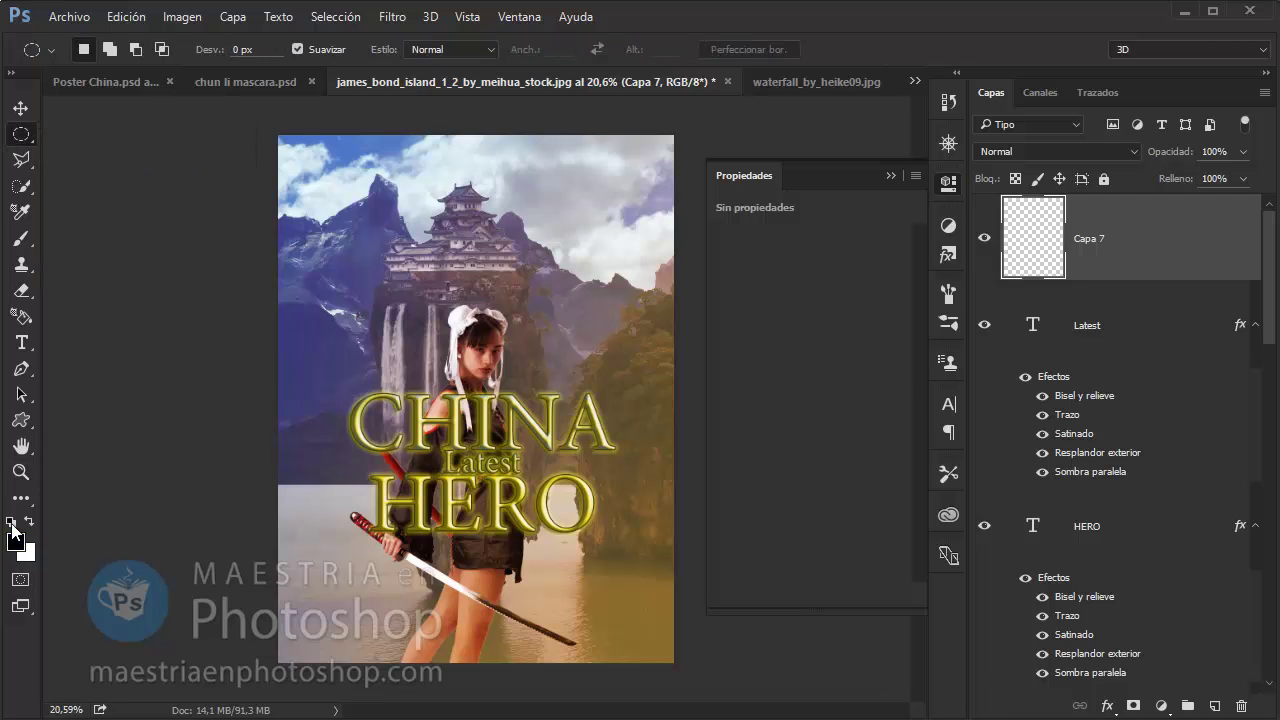
{"action": "left_click_drag", "start_coordinate": [326, 178], "coordinate": [590, 530]}
{"action": "key", "text": "ctrl+BackSpace"}
{"action": "key", "text": "alt+BackSpace"}
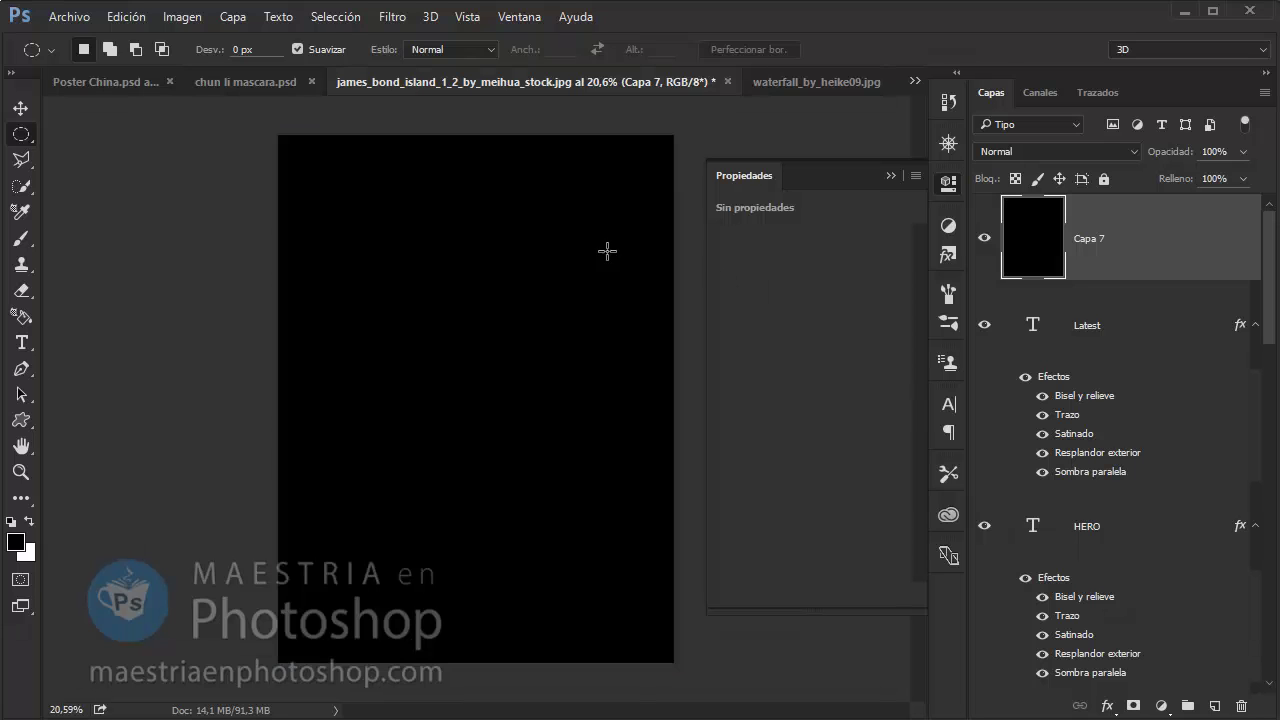
Mask the black layer with an inverted, blurred oval and set opacity to 30%
{"action": "mouse_move", "coordinate": [294, 166]}
{"action": "left_mouse_down"}
{"action": "mouse_move", "coordinate": [652, 630]}
{"action": "mouse_move", "coordinate": [657, 686]}
{"action": "left_mouse_up"}
{"action": "left_click", "coordinate": [1133, 705]}
{"action": "key", "text": "ctrl+i"}
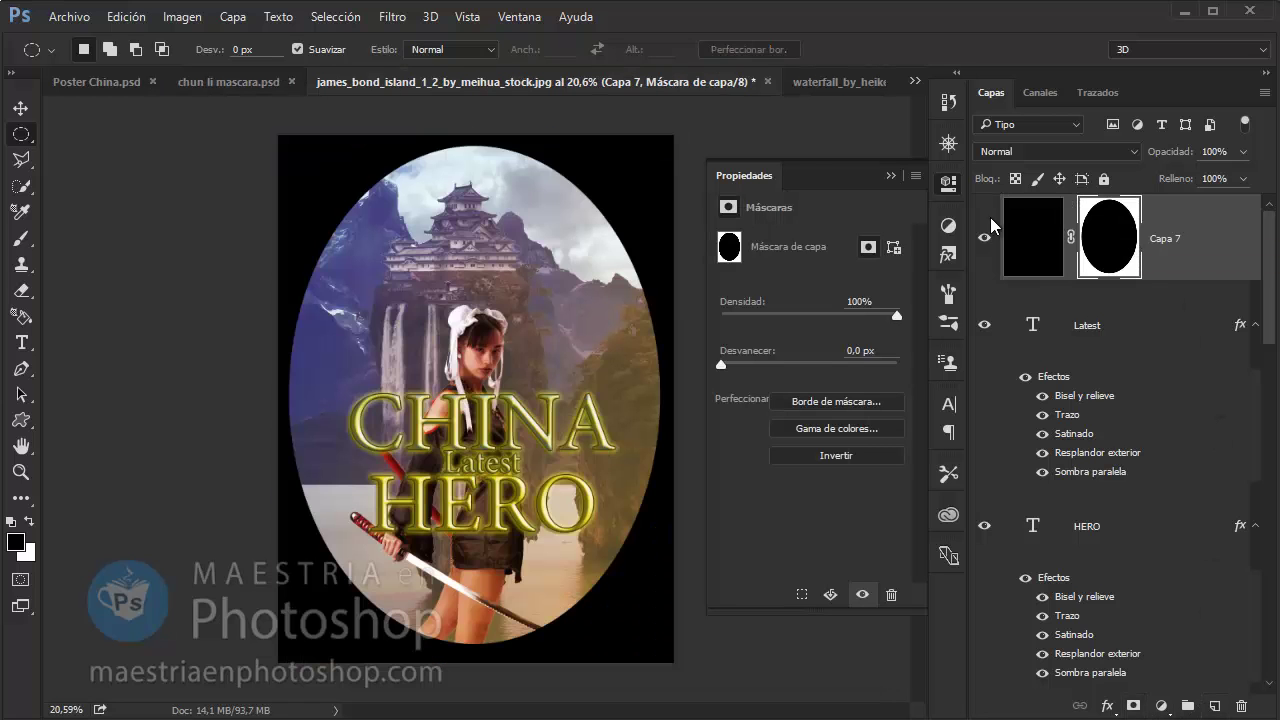
{"action": "left_click", "coordinate": [392, 17]}
{"action": "left_click", "coordinate": [440, 34]}
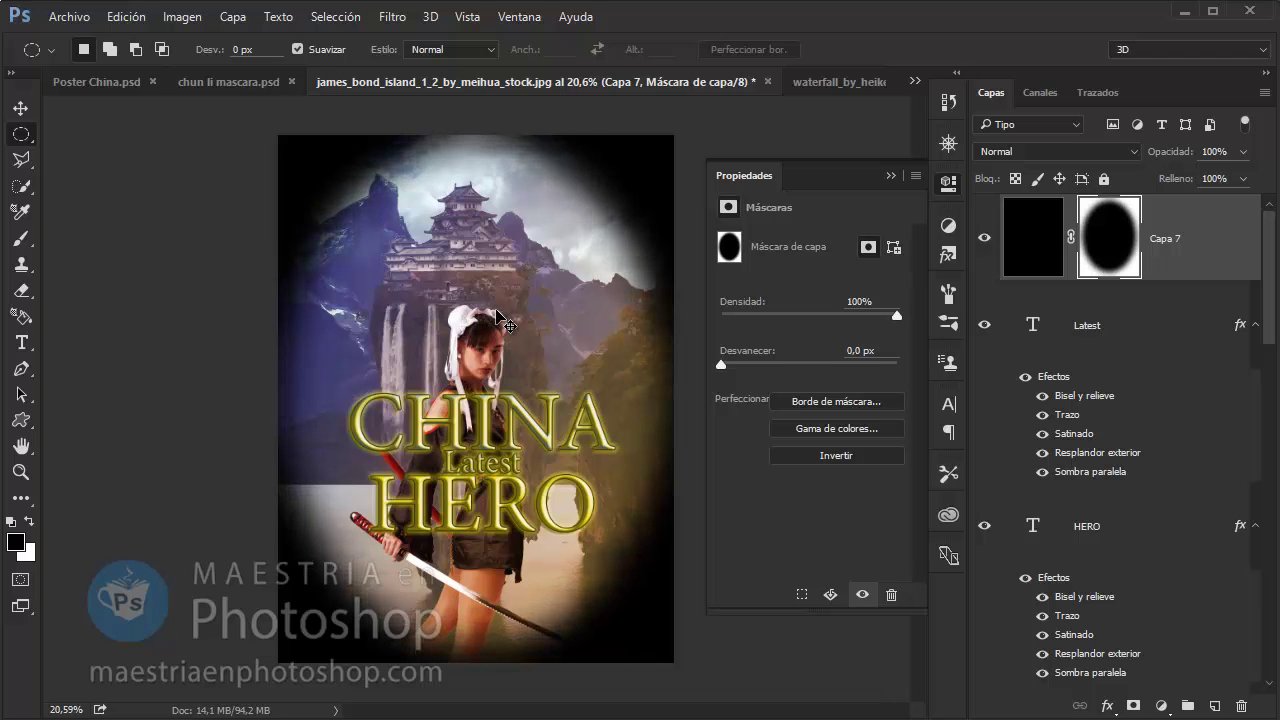
{"action": "key", "text": "v"}
{"action": "left_click_drag", "start_coordinate": [1163, 152], "coordinate": [1092, 160]}
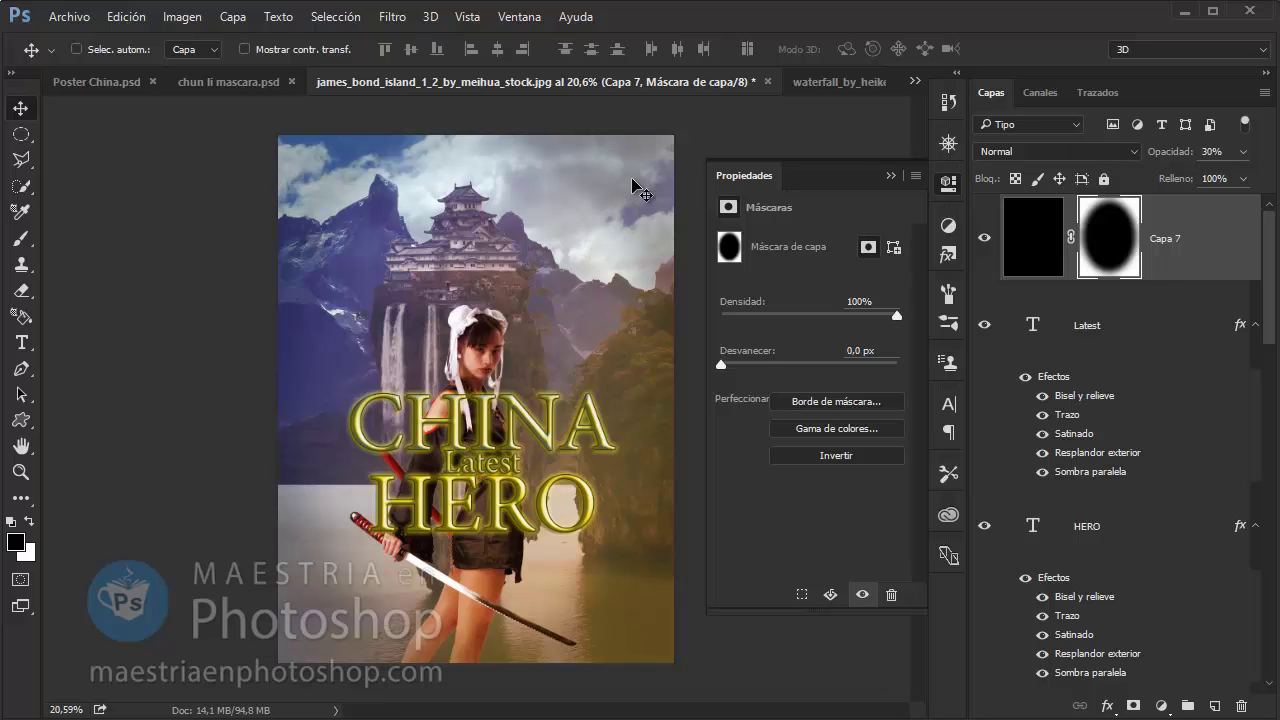
Duplicate the woman's layer Capa 6
{"action": "scroll", "coordinate": [1080, 470], "scroll_direction": "down", "scroll_amount": 5}
{"action": "scroll", "coordinate": [1128, 595], "scroll_direction": "down", "scroll_amount": 3}
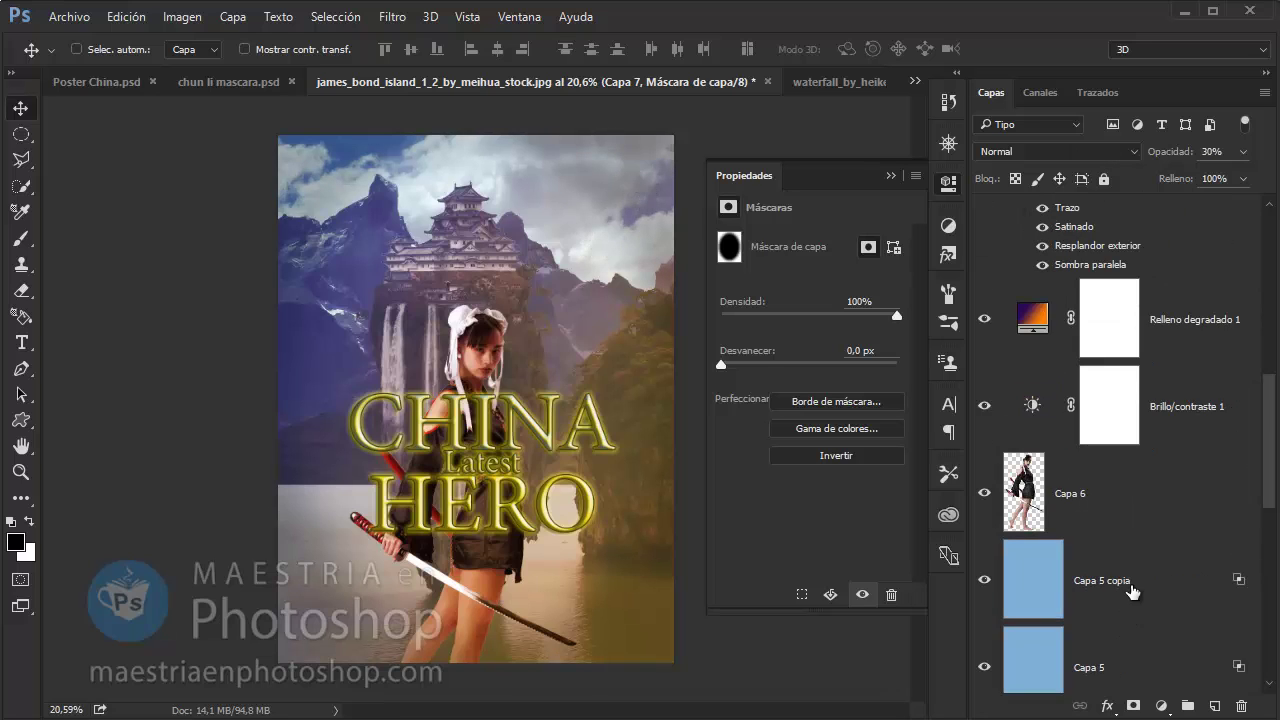
{"action": "left_click", "coordinate": [1138, 500]}
{"action": "right_click", "coordinate": [1138, 500]}
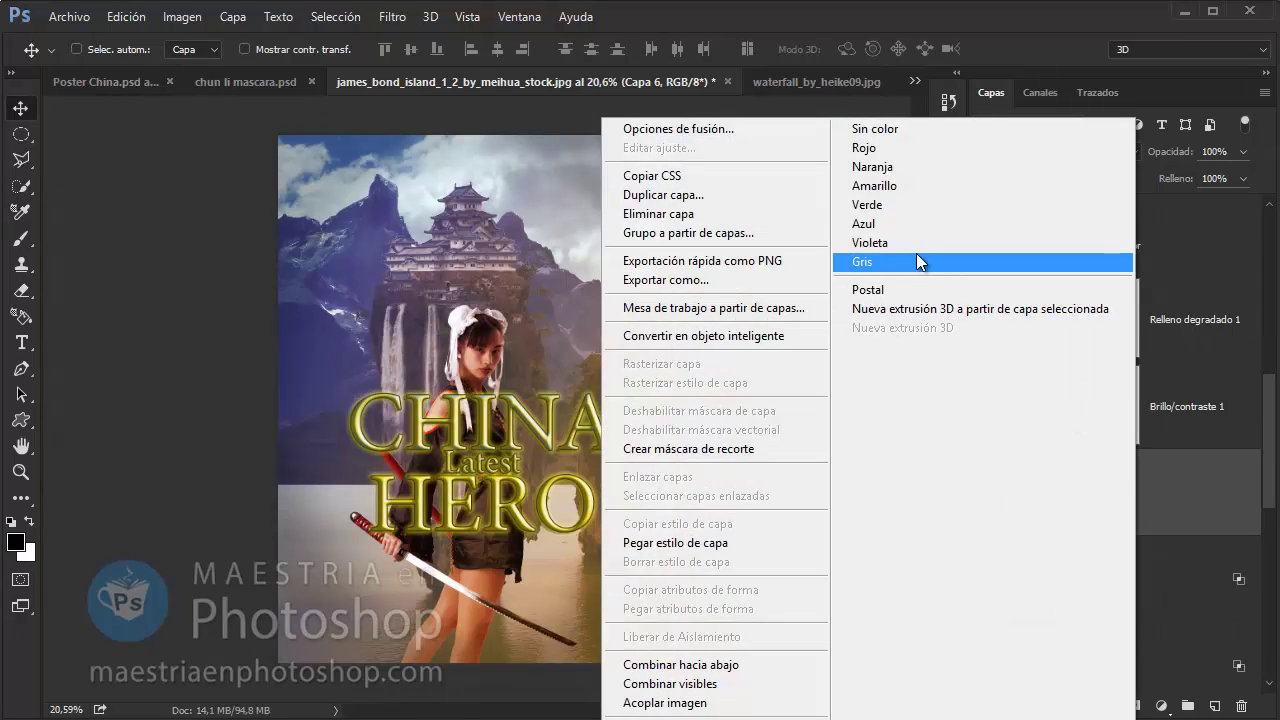
{"action": "left_click", "coordinate": [700, 194]}
{"action": "left_click", "coordinate": [822, 228]}
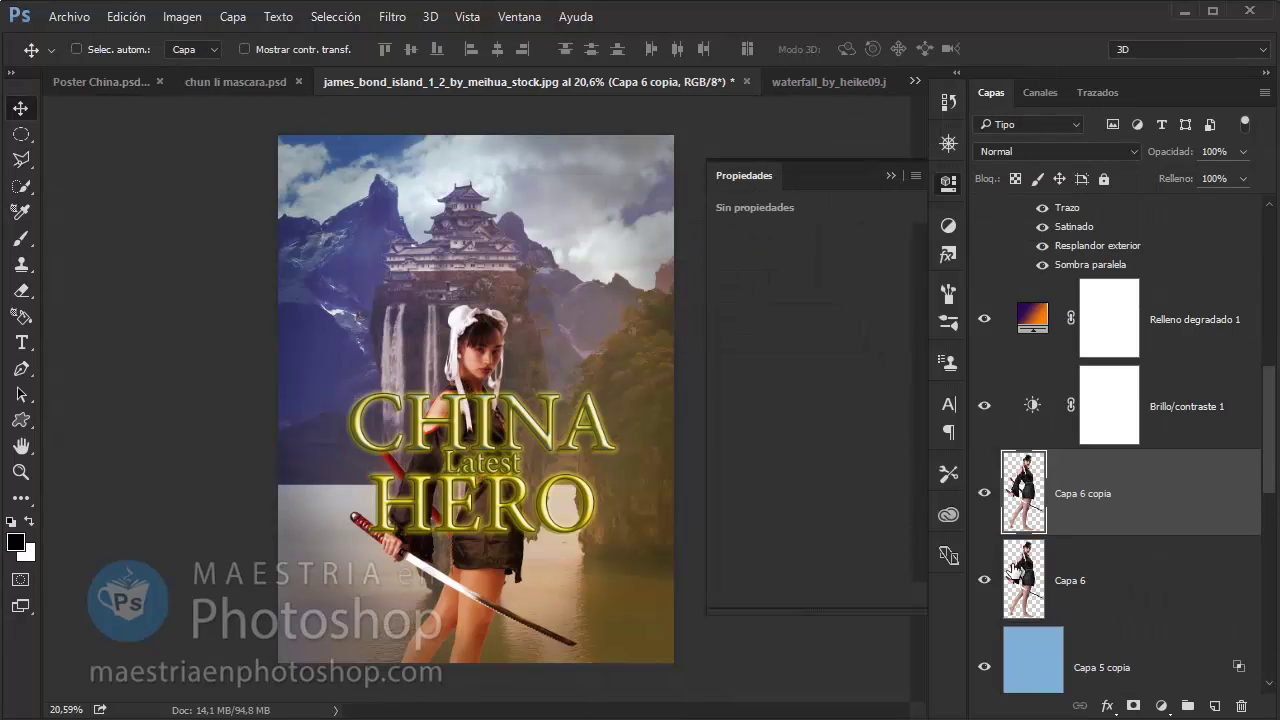
Apply a -30° motion blur of 166 pixels to Capa 6
{"action": "left_click", "coordinate": [392, 16]}
{"action": "mouse_move", "coordinate": [421, 237]}
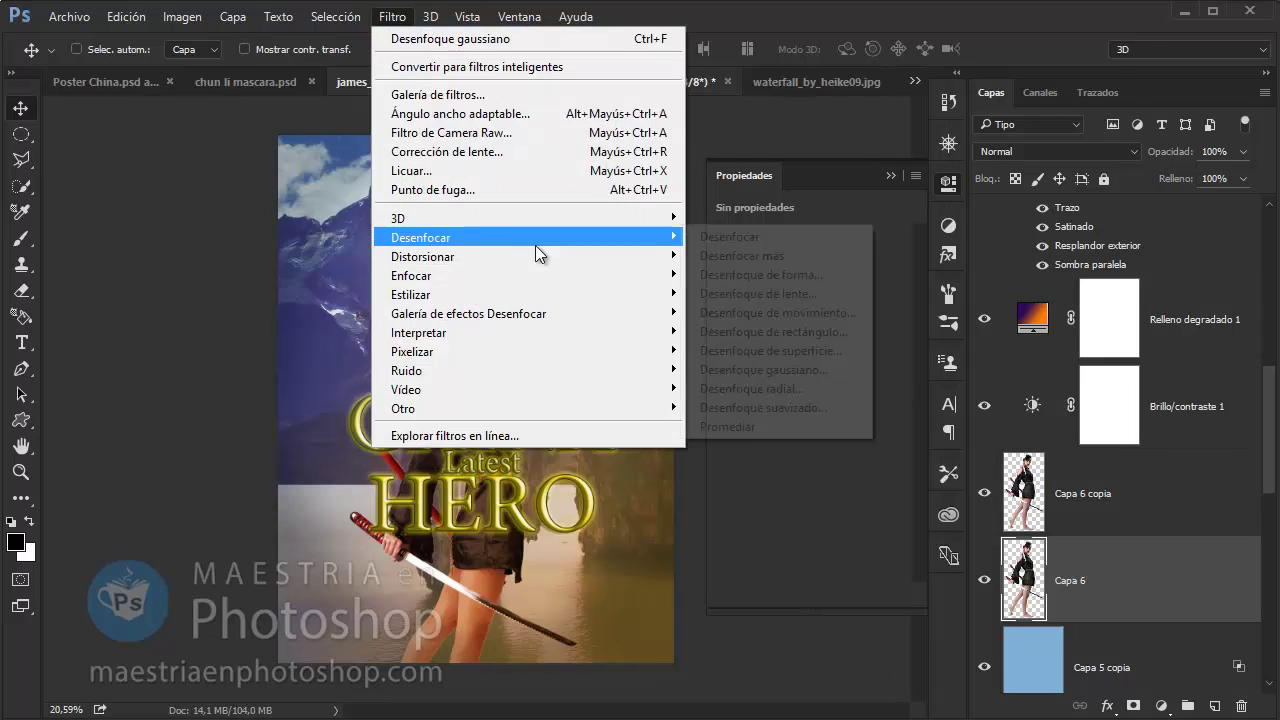
{"action": "left_click", "coordinate": [801, 316]}
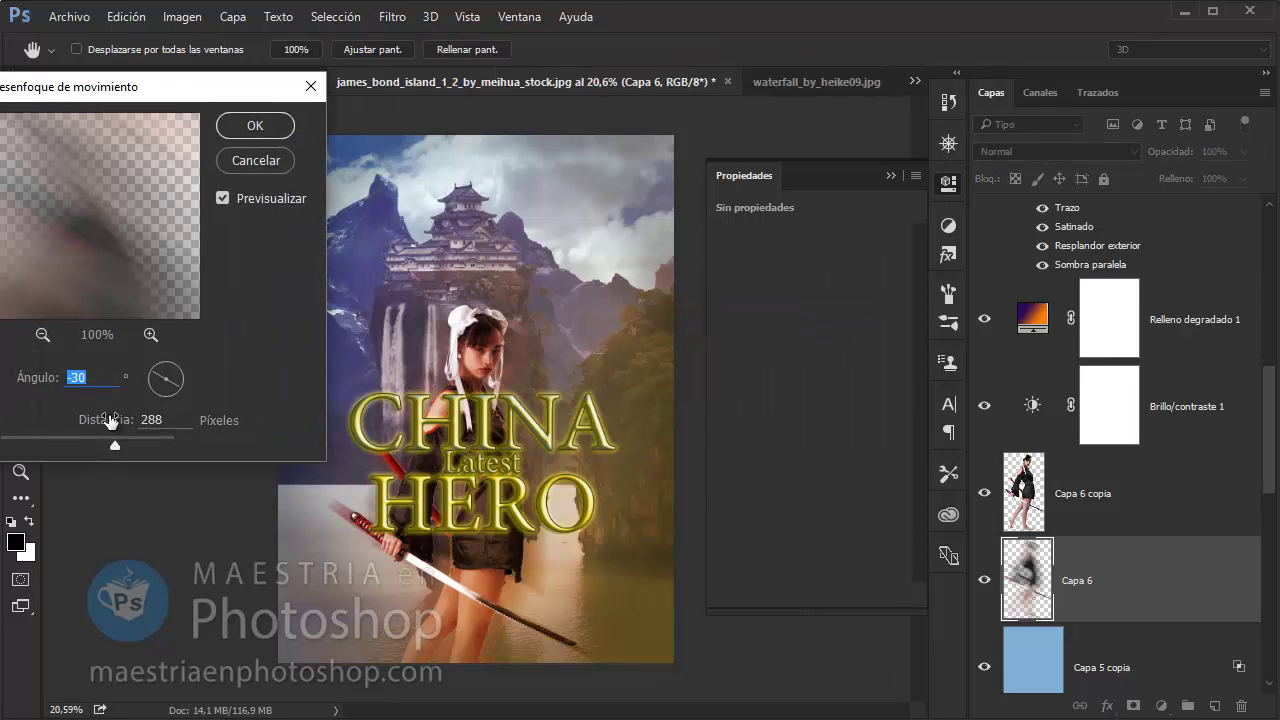
{"action": "left_click_drag", "start_coordinate": [150, 87], "coordinate": [217, 52]}
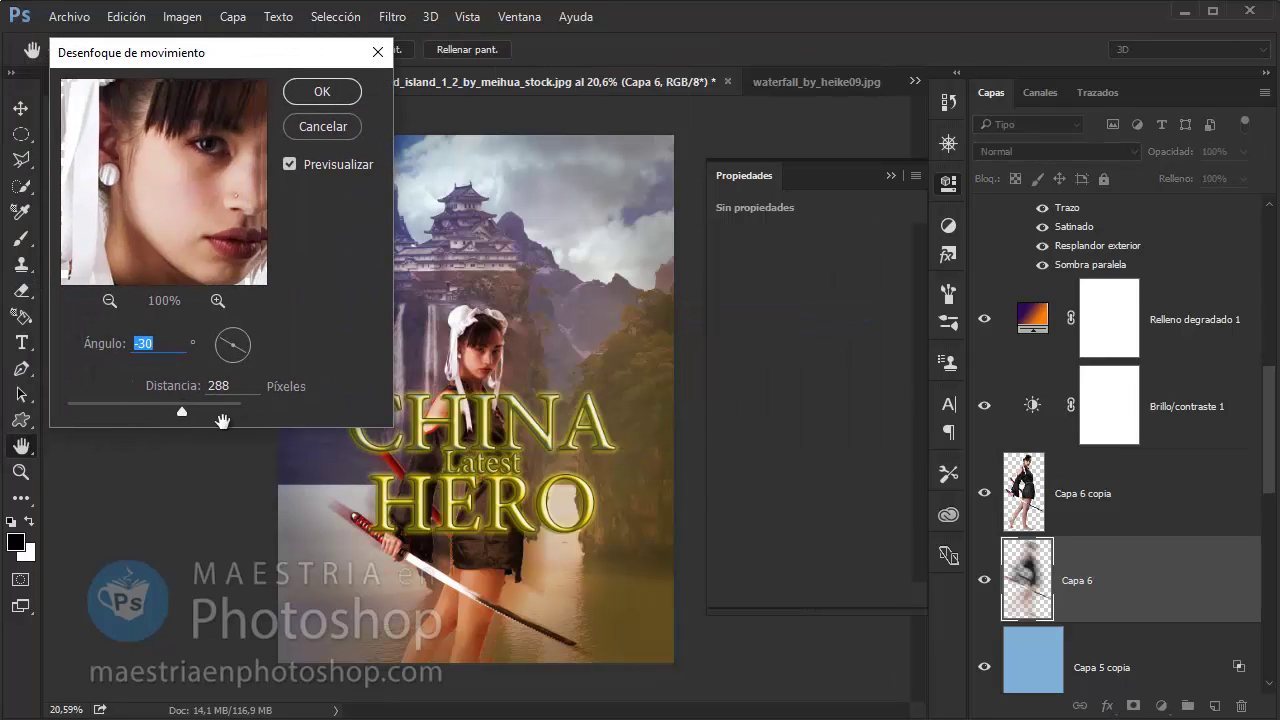
{"action": "left_click_drag", "start_coordinate": [160, 200], "coordinate": [272, 183]}
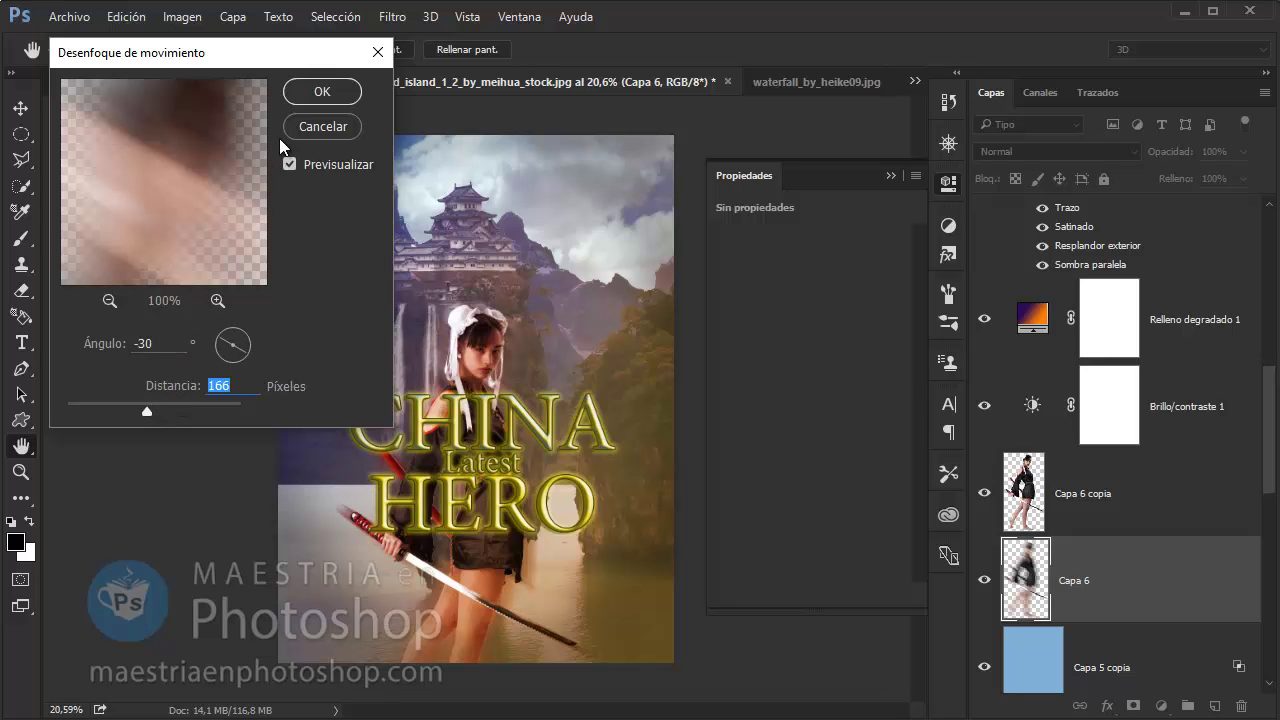
{"action": "left_click", "coordinate": [318, 93]}
Zoom in on the woman's face and duplicate the blurred layer
{"action": "key", "text": "z"}
{"action": "left_click", "coordinate": [502, 336]}
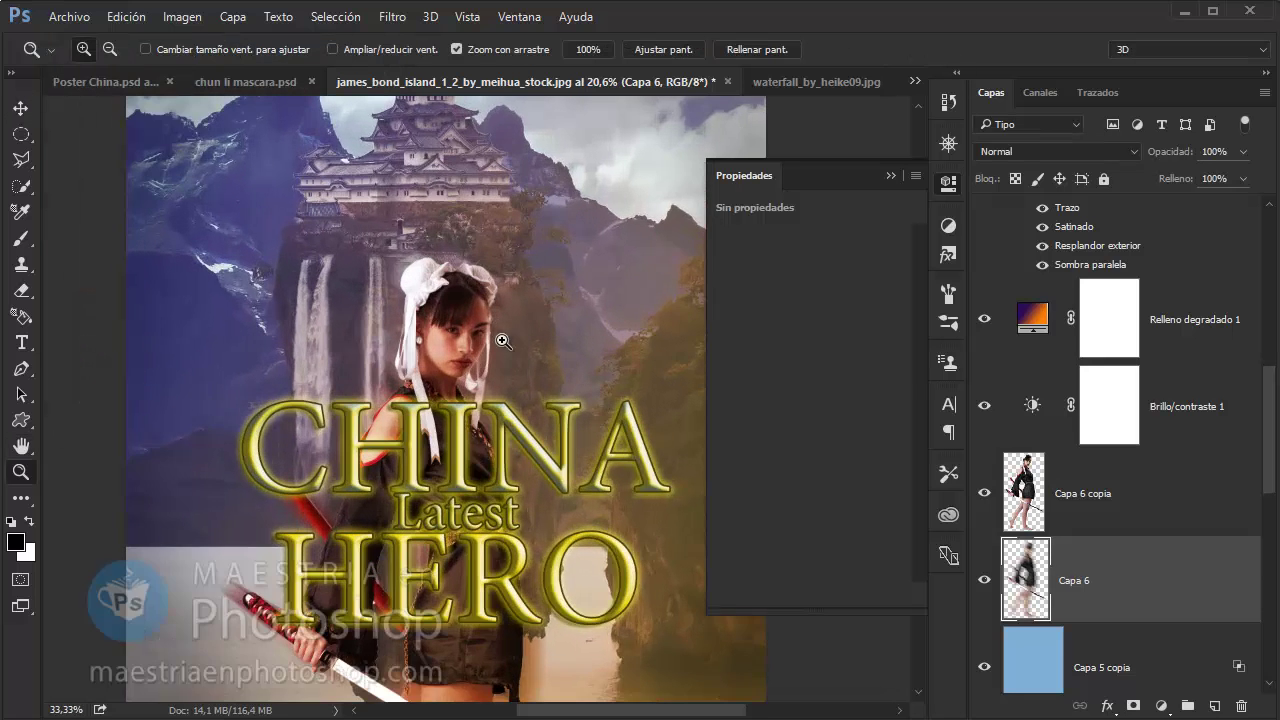
{"action": "left_click", "coordinate": [502, 345]}
{"action": "left_click", "coordinate": [505, 372]}
{"action": "key", "text": "ctrl+j"}
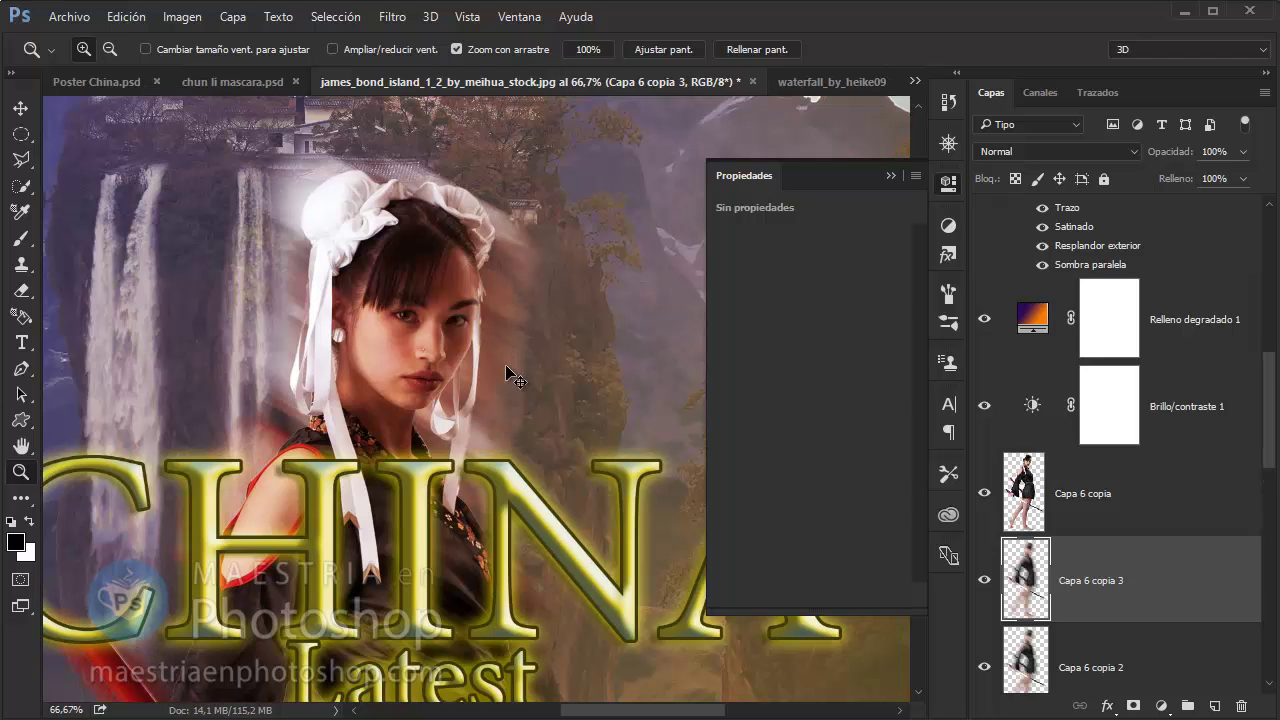
Undo the extra copy and clip Brightness/Contrast (brightness -2, contrast -35) to the sharp woman
{"action": "key", "text": "ctrl+z"}
{"action": "key", "text": "ctrl+0"}
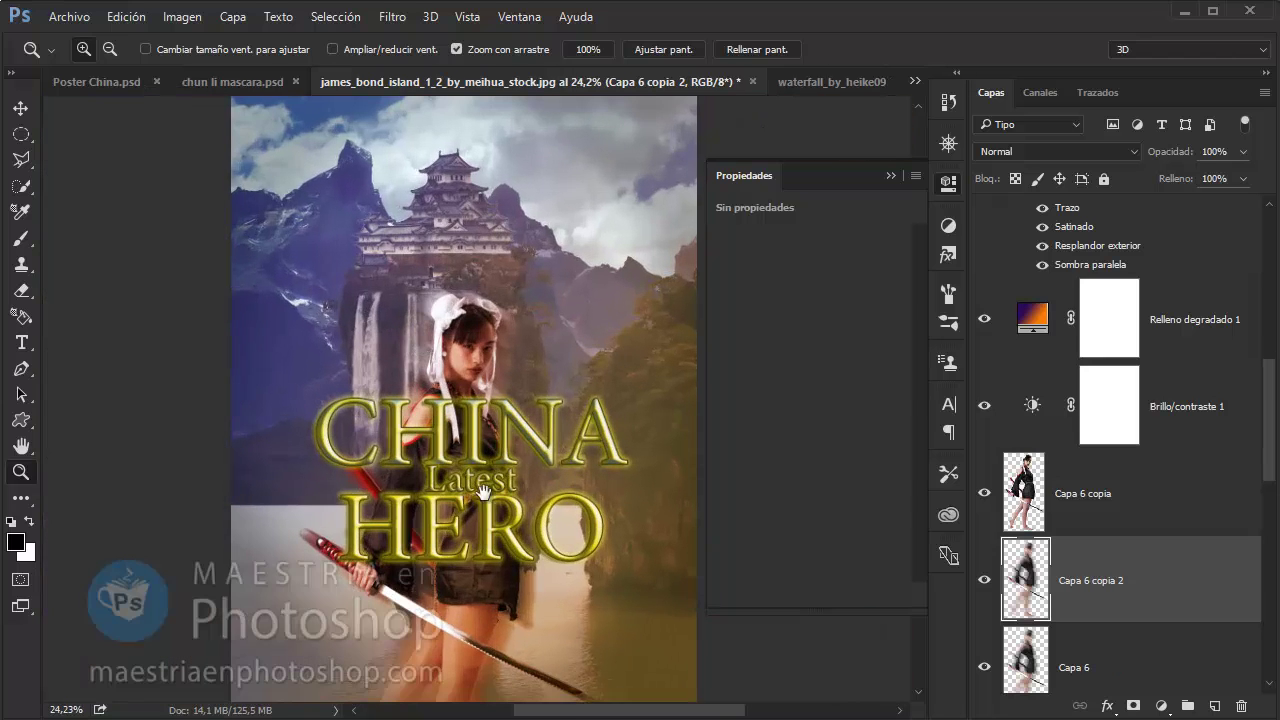
{"action": "left_click_drag", "start_coordinate": [483, 490], "coordinate": [473, 448]}
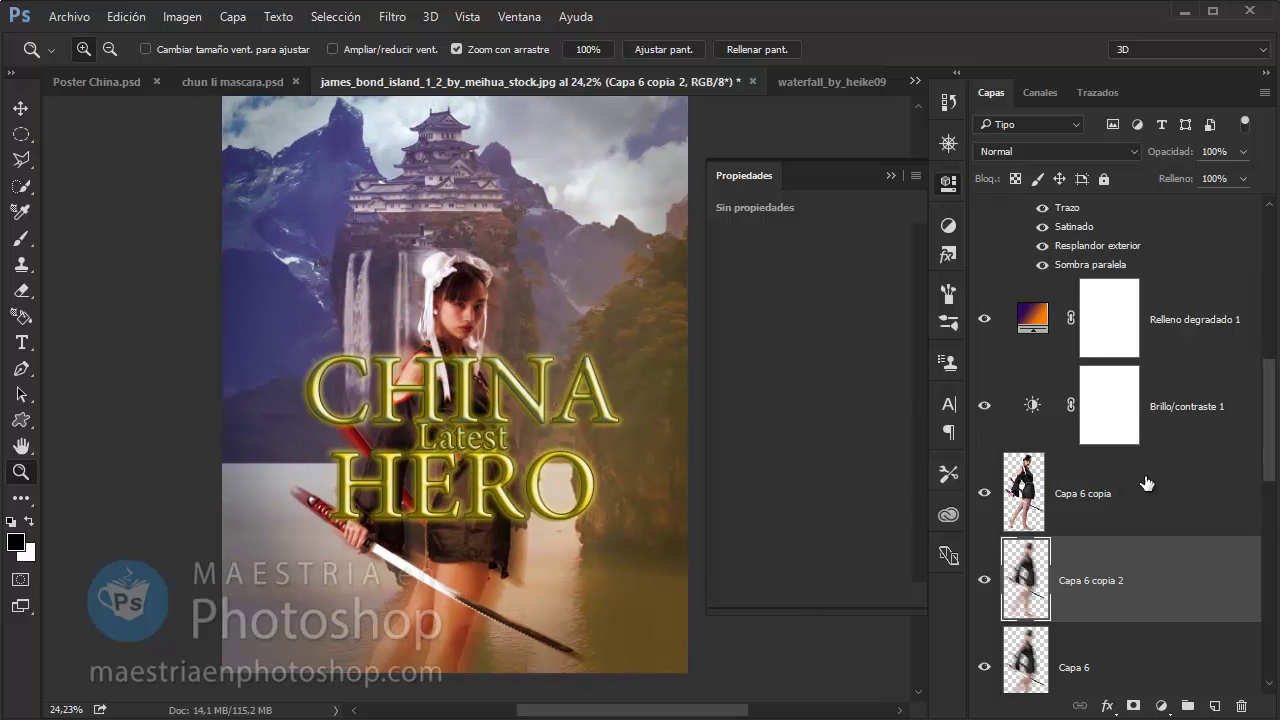
{"action": "left_click", "coordinate": [1172, 446], "text": "alt"}
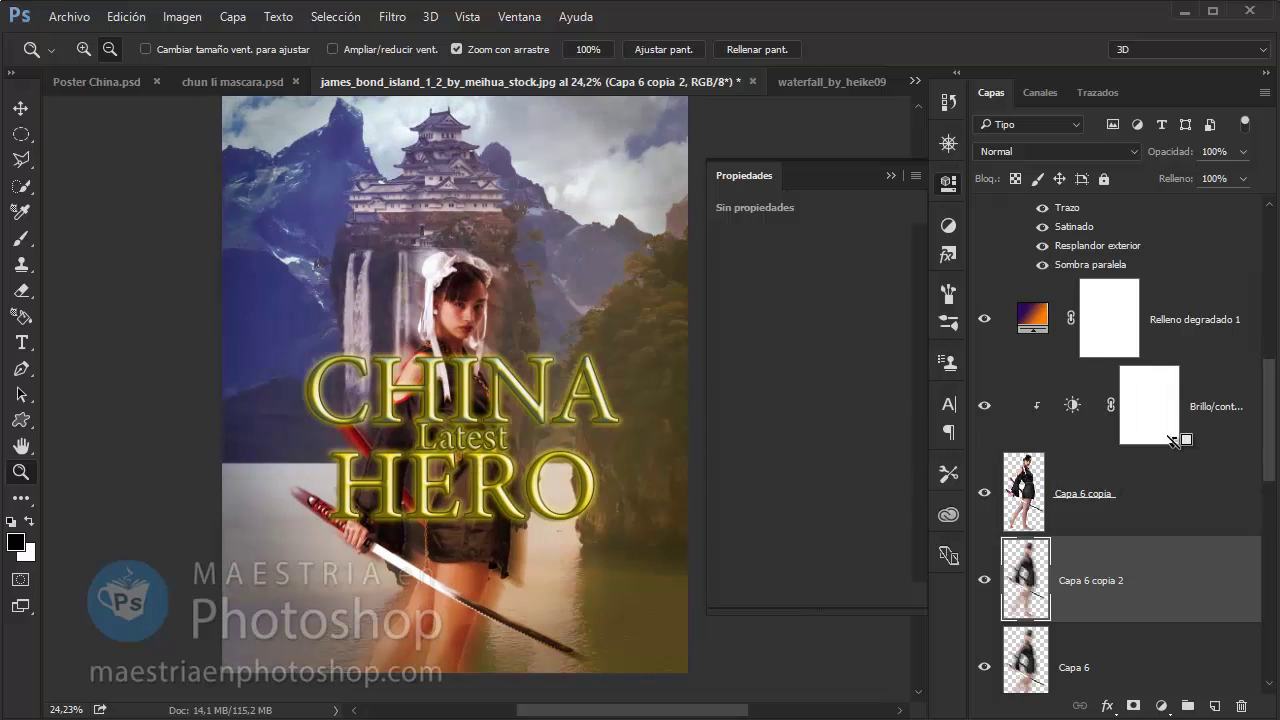
{"action": "left_click", "coordinate": [1070, 412]}
{"action": "mouse_move", "coordinate": [796, 286]}
{"action": "left_mouse_down"}
{"action": "mouse_move", "coordinate": [829, 290]}
{"action": "mouse_move", "coordinate": [808, 288]}
{"action": "left_mouse_up"}
{"action": "left_click_drag", "start_coordinate": [737, 322], "coordinate": [832, 322]}
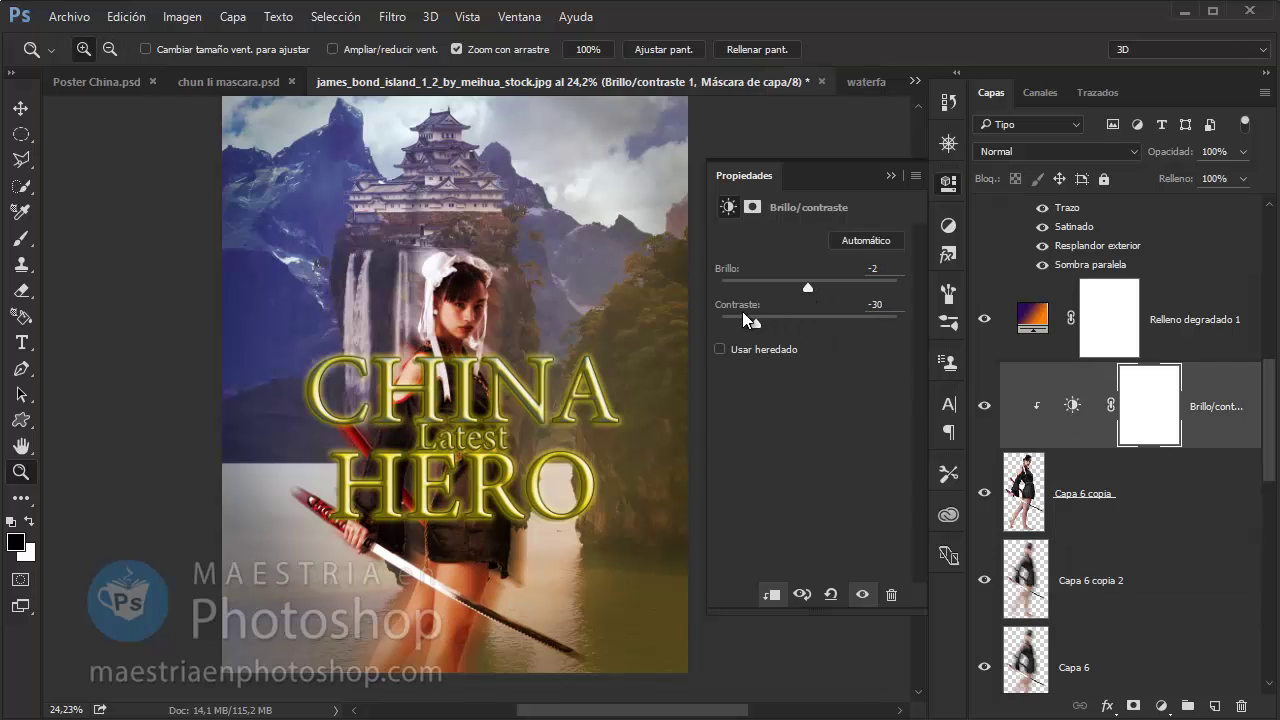
{"action": "left_click_drag", "start_coordinate": [742, 311], "coordinate": [740, 311]}
Add a Curves adjustment with raised midtones, clipped to the sharp woman layer
{"action": "left_click", "coordinate": [1161, 708]}
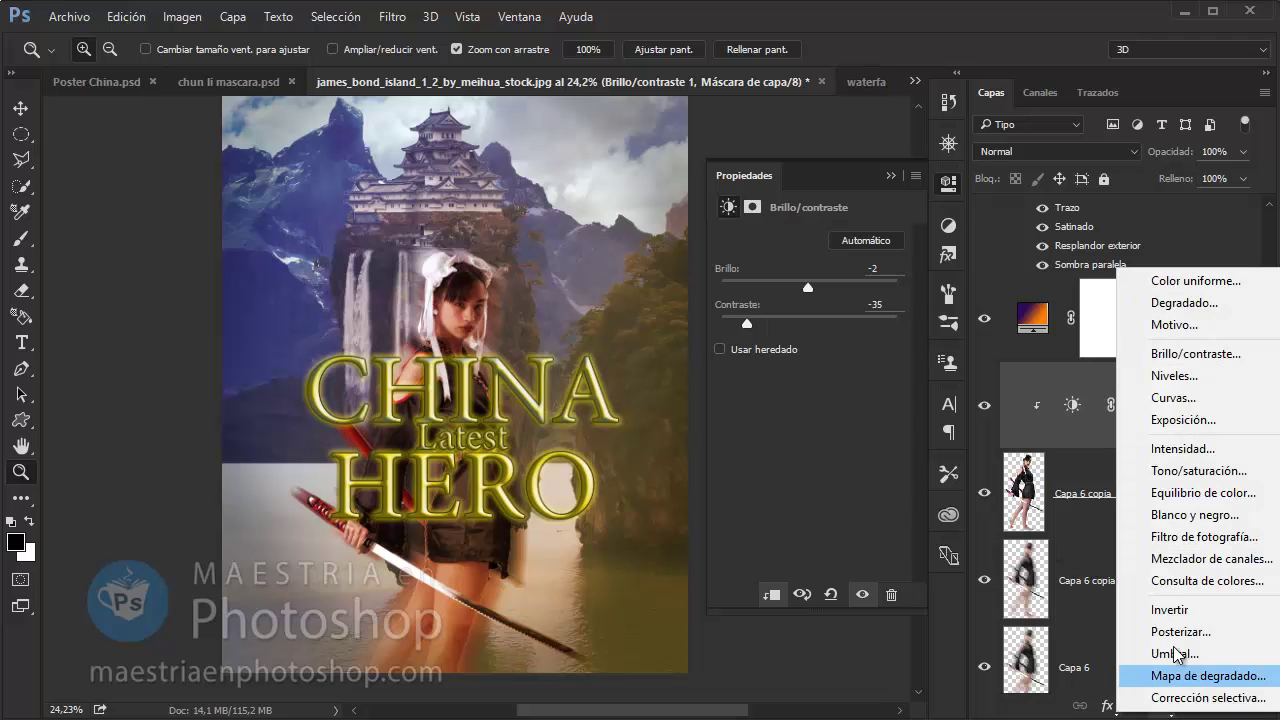
{"action": "left_click", "coordinate": [1175, 397]}
{"action": "left_click_drag", "start_coordinate": [822, 357], "coordinate": [822, 347]}
{"action": "left_click", "coordinate": [1222, 448], "text": "alt"}
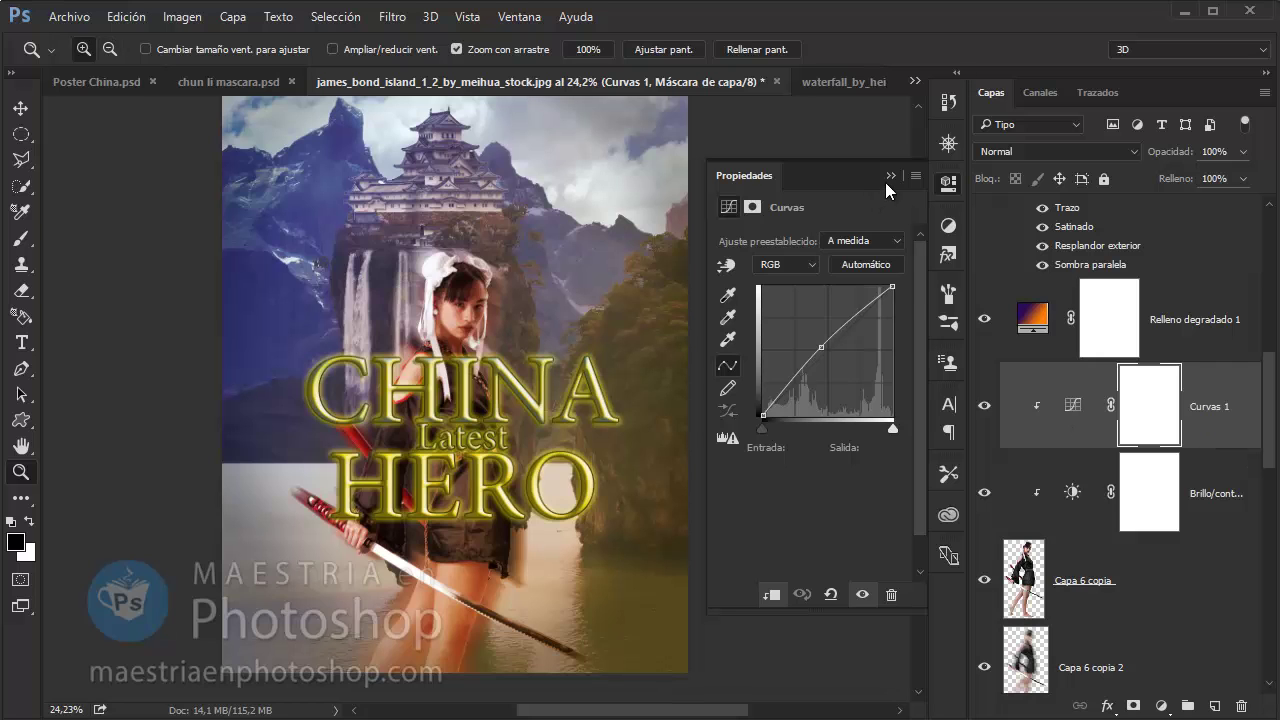
{"action": "left_click", "coordinate": [748, 263], "text": "alt"}
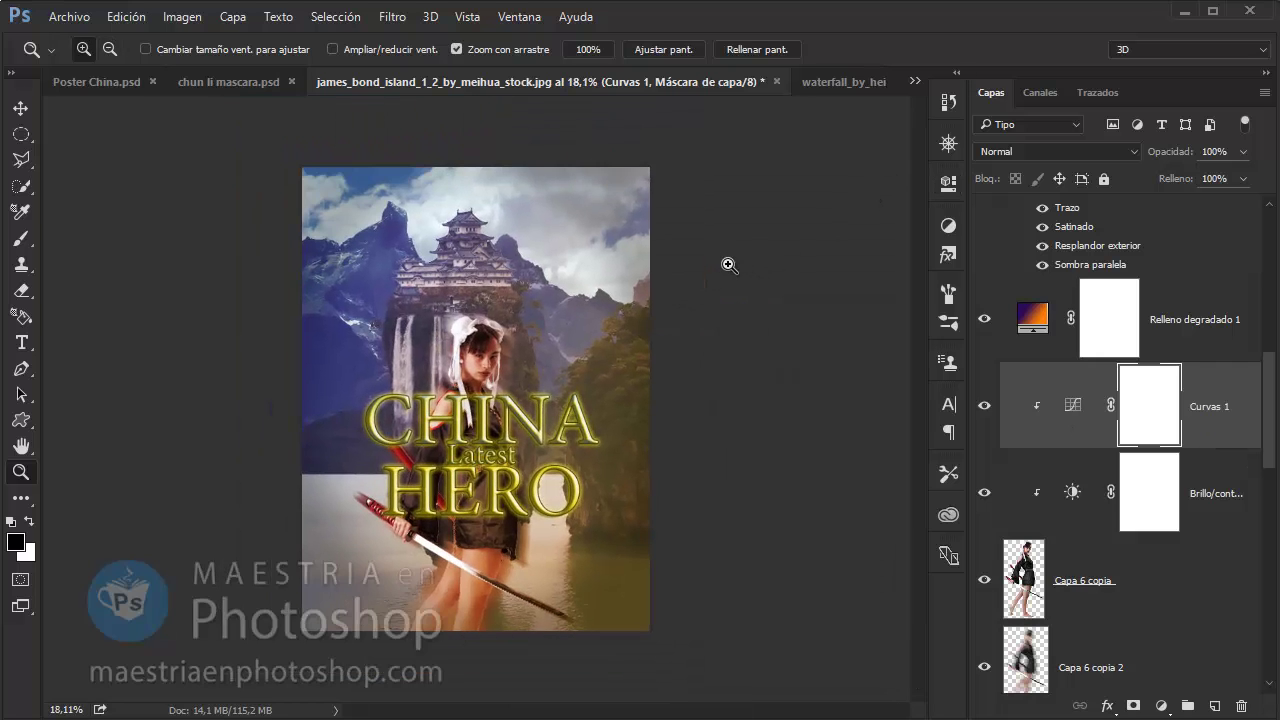
Hide all panels and show the fitted poster full screen on black, zoomed in
{"action": "key", "text": "Tab"}
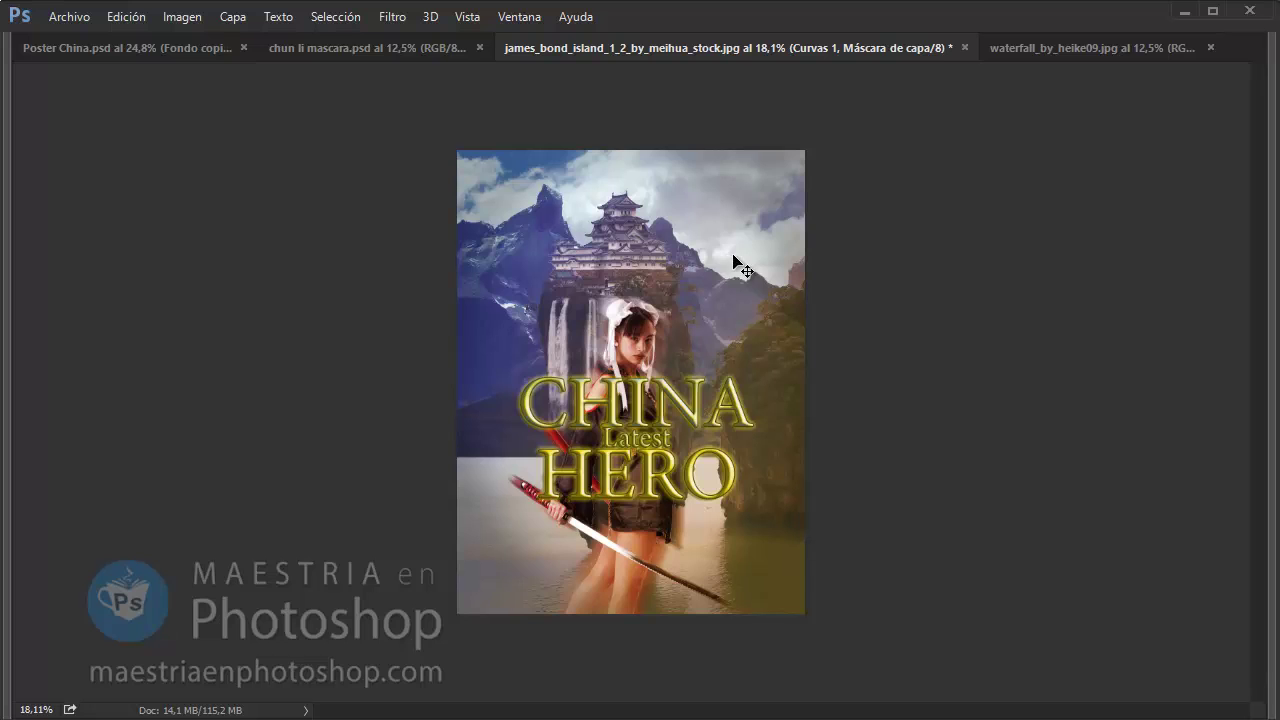
{"action": "key", "text": "ctrl+0"}
{"action": "key", "text": "f"}
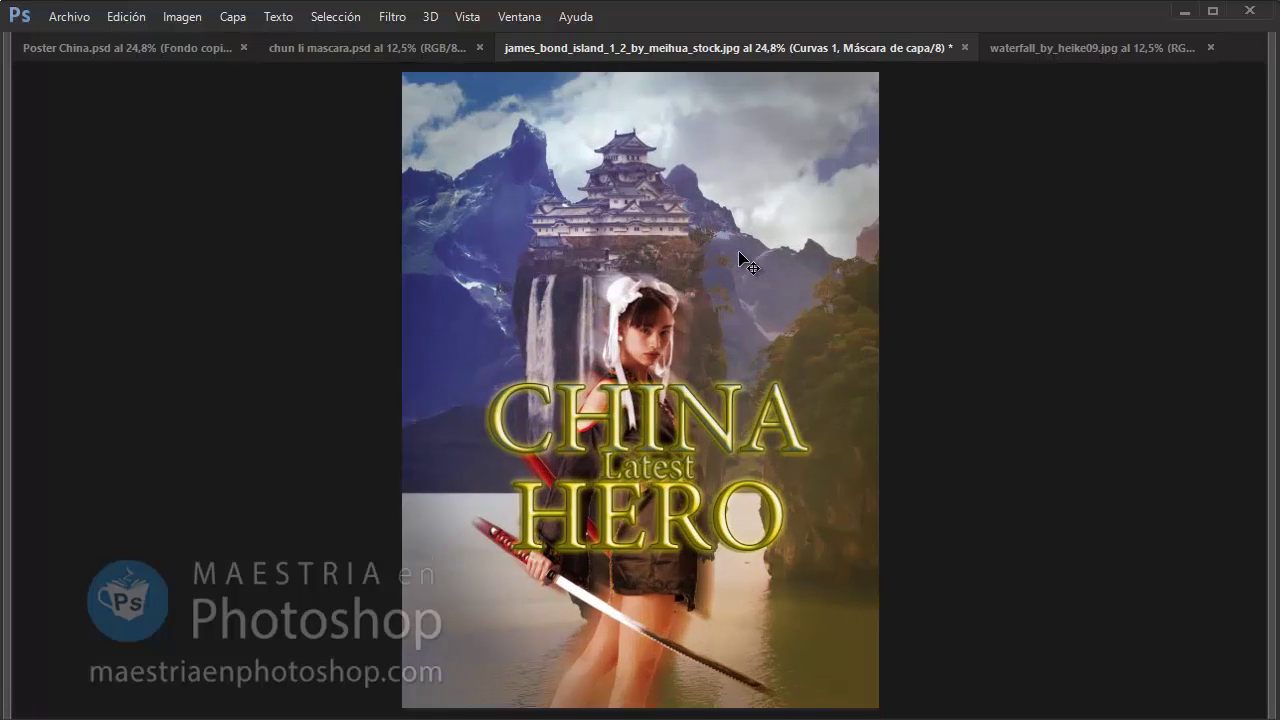
{"action": "key", "text": "f"}
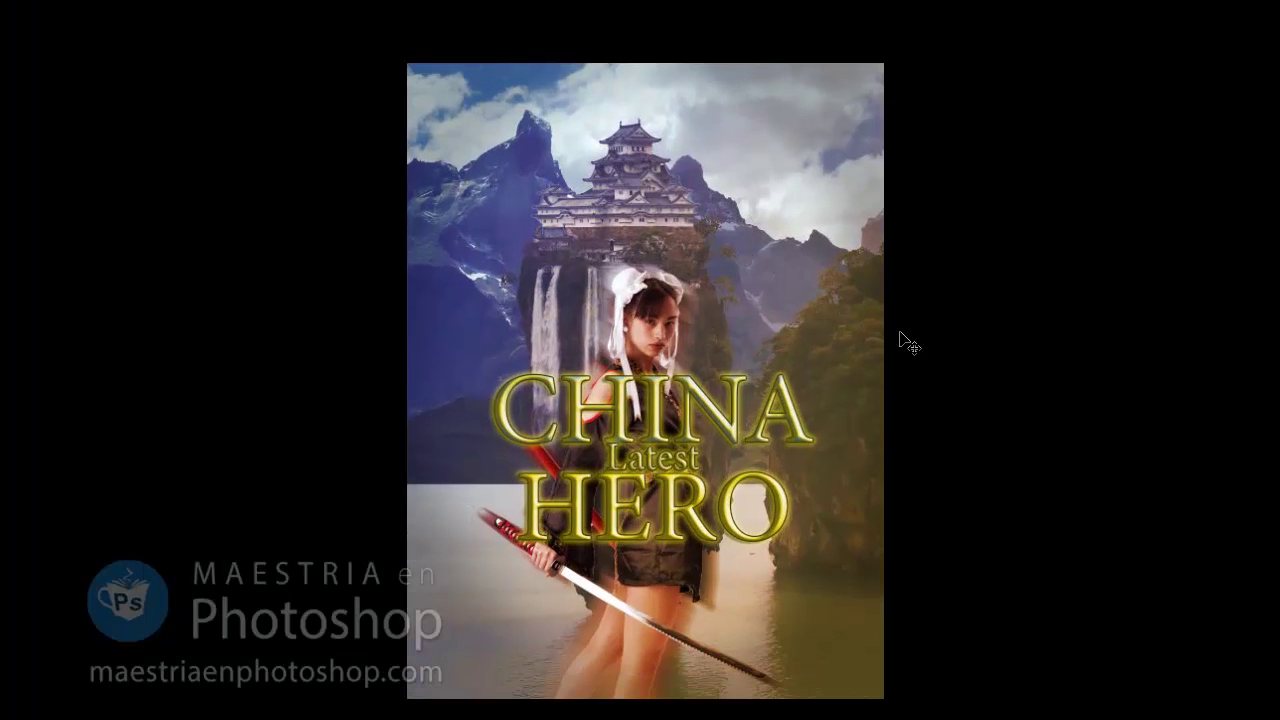
{"action": "key", "text": "ctrl+plus"}
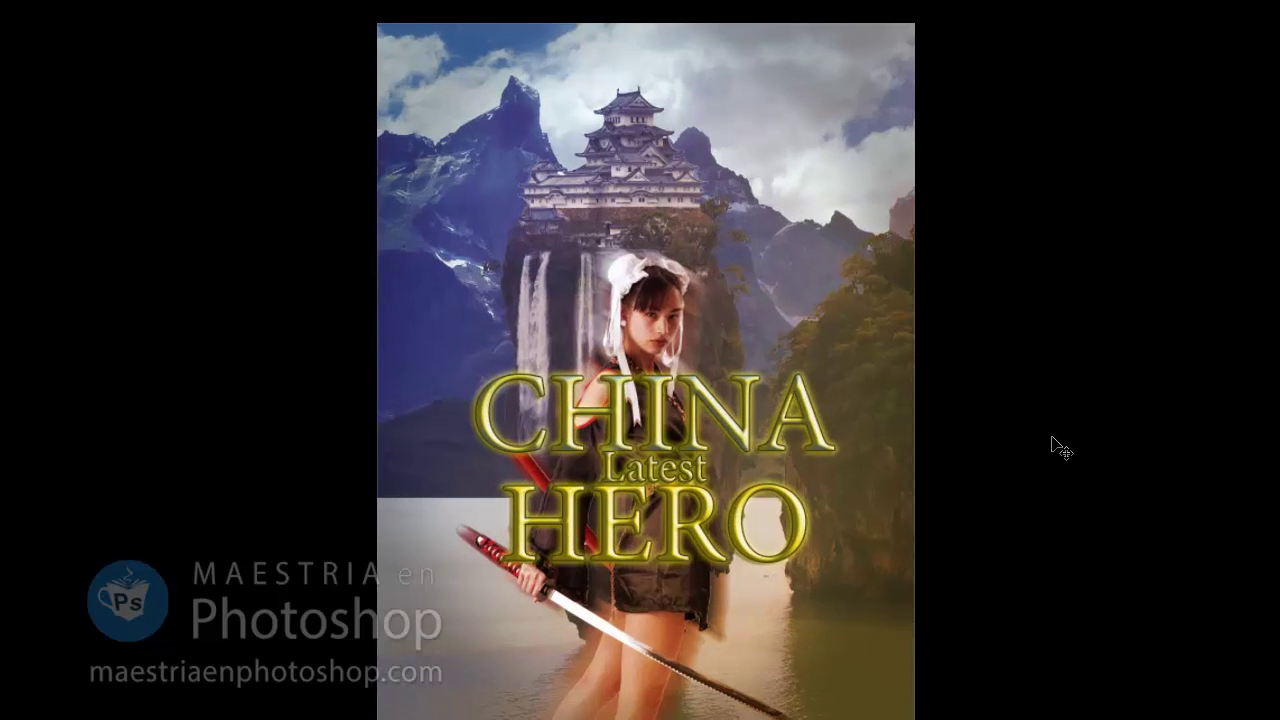